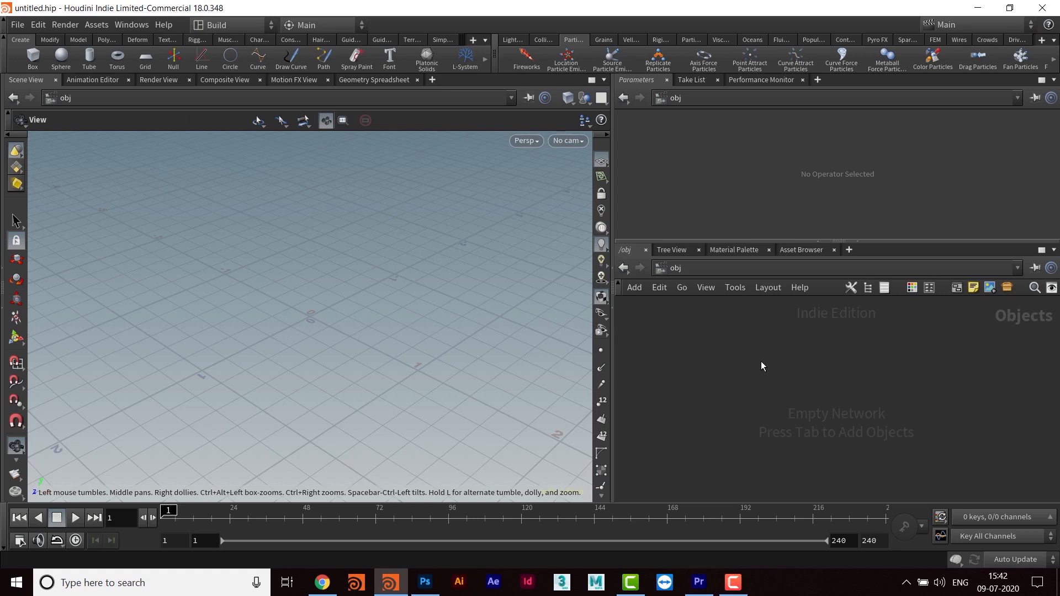
- Add a DOP Network at object level and go inside it
{"action": "left_click_drag", "start_coordinate": [785, 242], "coordinate": [735, 228]}
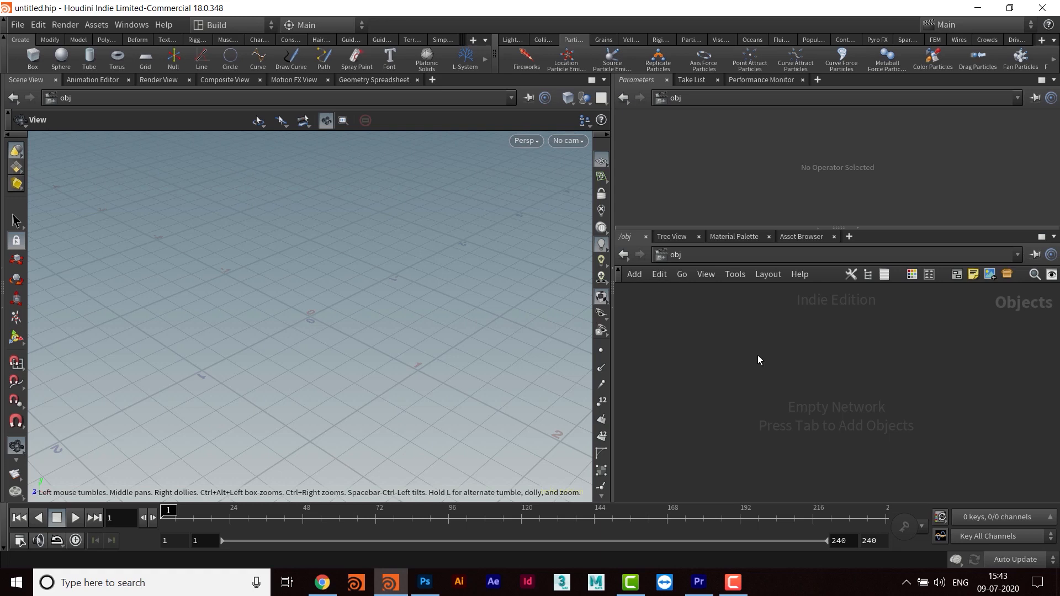
{"action": "key", "text": "Tab"}
{"action": "type", "text": "do"}
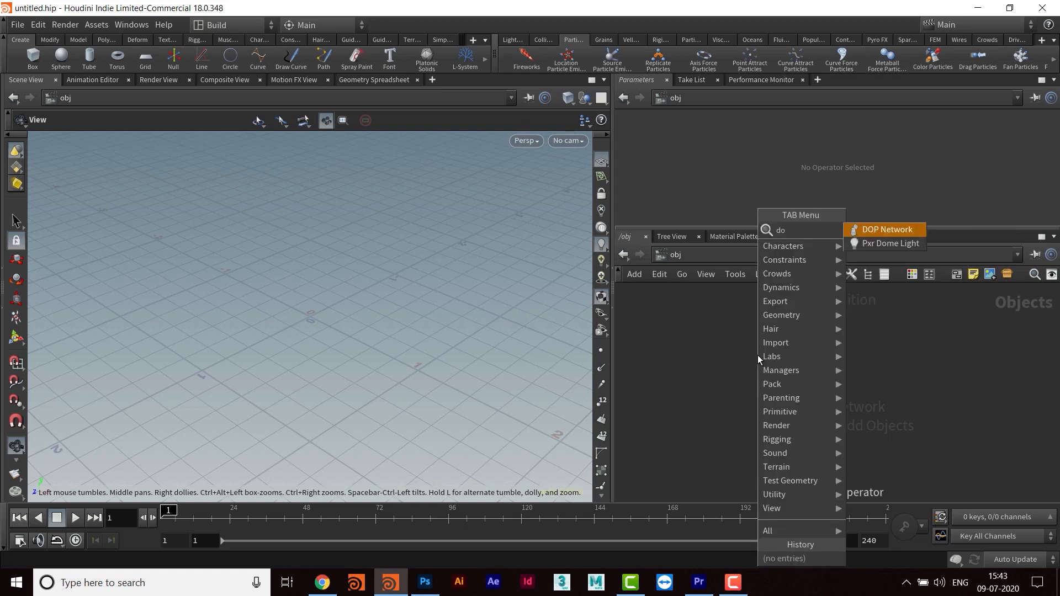
{"action": "key", "text": "Return"}
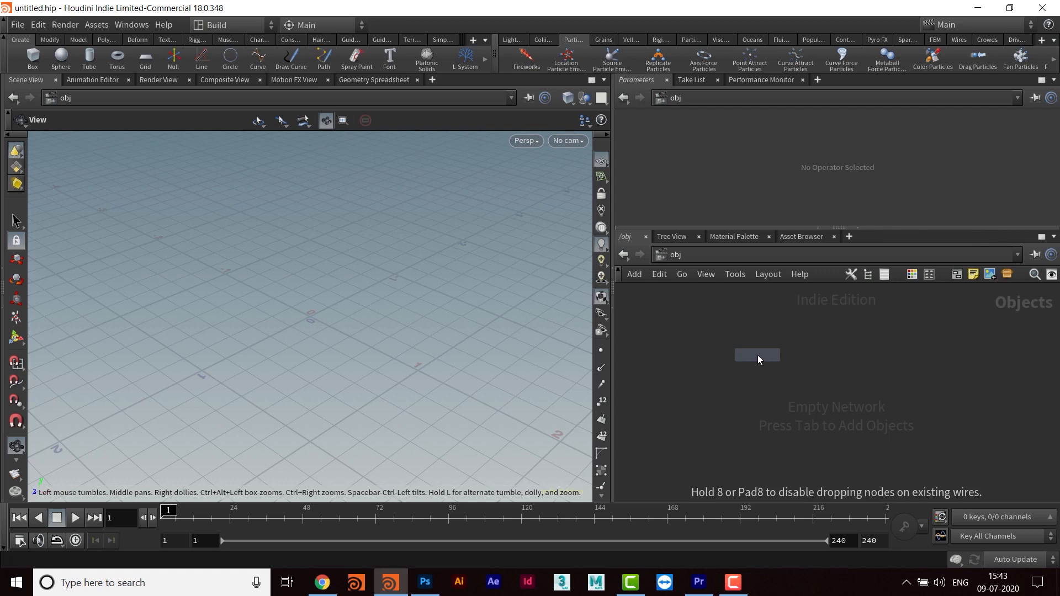
{"action": "left_click", "coordinate": [758, 356]}
{"action": "left_click_drag", "start_coordinate": [758, 355], "coordinate": [783, 384]}
{"action": "left_click_drag", "start_coordinate": [714, 324], "coordinate": [943, 466]}
{"action": "double_click", "coordinate": [776, 388]}
{"action": "middle_click_drag", "start_coordinate": [762, 427], "coordinate": [743, 456]}
- Add a POP Location node to the DOP network and place it above the output node, off to one side
{"action": "left_click", "coordinate": [718, 343]}
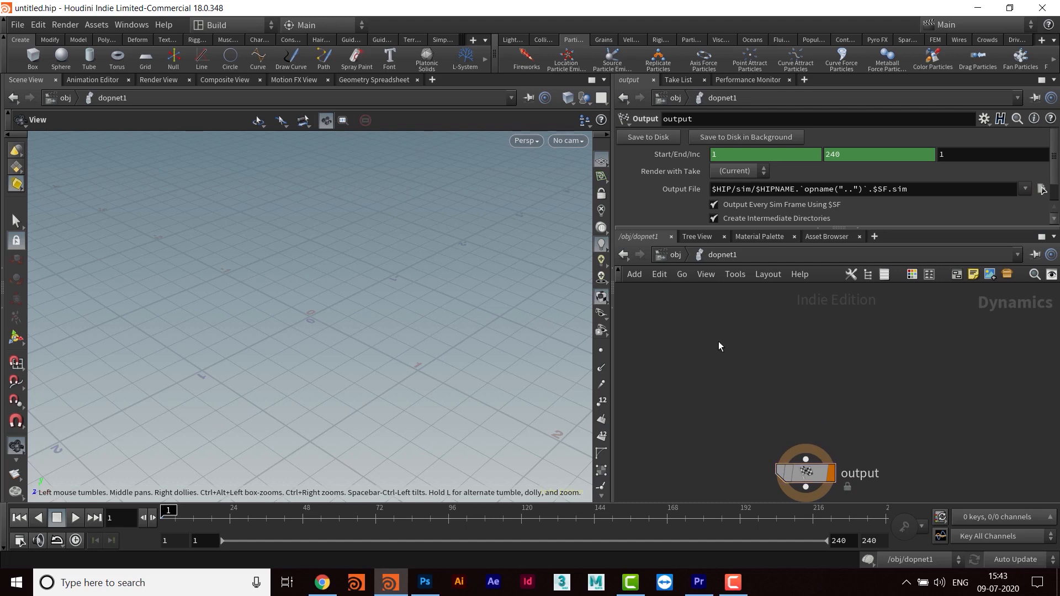
{"action": "key", "text": "Tab"}
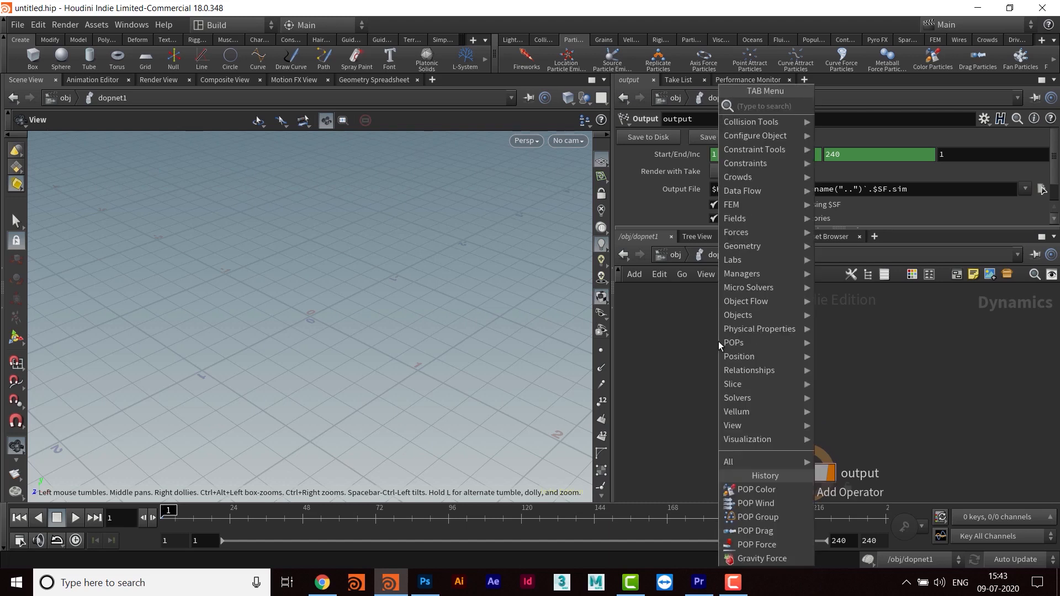
{"action": "type", "text": "pop"}
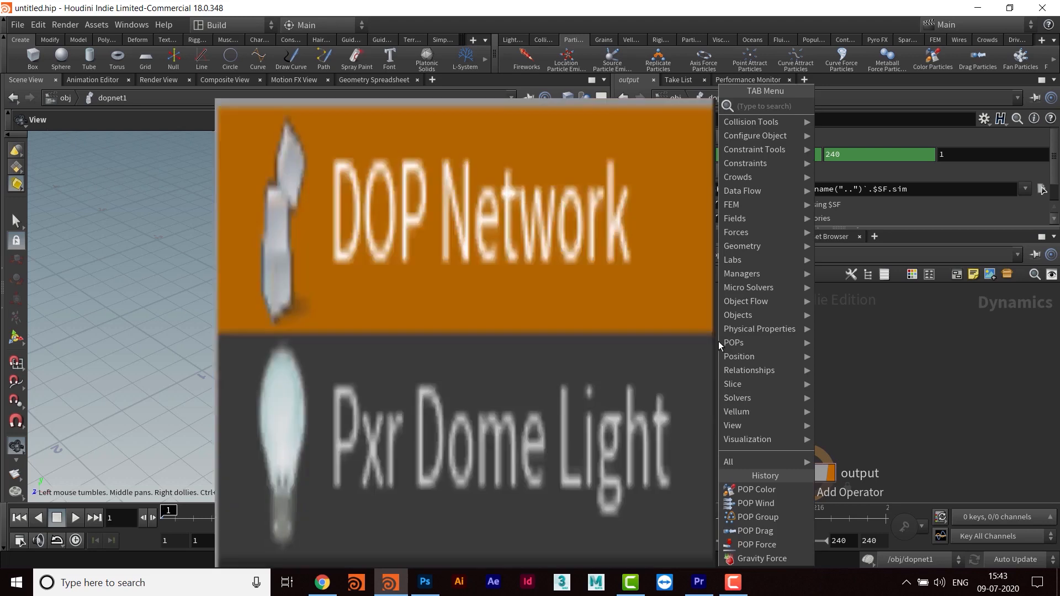
{"action": "type", "text": "lo"}
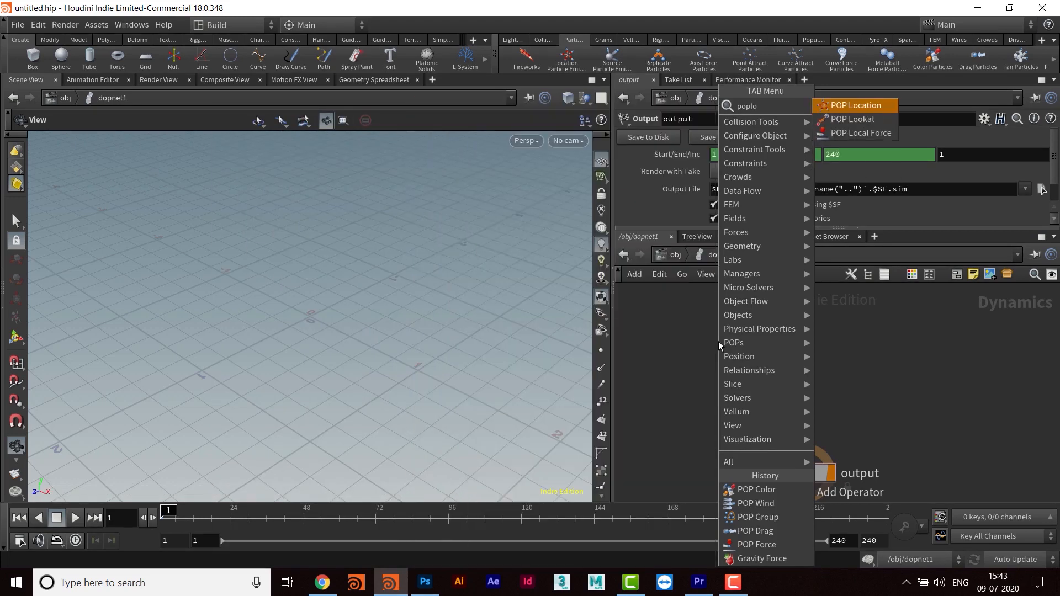
{"action": "key", "text": "Return"}
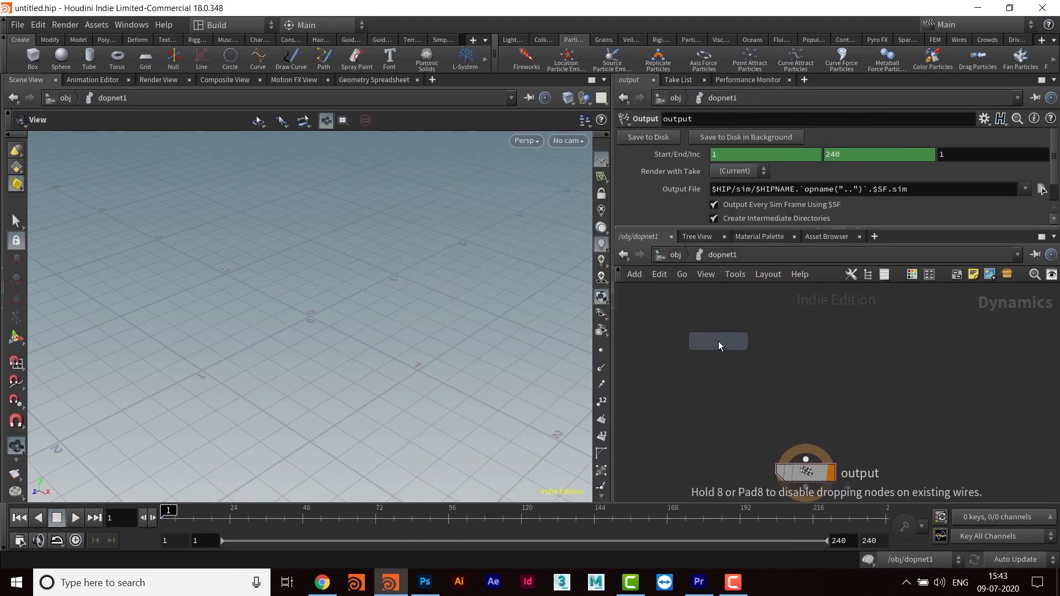
{"action": "left_click", "coordinate": [890, 342]}
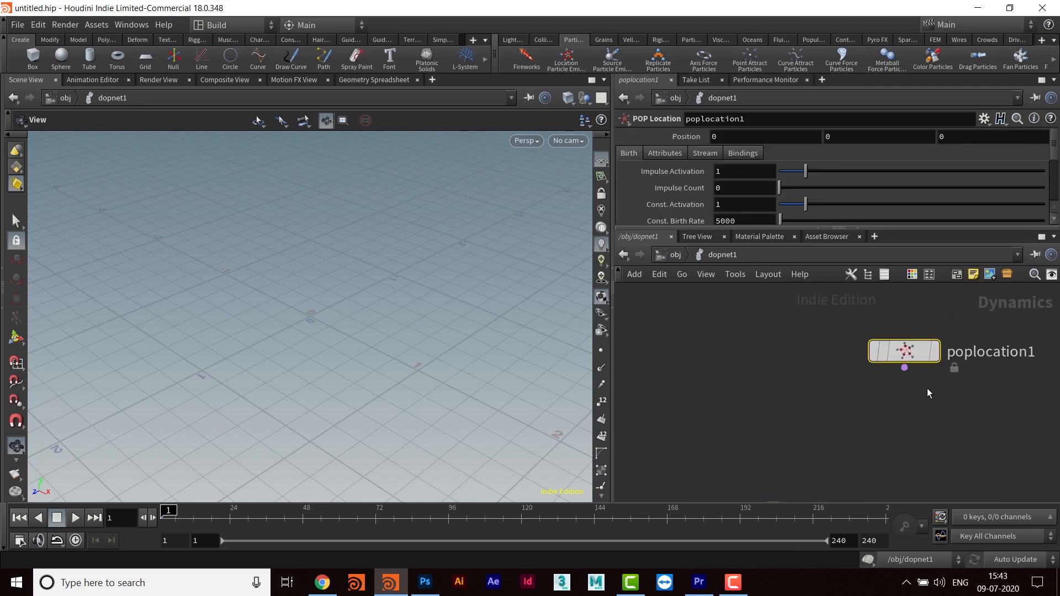
{"action": "mouse_move", "coordinate": [900, 436]}
{"action": "middle_mouse_down"}
{"action": "mouse_move", "coordinate": [924, 391]}
{"action": "mouse_move", "coordinate": [874, 429]}
{"action": "mouse_move", "coordinate": [900, 435]}
{"action": "middle_mouse_up"}
{"action": "scroll", "coordinate": [895, 406], "scroll_direction": "down", "scroll_amount": 1}
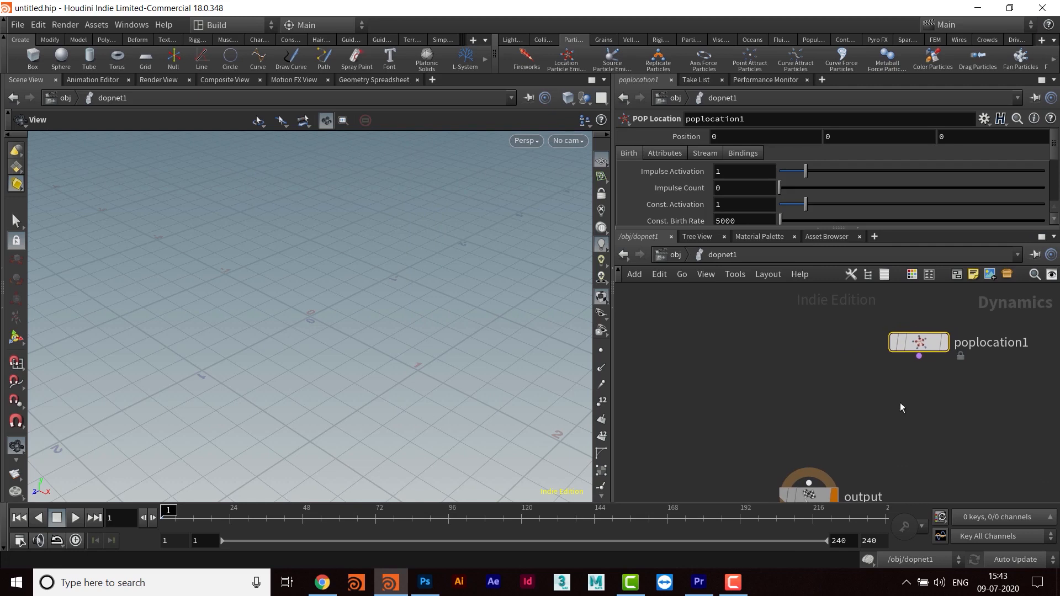
{"action": "left_click_drag", "start_coordinate": [920, 342], "coordinate": [900, 342]}
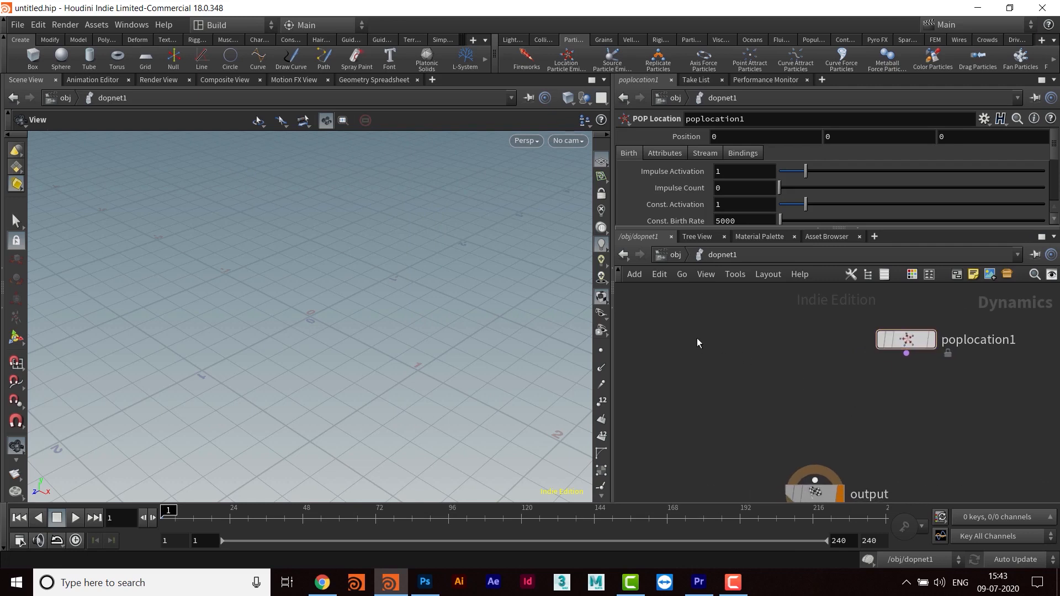
- Add a POP Solver node between the POP Location and output nodes
{"action": "key", "text": "Tab"}
{"action": "type", "text": "poos"}
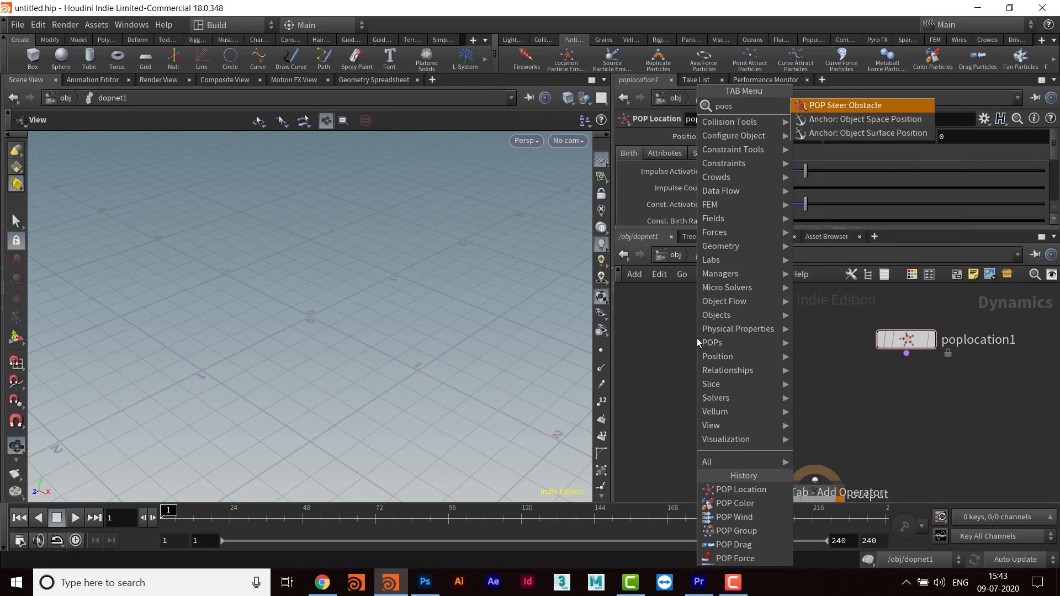
{"action": "key", "text": "BackSpace"}
{"action": "key", "text": "BackSpace"}
{"action": "type", "text": "p"}
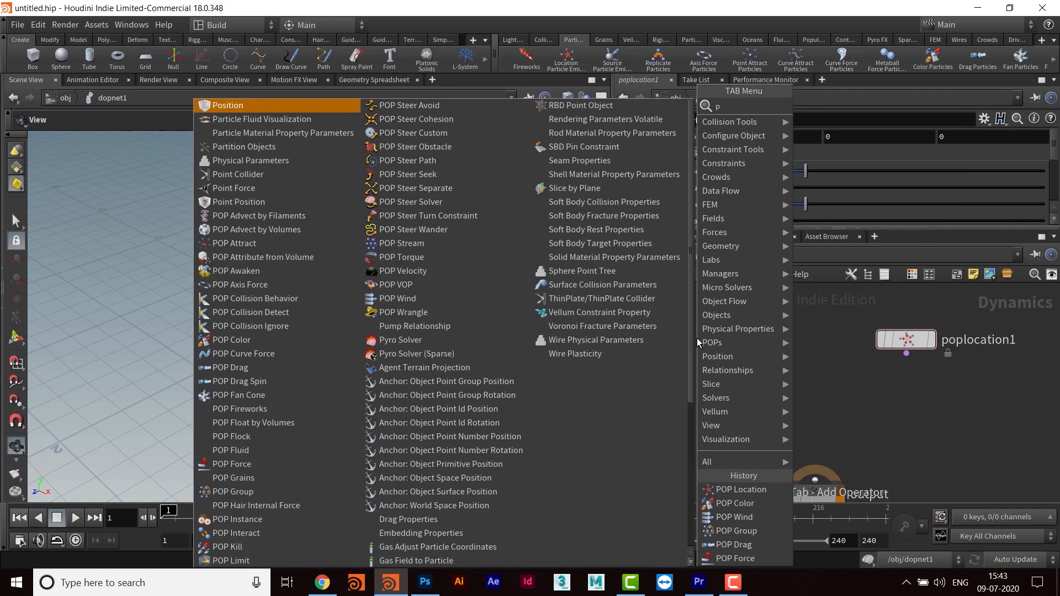
{"action": "type", "text": "sol"}
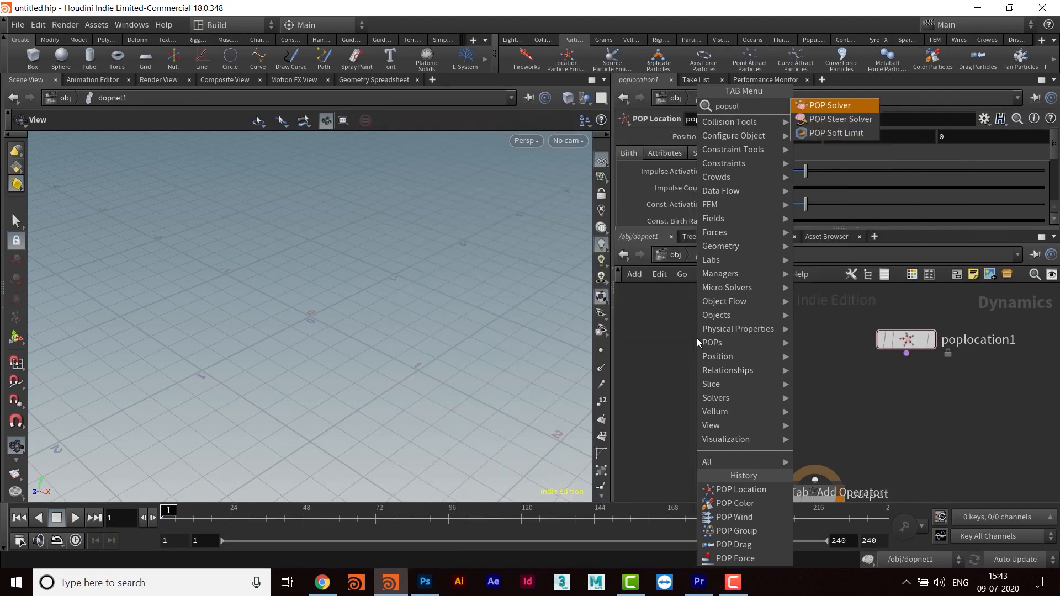
{"action": "key", "text": "Return"}
{"action": "left_click", "coordinate": [774, 388]}
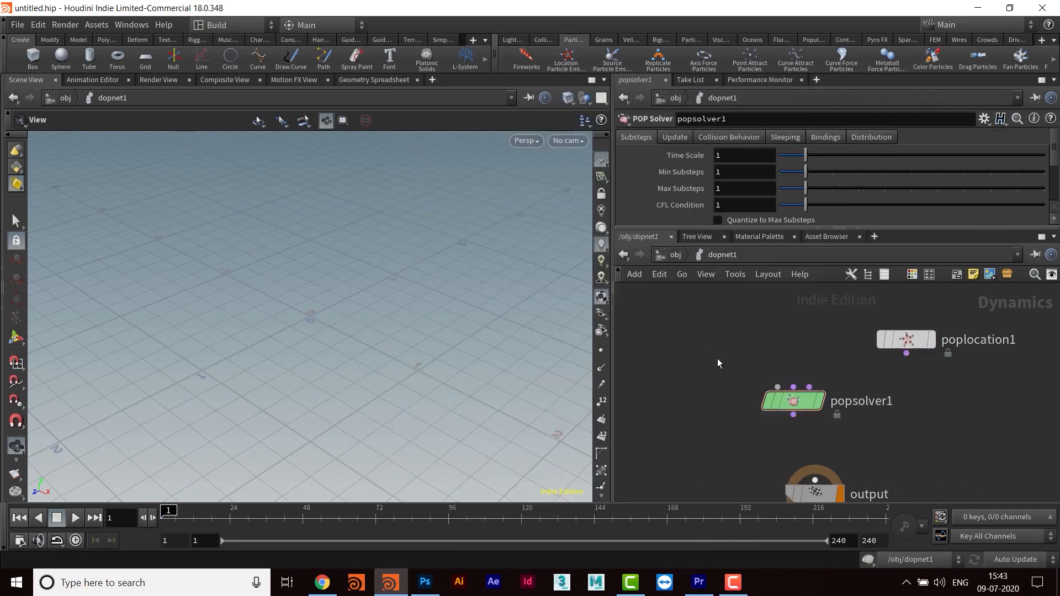
- Add a POP Object node above the POP Solver, on the side opposite the POP Location
{"action": "key", "text": "Tab"}
{"action": "type", "text": "popobje"}
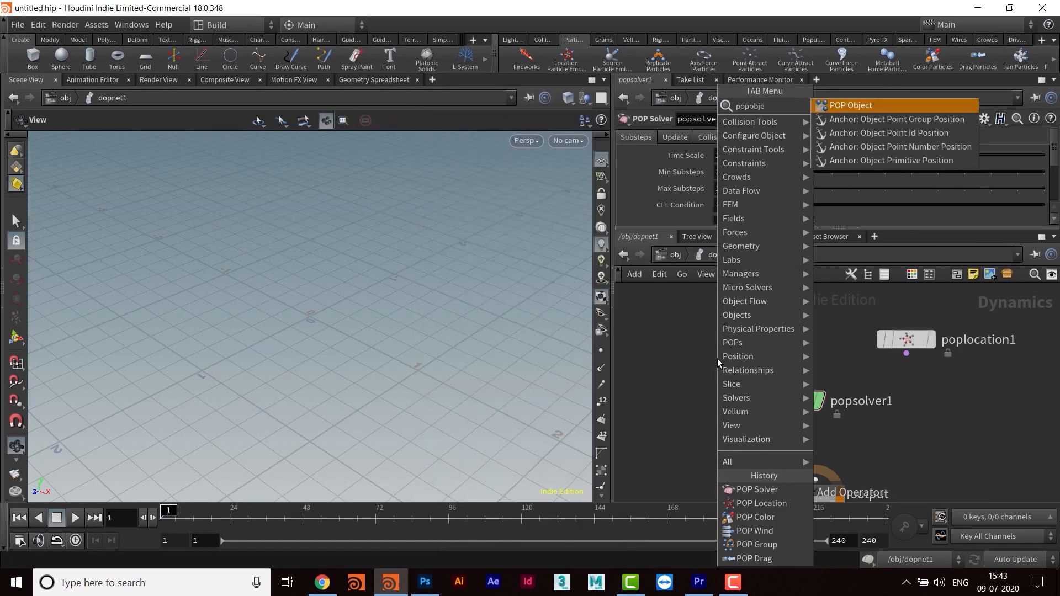
{"action": "key", "text": "Return"}
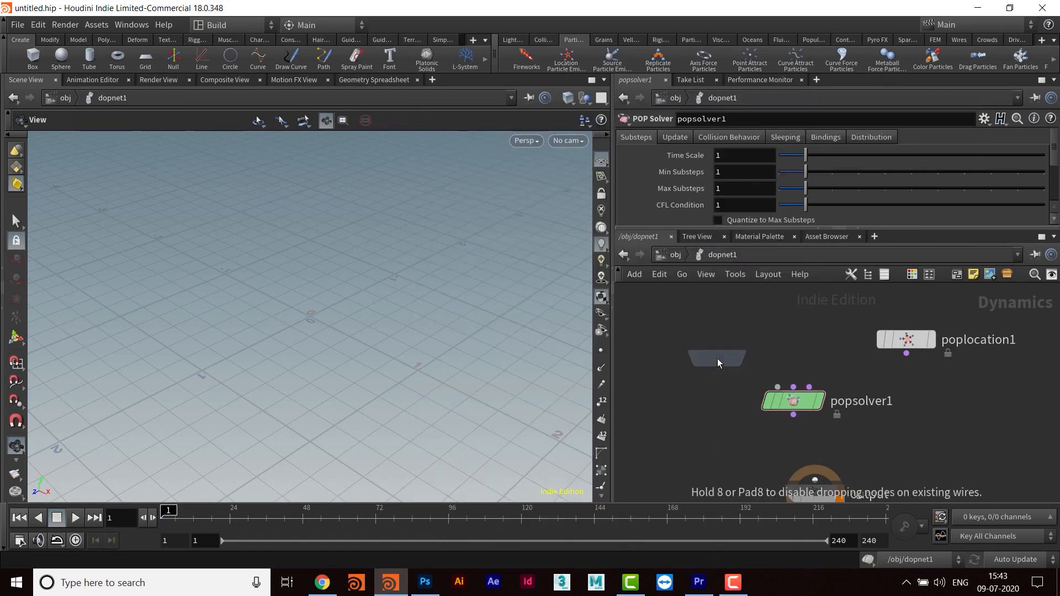
{"action": "left_click", "coordinate": [727, 316]}
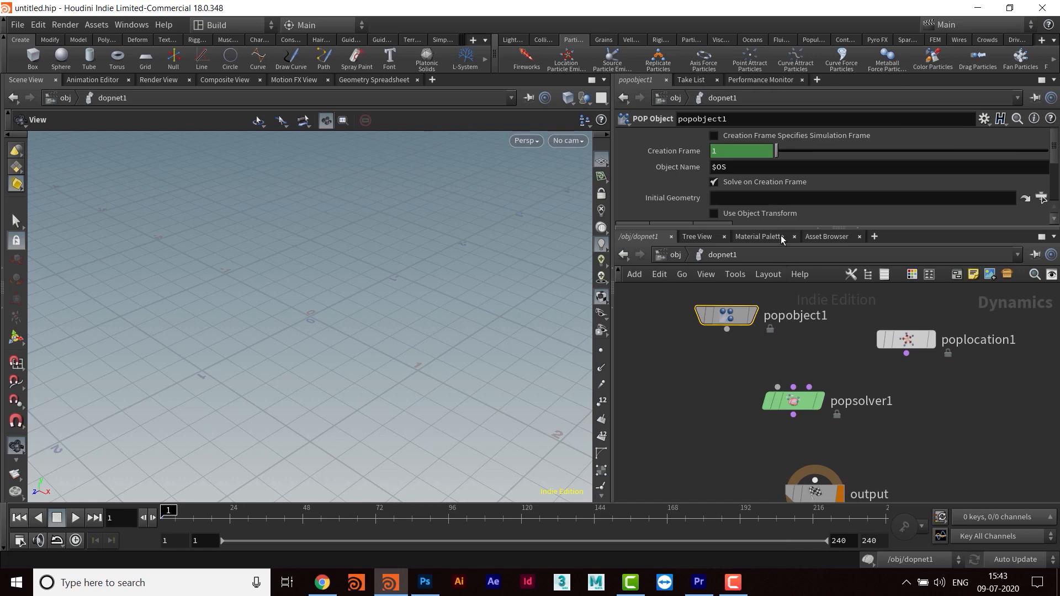
- Wire the POP Object into the solver's first input, the POP Location into its third input, and the solver into the output node
{"action": "left_click_drag", "start_coordinate": [782, 226], "coordinate": [782, 205]}
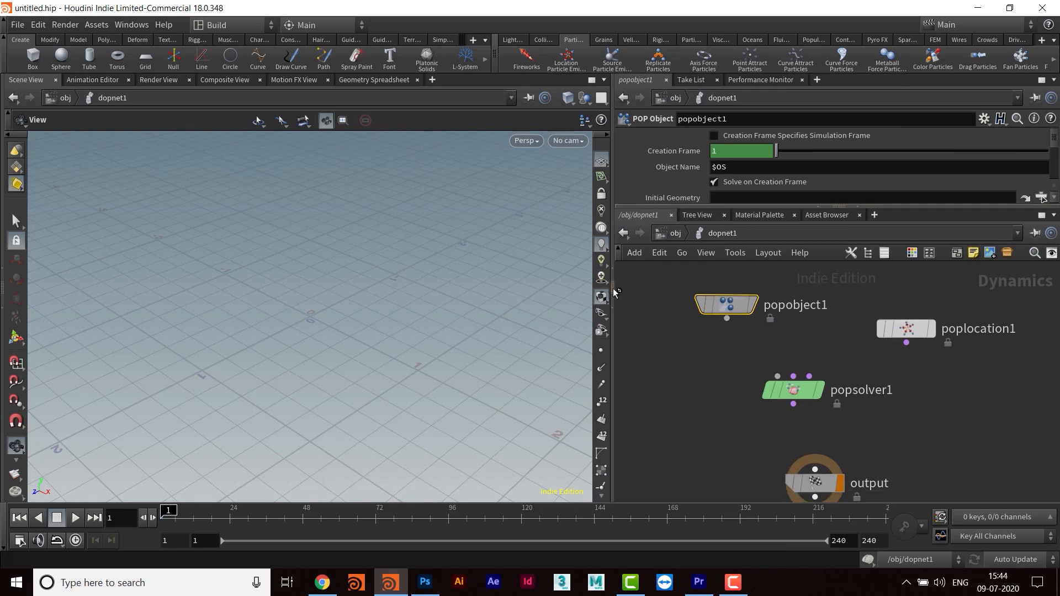
{"action": "left_click_drag", "start_coordinate": [611, 290], "coordinate": [523, 292]}
{"action": "left_click_drag", "start_coordinate": [662, 312], "coordinate": [715, 388]}
{"action": "left_click_drag", "start_coordinate": [852, 358], "coordinate": [764, 407]}
{"action": "middle_click_drag", "start_coordinate": [840, 442], "coordinate": [832, 320]}
{"action": "left_click_drag", "start_coordinate": [762, 386], "coordinate": [740, 450]}
{"action": "left_click_drag", "start_coordinate": [739, 304], "coordinate": [738, 434]}
{"action": "middle_click_drag", "start_coordinate": [797, 392], "coordinate": [812, 505]}
{"action": "scroll", "coordinate": [865, 360], "scroll_direction": "down", "scroll_amount": 2}
{"action": "middle_click_drag", "start_coordinate": [857, 383], "coordinate": [866, 411]}
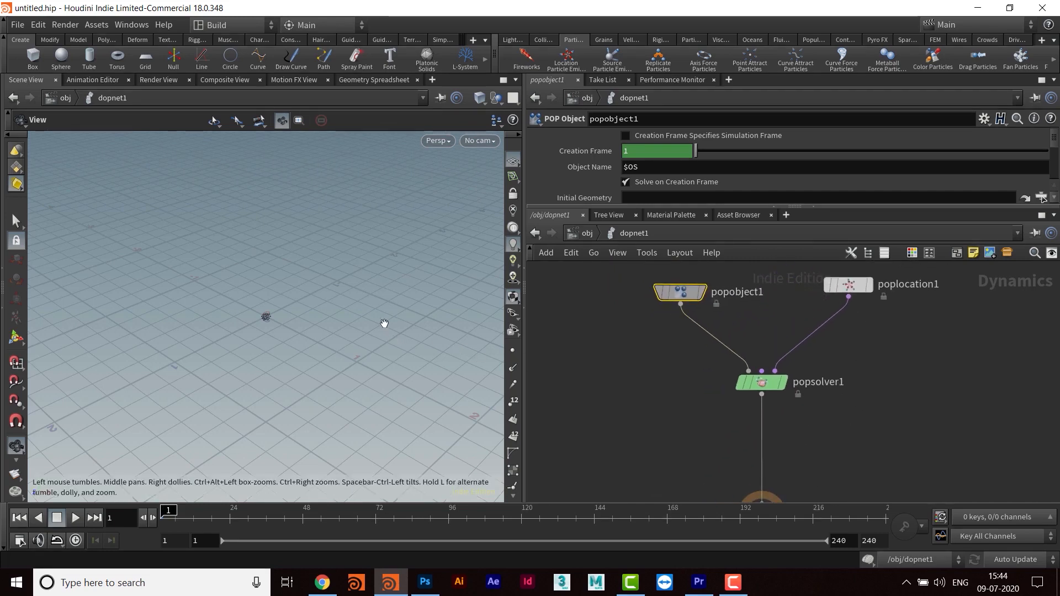
- Set the viewport's particle point size to 2.5 pixels in the geometry display options
{"action": "left_click_drag", "start_coordinate": [281, 281], "coordinate": [332, 333]}
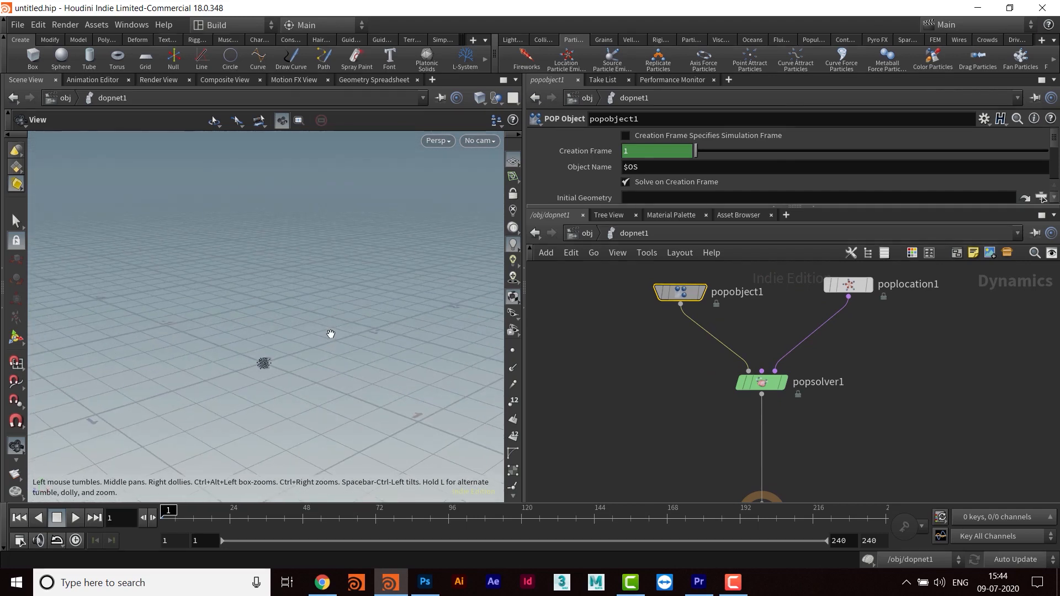
{"action": "key", "text": "d"}
{"action": "left_click", "coordinate": [448, 103]}
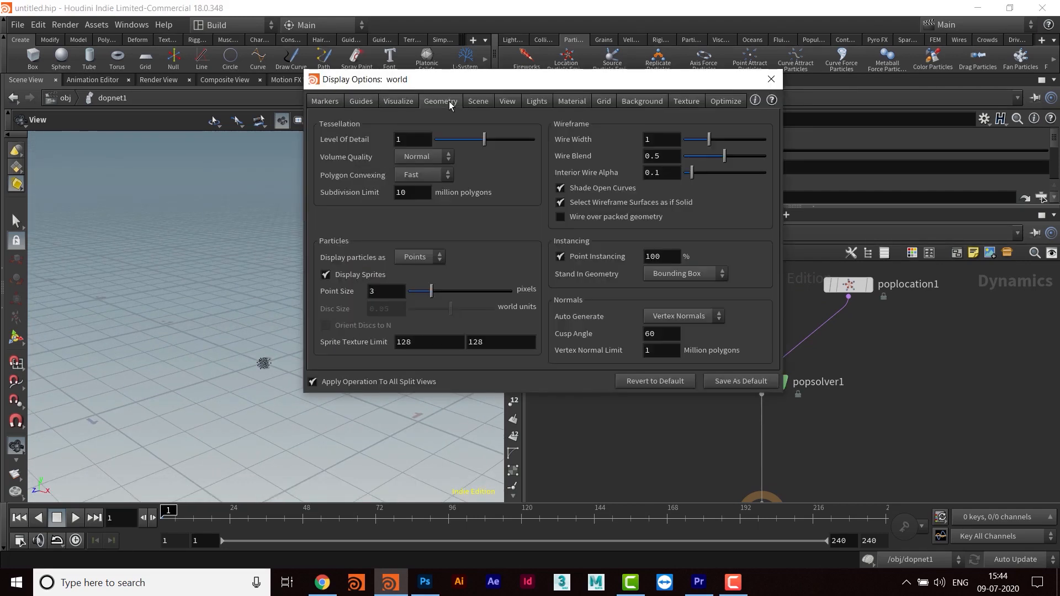
{"action": "left_click_drag", "start_coordinate": [380, 294], "coordinate": [347, 292]}
{"action": "type", "text": "2.5"}
{"action": "key", "text": "Return"}
{"action": "left_click", "coordinate": [772, 79]}
- Play the simulation and check how the particles spread from the origin
{"action": "left_click_drag", "start_coordinate": [330, 330], "coordinate": [296, 368]}
{"action": "left_click", "coordinate": [75, 517]}
{"action": "left_click_drag", "start_coordinate": [282, 346], "coordinate": [293, 347]}
- Set the constant birth rate of the POP Location node to 100, enlarging the parameter area
{"action": "left_click_drag", "start_coordinate": [525, 286], "coordinate": [541, 286]}
{"action": "middle_click_drag", "start_coordinate": [890, 312], "coordinate": [839, 371]}
{"action": "left_click_drag", "start_coordinate": [822, 346], "coordinate": [836, 314]}
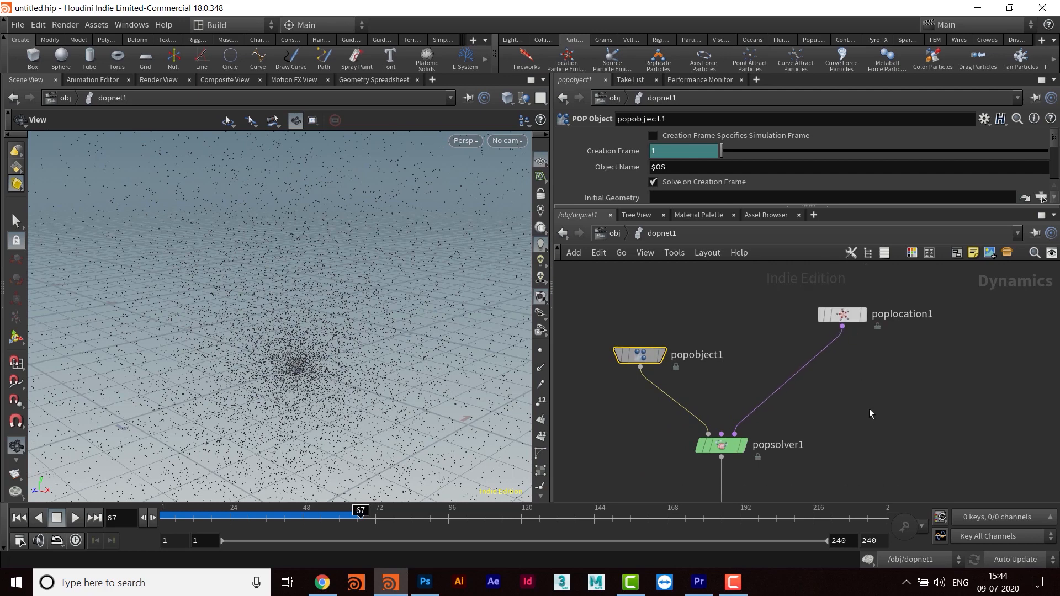
{"action": "mouse_move", "coordinate": [841, 402]}
{"action": "middle_mouse_down"}
{"action": "mouse_move", "coordinate": [855, 407]}
{"action": "mouse_move", "coordinate": [847, 411]}
{"action": "middle_mouse_up"}
{"action": "left_click_drag", "start_coordinate": [853, 330], "coordinate": [840, 344]}
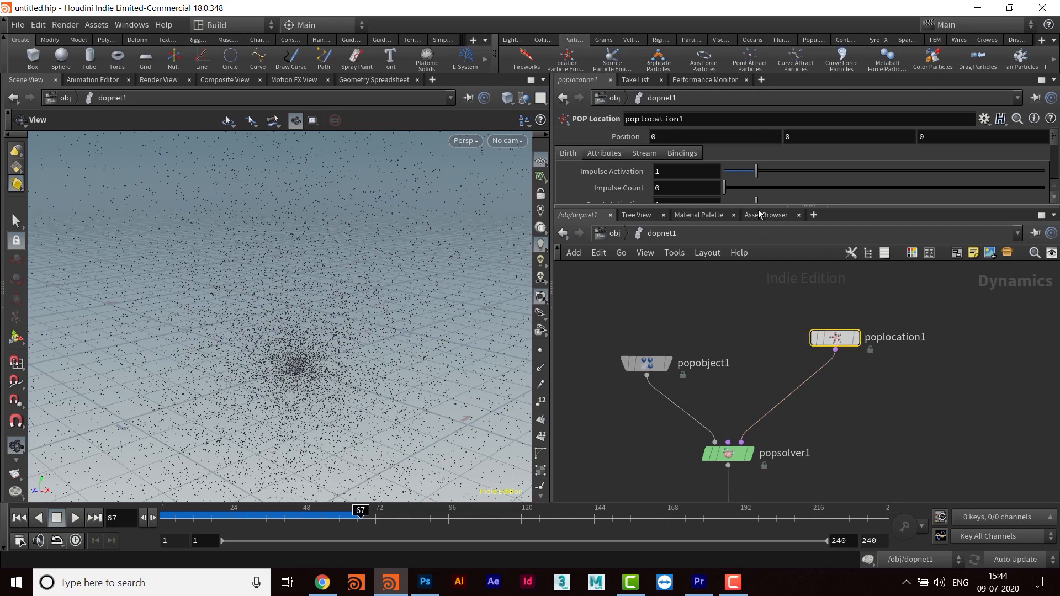
{"action": "left_click_drag", "start_coordinate": [757, 206], "coordinate": [756, 372]}
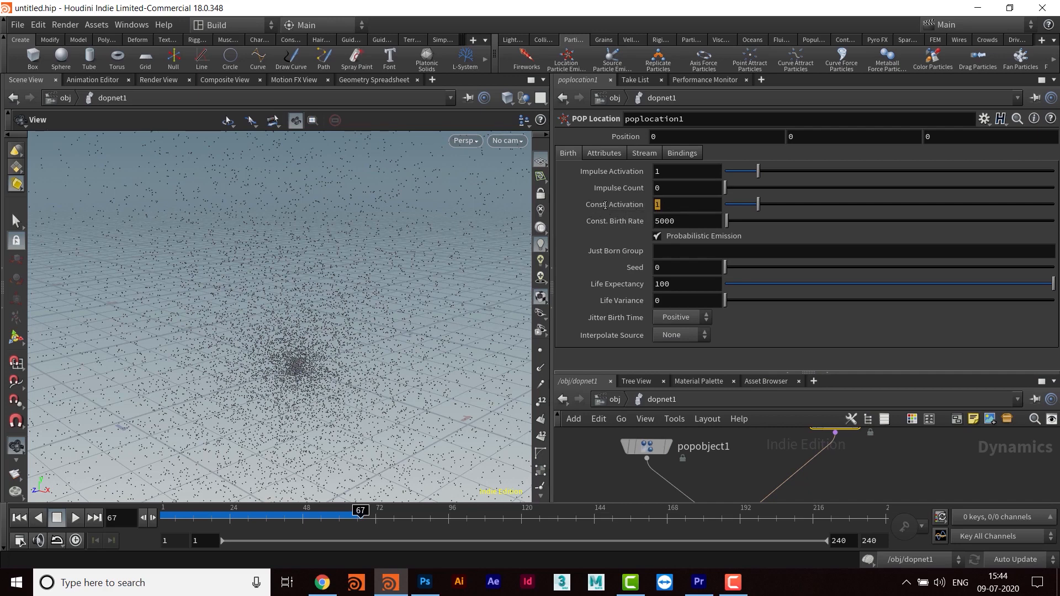
{"action": "key", "text": "Tab"}
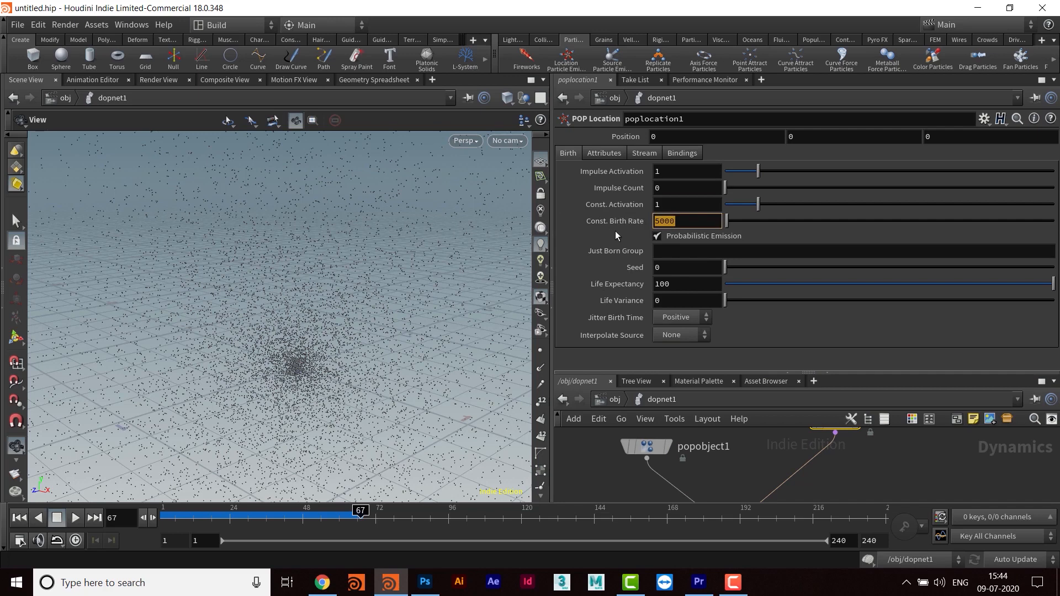
{"action": "type", "text": "100"}
{"action": "key", "text": "Return"}
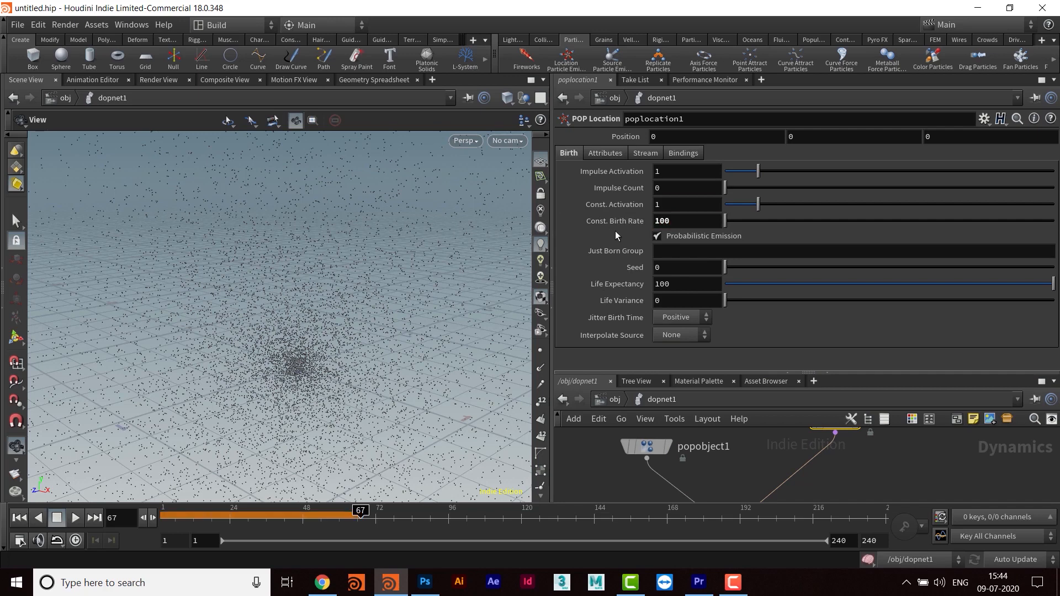
- Set the POP Location's life expectancy to 2 and open its life variance for editing
{"action": "left_click", "coordinate": [682, 220]}
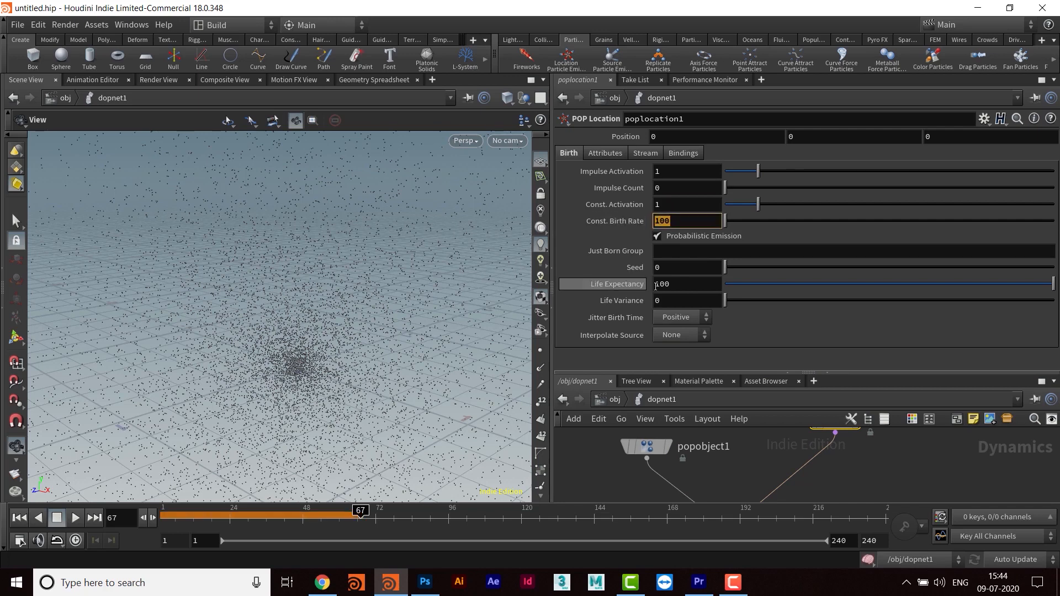
{"action": "left_click", "coordinate": [698, 284]}
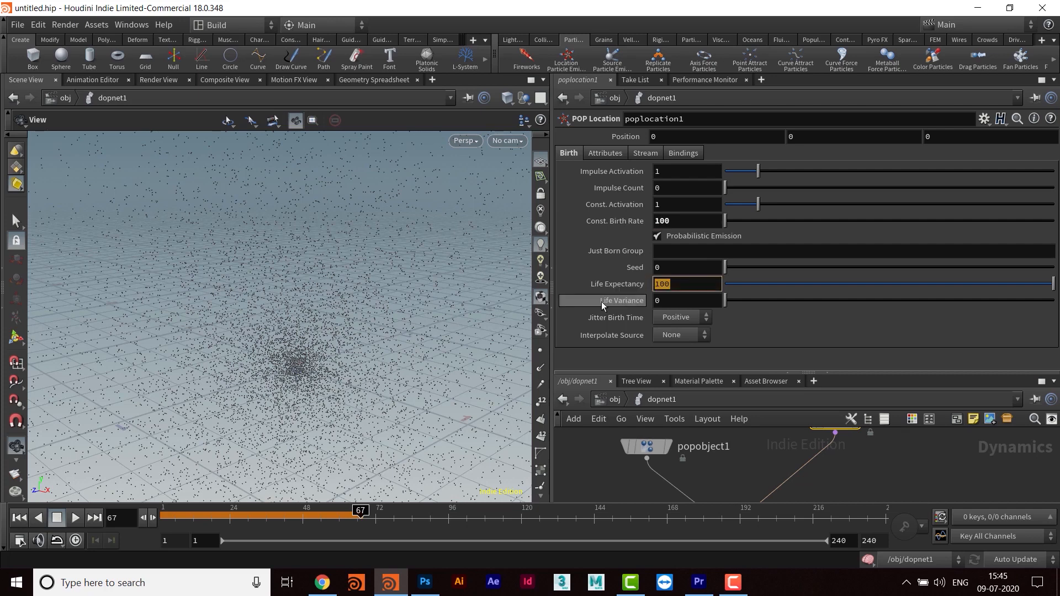
{"action": "type", "text": "2"}
{"action": "key", "text": "Return"}
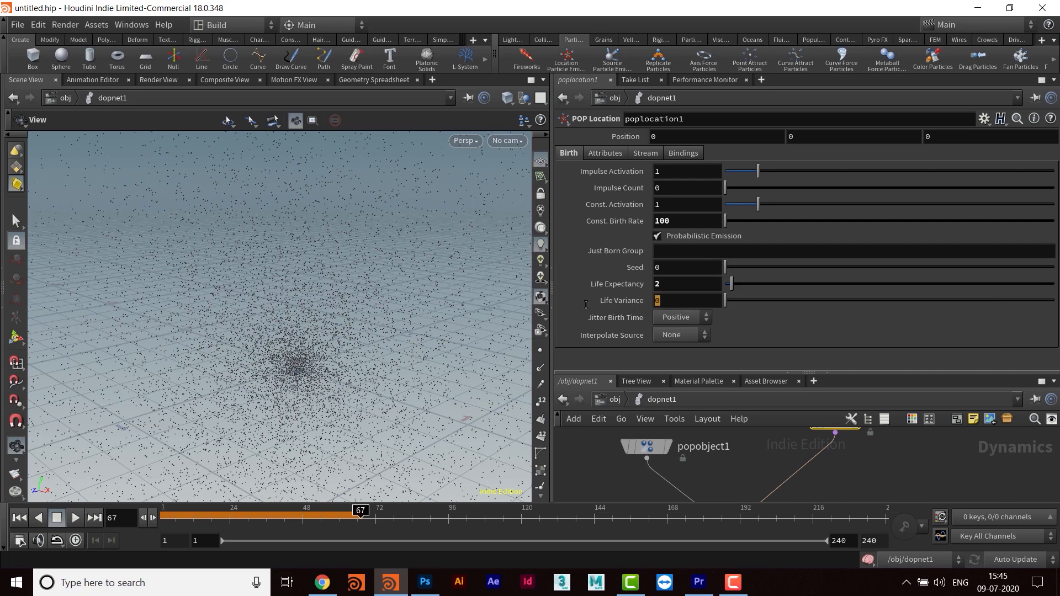
{"action": "left_click_drag", "start_coordinate": [633, 305], "coordinate": [592, 307]}
{"action": "key", "text": "Return"}
- Set the POP Location's velocity variance to .5 on the X and Z axes
{"action": "left_click", "coordinate": [609, 154]}
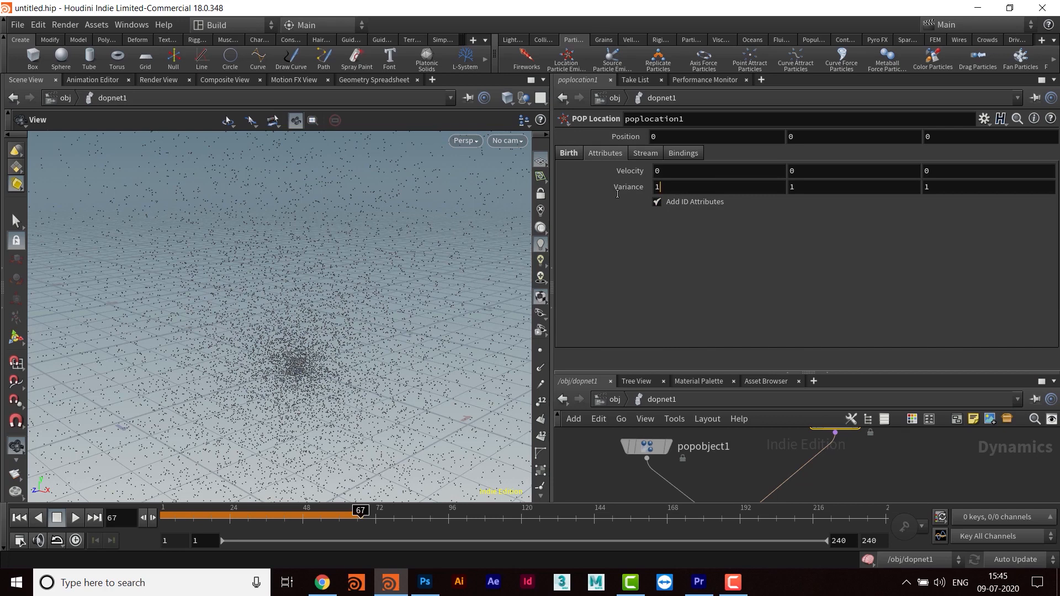
{"action": "double_click", "coordinate": [674, 192]}
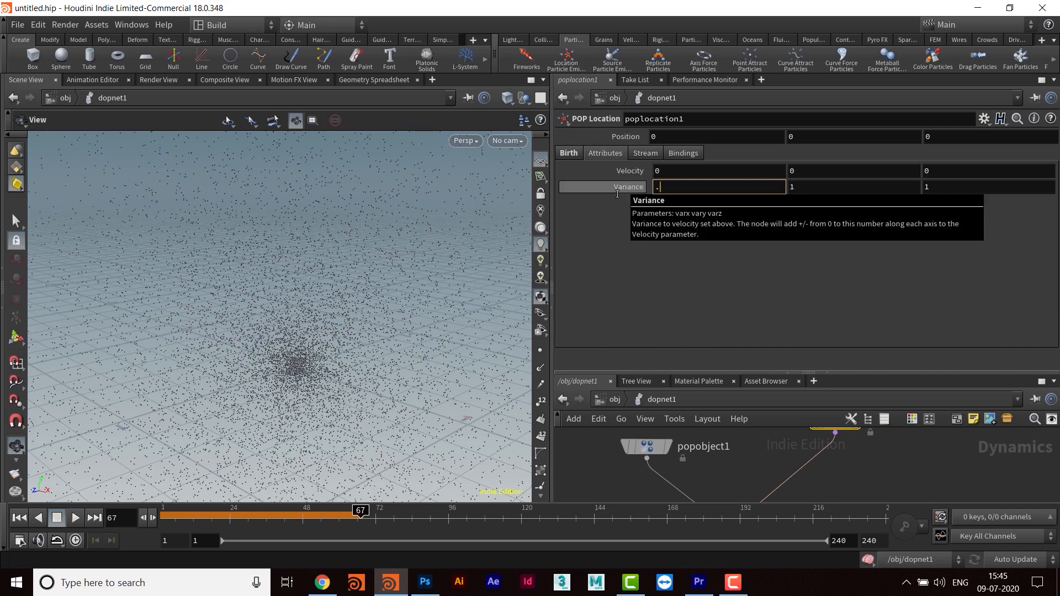
{"action": "key", "text": "Return"}
{"action": "double_click", "coordinate": [938, 188]}
{"action": "type", "text": ".5"}
{"action": "key", "text": "Return"}
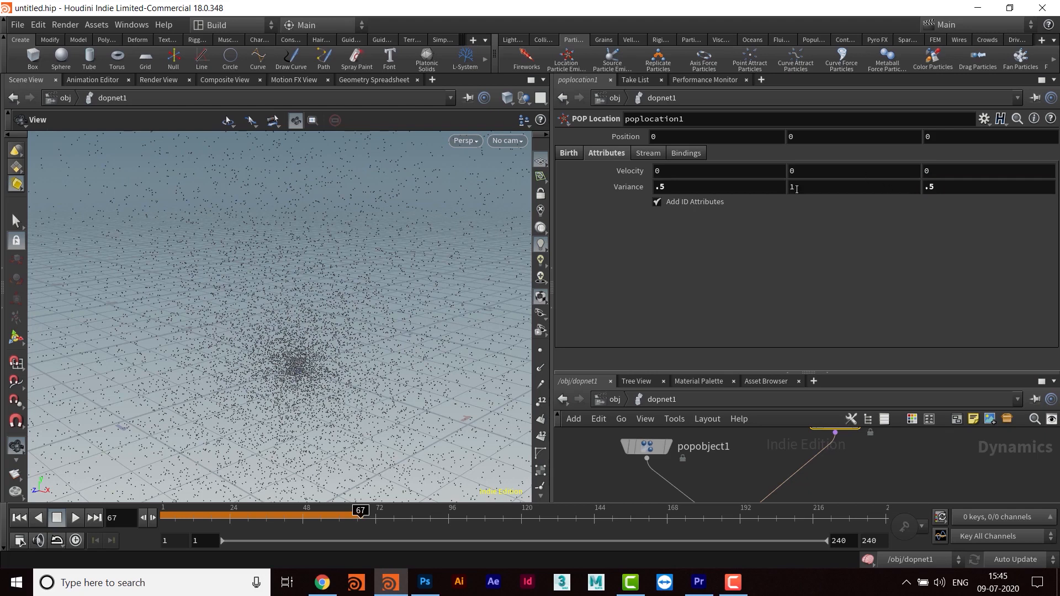
- Set the POP Location's Y velocity to 10 and replay the simulation from frame 1
{"action": "left_click", "coordinate": [809, 172]}
{"action": "type", "text": "10"}
{"action": "key", "text": "Return"}
{"action": "left_click", "coordinate": [19, 519]}
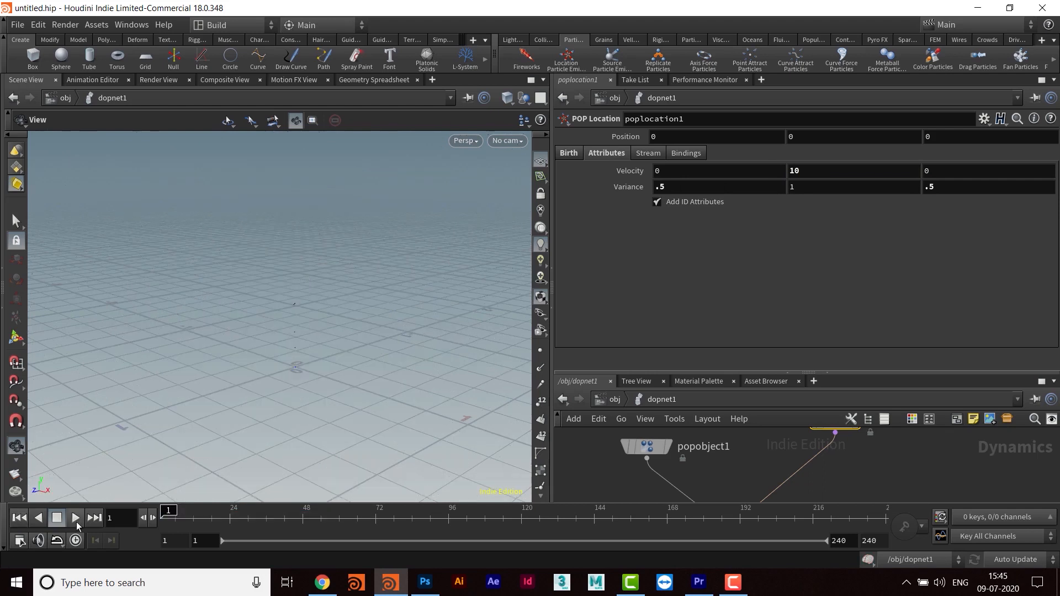
{"action": "left_click", "coordinate": [76, 520]}
{"action": "left_click", "coordinate": [77, 521]}
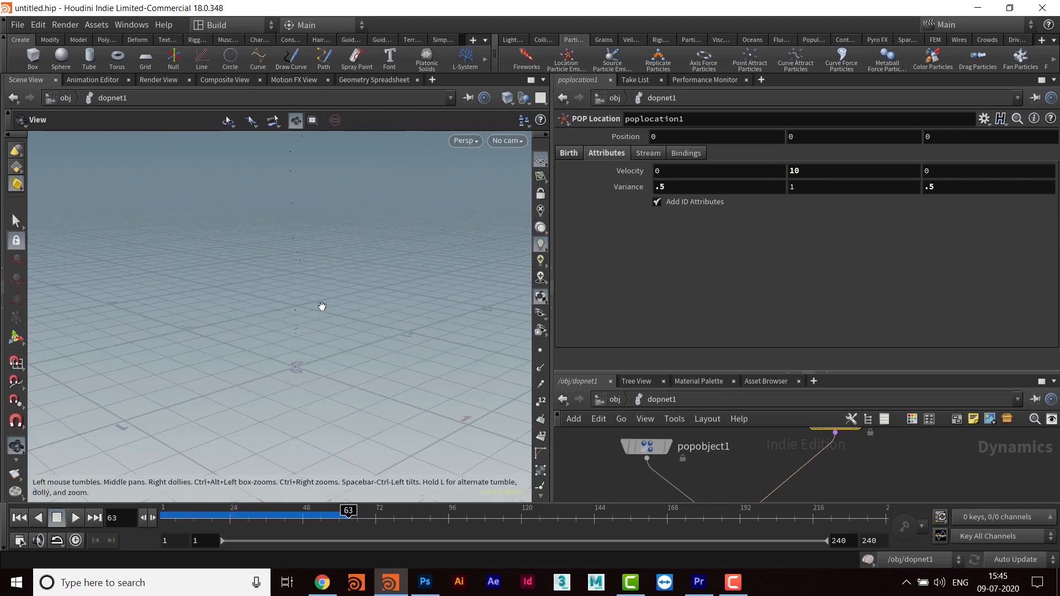
- Set the POP Location's Y velocity to 3 and replay the simulation from frame 1
{"action": "left_click", "coordinate": [798, 170]}
{"action": "type", "text": "3"}
{"action": "key", "text": "Return"}
{"action": "scroll", "coordinate": [365, 296], "scroll_direction": "down", "scroll_amount": 3}
{"action": "middle_click_drag", "start_coordinate": [364, 296], "coordinate": [331, 392]}
{"action": "left_click_drag", "start_coordinate": [330, 392], "coordinate": [330, 378]}
{"action": "middle_click_drag", "start_coordinate": [330, 378], "coordinate": [319, 399]}
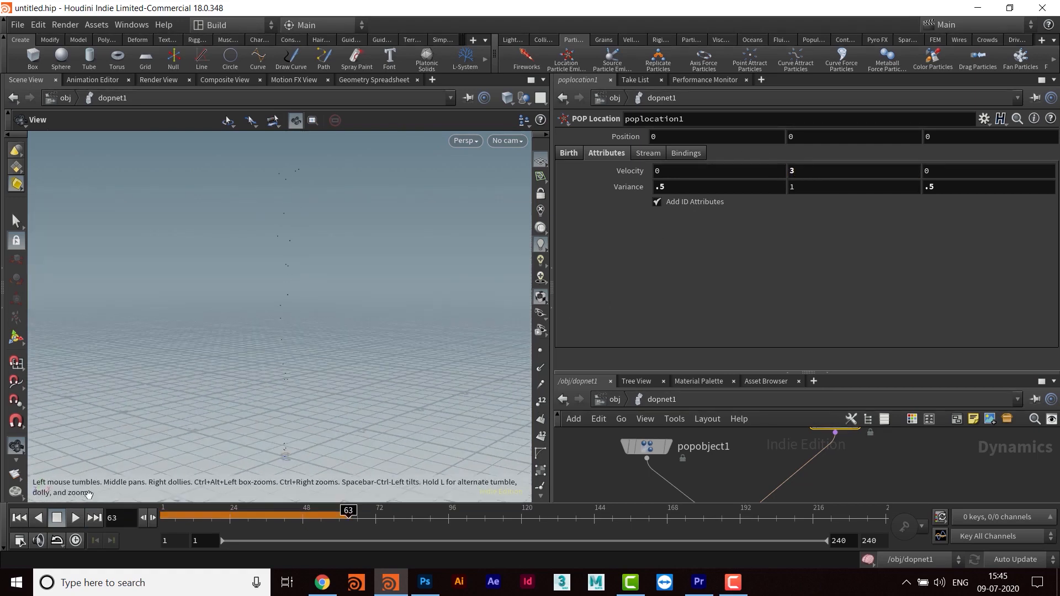
{"action": "left_click", "coordinate": [20, 518]}
{"action": "left_click", "coordinate": [75, 518]}
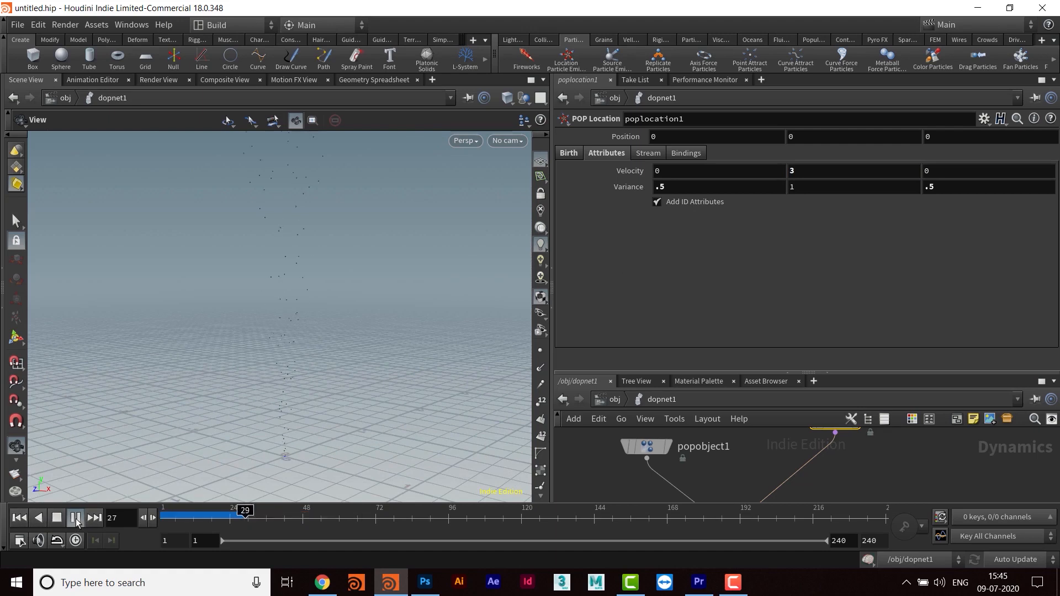
{"action": "left_click_drag", "start_coordinate": [347, 318], "coordinate": [359, 336]}
- Set the viewport's particle point size to 5 pixels in the display options and replay the simulation from frame 1
{"action": "key", "text": "d"}
{"action": "double_click", "coordinate": [401, 291]}
{"action": "type", "text": "5"}
{"action": "key", "text": "Return"}
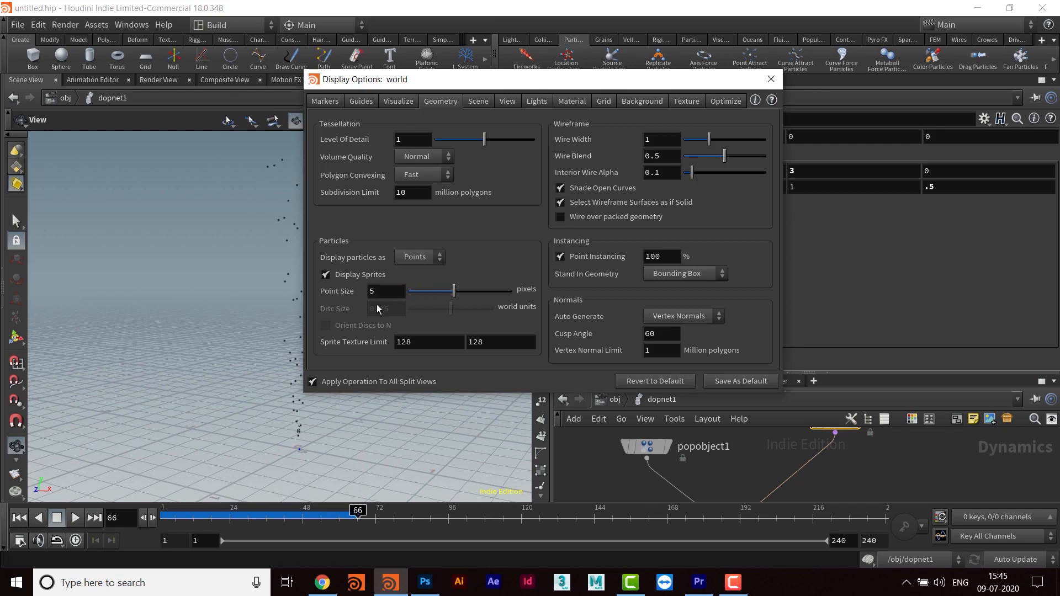
{"action": "left_click", "coordinate": [776, 82]}
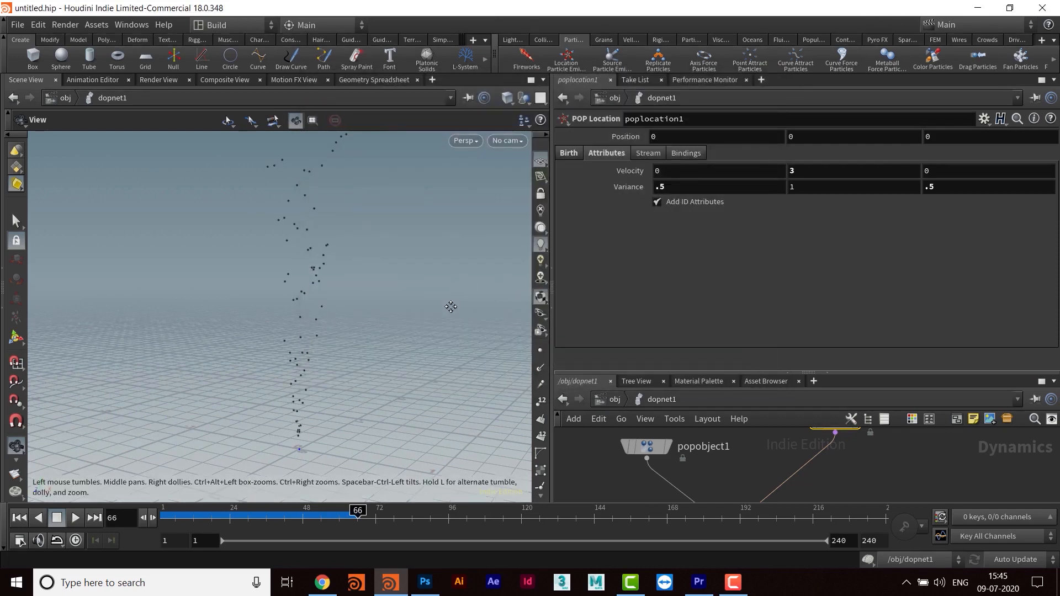
{"action": "left_click", "coordinate": [19, 517]}
{"action": "left_click", "coordinate": [75, 517]}
{"action": "left_click_drag", "start_coordinate": [309, 342], "coordinate": [348, 333]}
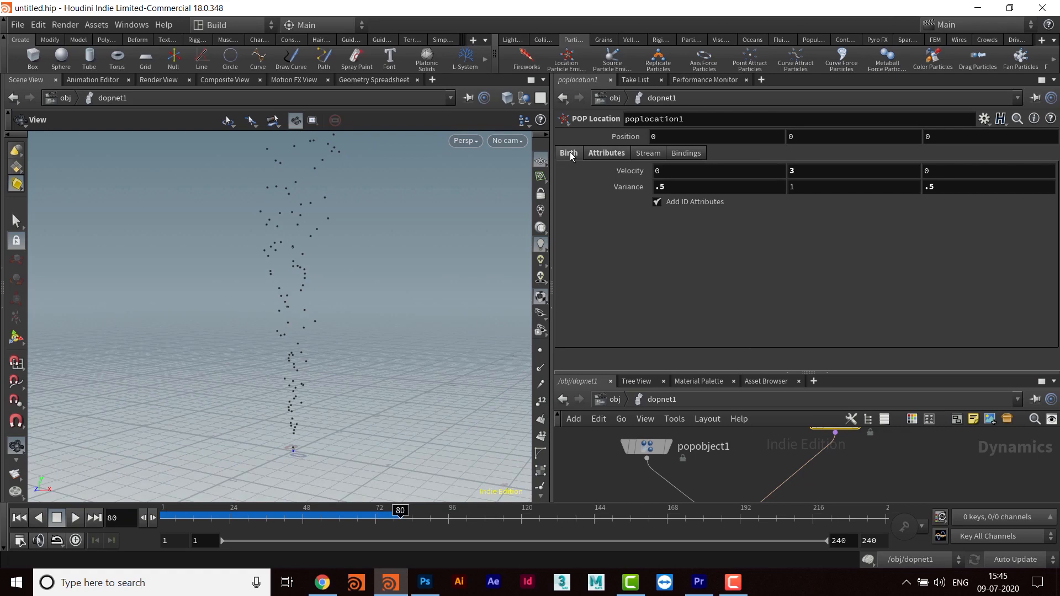
- Raise the POP Location's constant birth rate to 5000 and replay the simulation from frame 1
{"action": "left_click", "coordinate": [569, 153]}
{"action": "double_click", "coordinate": [660, 220]}
{"action": "type", "text": "1"}
{"action": "type", "text": "000"}
{"action": "key", "text": "Return"}
{"action": "double_click", "coordinate": [682, 216]}
{"action": "type", "text": "5000"}
{"action": "key", "text": "Return"}
{"action": "left_click", "coordinate": [20, 517]}
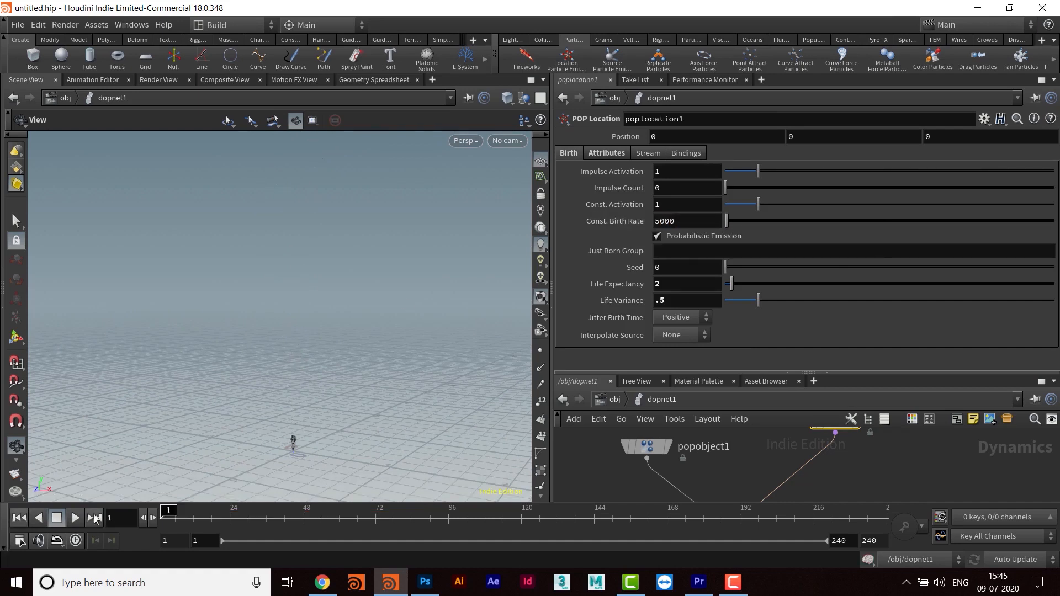
{"action": "left_click", "coordinate": [76, 517]}
{"action": "middle_click_drag", "start_coordinate": [319, 370], "coordinate": [346, 421]}
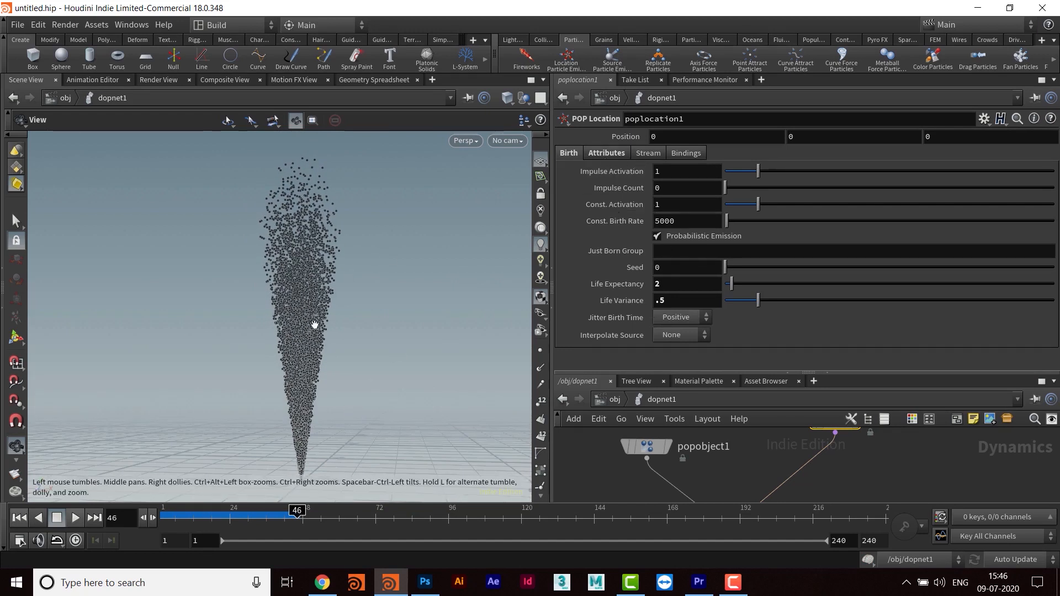
- Lower the POP Location's velocity variance to 0.1, 0.6, 0.1 and replay the simulation from frame 1
{"action": "left_click", "coordinate": [614, 152]}
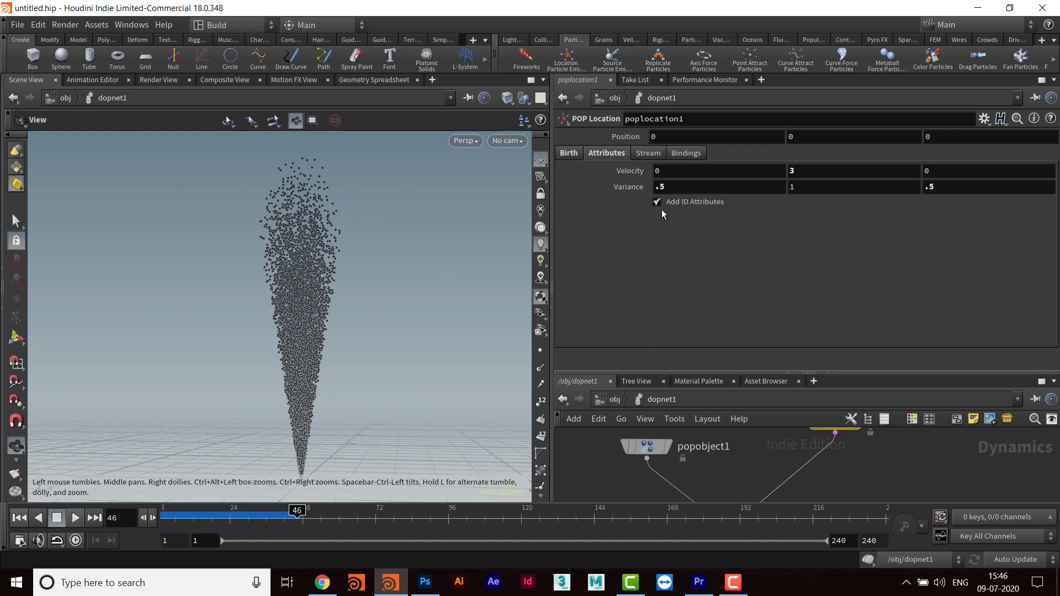
{"action": "middle_click_drag", "start_coordinate": [634, 190], "coordinate": [599, 191]}
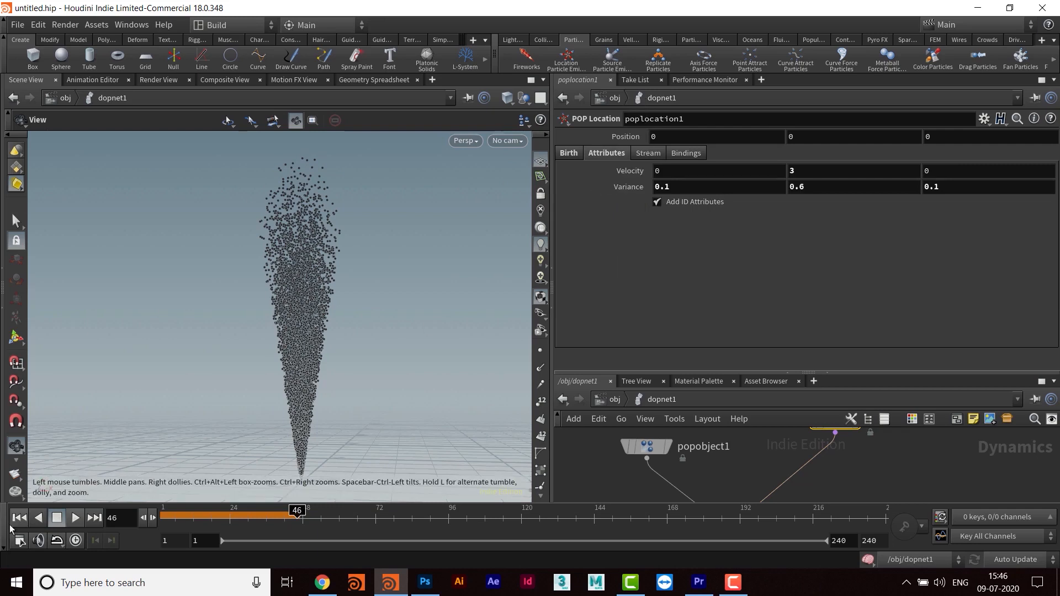
{"action": "left_click", "coordinate": [21, 520]}
{"action": "left_click", "coordinate": [79, 518]}
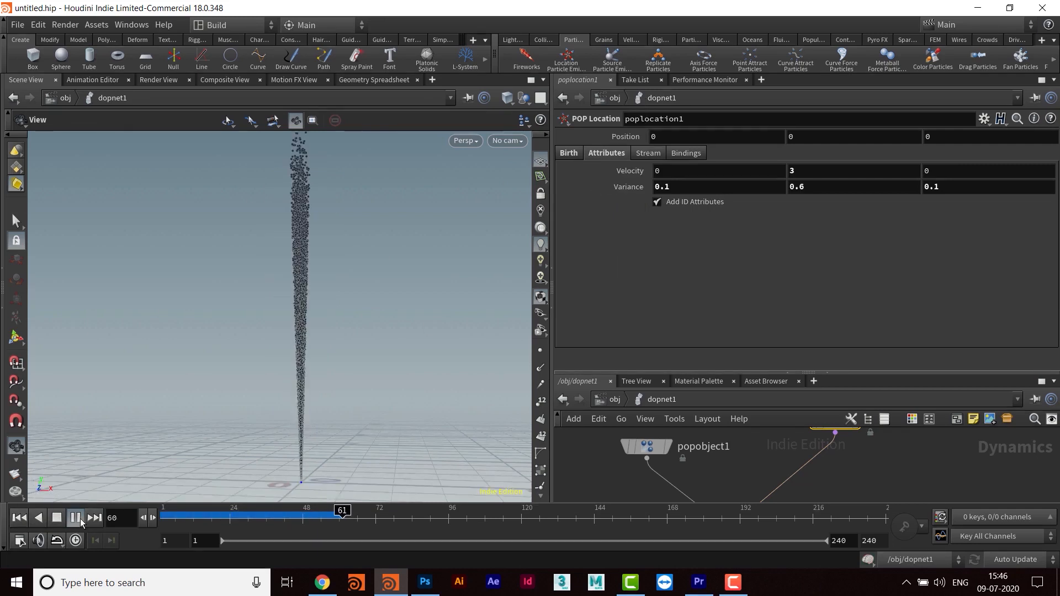
{"action": "left_click", "coordinate": [80, 519]}
{"action": "middle_click_drag", "start_coordinate": [393, 280], "coordinate": [407, 325]}
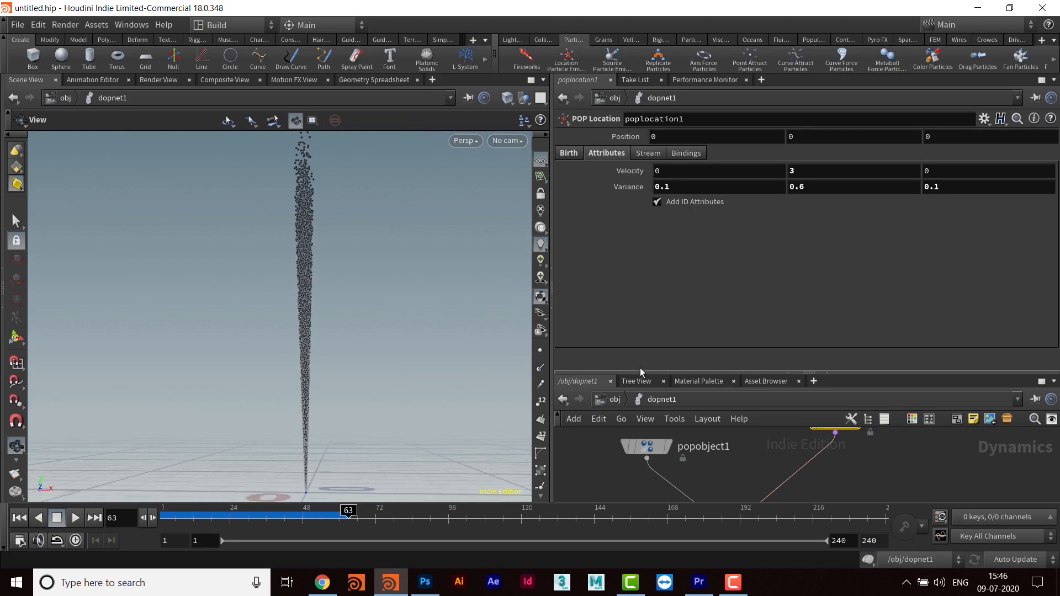
- Enlarge the network editor area and examine the node chain from poplocation1 and popobject1 through popsolver1 to output
{"action": "left_click_drag", "start_coordinate": [635, 371], "coordinate": [651, 223]}
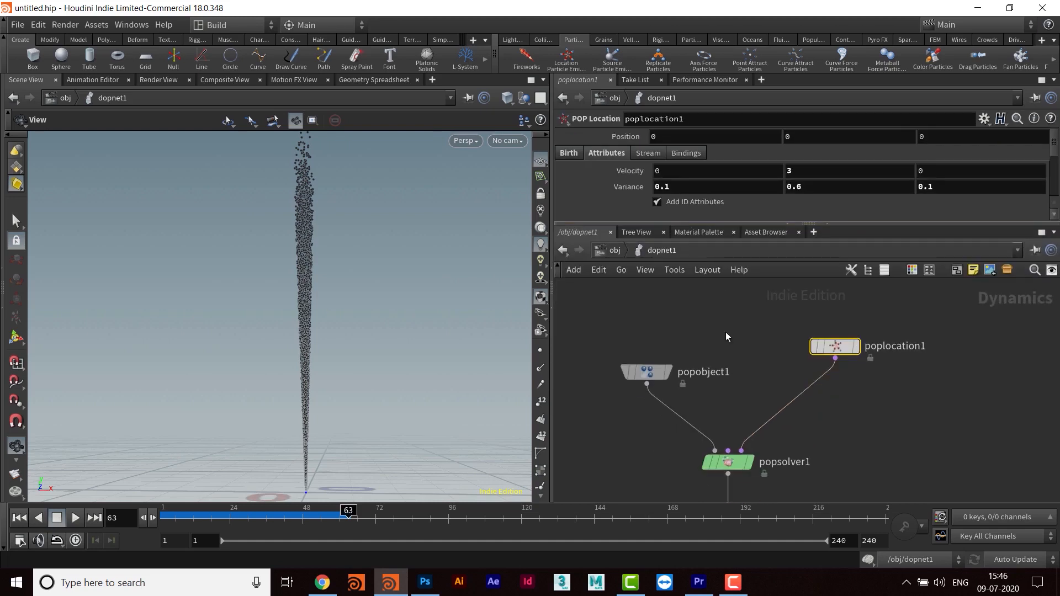
{"action": "left_click_drag", "start_coordinate": [806, 385], "coordinate": [805, 317]}
{"action": "middle_click_drag", "start_coordinate": [802, 467], "coordinate": [840, 390]}
{"action": "middle_click_drag", "start_coordinate": [822, 497], "coordinate": [859, 437]}
{"action": "middle_click_drag", "start_coordinate": [862, 356], "coordinate": [850, 438]}
{"action": "middle_click_drag", "start_coordinate": [860, 377], "coordinate": [868, 263]}
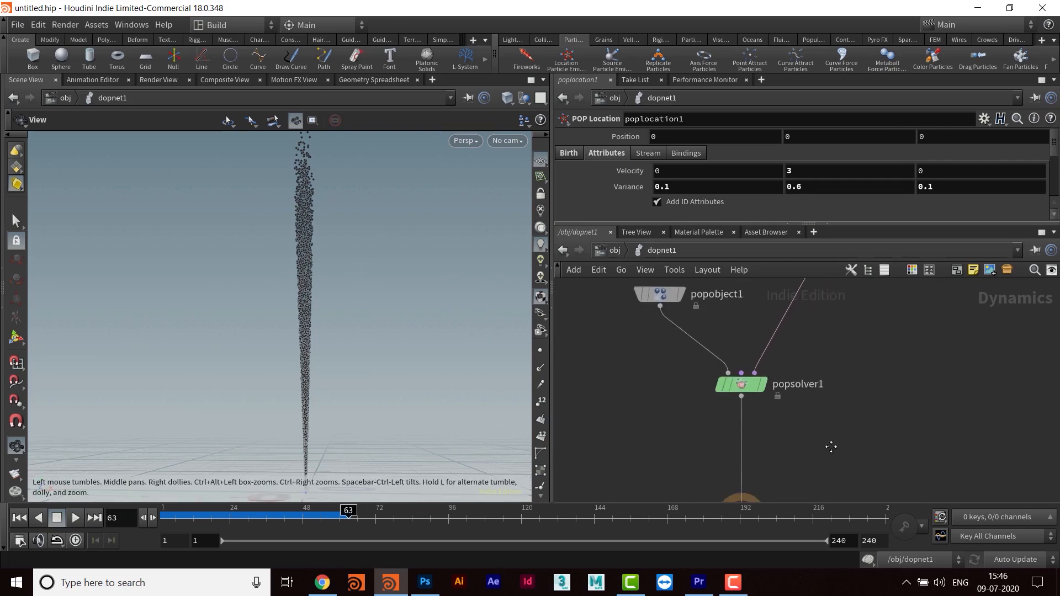
{"action": "middle_click_drag", "start_coordinate": [831, 466], "coordinate": [835, 421]}
{"action": "left_click_drag", "start_coordinate": [630, 357], "coordinate": [836, 429]}
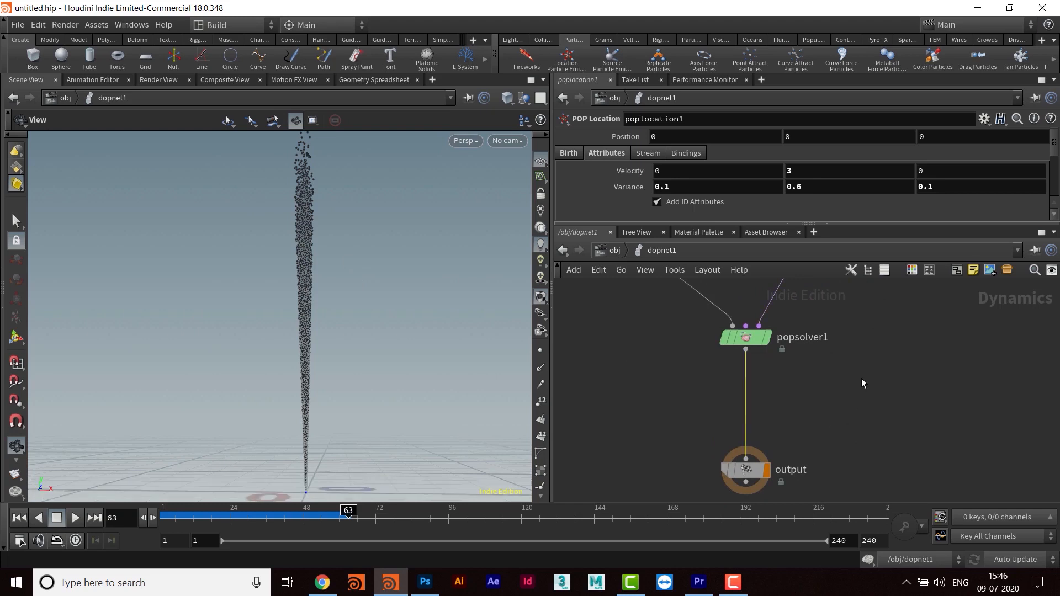
{"action": "middle_click_drag", "start_coordinate": [863, 383], "coordinate": [852, 456]}
{"action": "middle_click_drag", "start_coordinate": [876, 371], "coordinate": [833, 447]}
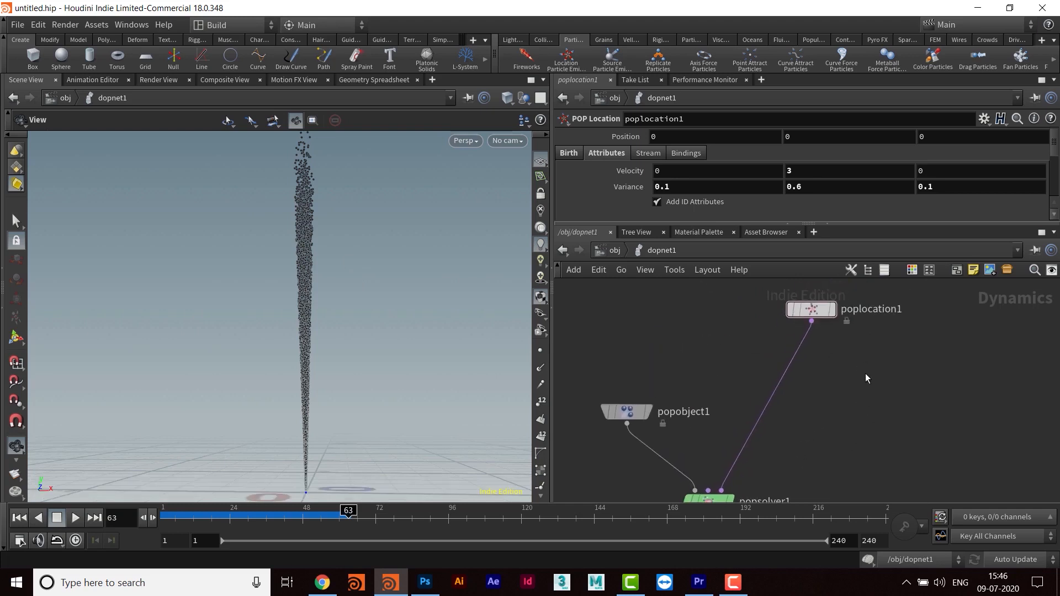
- Add a POP Force node and insert it into the connection between poplocation1 and popsolver1
{"action": "key", "text": "Tab"}
{"action": "type", "text": "po"}
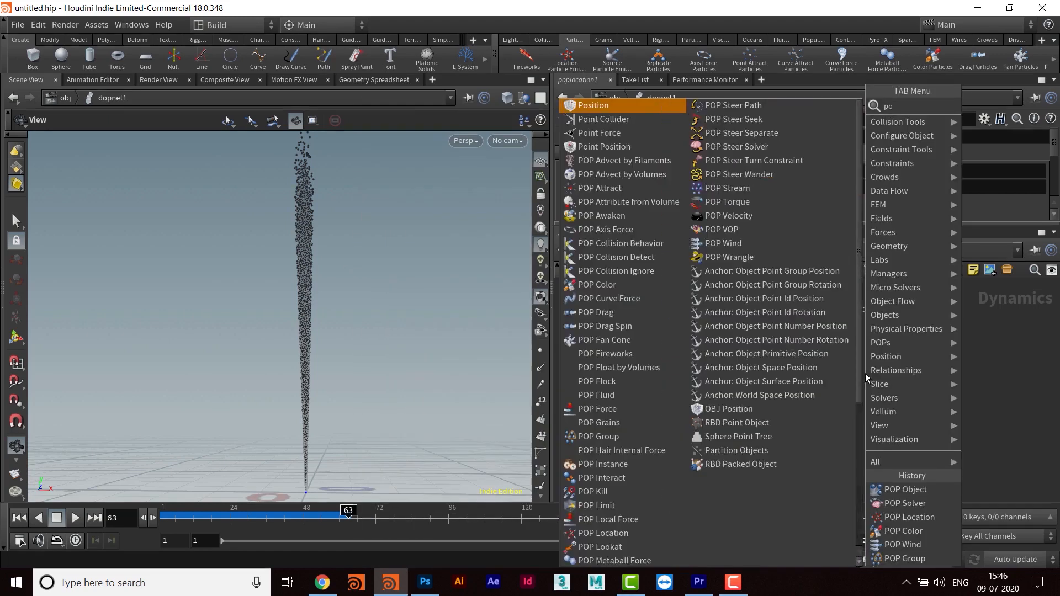
{"action": "type", "text": "p force"}
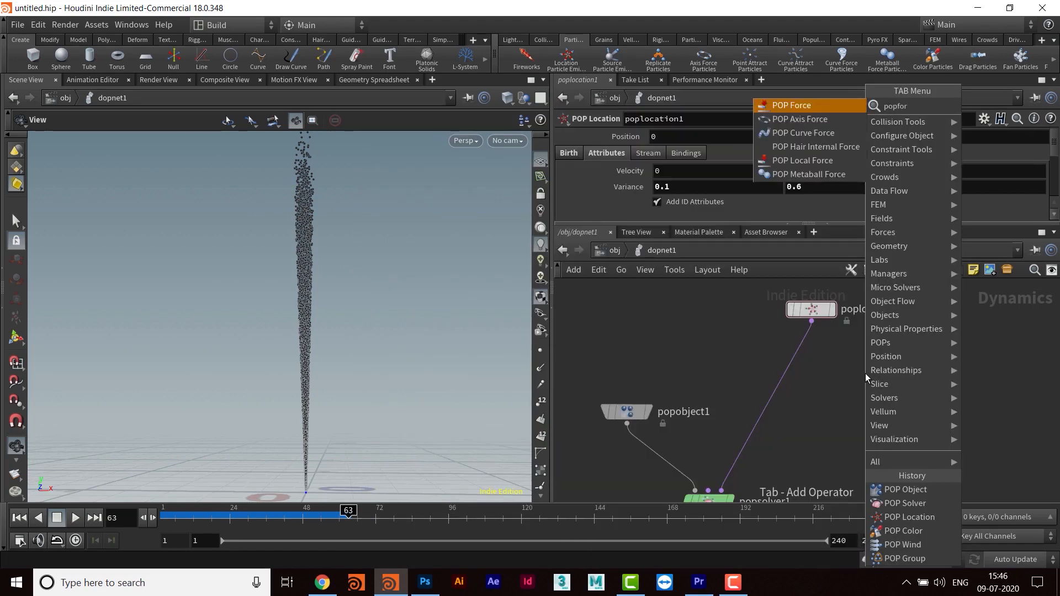
{"action": "key", "text": "Return"}
{"action": "left_click", "coordinate": [865, 373]}
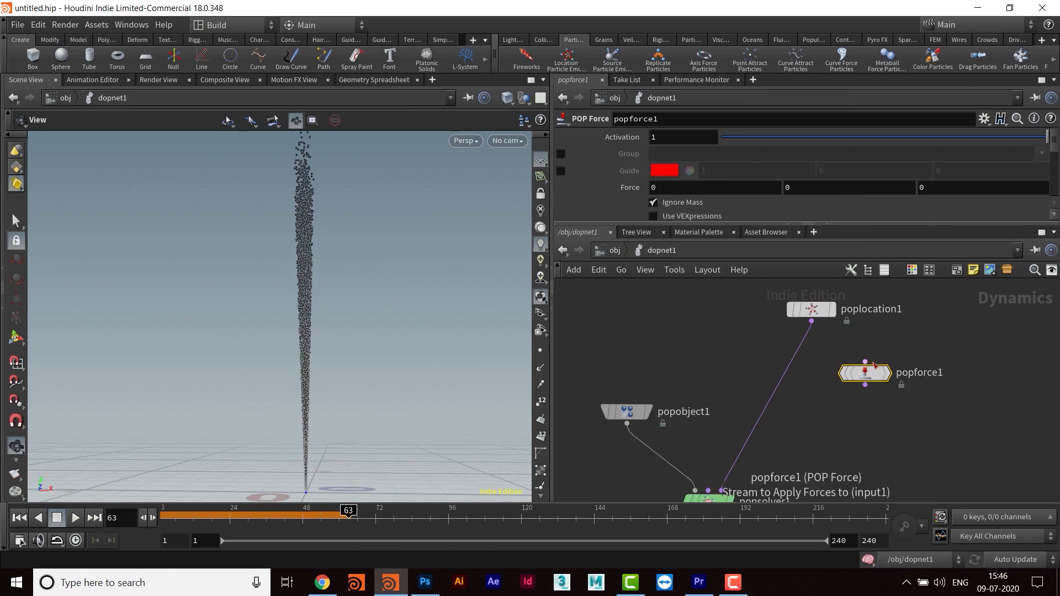
{"action": "left_click_drag", "start_coordinate": [867, 377], "coordinate": [815, 374]}
- Rename the POP Force node to gravity
{"action": "double_click", "coordinate": [853, 377]}
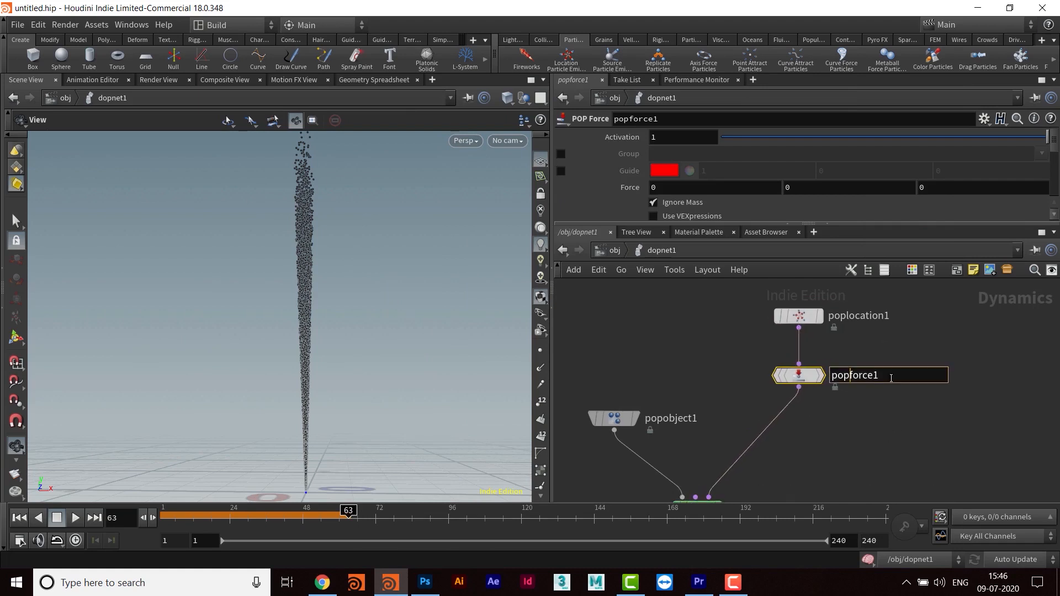
{"action": "type", "text": "gravity"}
{"action": "key", "text": "Return"}
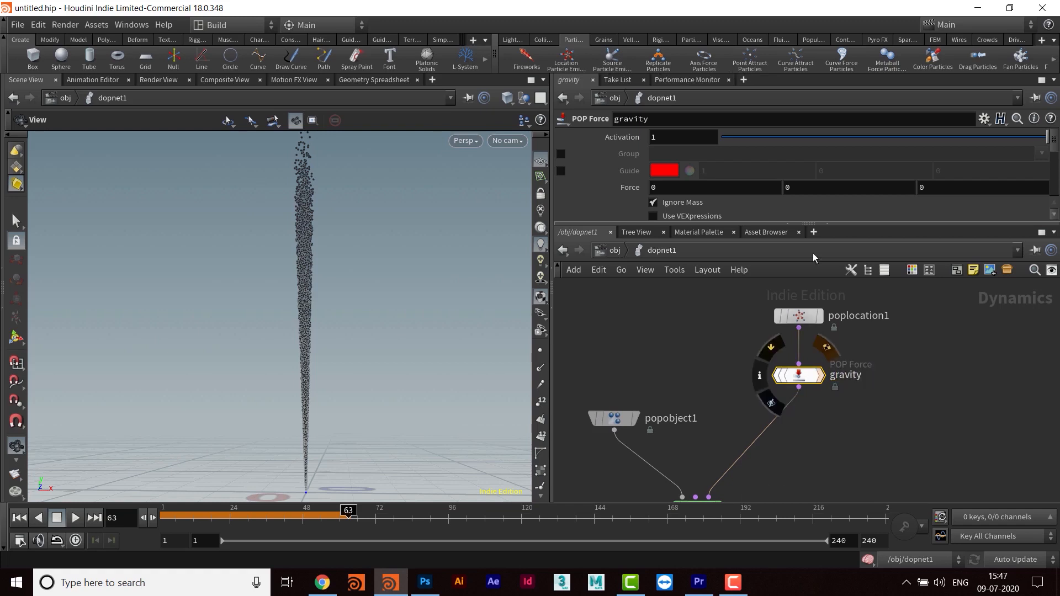
- Set the gravity node's Y force to -9.8 and replay the simulation from frame 1
{"action": "left_click", "coordinate": [789, 188]}
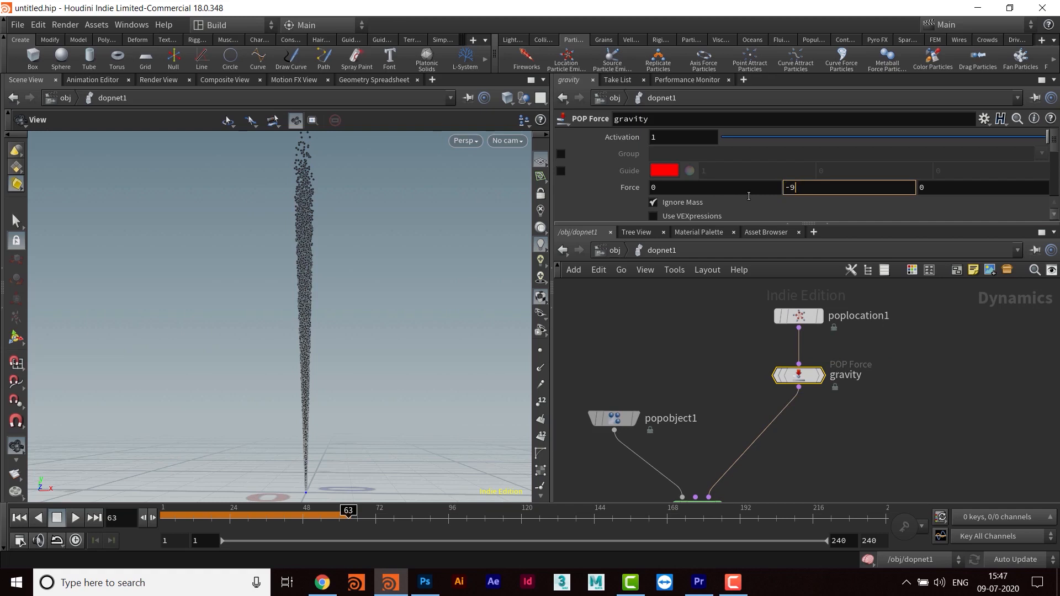
{"action": "type", "text": "-9.8"}
{"action": "key", "text": "Return"}
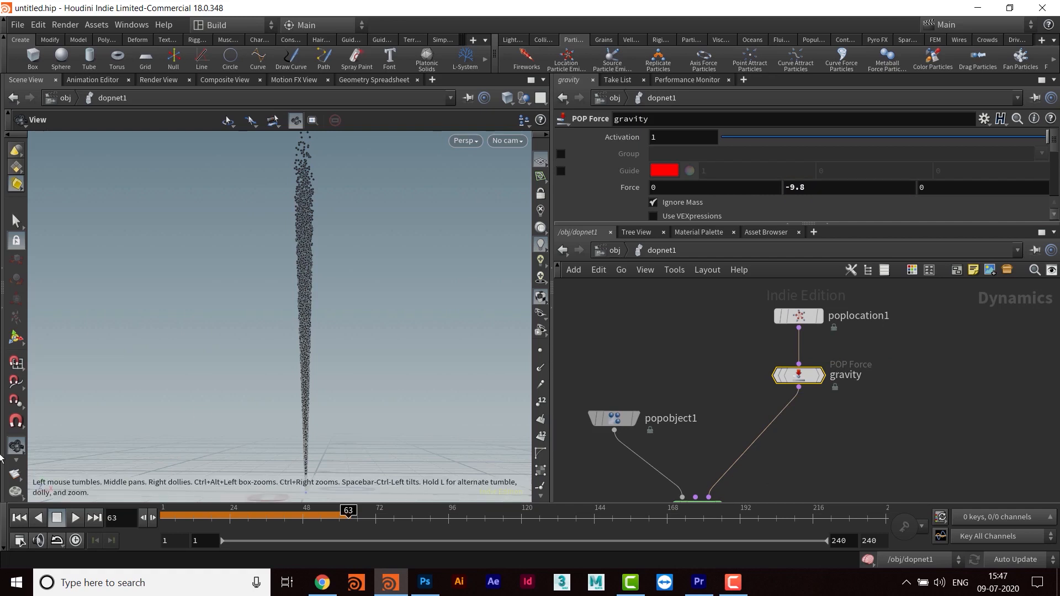
{"action": "left_click", "coordinate": [19, 517]}
{"action": "left_click", "coordinate": [76, 518]}
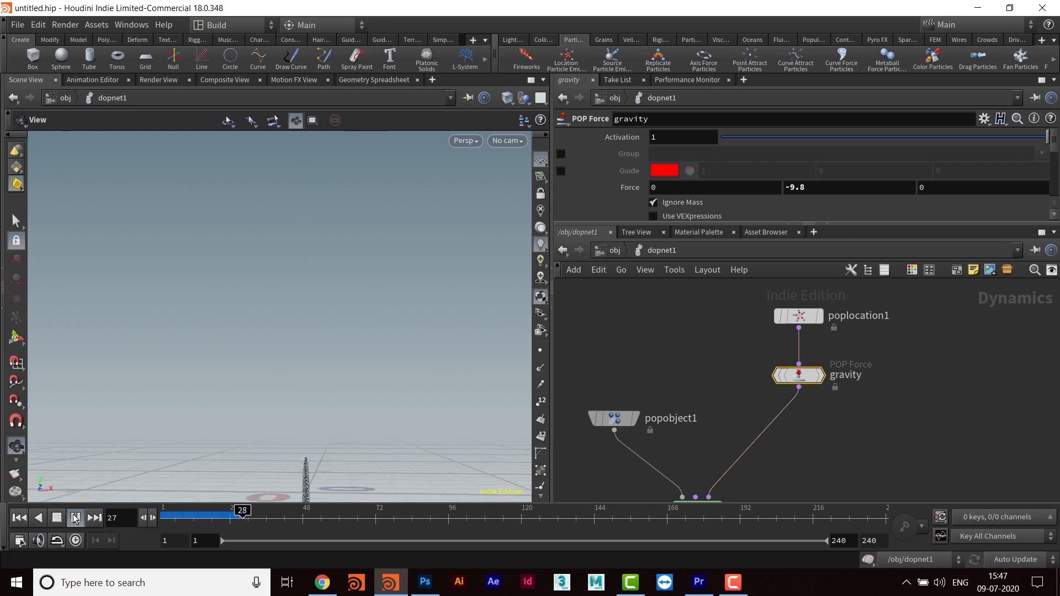
{"action": "left_click_drag", "start_coordinate": [381, 407], "coordinate": [355, 411]}
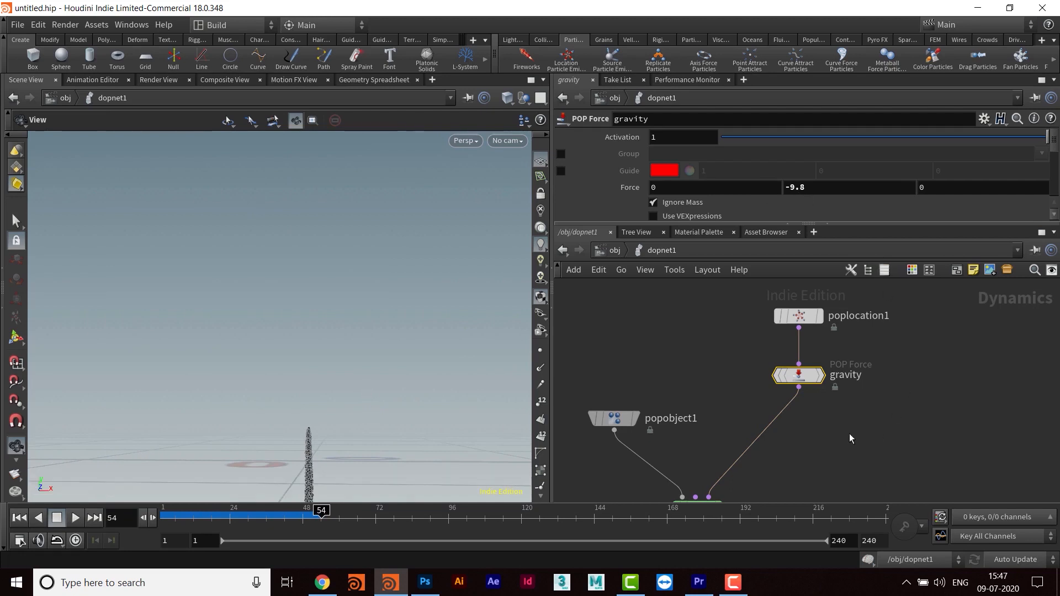
- Set the Y velocity of poplocation1 to 10 and replay the simulation from frame 1 with gravity acting on it
{"action": "middle_click_drag", "start_coordinate": [849, 434], "coordinate": [839, 437]}
{"action": "middle_click_drag", "start_coordinate": [380, 380], "coordinate": [374, 376]}
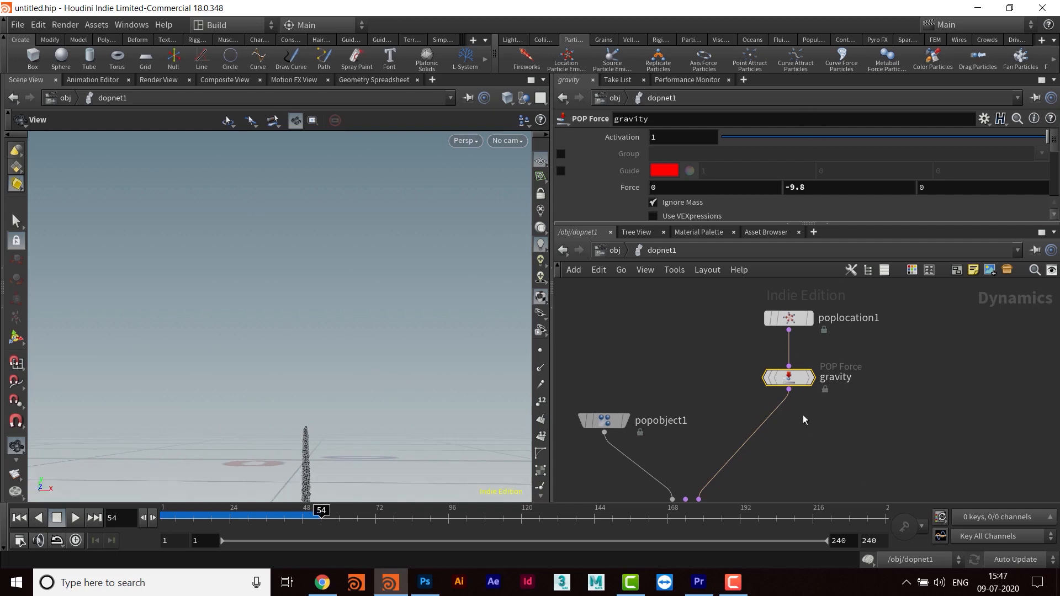
{"action": "middle_click_drag", "start_coordinate": [802, 418], "coordinate": [820, 447]}
{"action": "left_click", "coordinate": [806, 348]}
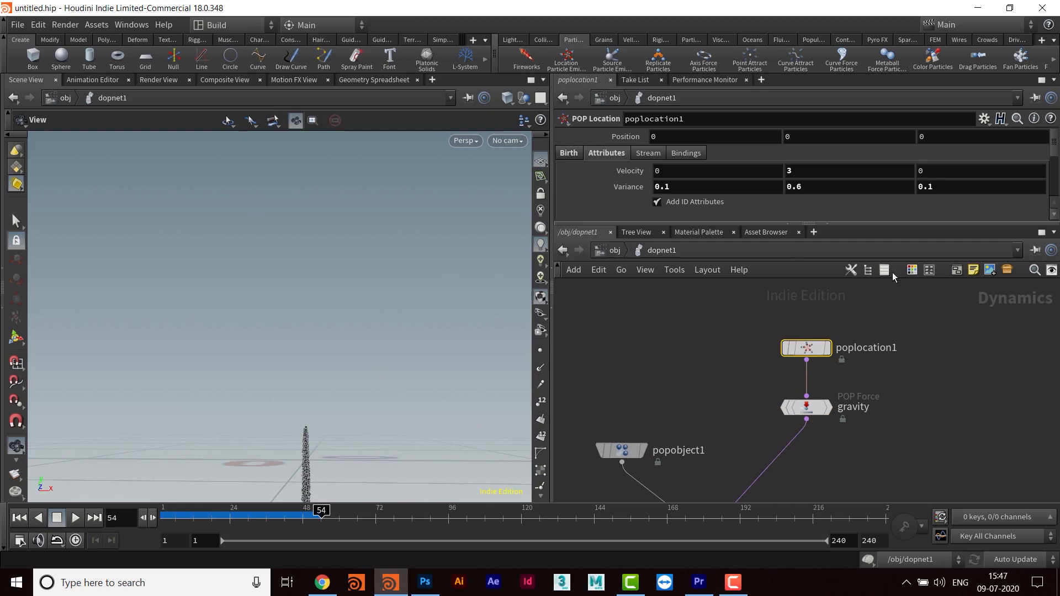
{"action": "left_click", "coordinate": [819, 169]}
{"action": "type", "text": "10"}
{"action": "key", "text": "Return"}
{"action": "left_click", "coordinate": [19, 517]}
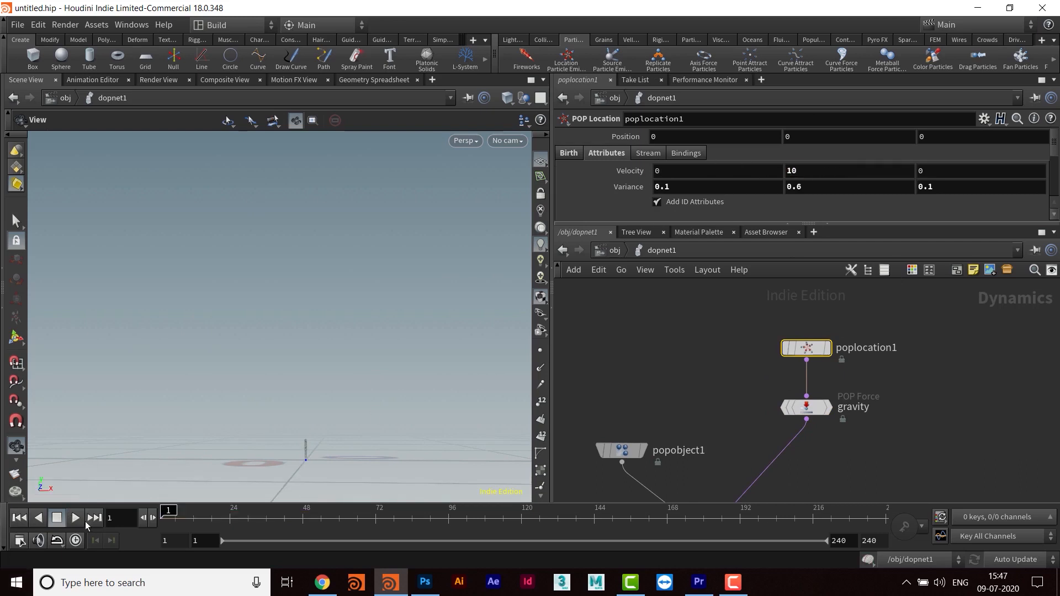
{"action": "left_click", "coordinate": [76, 518]}
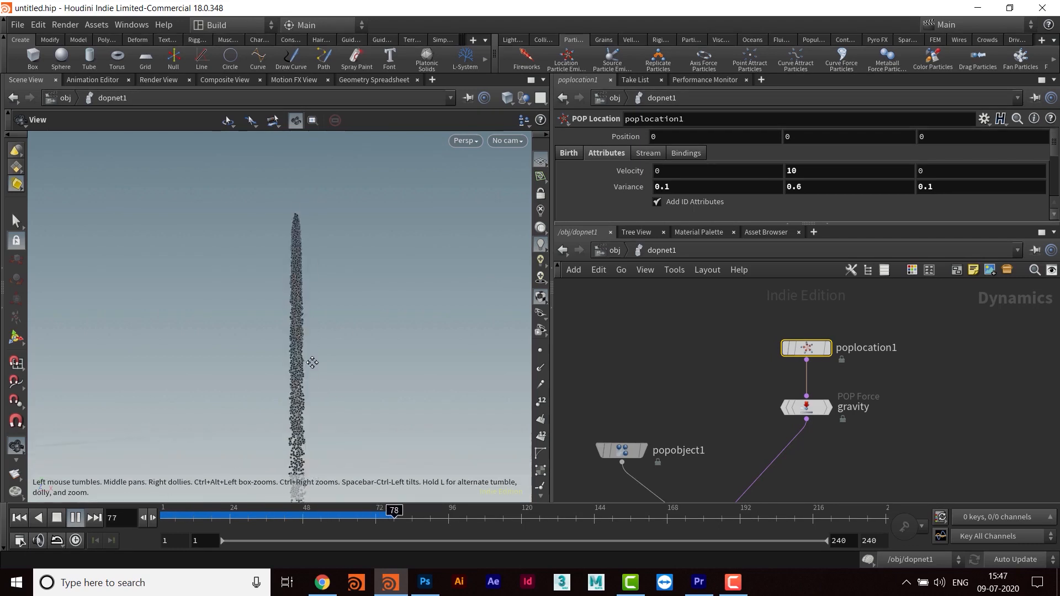
{"action": "left_click", "coordinate": [76, 518]}
- Raise the POP Location's velocity variance to 0.4, 0.9, 0.4 and on to 0.8, 1.3, 0.8, replaying the simulation after each change
{"action": "middle_click_drag", "start_coordinate": [618, 188], "coordinate": [649, 183]}
{"action": "left_click", "coordinate": [20, 518]}
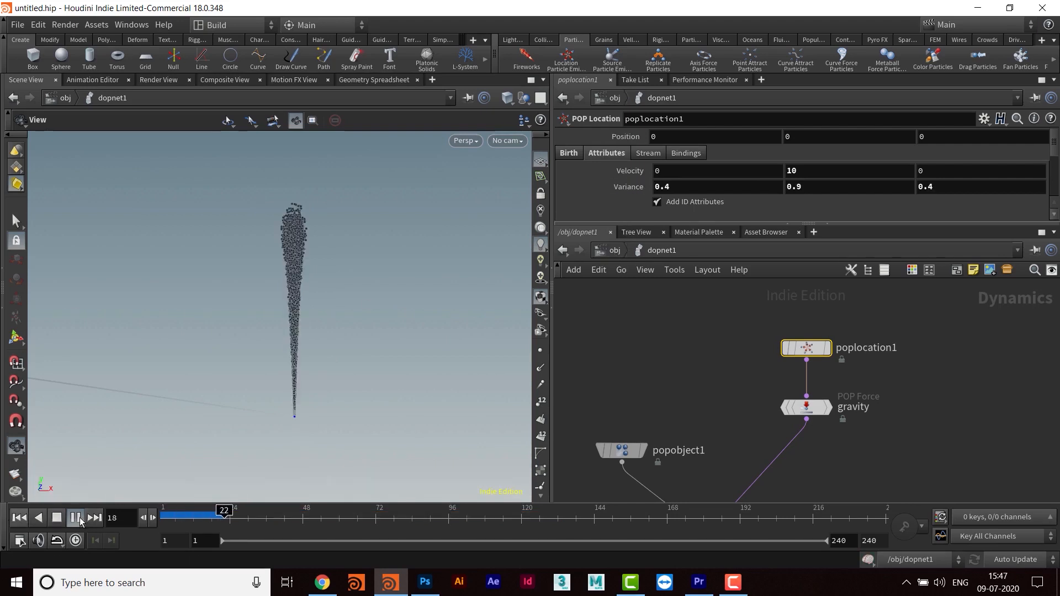
{"action": "middle_click_drag", "start_coordinate": [629, 190], "coordinate": [663, 187]}
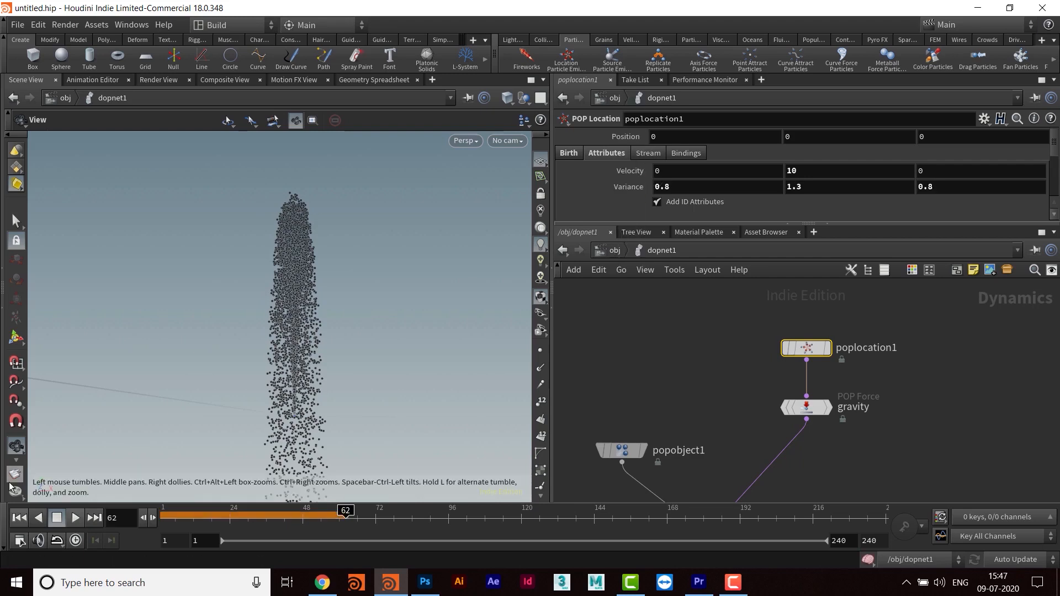
{"action": "left_click", "coordinate": [20, 518]}
{"action": "left_click", "coordinate": [76, 518]}
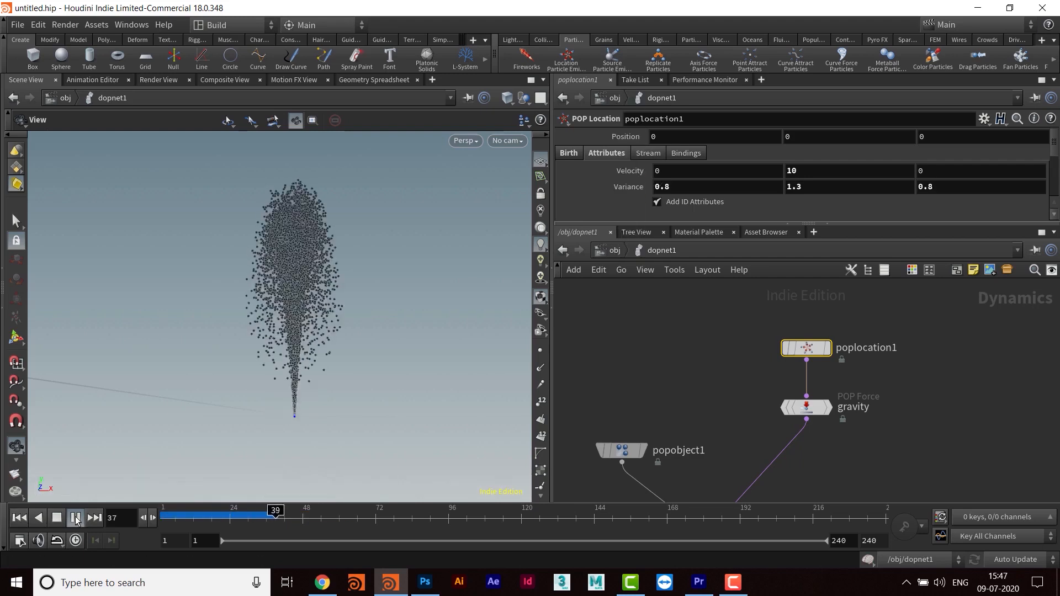
{"action": "left_click", "coordinate": [75, 520]}
{"action": "middle_click_drag", "start_coordinate": [300, 301], "coordinate": [303, 396]}
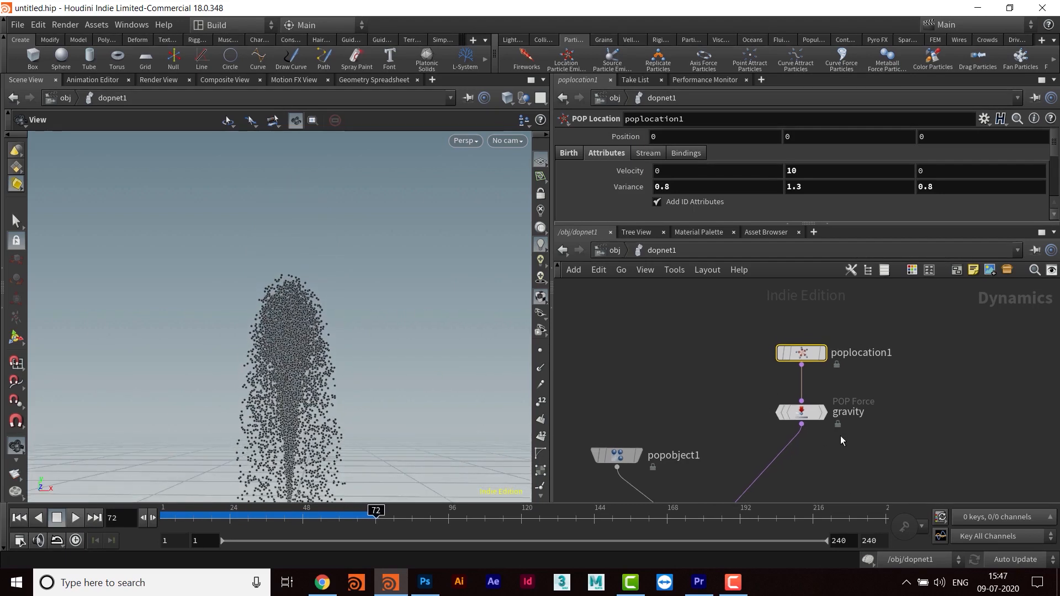
- Add a second POP Force node and insert it into the wire between gravity and popsolver1
{"action": "middle_click_drag", "start_coordinate": [857, 479], "coordinate": [852, 457]}
{"action": "left_click_drag", "start_coordinate": [813, 389], "coordinate": [810, 370]}
{"action": "middle_click_drag", "start_coordinate": [827, 436], "coordinate": [826, 399]}
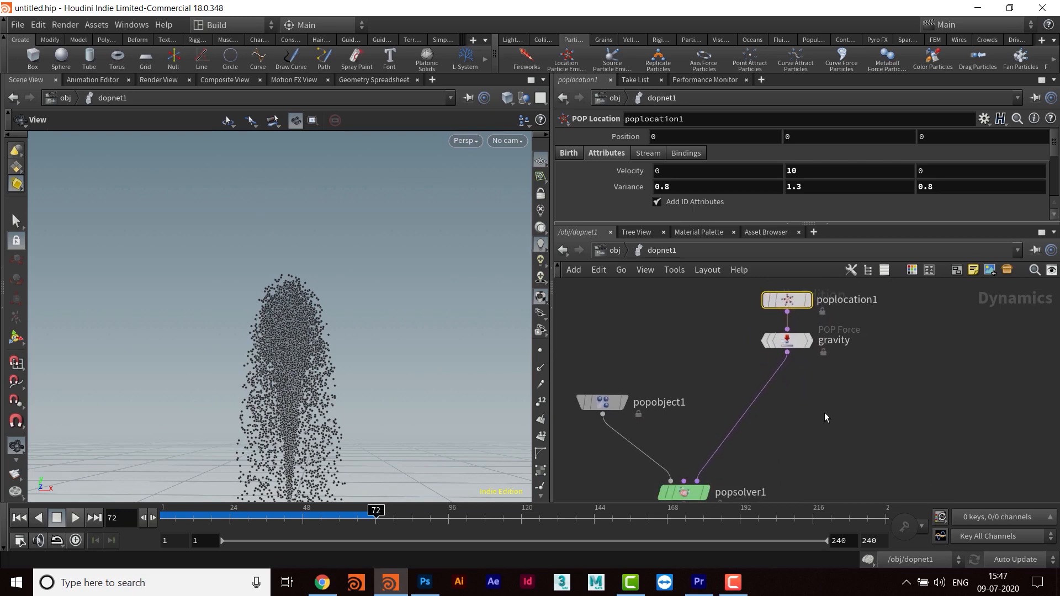
{"action": "scroll", "coordinate": [822, 411], "scroll_direction": "down", "scroll_amount": 2}
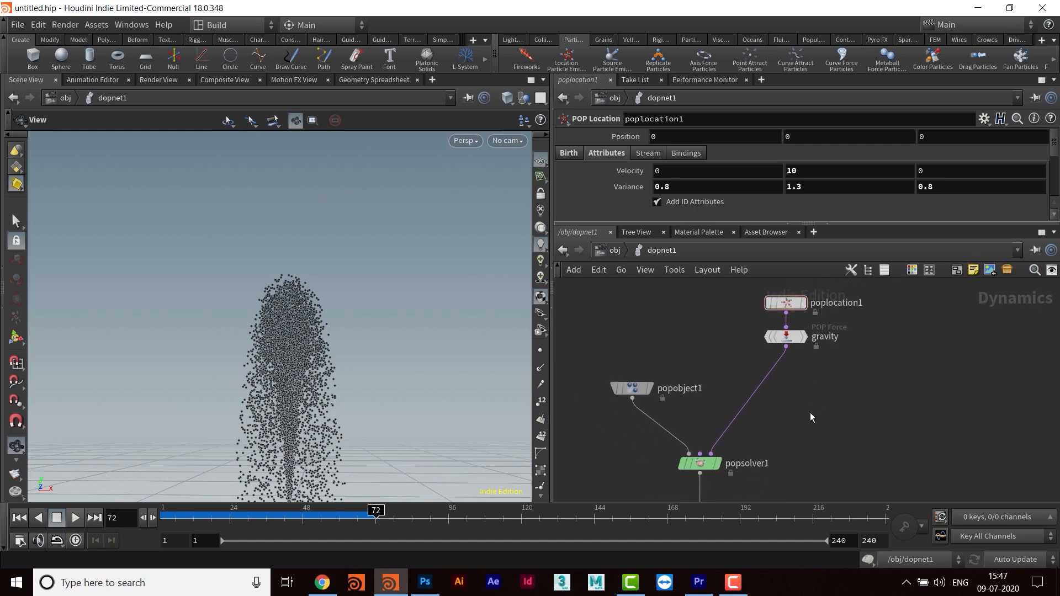
{"action": "key", "text": "Tab"}
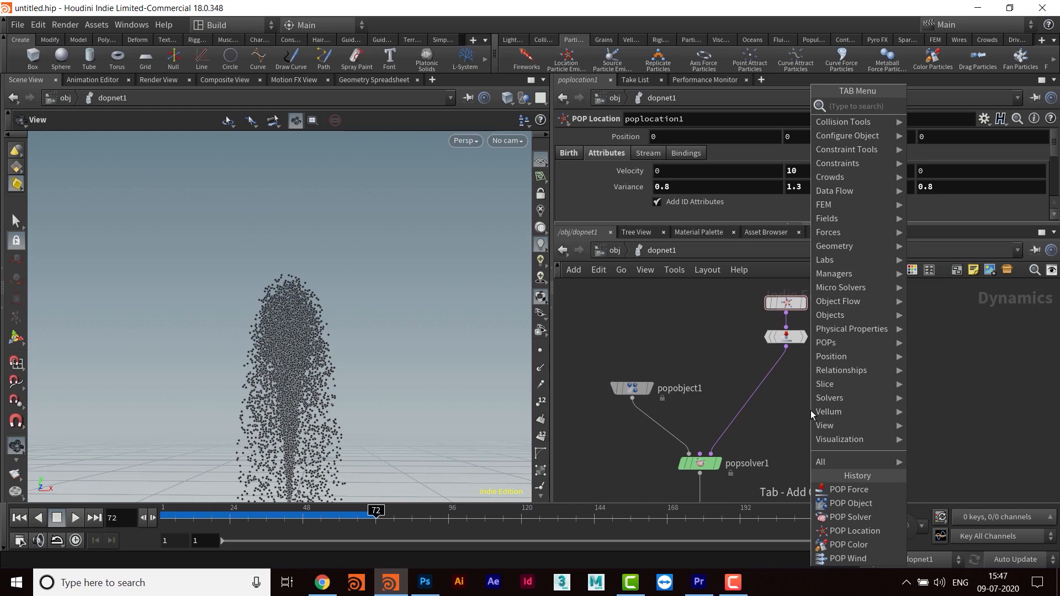
{"action": "type", "text": "popfor"}
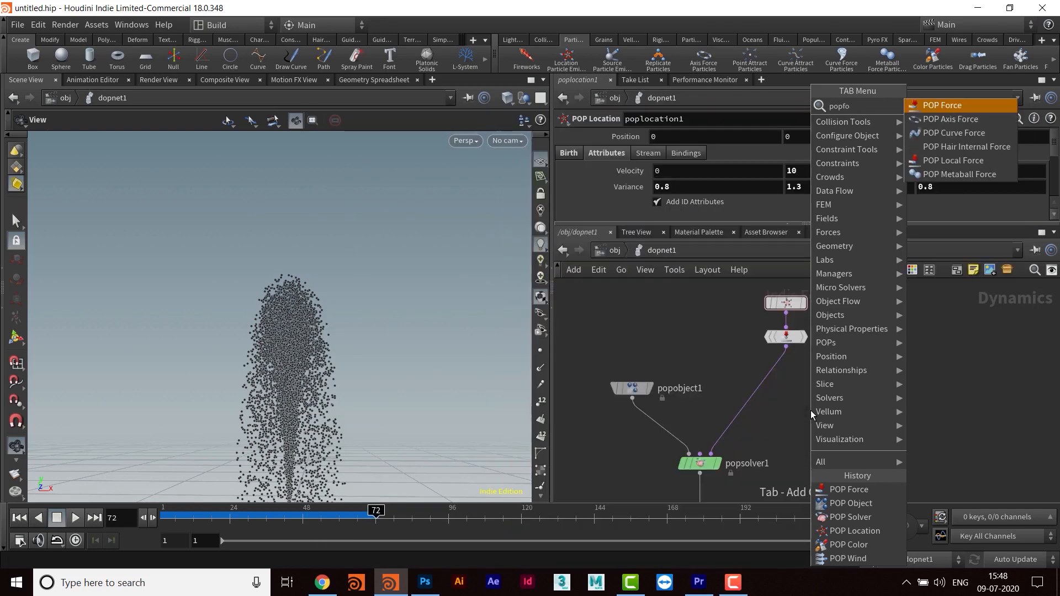
{"action": "key", "text": "Return"}
{"action": "left_click", "coordinate": [810, 409]}
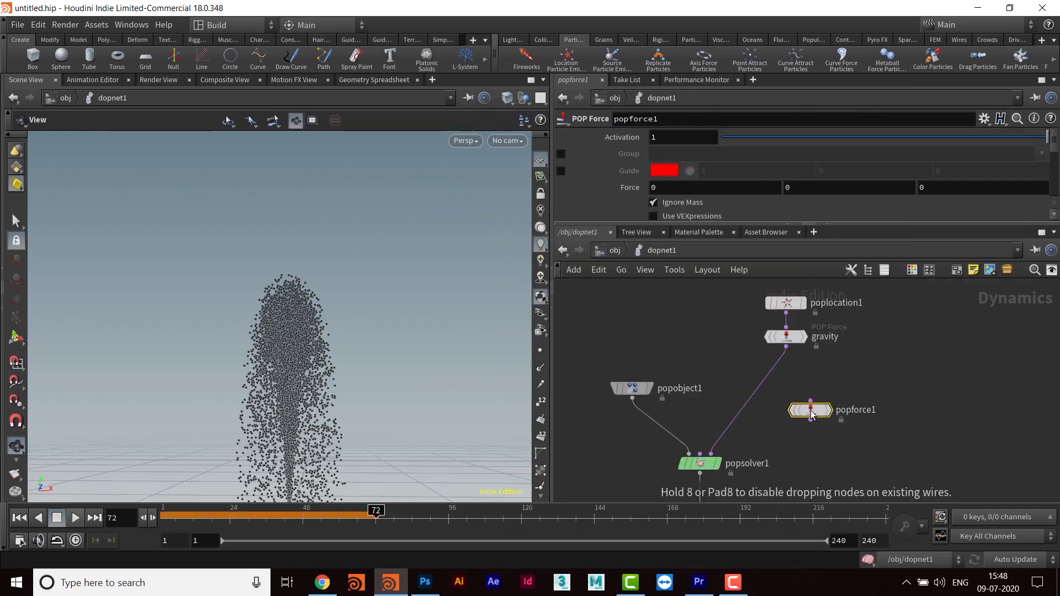
{"action": "double_click", "coordinate": [811, 410]}
{"action": "left_click", "coordinate": [663, 251]}
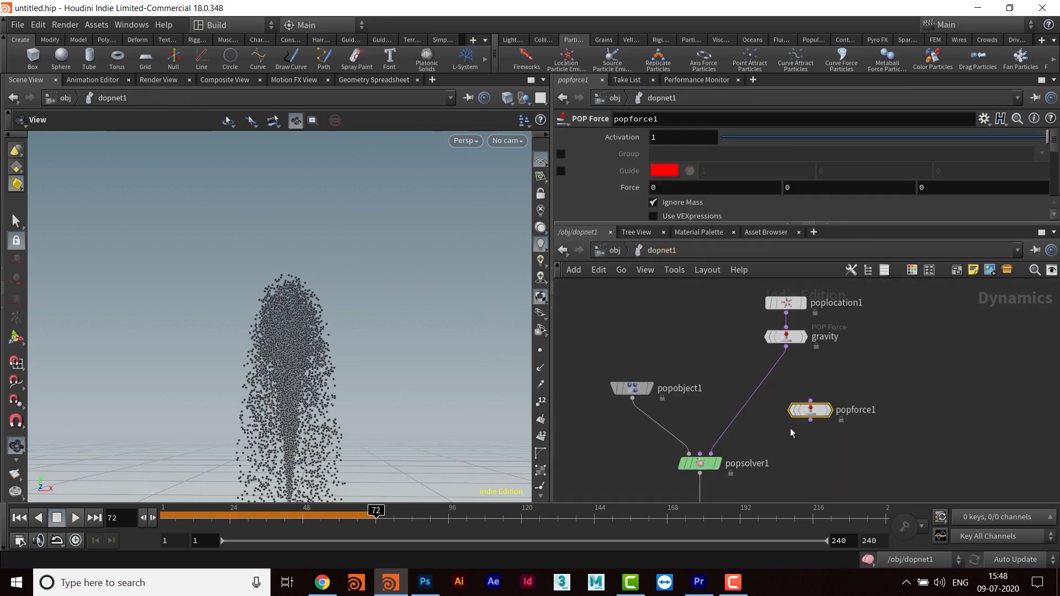
{"action": "left_click_drag", "start_coordinate": [765, 403], "coordinate": [765, 373]}
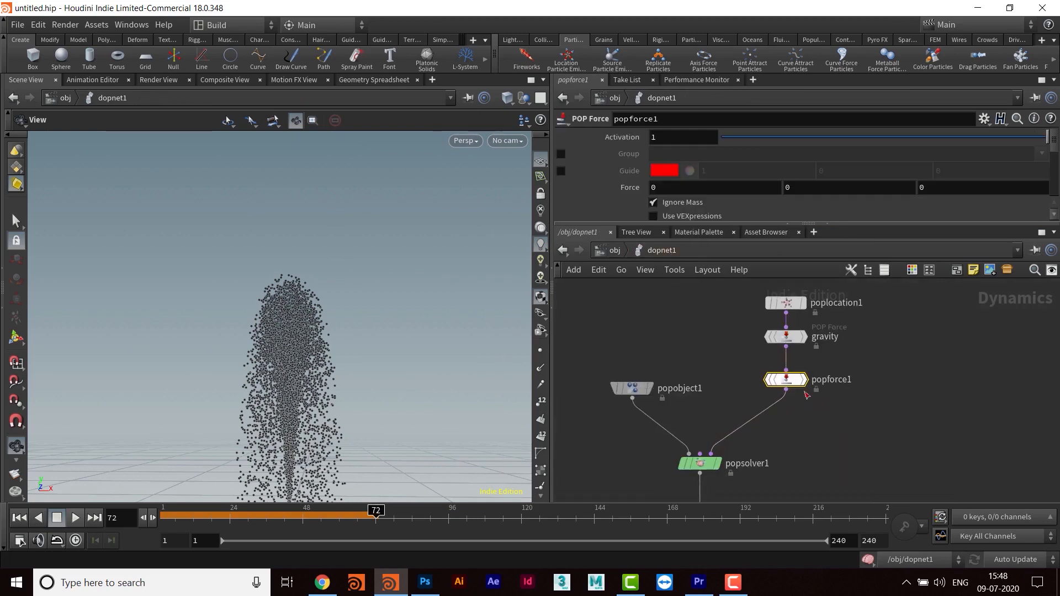
- Set the new POP Force node's Y force and noise amplitude to 1, and replay the simulation from frame 1
{"action": "left_click_drag", "start_coordinate": [783, 223], "coordinate": [784, 325]}
{"action": "left_click", "coordinate": [802, 186]}
{"action": "type", "text": "1"}
{"action": "key", "text": "Return"}
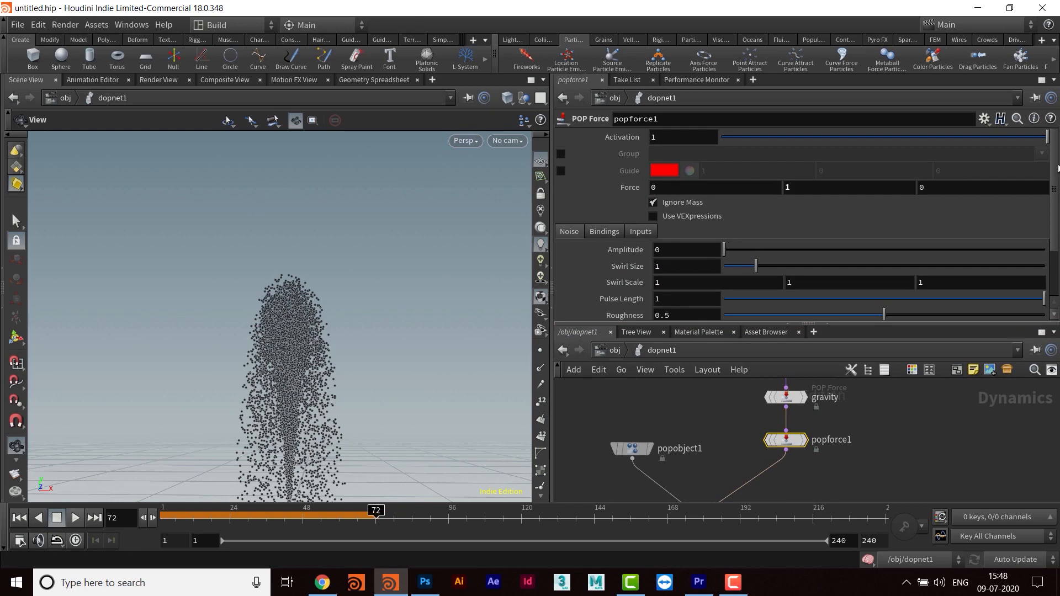
{"action": "scroll", "coordinate": [689, 197], "scroll_direction": "down", "scroll_amount": 3}
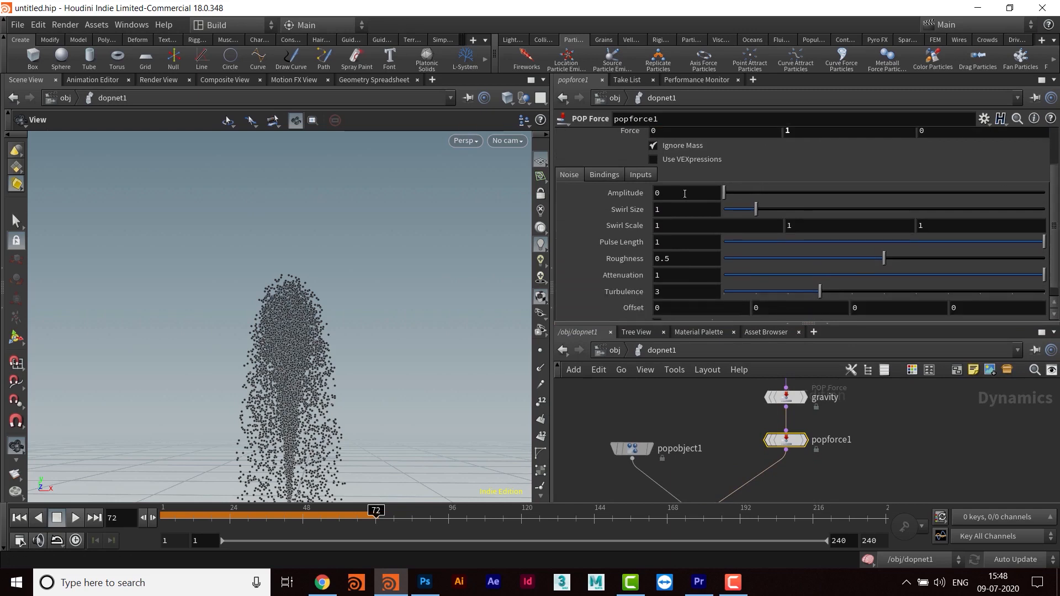
{"action": "left_click", "coordinate": [685, 194]}
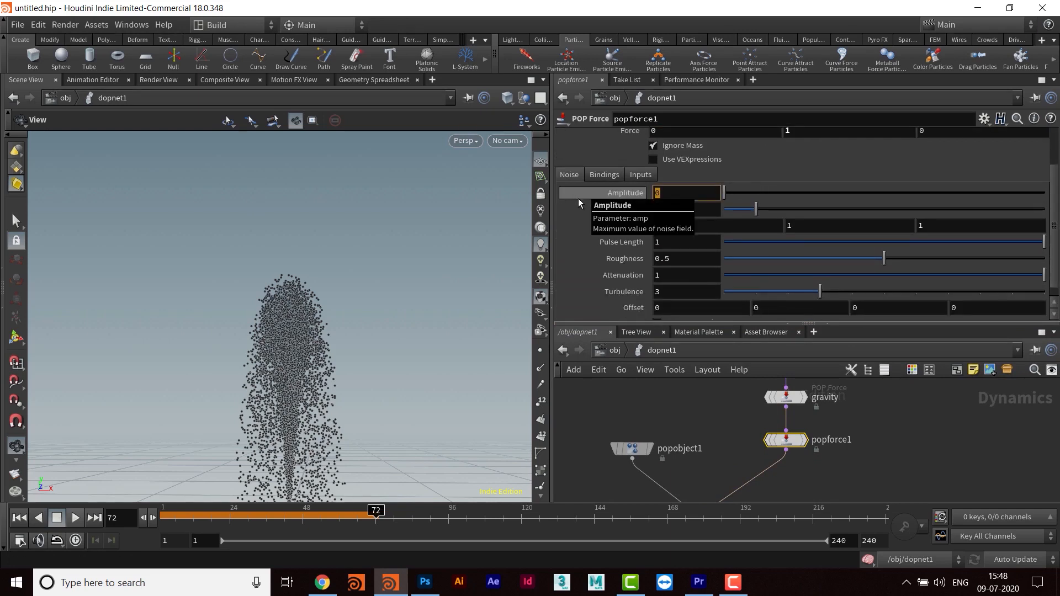
{"action": "type", "text": "1"}
{"action": "key", "text": "Return"}
{"action": "left_click", "coordinate": [19, 517]}
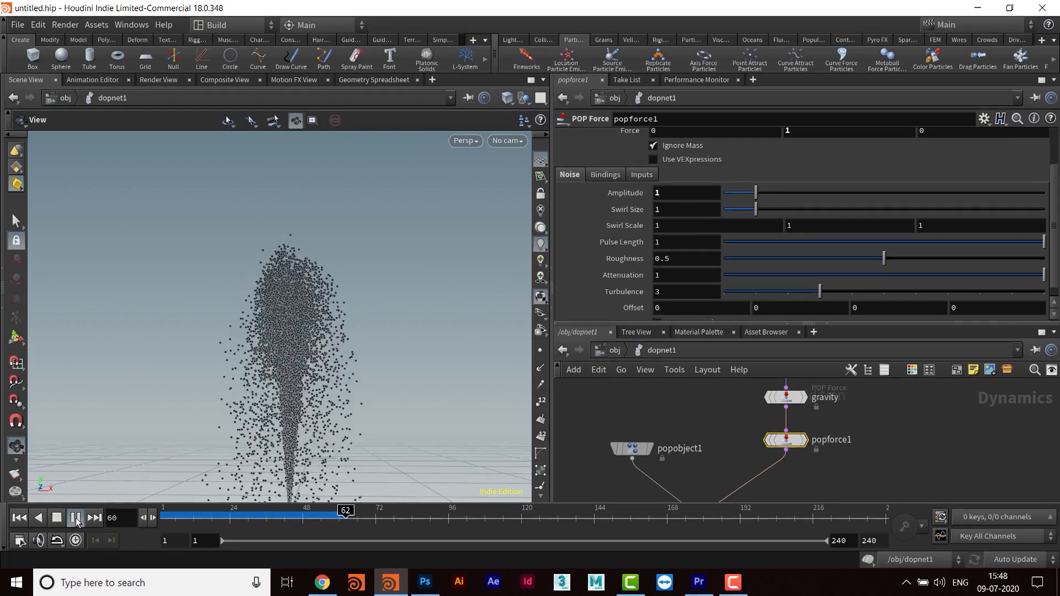
{"action": "left_click", "coordinate": [76, 519]}
- Bypass the gravity node and replay the simulation from frame 1 without it
{"action": "left_click_drag", "start_coordinate": [327, 326], "coordinate": [362, 323]}
{"action": "middle_click_drag", "start_coordinate": [850, 396], "coordinate": [860, 439]}
{"action": "left_click", "coordinate": [766, 437]}
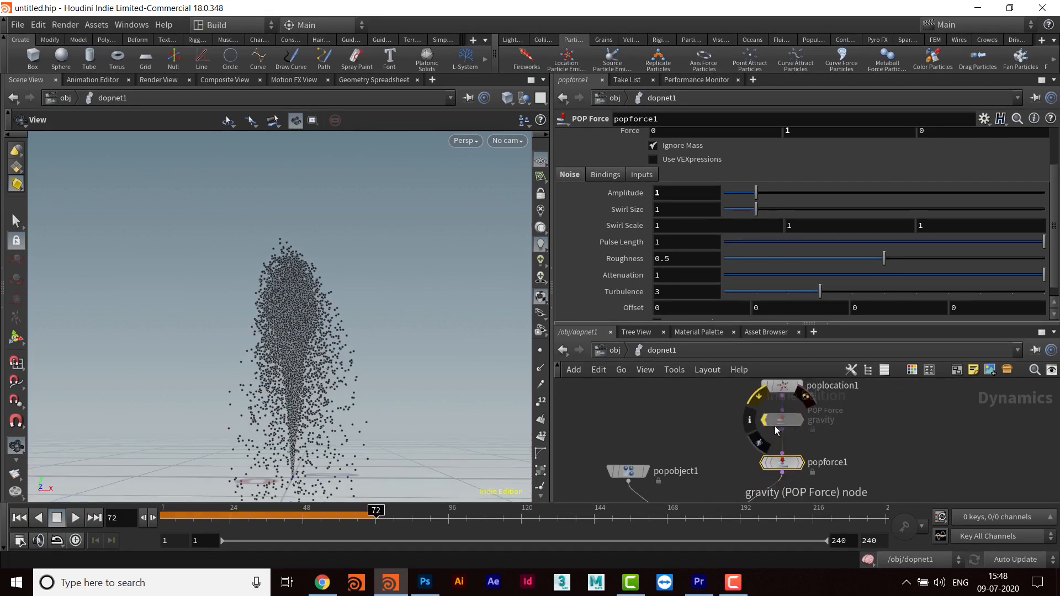
{"action": "left_click", "coordinate": [20, 519]}
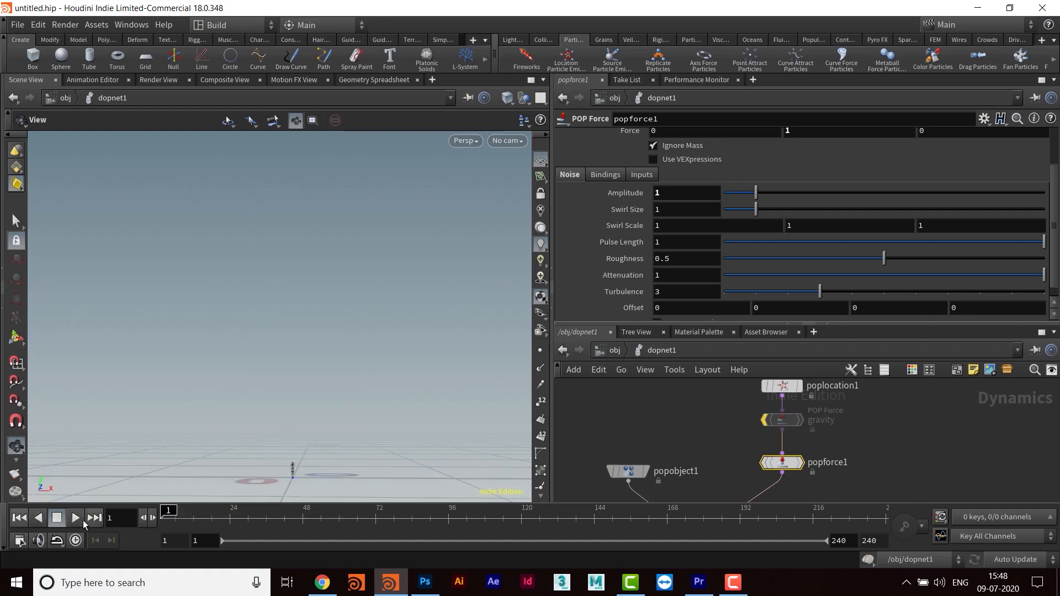
{"action": "left_click", "coordinate": [75, 519]}
{"action": "left_click", "coordinate": [76, 520]}
{"action": "scroll", "coordinate": [315, 291], "scroll_direction": "down", "scroll_amount": 3}
{"action": "left_click_drag", "start_coordinate": [315, 291], "coordinate": [337, 350]}
{"action": "mouse_move", "coordinate": [737, 464]}
{"action": "left_click", "coordinate": [75, 521]}
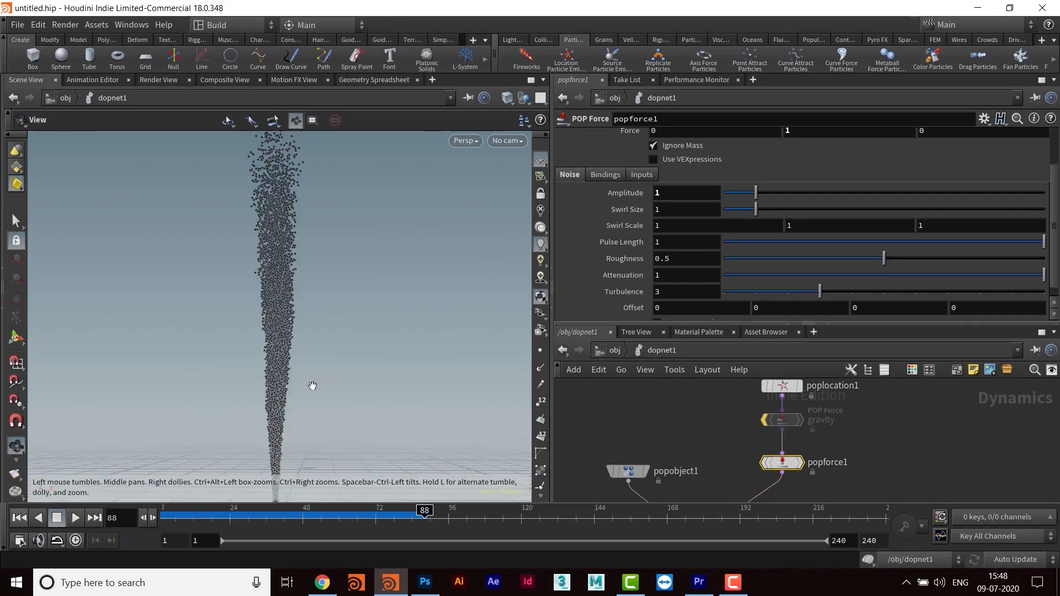
{"action": "left_click", "coordinate": [77, 519]}
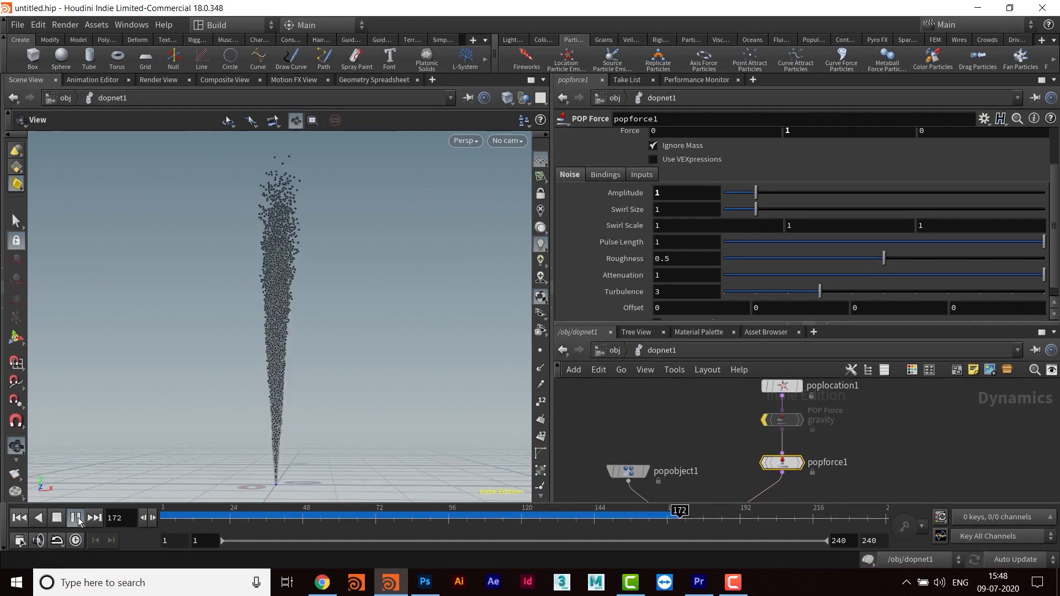
{"action": "left_click", "coordinate": [78, 519]}
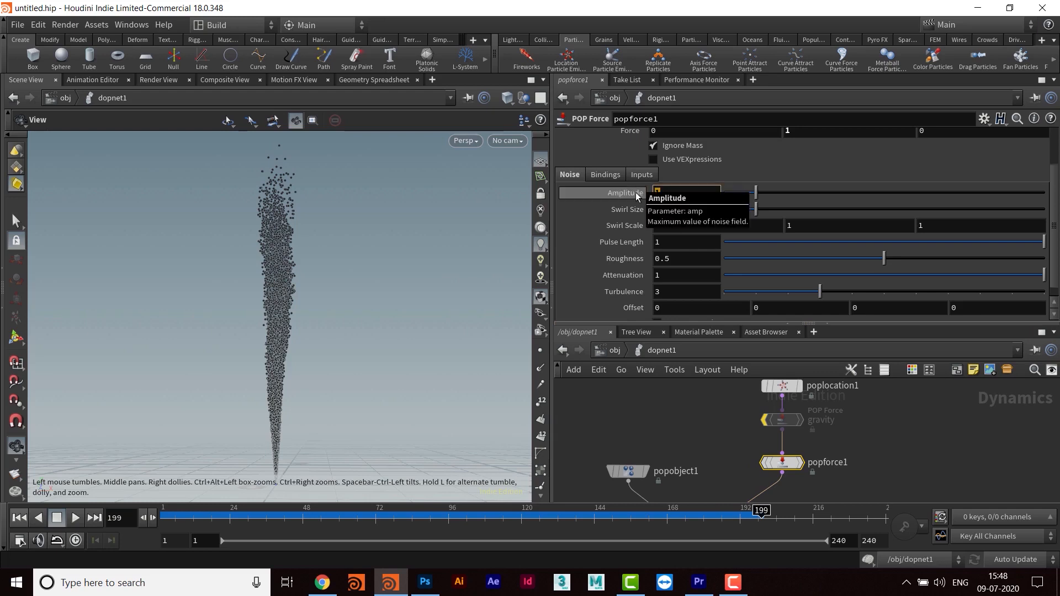
- Set popforce1's noise amplitude to 2 and replay the simulation from frame 1
{"action": "type", "text": "2"}
{"action": "key", "text": "Return"}
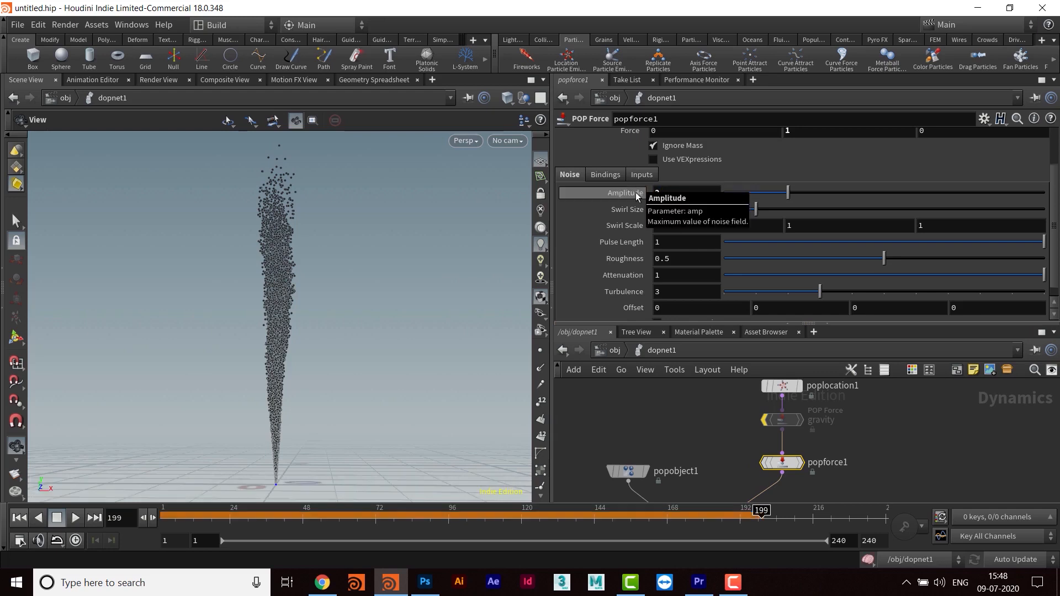
{"action": "left_click", "coordinate": [19, 518]}
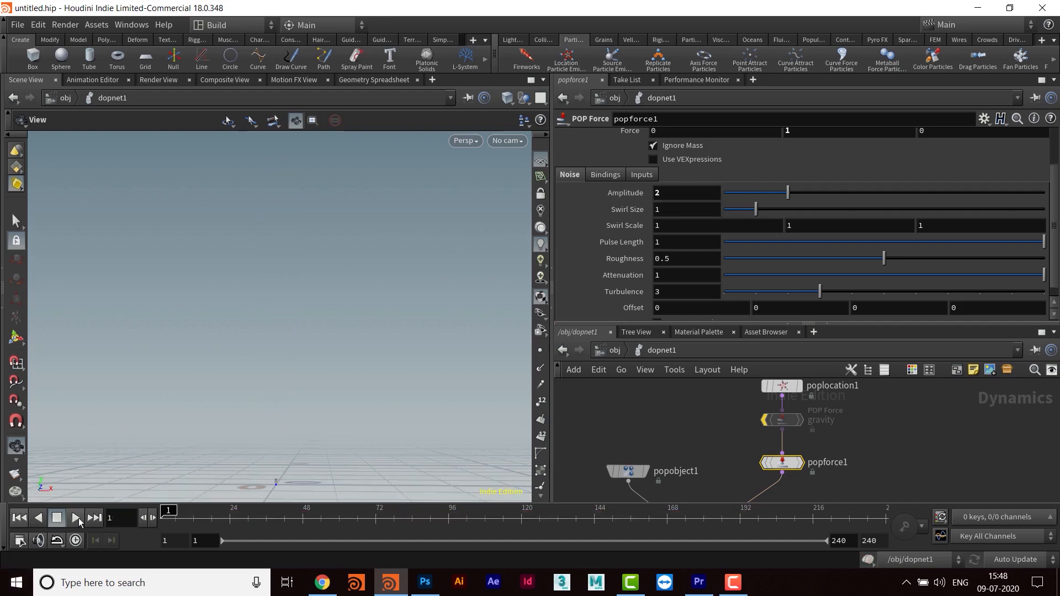
{"action": "left_click", "coordinate": [76, 518]}
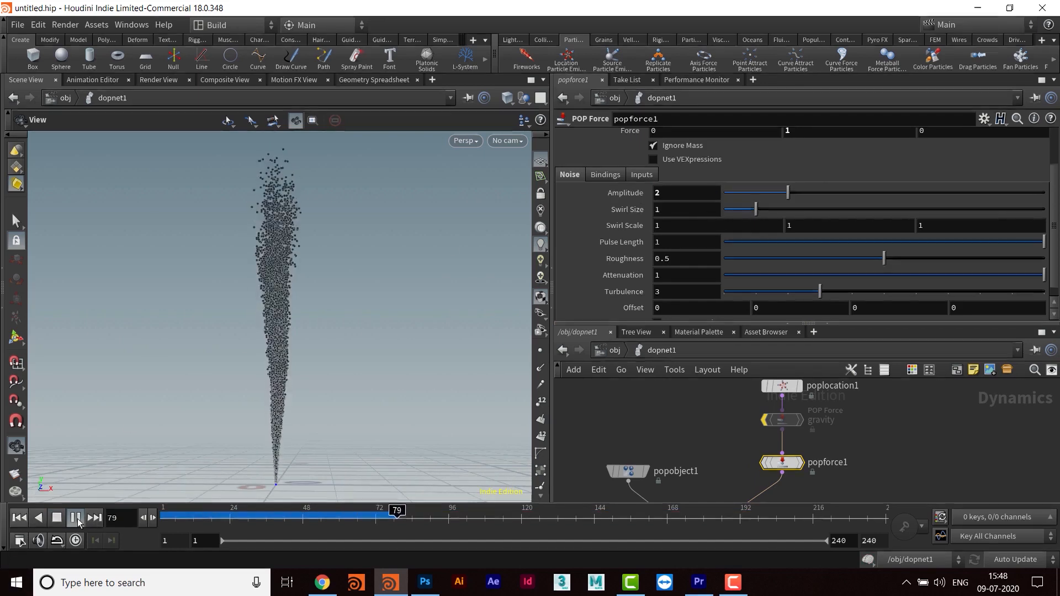
{"action": "left_click", "coordinate": [77, 518]}
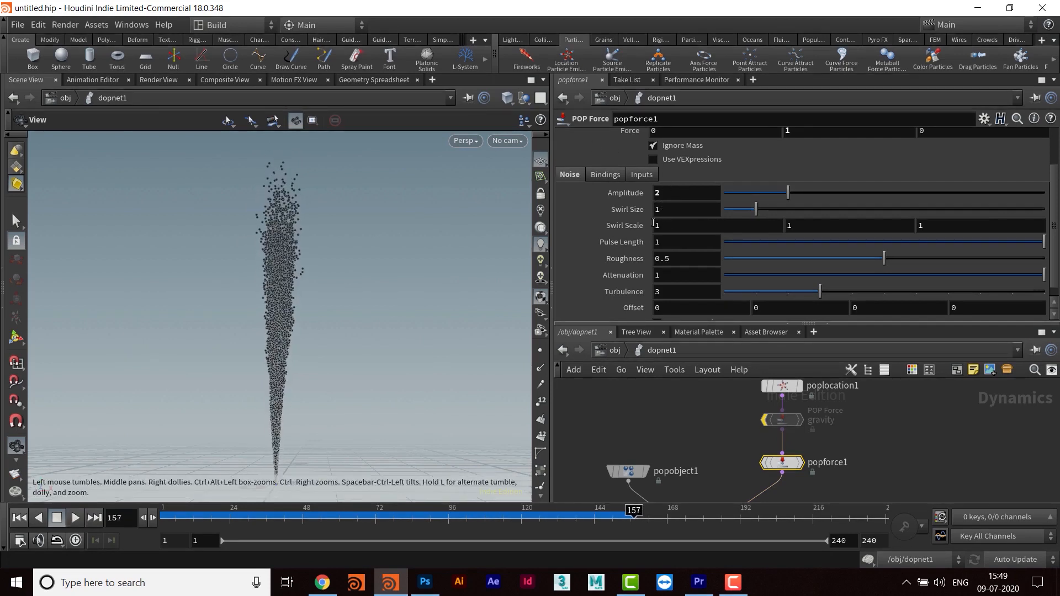
- Set popforce1's swirl size to 2 and pulse length to 0.5, and replay the simulation
{"action": "left_click_drag", "start_coordinate": [666, 214], "coordinate": [637, 200]}
{"action": "type", "text": "2"}
{"action": "key", "text": "Return"}
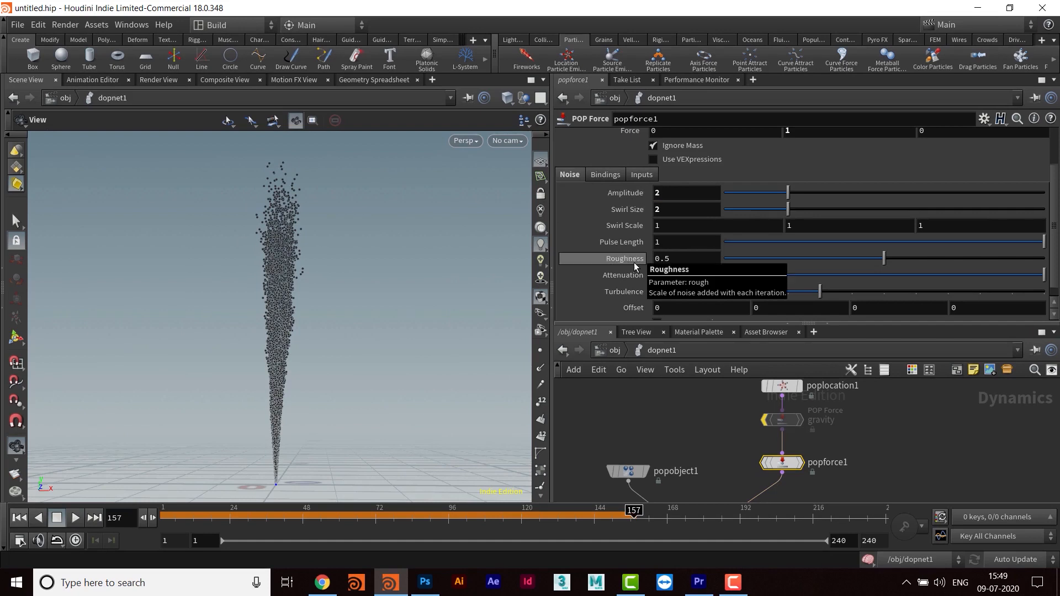
{"action": "type", "text": ".5"}
{"action": "key", "text": "Return"}
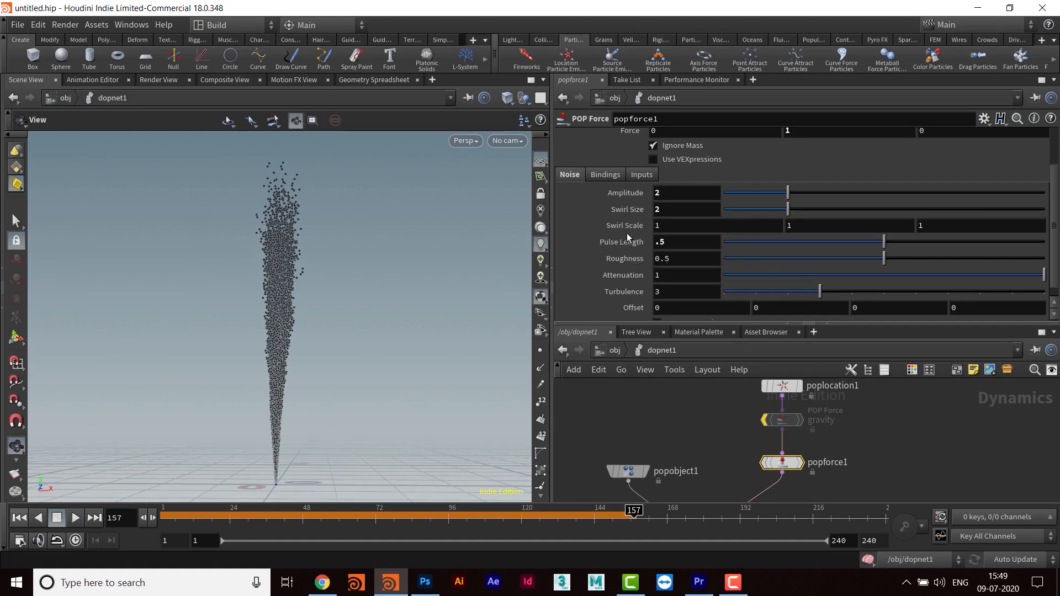
{"action": "left_click", "coordinate": [76, 519]}
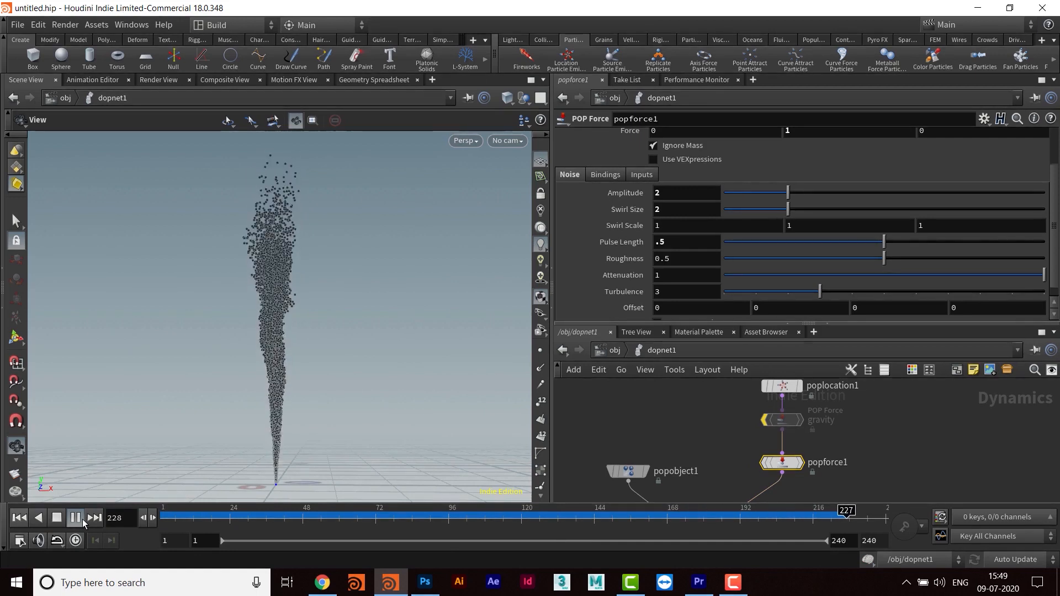
{"action": "left_click", "coordinate": [82, 519]}
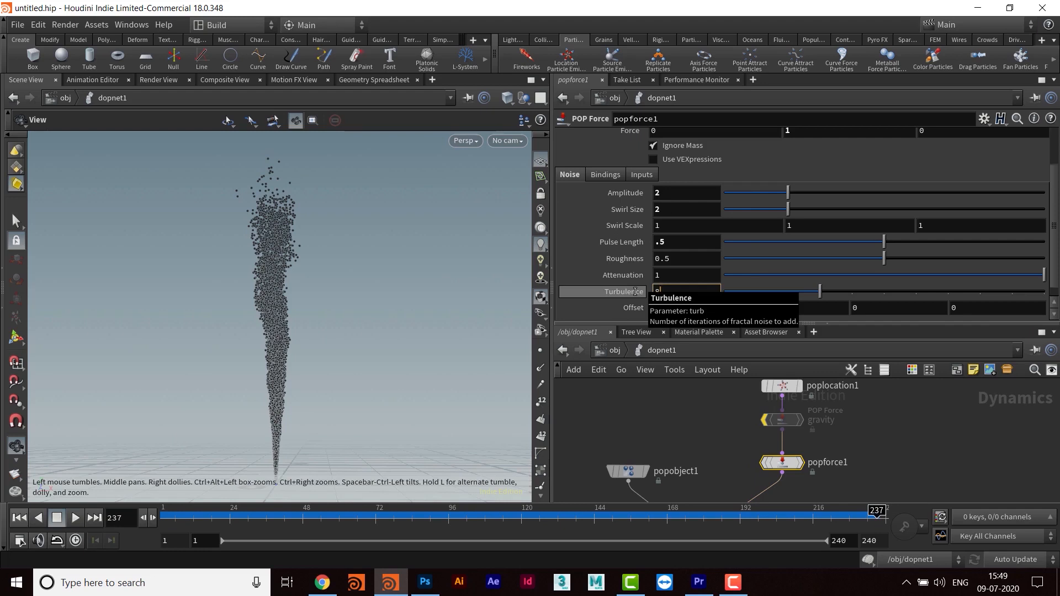
- Try a turbulence of 8 on popforce1 in a replay, and reduce it to 5
{"action": "key", "text": "Return"}
{"action": "left_click", "coordinate": [76, 518]}
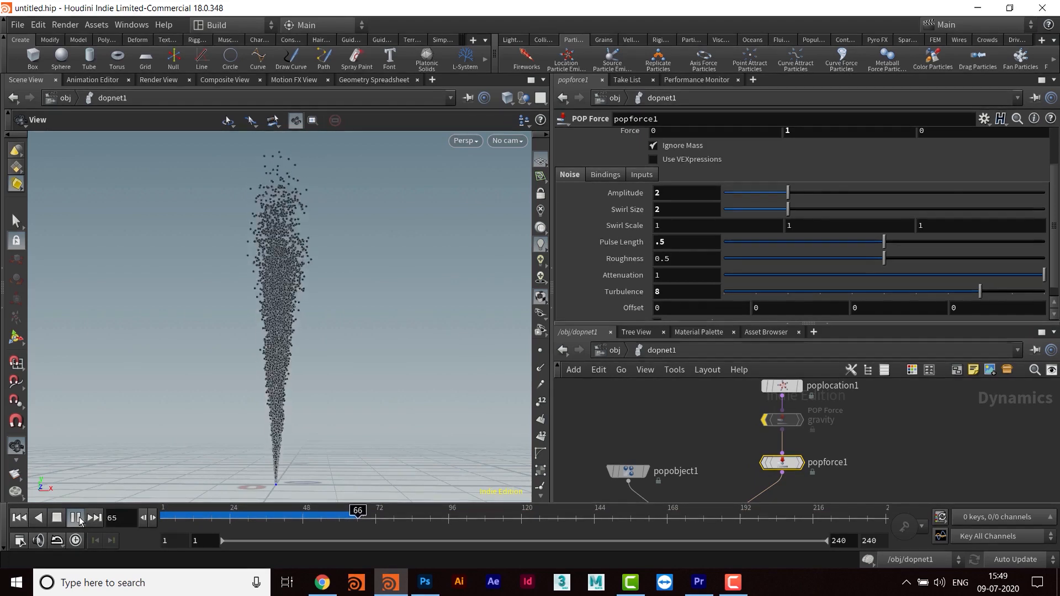
{"action": "left_click_drag", "start_coordinate": [665, 292], "coordinate": [605, 297]}
{"action": "type", "text": "5"}
{"action": "key", "text": "Return"}
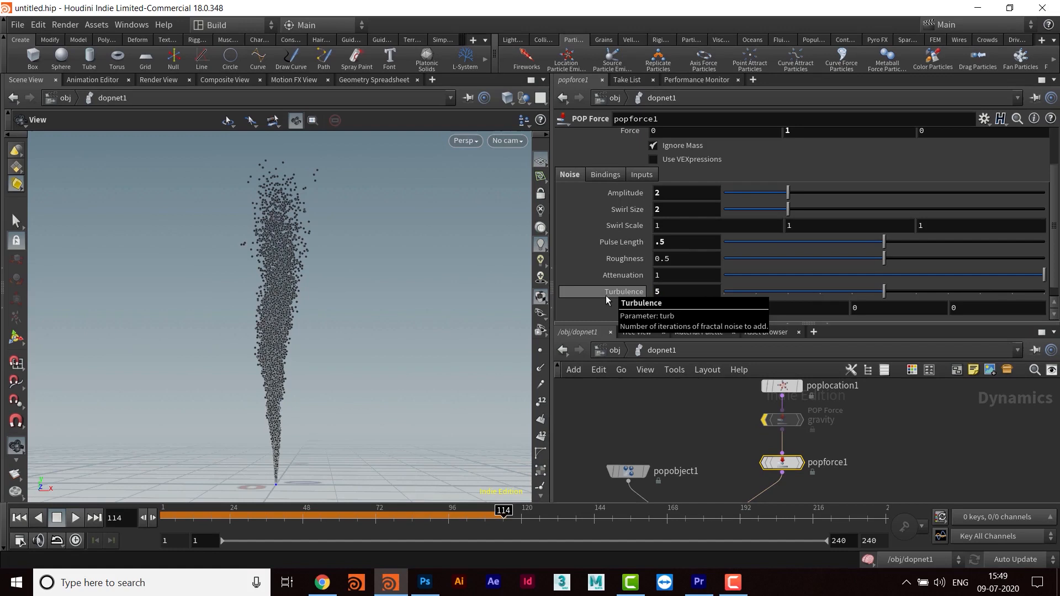
- Set popforce1's noise roughness to 0.3 and replay the simulation from frame 1
{"action": "left_click_drag", "start_coordinate": [699, 261], "coordinate": [602, 262]}
{"action": "type", "text": ".3"}
{"action": "key", "text": "Return"}
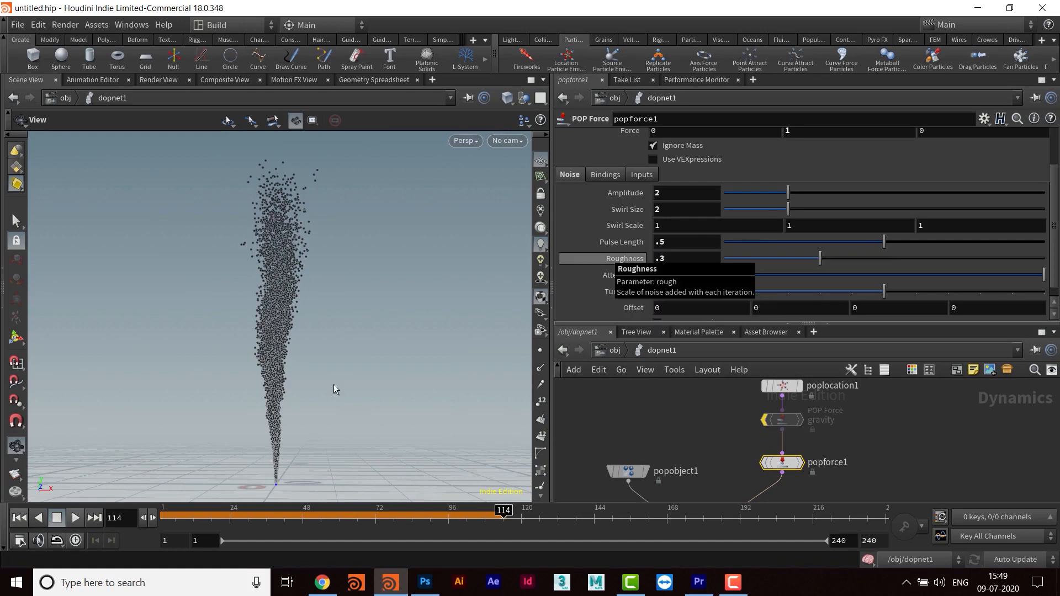
{"action": "left_click", "coordinate": [20, 517]}
{"action": "left_click", "coordinate": [77, 518]}
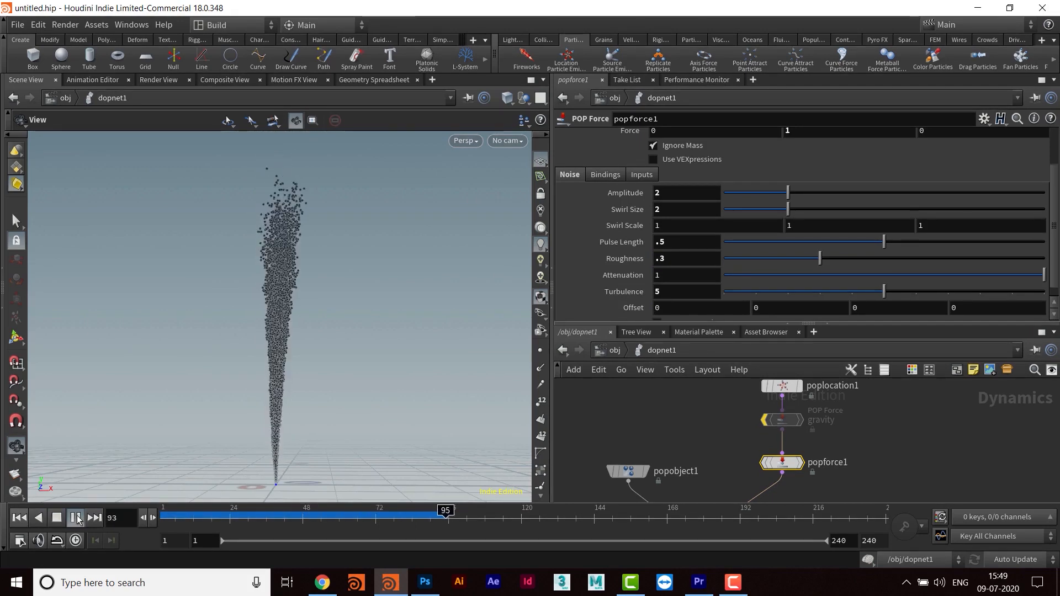
{"action": "left_click", "coordinate": [76, 518]}
- Set popforce1's swirl size to 4 and replay the simulation twice from frame 1
{"action": "left_click_drag", "start_coordinate": [671, 214], "coordinate": [606, 222]}
{"action": "type", "text": "4"}
{"action": "key", "text": "Return"}
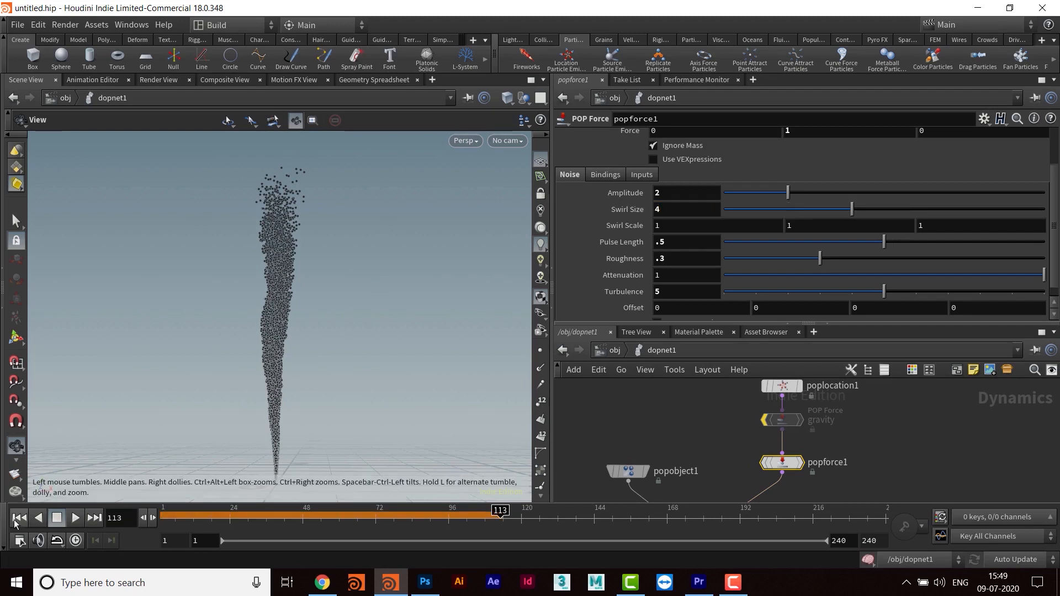
{"action": "left_click", "coordinate": [15, 522]}
{"action": "left_click", "coordinate": [82, 519]}
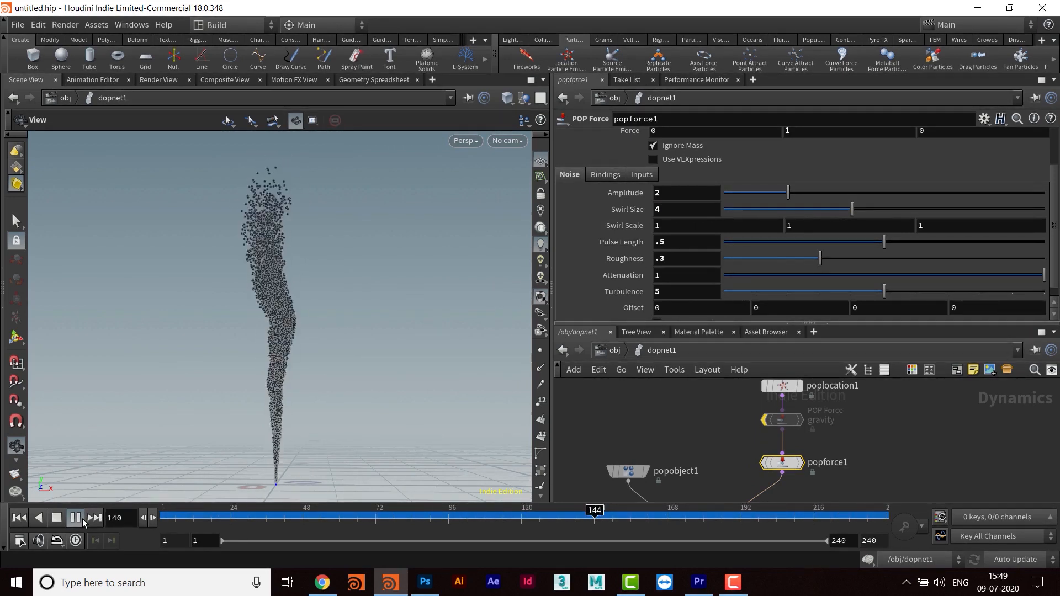
{"action": "left_click", "coordinate": [57, 520]}
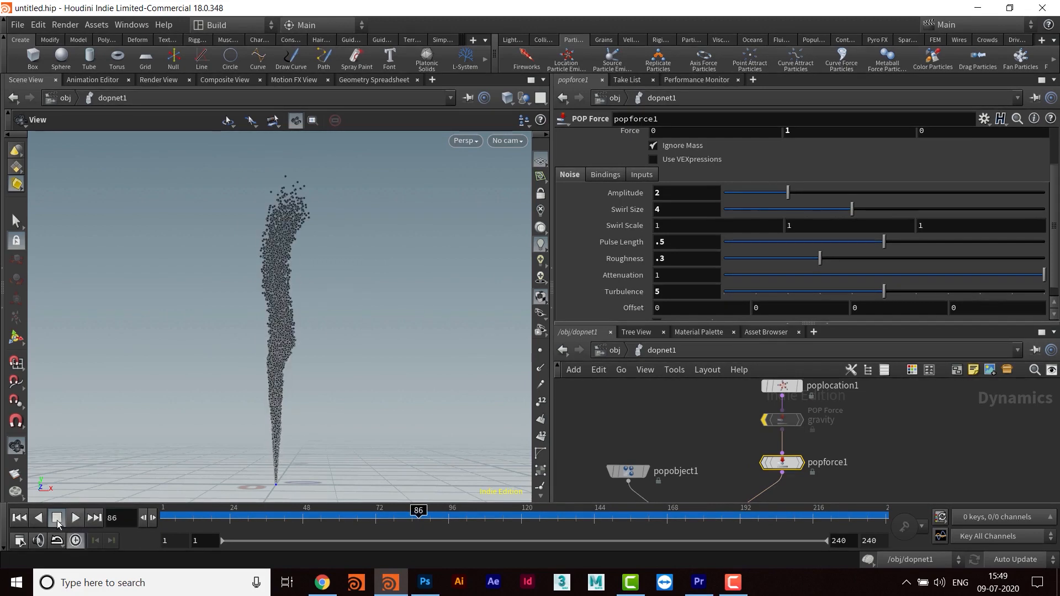
{"action": "left_click", "coordinate": [19, 517]}
{"action": "left_click", "coordinate": [76, 518]}
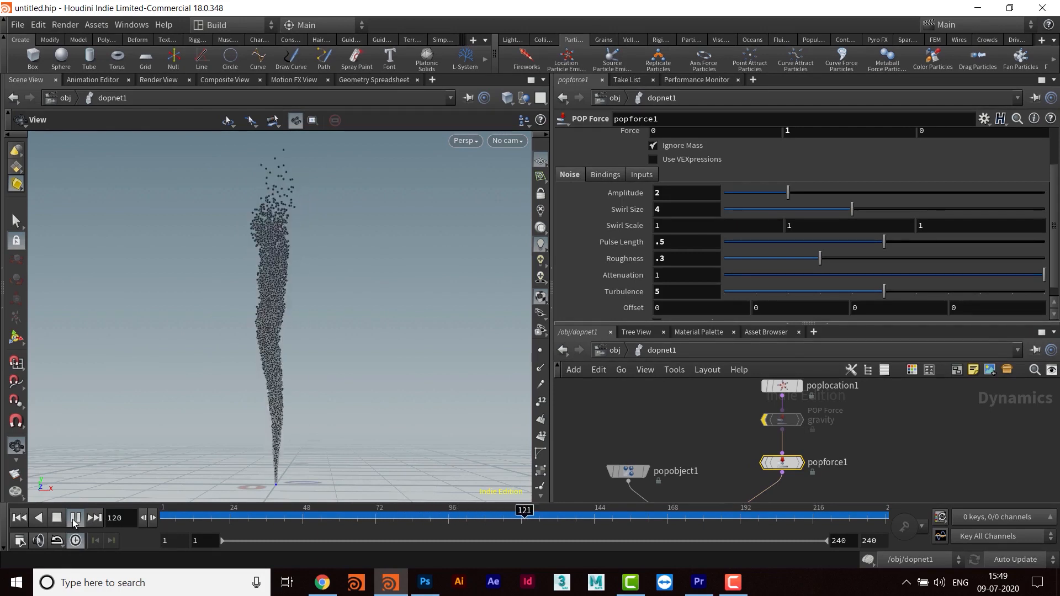
{"action": "left_click", "coordinate": [76, 518]}
- Move poplocation1, gravity and popforce1 away from popsolver1 to make room for another node
{"action": "left_click_drag", "start_coordinate": [699, 327], "coordinate": [700, 209]}
{"action": "middle_click_drag", "start_coordinate": [713, 375], "coordinate": [698, 389]}
{"action": "scroll", "coordinate": [697, 389], "scroll_direction": "down", "scroll_amount": 3}
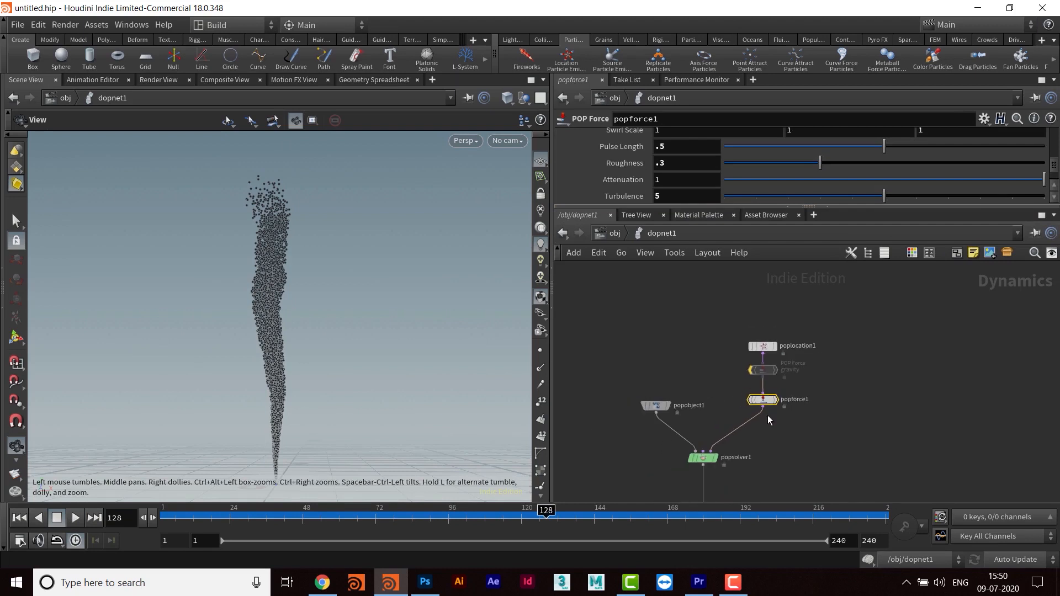
{"action": "left_click_drag", "start_coordinate": [720, 328], "coordinate": [779, 338]}
{"action": "scroll", "coordinate": [794, 392], "scroll_direction": "up", "scroll_amount": 2}
{"action": "middle_click_drag", "start_coordinate": [793, 387], "coordinate": [789, 356]}
{"action": "left_click", "coordinate": [790, 356]}
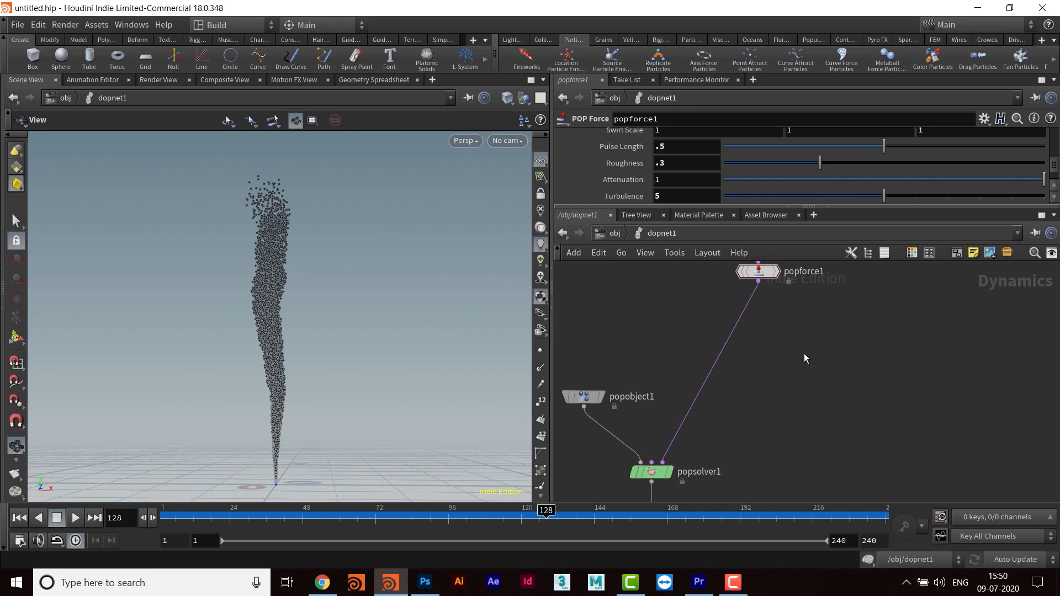
- Add a POP Group node and insert it between popforce1 and popsolver1
{"action": "key", "text": "Tab"}
{"action": "type", "text": "popg"}
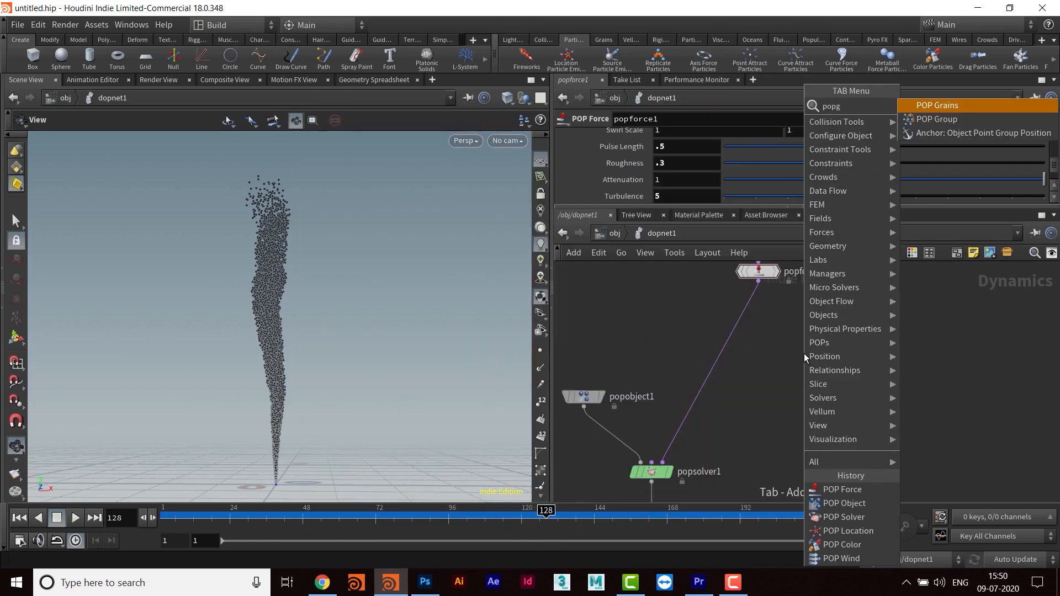
{"action": "key", "text": "Down"}
{"action": "key", "text": "Return"}
{"action": "left_click", "coordinate": [804, 354]}
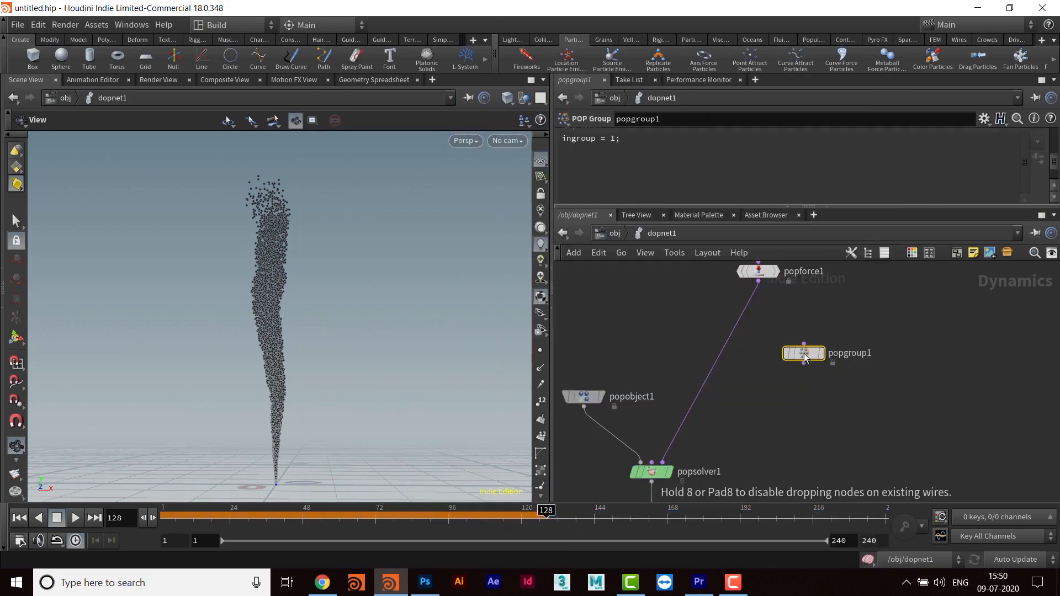
{"action": "left_click_drag", "start_coordinate": [805, 357], "coordinate": [760, 332]}
{"action": "middle_click_drag", "start_coordinate": [832, 388], "coordinate": [839, 413]}
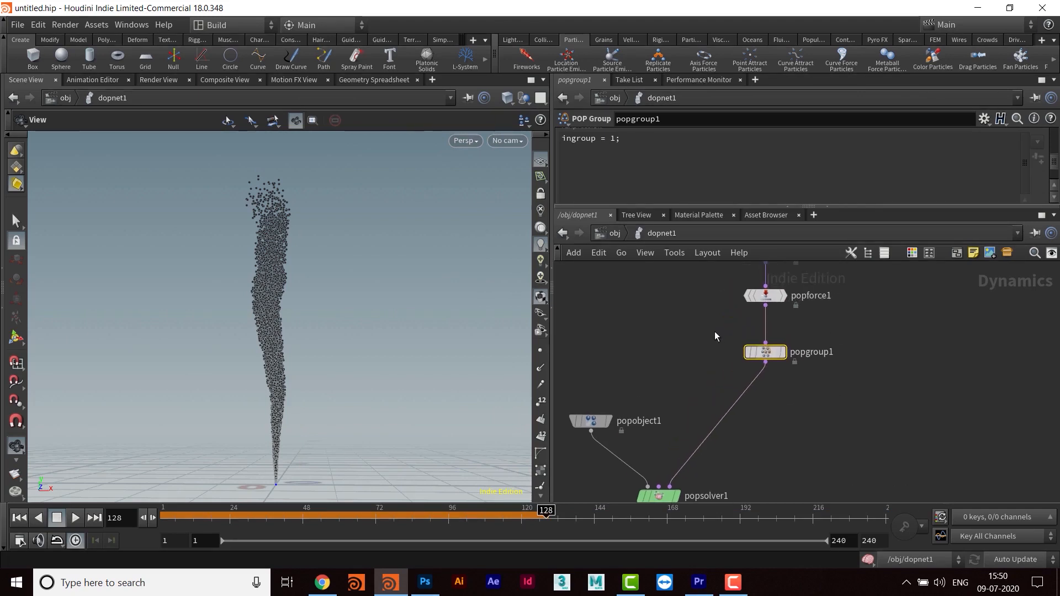
- Move popforce1 and the nodes above it farther from popgroup1 to leave space between them
{"action": "left_click_drag", "start_coordinate": [759, 207], "coordinate": [765, 302]}
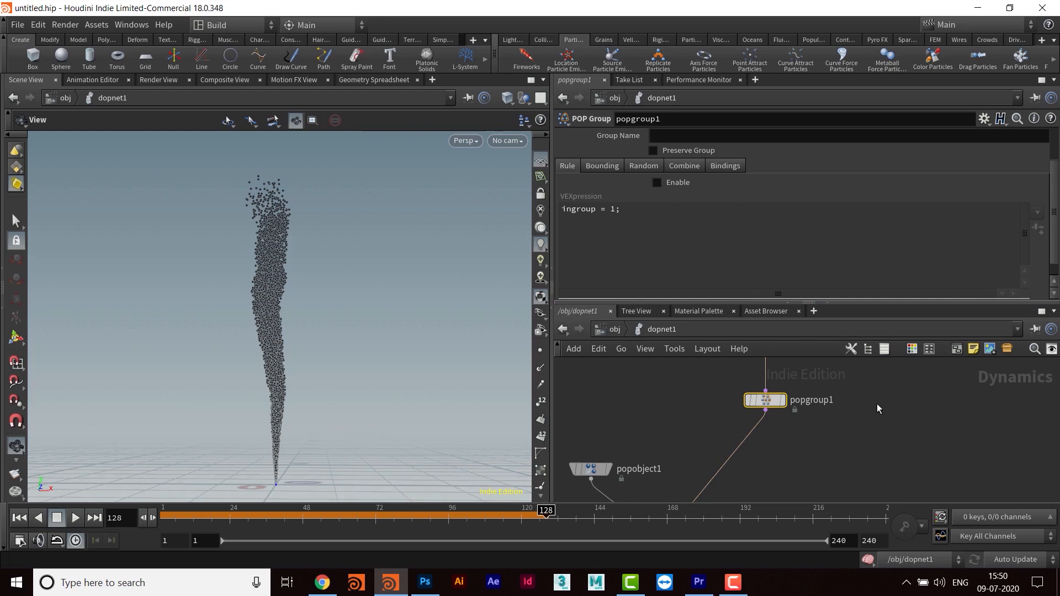
{"action": "left_click_drag", "start_coordinate": [764, 302], "coordinate": [761, 208]}
{"action": "middle_click_drag", "start_coordinate": [817, 382], "coordinate": [808, 457]}
{"action": "middle_click_drag", "start_coordinate": [864, 369], "coordinate": [841, 390]}
{"action": "left_click_drag", "start_coordinate": [751, 376], "coordinate": [829, 424]}
{"action": "left_click_drag", "start_coordinate": [740, 398], "coordinate": [741, 334]}
{"action": "left_click", "coordinate": [822, 360]}
- Add a POP Color node and insert it between popforce1 and popgroup1
{"action": "key", "text": "Tab"}
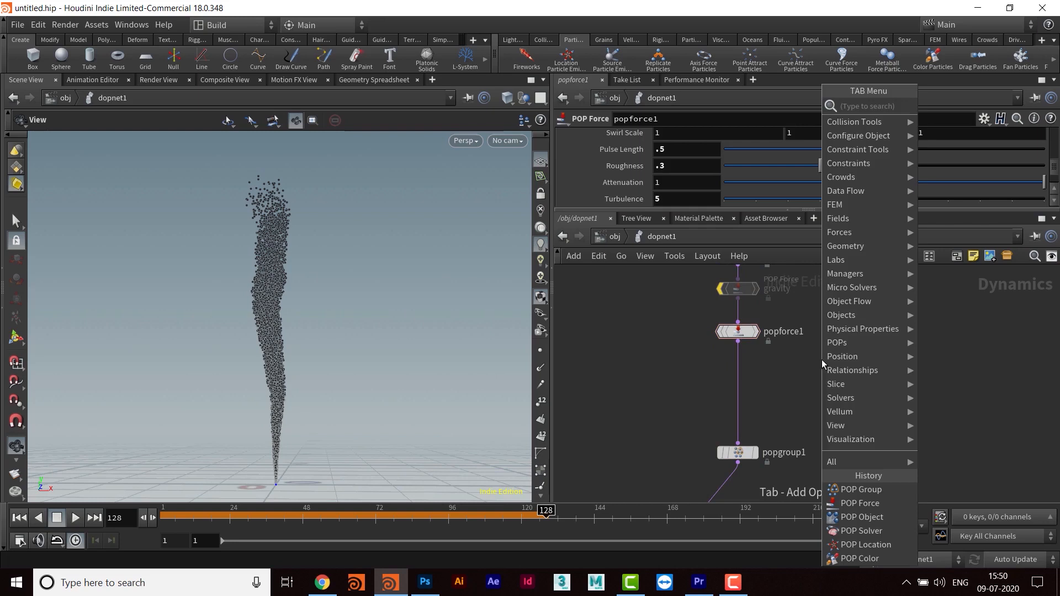
{"action": "type", "text": "popcolor"}
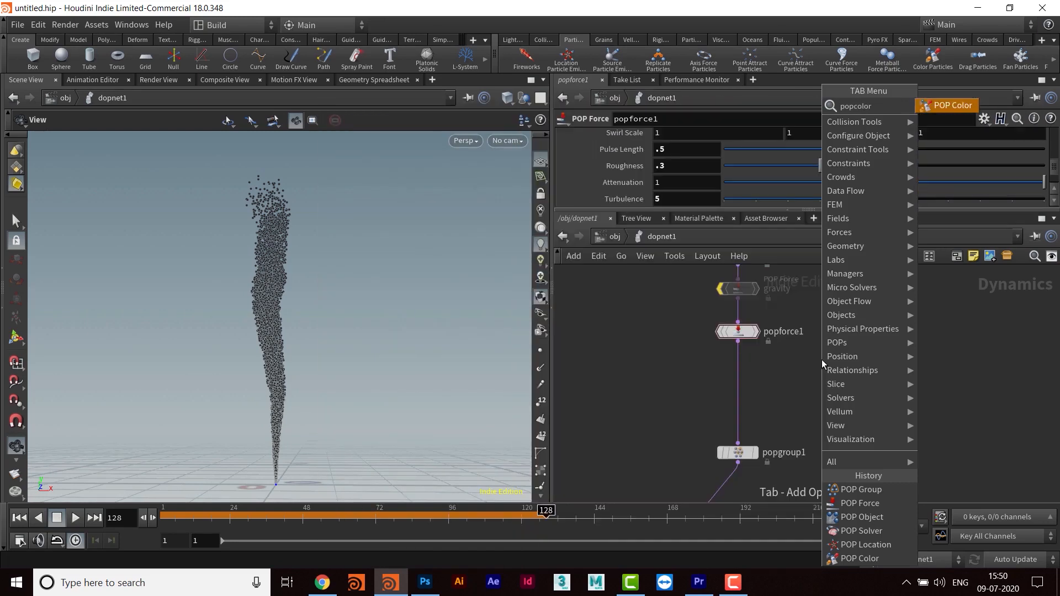
{"action": "key", "text": "Return"}
{"action": "left_click", "coordinate": [822, 359]}
{"action": "left_click_drag", "start_coordinate": [822, 359], "coordinate": [741, 386]}
- Set popcolor1's color to red (1, 0, 0) and replay the simulation from frame 1
{"action": "left_click_drag", "start_coordinate": [752, 210], "coordinate": [752, 292]}
{"action": "left_click", "coordinate": [668, 221]}
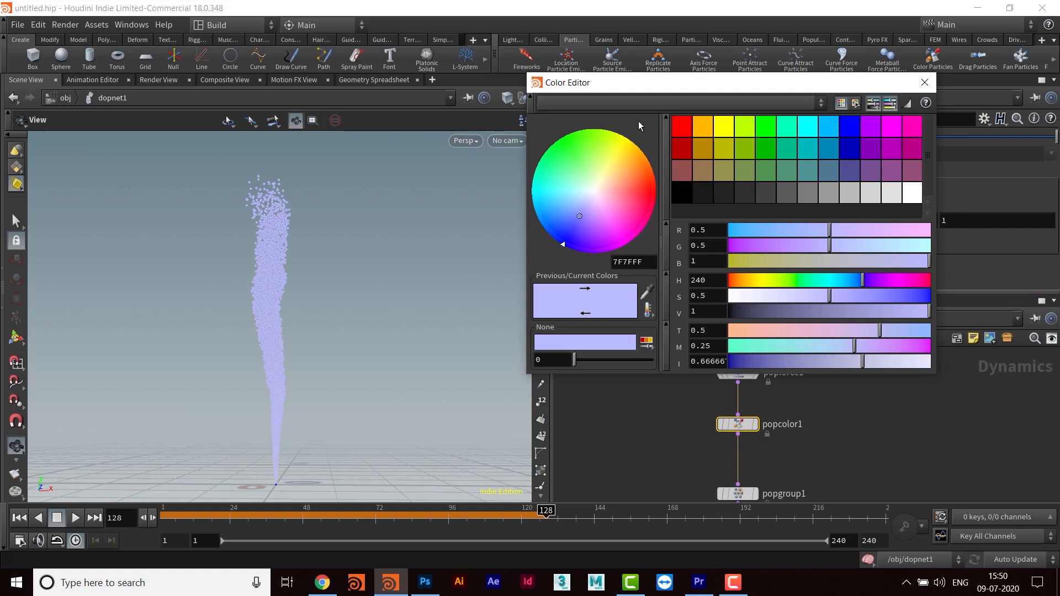
{"action": "left_click", "coordinate": [679, 125]}
{"action": "left_click", "coordinate": [924, 83]}
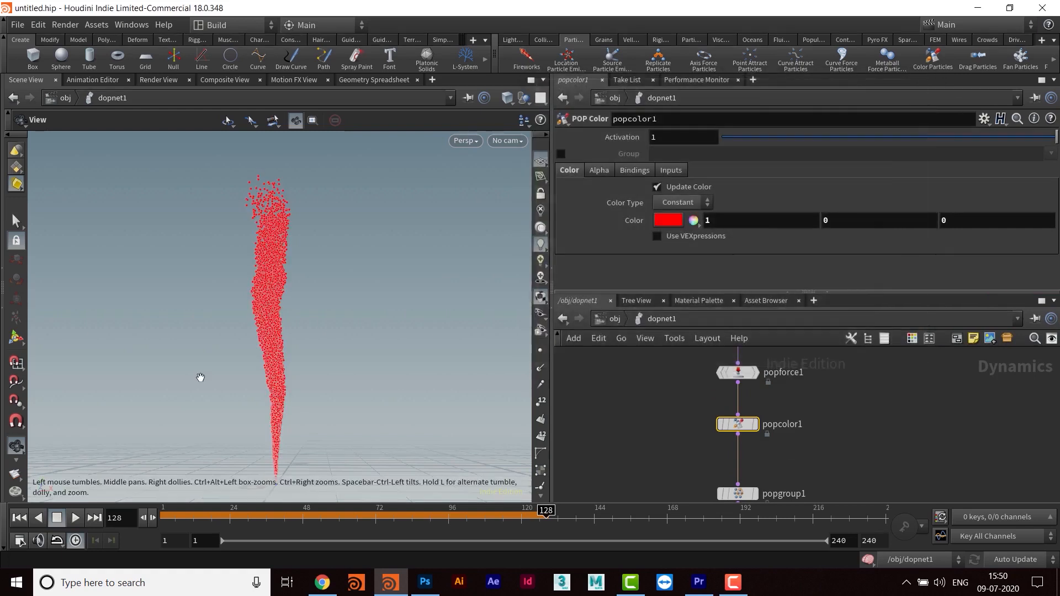
{"action": "left_click", "coordinate": [20, 518]}
{"action": "left_click", "coordinate": [76, 517]}
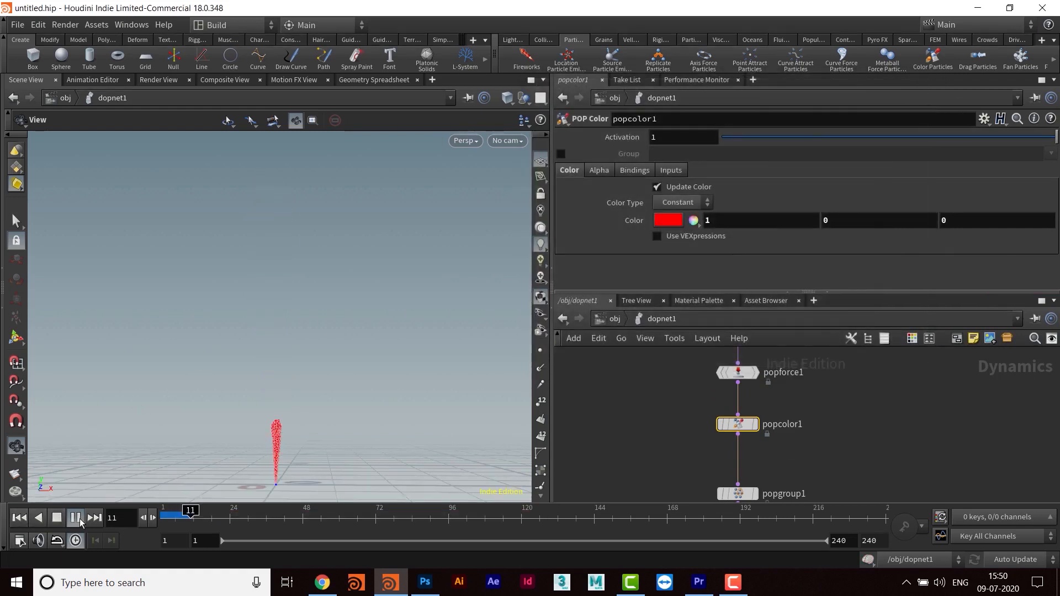
{"action": "left_click", "coordinate": [75, 518]}
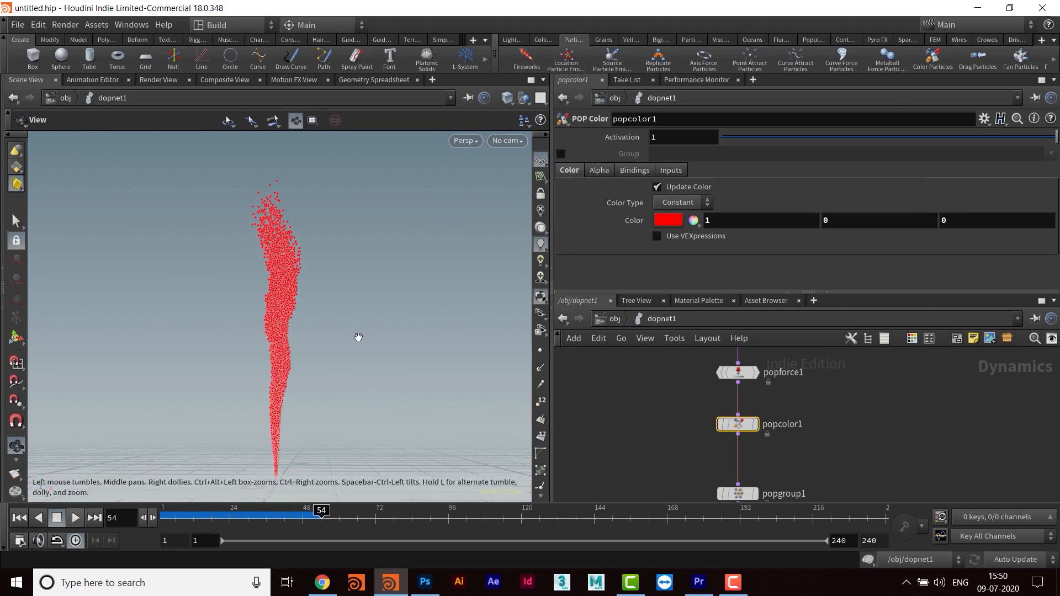
- Reduce the viewport's particle point size to 3 pixels and replay the simulation from frame 1
{"action": "key", "text": "d"}
{"action": "left_click_drag", "start_coordinate": [387, 292], "coordinate": [342, 292]}
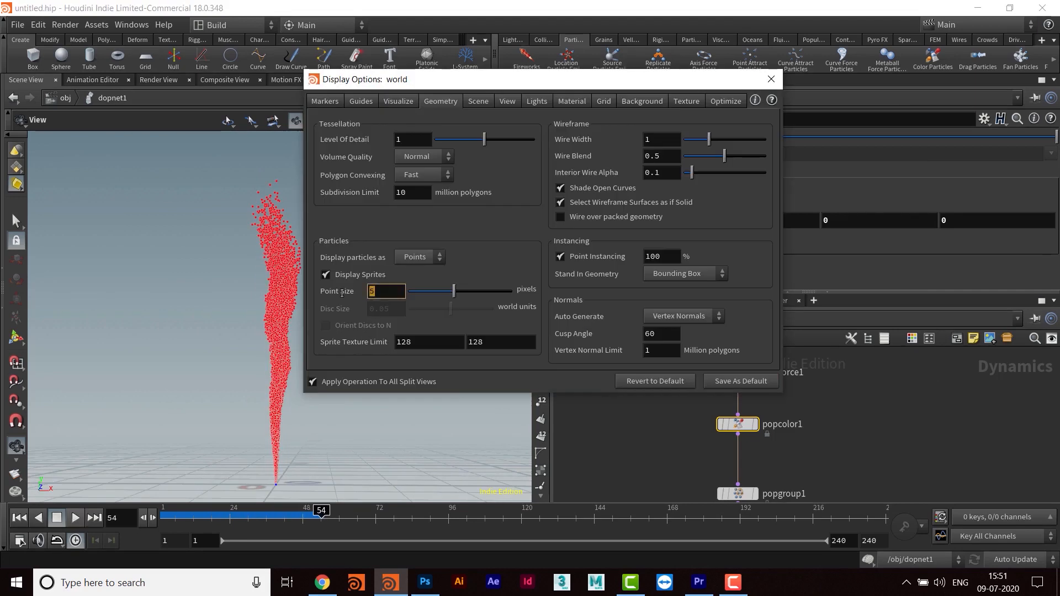
{"action": "key", "text": "Return"}
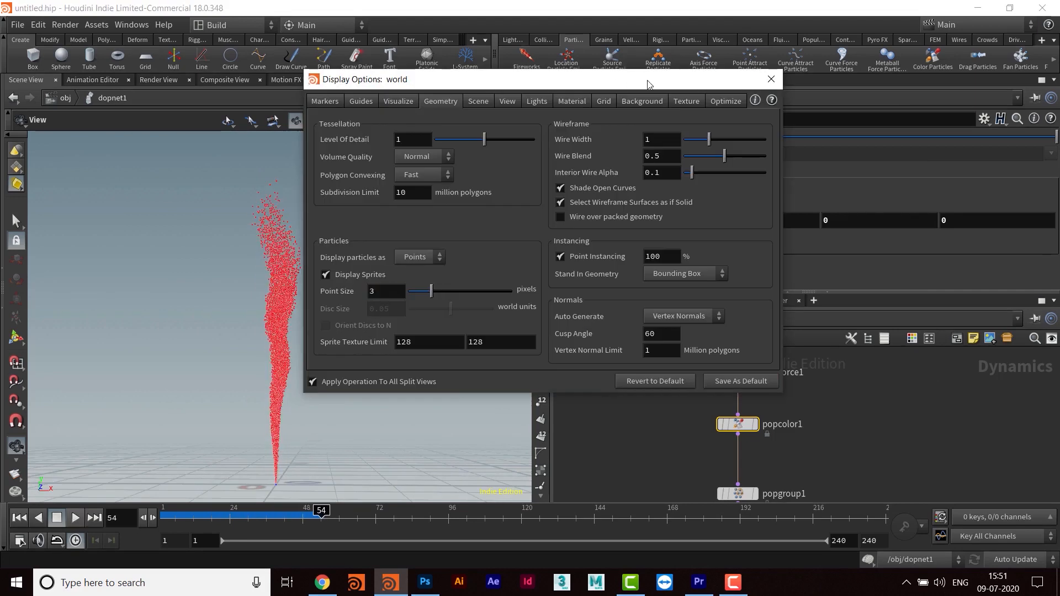
{"action": "left_click", "coordinate": [771, 79]}
{"action": "left_click", "coordinate": [18, 518]}
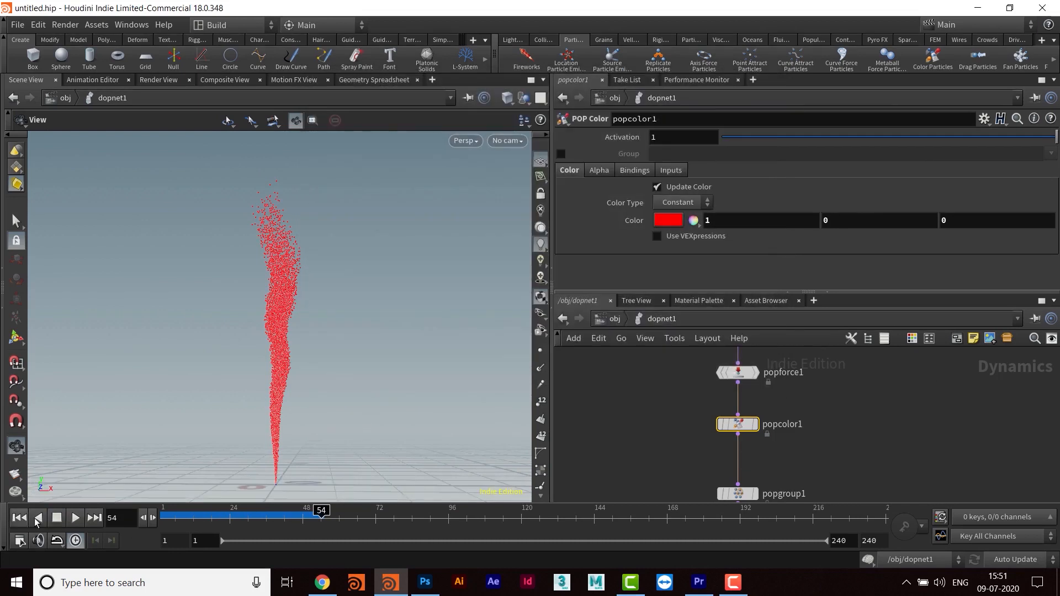
{"action": "left_click", "coordinate": [75, 518]}
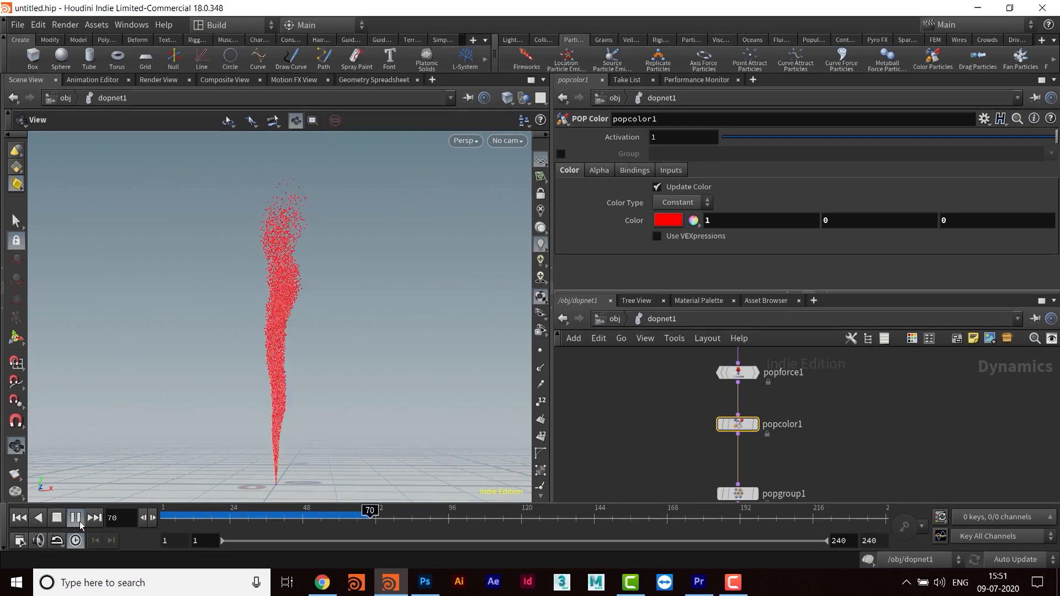
{"action": "left_click", "coordinate": [75, 518]}
- Switch the viewport background's color scheme to Dark in the display options
{"action": "key", "text": "d"}
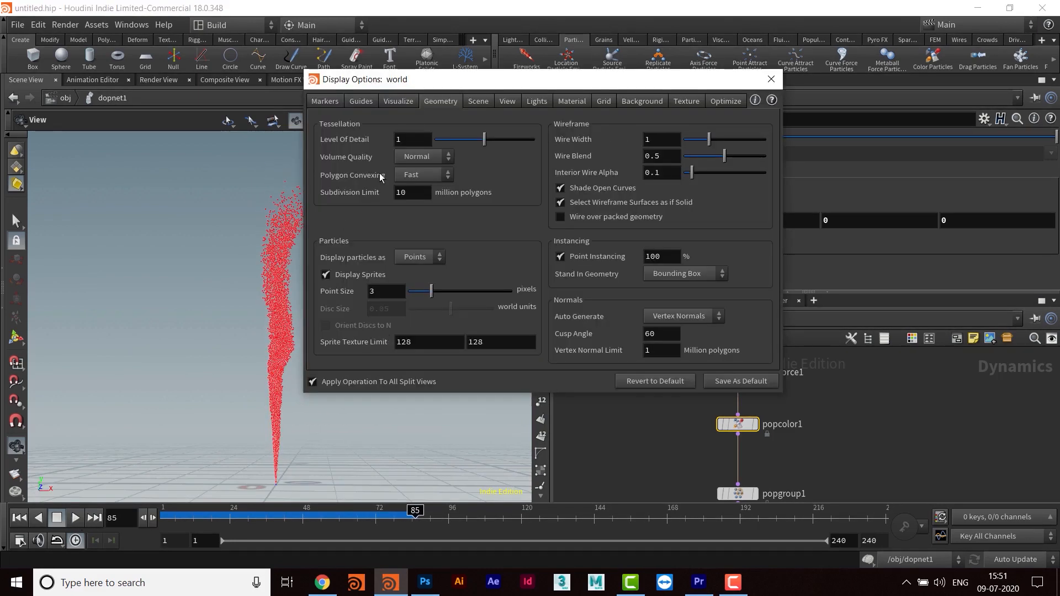
{"action": "left_click", "coordinate": [643, 100]}
{"action": "left_click", "coordinate": [407, 125]}
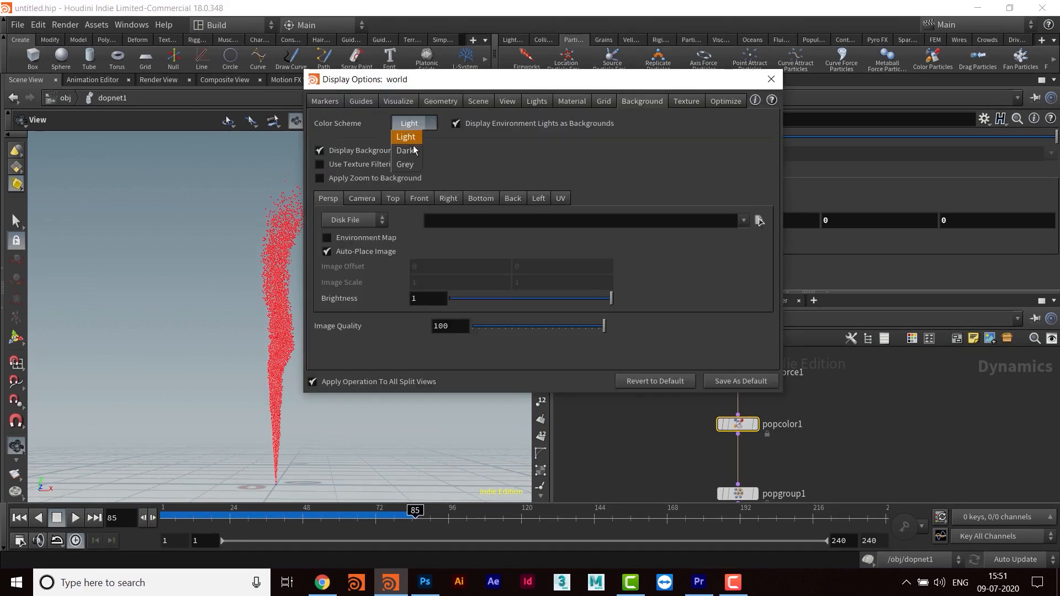
{"action": "left_click", "coordinate": [411, 138]}
{"action": "left_click", "coordinate": [771, 81]}
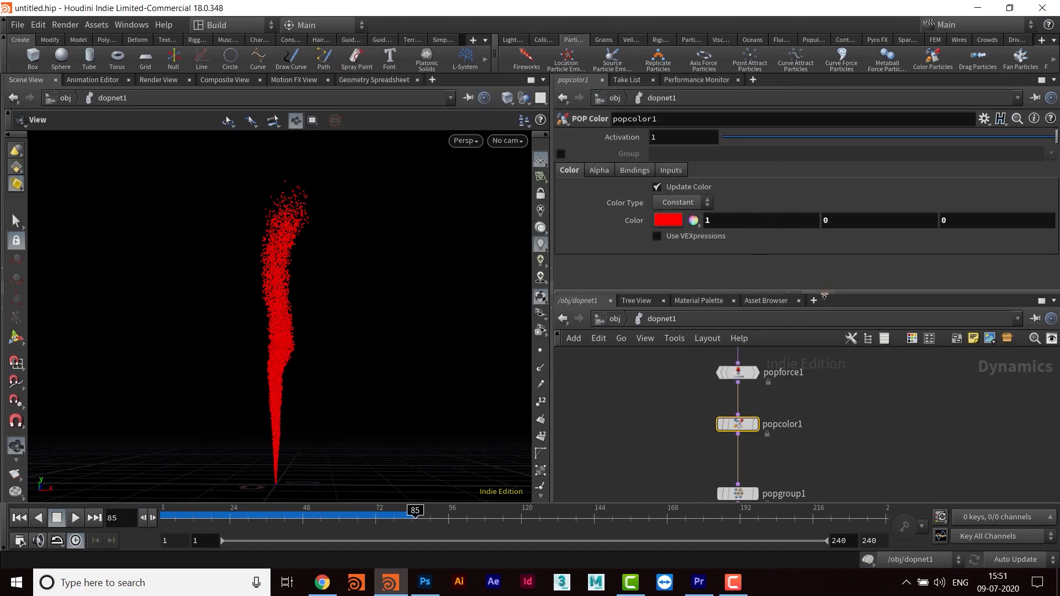
- Place popgroup1 closer below popcolor1 and rename it age_grp
{"action": "middle_click_drag", "start_coordinate": [833, 462], "coordinate": [825, 429]}
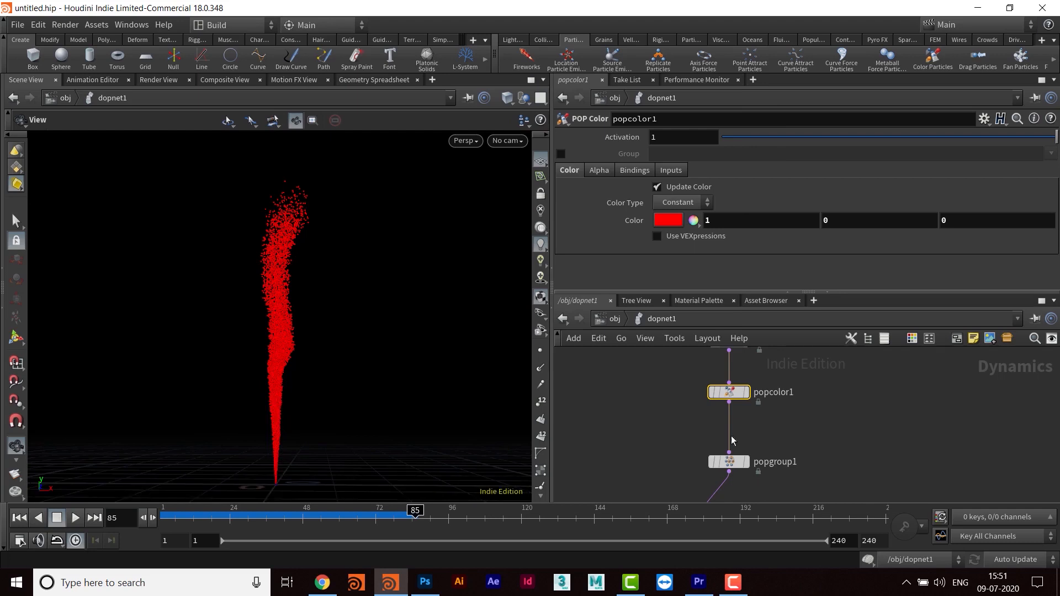
{"action": "middle_click_drag", "start_coordinate": [840, 436], "coordinate": [868, 332]}
{"action": "middle_click_drag", "start_coordinate": [790, 426], "coordinate": [781, 472]}
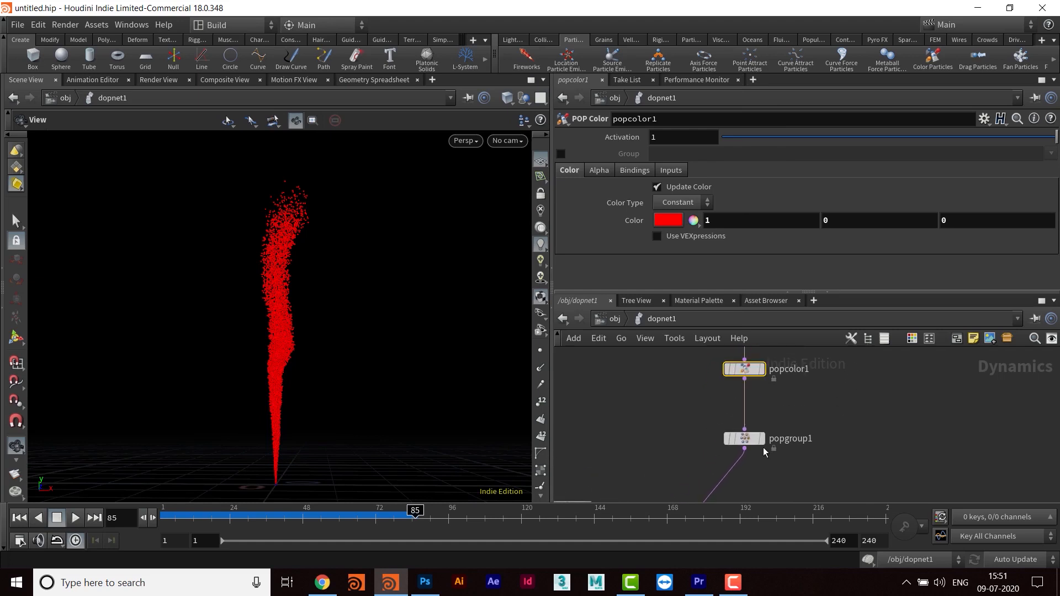
{"action": "left_click", "coordinate": [744, 444]}
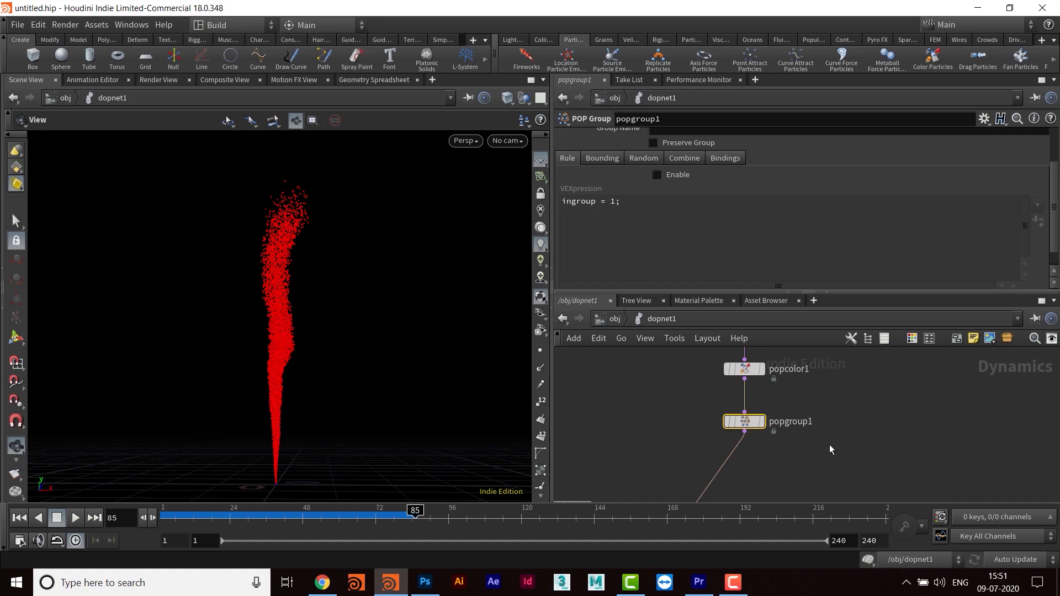
{"action": "middle_click_drag", "start_coordinate": [829, 445], "coordinate": [823, 430]}
{"action": "double_click", "coordinate": [795, 425]}
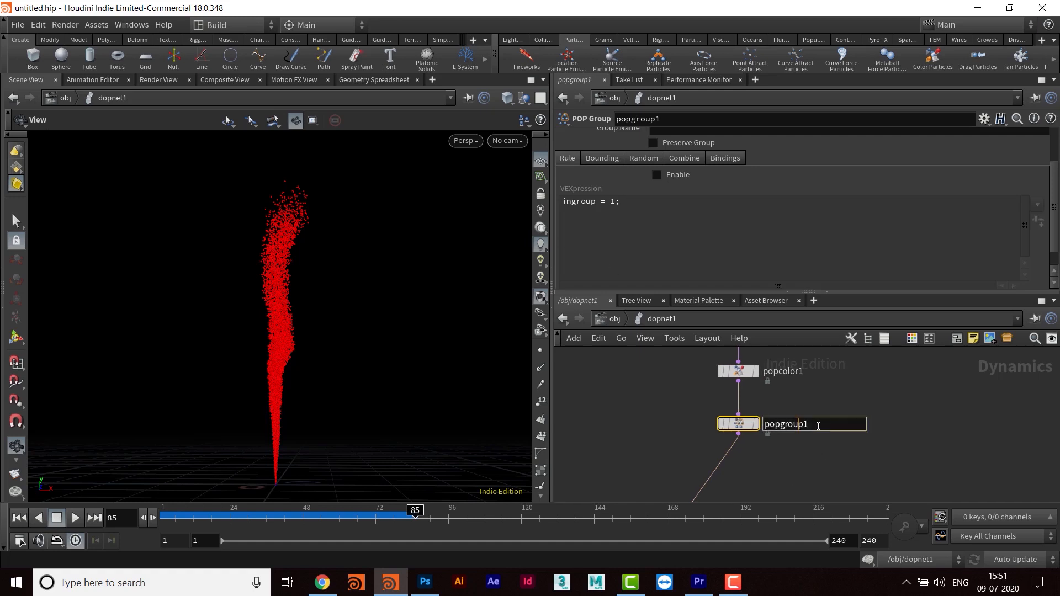
{"action": "type", "text": "age_grp"}
{"action": "key", "text": "Return"}
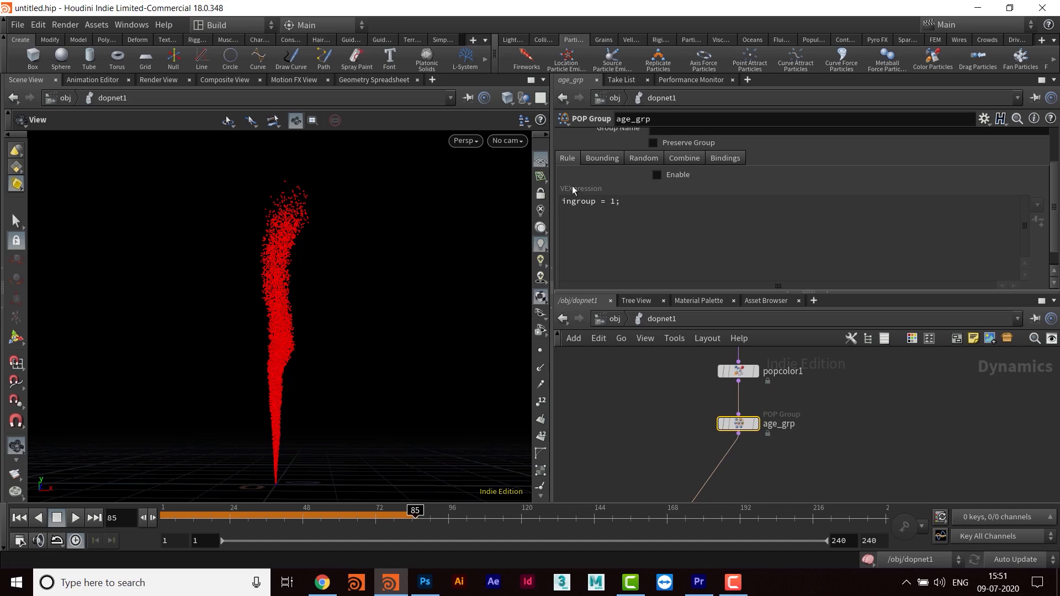
{"action": "left_click_drag", "start_coordinate": [671, 293], "coordinate": [670, 357]}
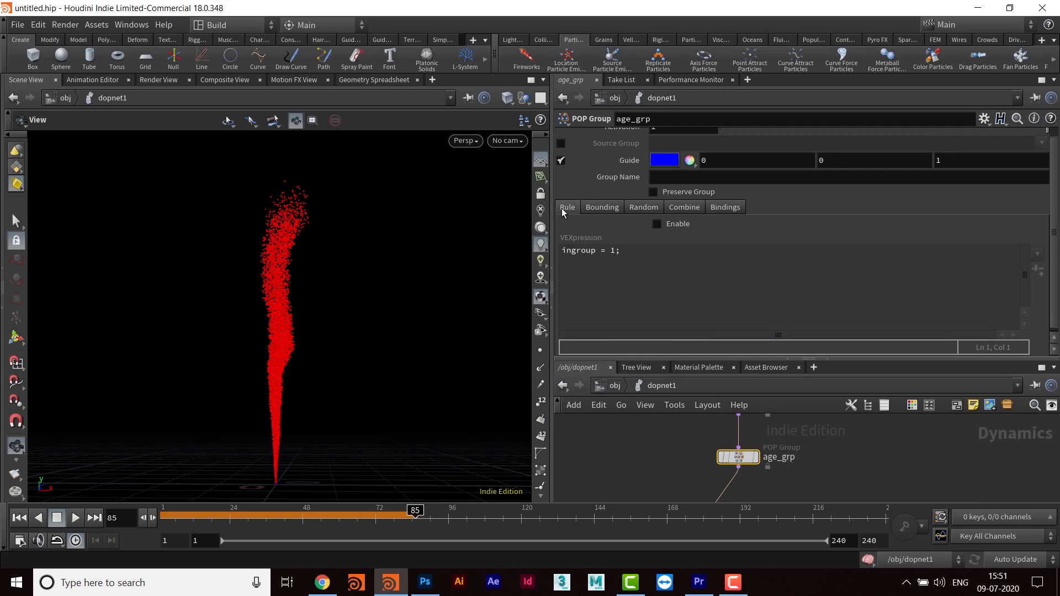
{"action": "left_click", "coordinate": [656, 224]}
{"action": "left_click", "coordinate": [562, 250]}
{"action": "key", "text": "Return"}
{"action": "key", "text": "Return"}
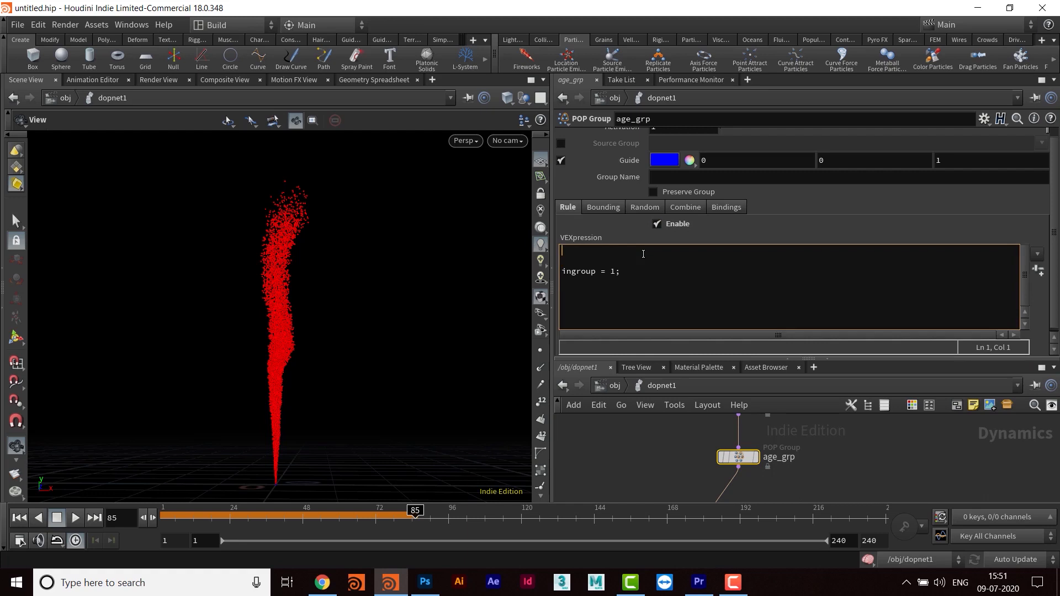
{"action": "type", "text": "if()"}
{"action": "type", "text": "@"}
{"action": "type", "text": "age"}
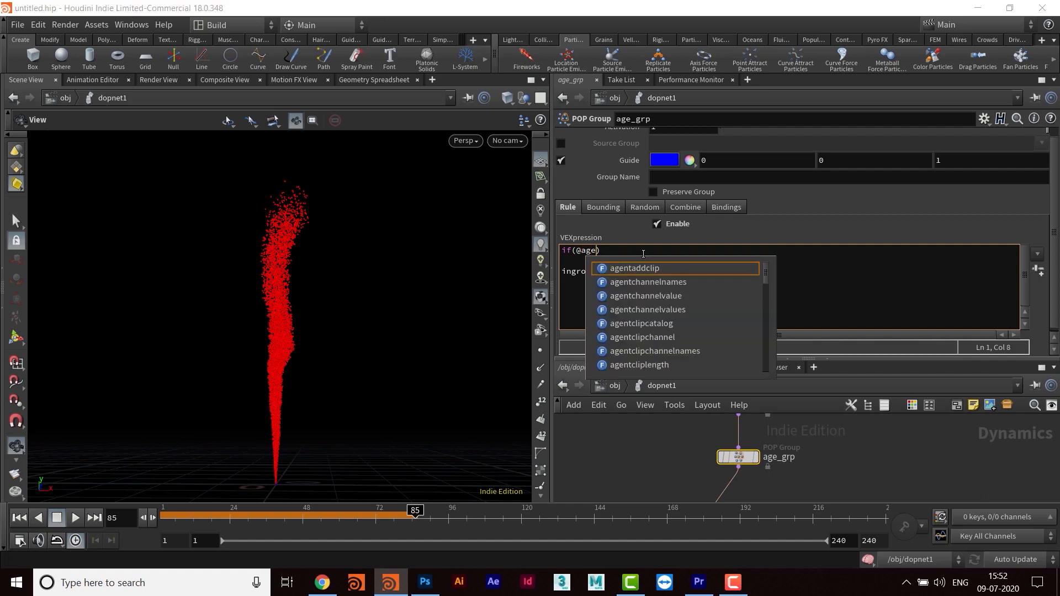
{"action": "type", "text": ">1"}
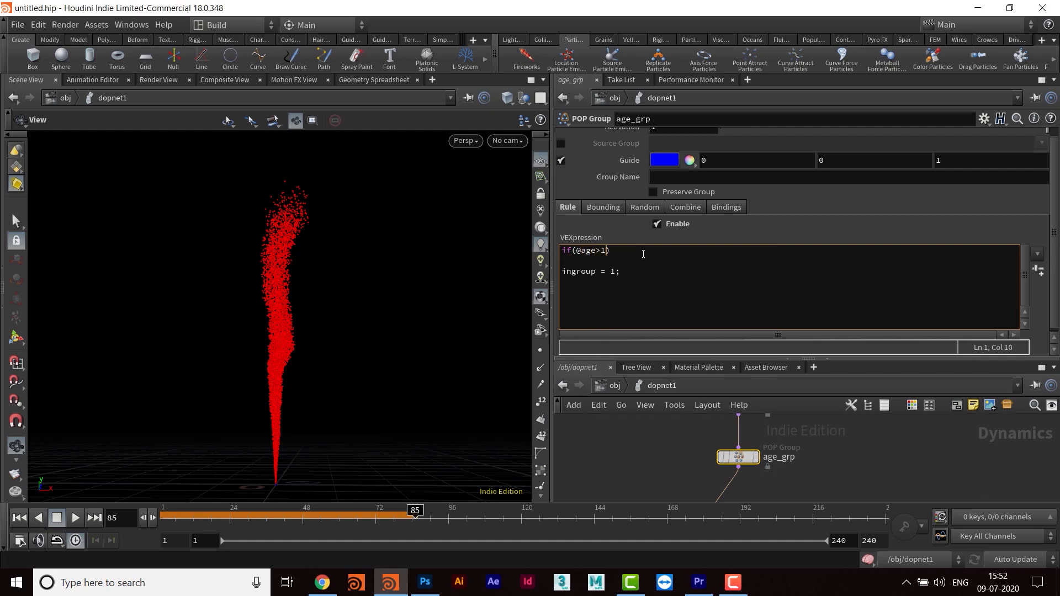
{"action": "left_click", "coordinate": [646, 258]}
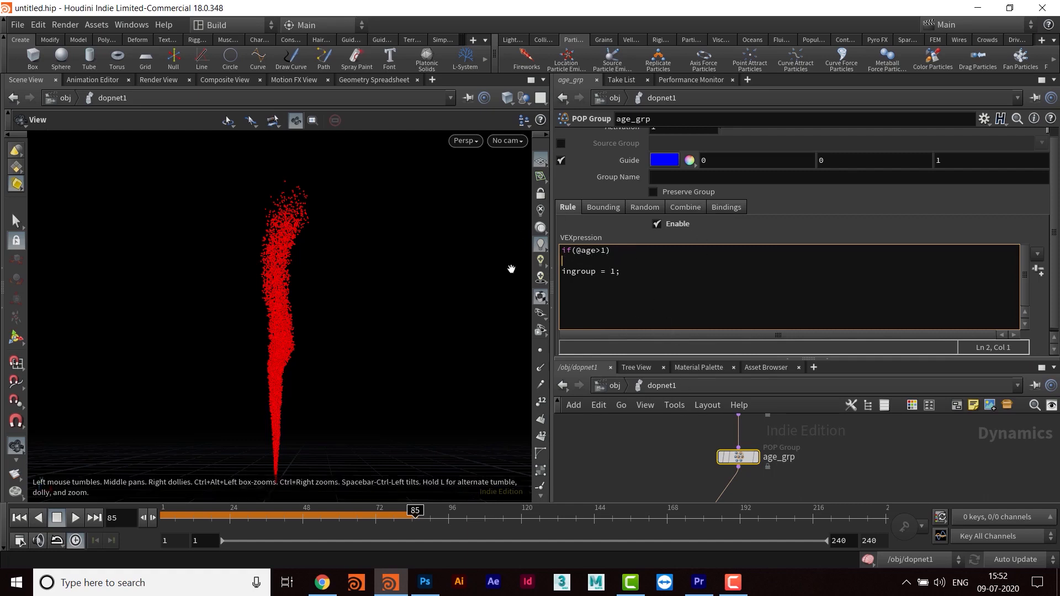
- Set the group name of the age_grp node to age_grp
{"action": "left_click", "coordinate": [690, 174]}
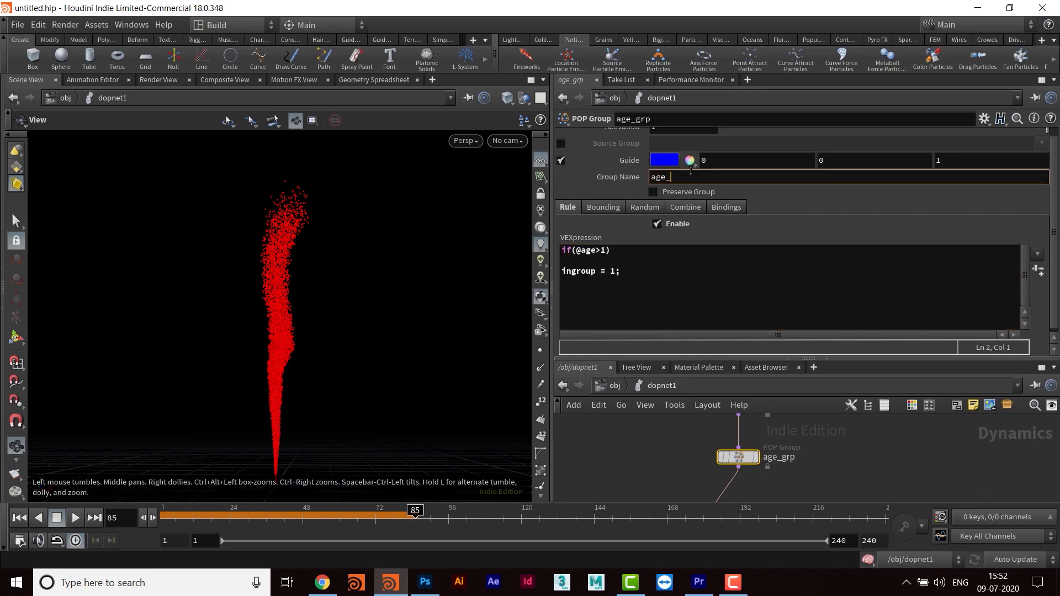
{"action": "type", "text": "age_grp"}
{"action": "key", "text": "Return"}
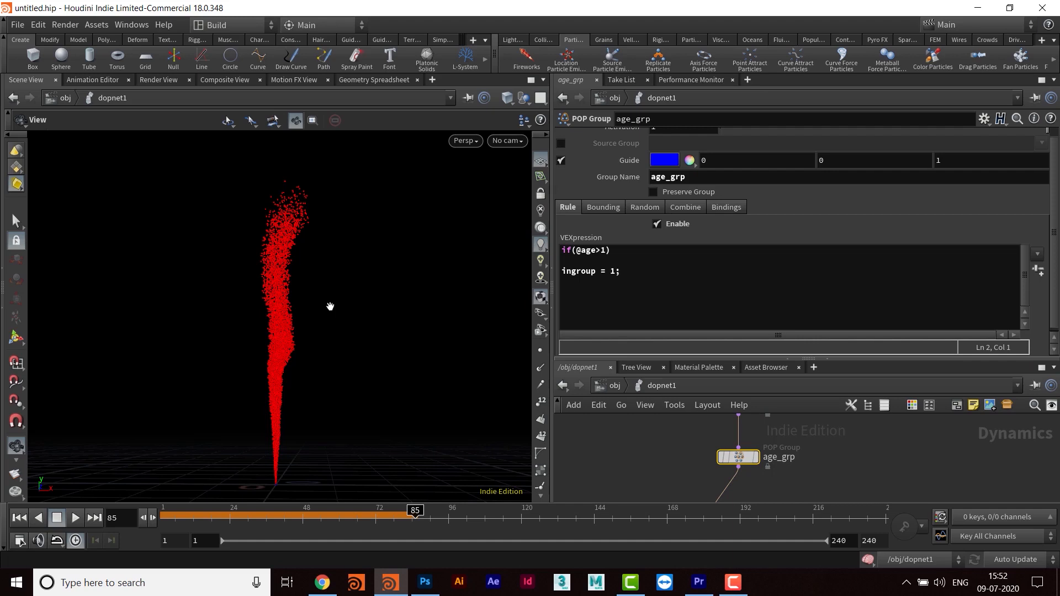
- Add a POP Color node directly below age_grp, wired into the stream ahead of the solver
{"action": "left_click_drag", "start_coordinate": [789, 358], "coordinate": [787, 250]}
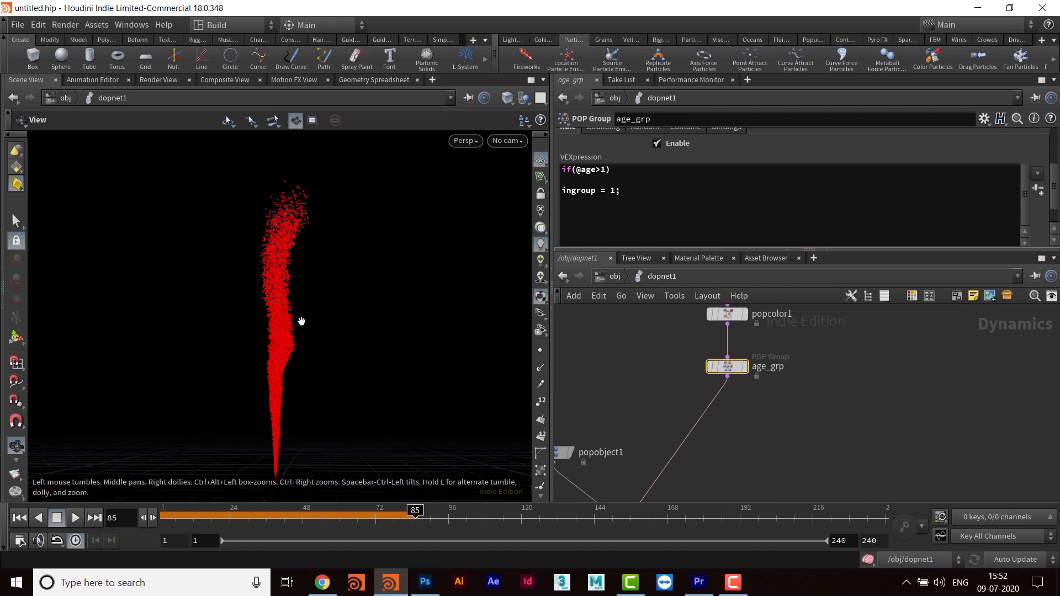
{"action": "mouse_move", "coordinate": [751, 408]}
{"action": "middle_mouse_down"}
{"action": "mouse_move", "coordinate": [748, 433]}
{"action": "mouse_move", "coordinate": [761, 397]}
{"action": "middle_mouse_up"}
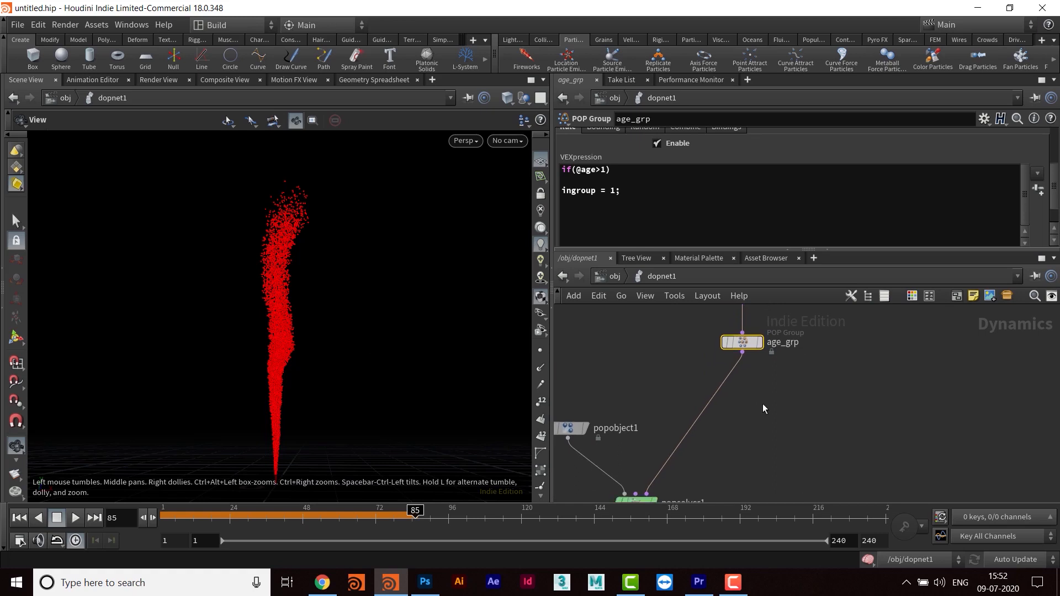
{"action": "key", "text": "Tab"}
{"action": "type", "text": "color"}
{"action": "key", "text": "Return"}
{"action": "left_click", "coordinate": [777, 403]}
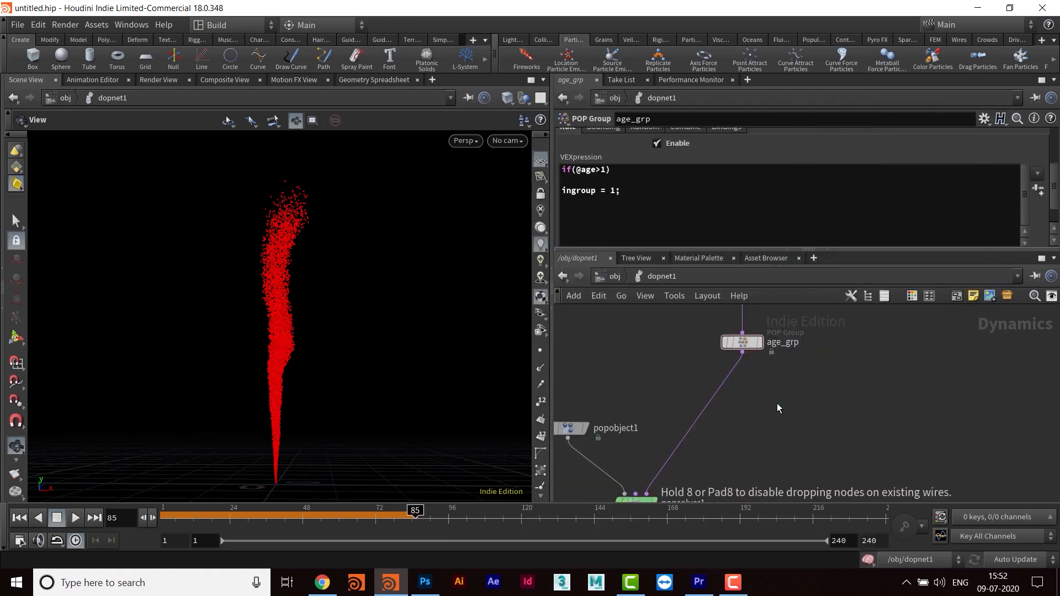
{"action": "double_click", "coordinate": [777, 403]}
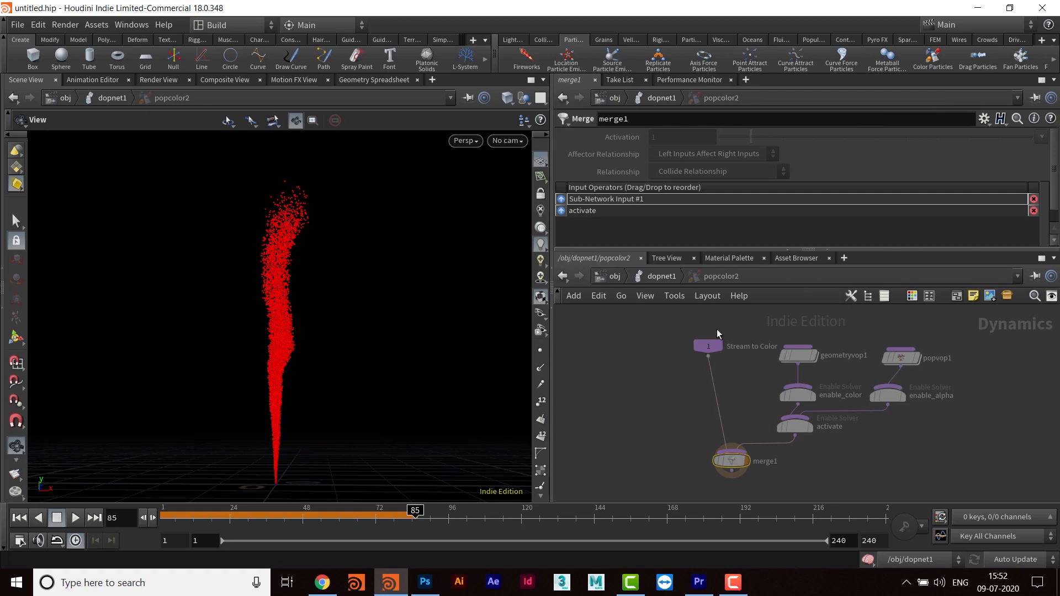
{"action": "key", "text": "u"}
{"action": "left_click_drag", "start_coordinate": [778, 405], "coordinate": [748, 397]}
{"action": "middle_click_drag", "start_coordinate": [811, 398], "coordinate": [802, 414]}
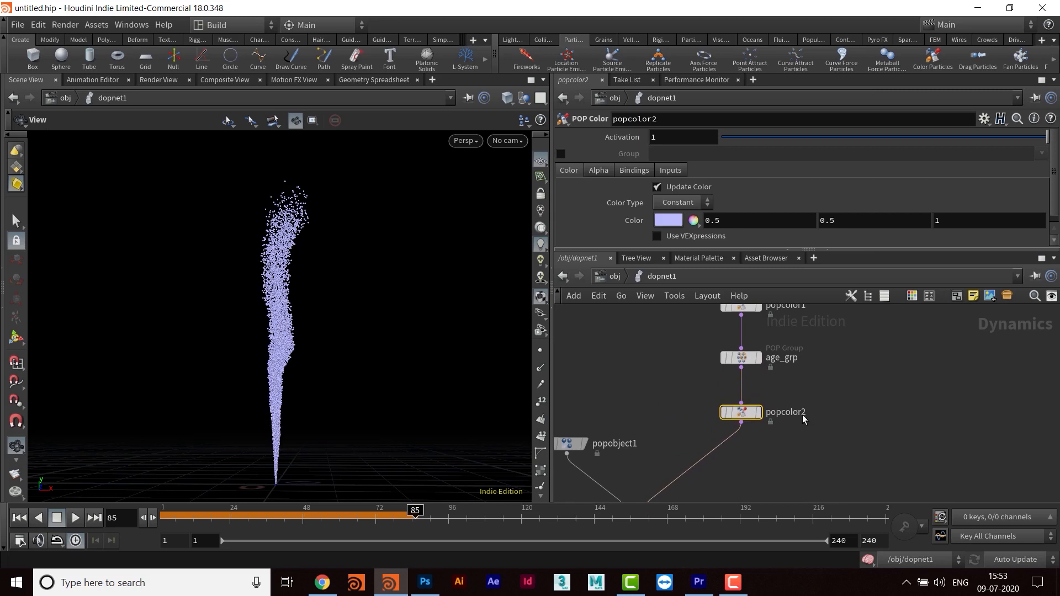
- Set popcolor2's constant color to orange-yellow (1, 0.5, 0) and tidy the node's position below age_grp
{"action": "left_click", "coordinate": [670, 220]}
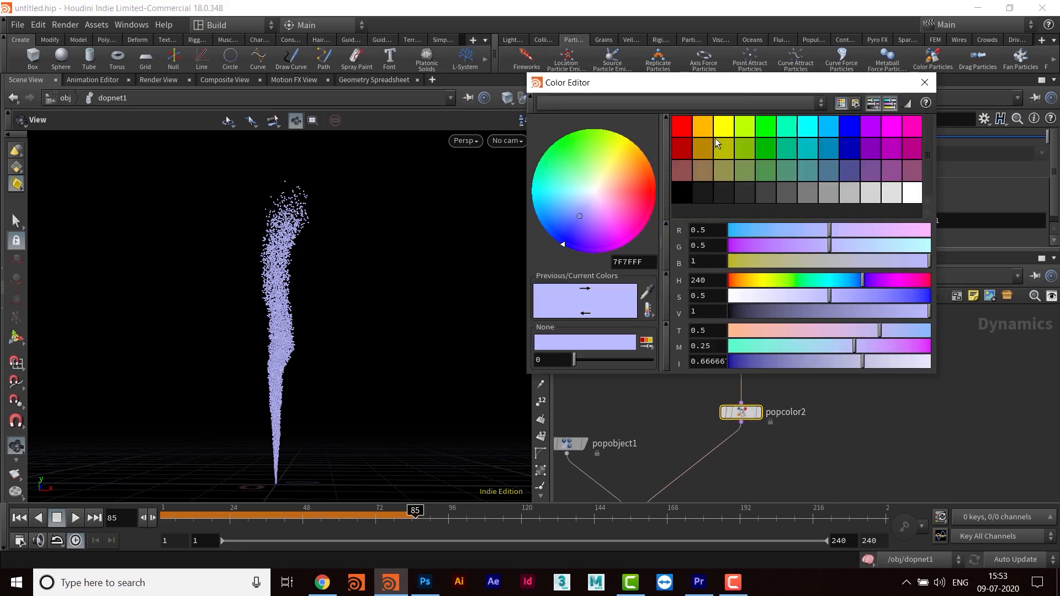
{"action": "left_click", "coordinate": [704, 126]}
{"action": "left_click", "coordinate": [925, 83]}
{"action": "middle_click_drag", "start_coordinate": [802, 440], "coordinate": [800, 463]}
{"action": "left_click_drag", "start_coordinate": [746, 439], "coordinate": [745, 428]}
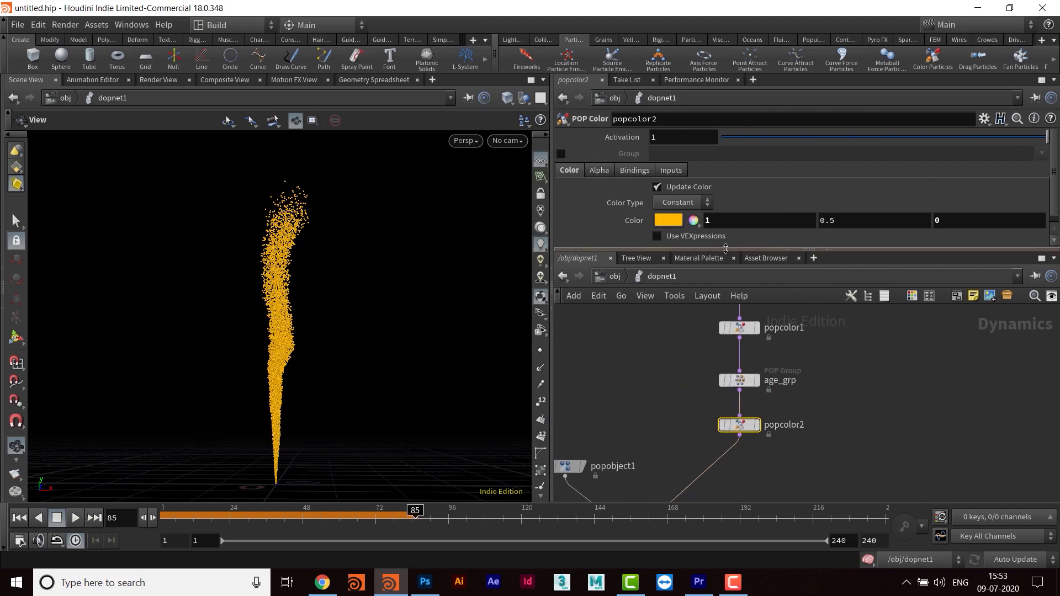
- Enable the group restriction on popcolor2 and limit it to age_grp
{"action": "left_click_drag", "start_coordinate": [726, 249], "coordinate": [727, 282]}
{"action": "left_click", "coordinate": [559, 154]}
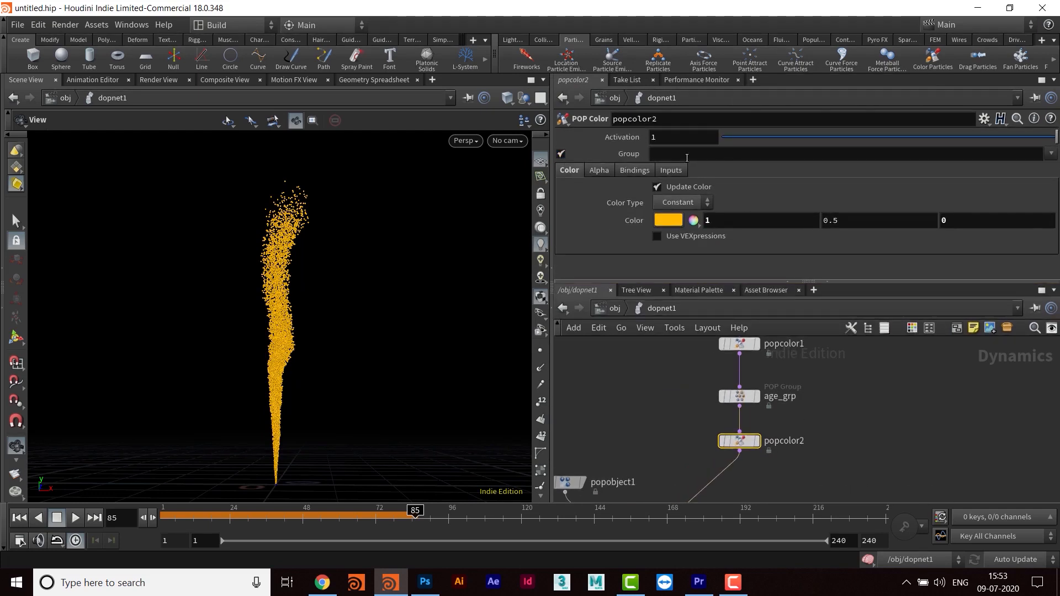
{"action": "left_click", "coordinate": [1052, 154]}
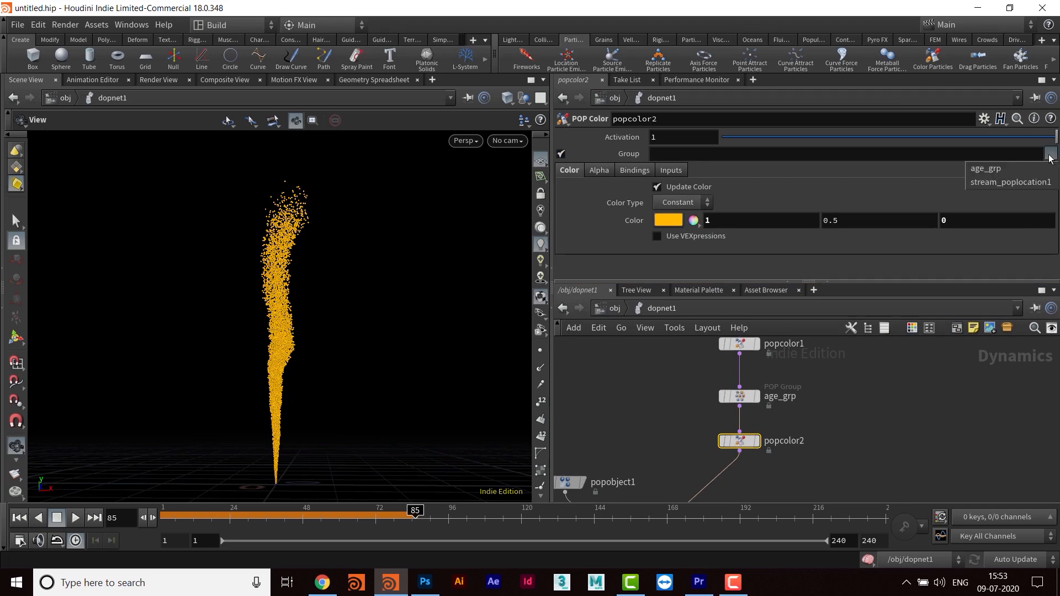
{"action": "left_click", "coordinate": [994, 171]}
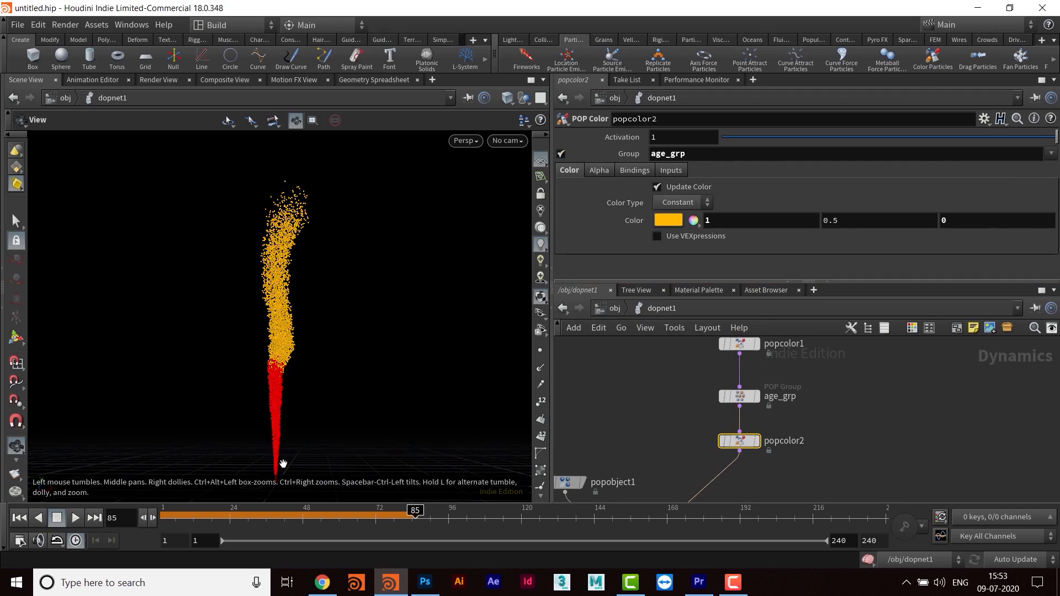
- Replay the simulation from the first frame to check the age-based coloring
{"action": "left_click", "coordinate": [19, 519]}
{"action": "left_click", "coordinate": [74, 519]}
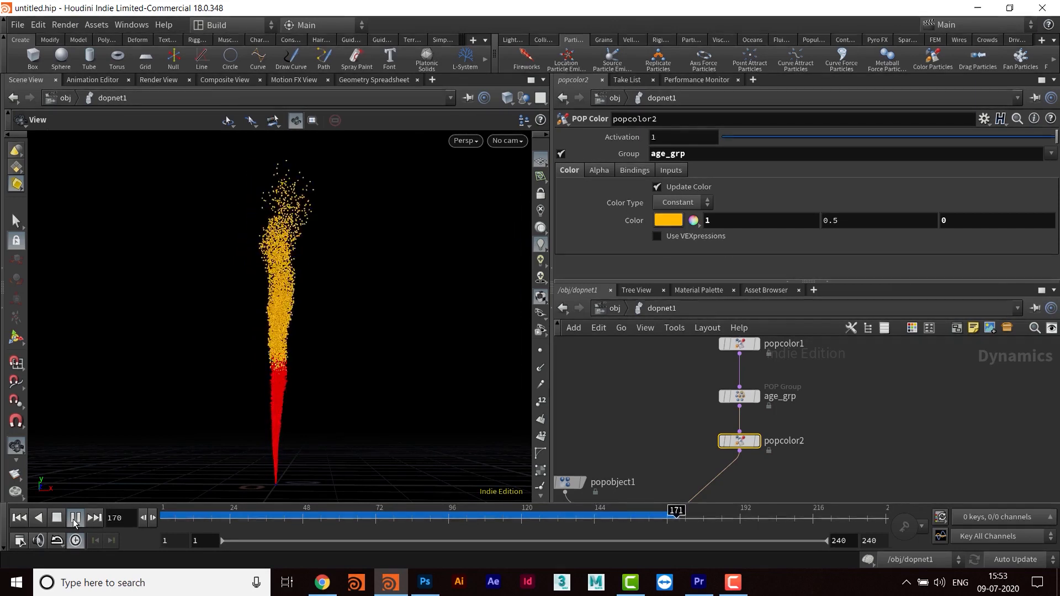
{"action": "left_click", "coordinate": [75, 517]}
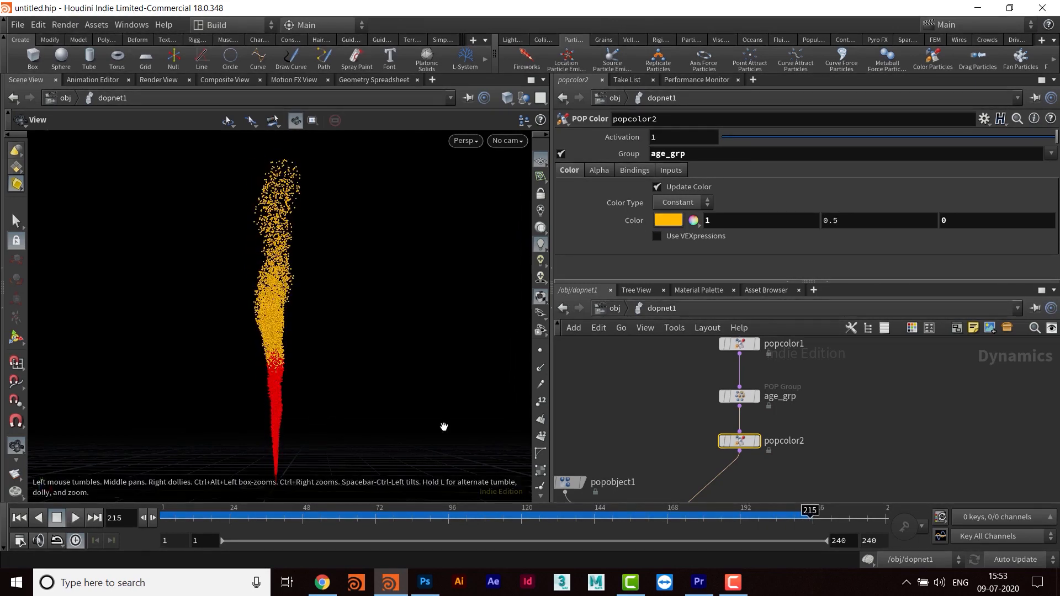
- Move the popobject1, POP Solver and output nodes farther down to make room in the network
{"action": "middle_click_drag", "start_coordinate": [823, 467], "coordinate": [828, 393]}
{"action": "scroll", "coordinate": [729, 425], "scroll_direction": "down", "scroll_amount": 3}
{"action": "middle_click_drag", "start_coordinate": [737, 463], "coordinate": [737, 414]}
{"action": "scroll", "coordinate": [739, 428], "scroll_direction": "down", "scroll_amount": 2}
{"action": "left_click_drag", "start_coordinate": [617, 357], "coordinate": [664, 388]}
{"action": "left_click", "coordinate": [661, 383]}
{"action": "left_click", "coordinate": [646, 434]}
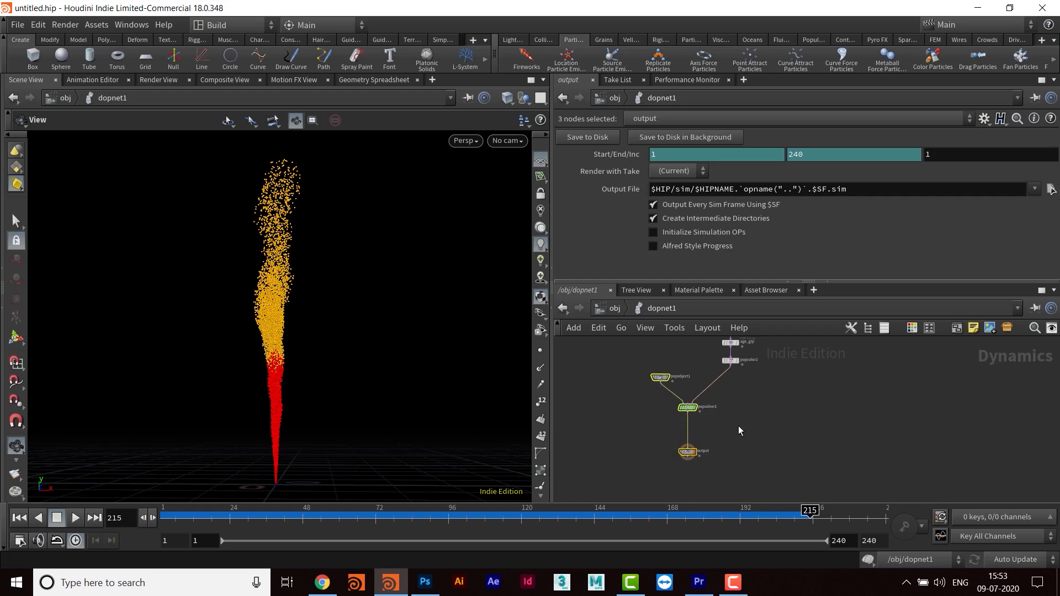
{"action": "left_click_drag", "start_coordinate": [688, 410], "coordinate": [689, 468]}
{"action": "scroll", "coordinate": [733, 438], "scroll_direction": "up", "scroll_amount": 3}
{"action": "left_click", "coordinate": [777, 439]}
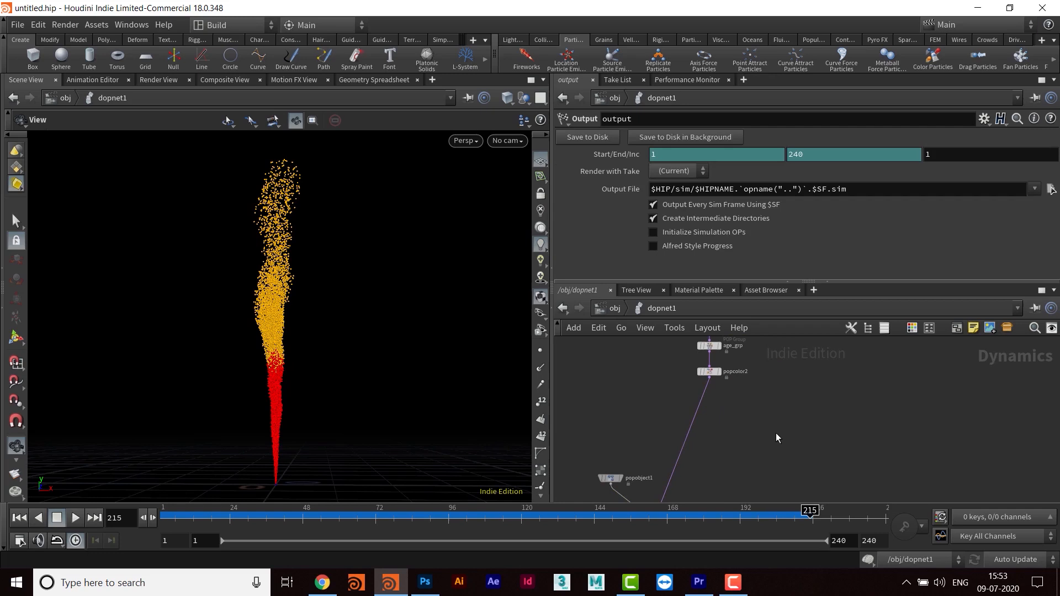
- Rename the popcolor2 node as age_color
{"action": "middle_click_drag", "start_coordinate": [746, 400], "coordinate": [729, 459]}
{"action": "scroll", "coordinate": [734, 461], "scroll_direction": "up", "scroll_amount": 3}
{"action": "double_click", "coordinate": [729, 413]}
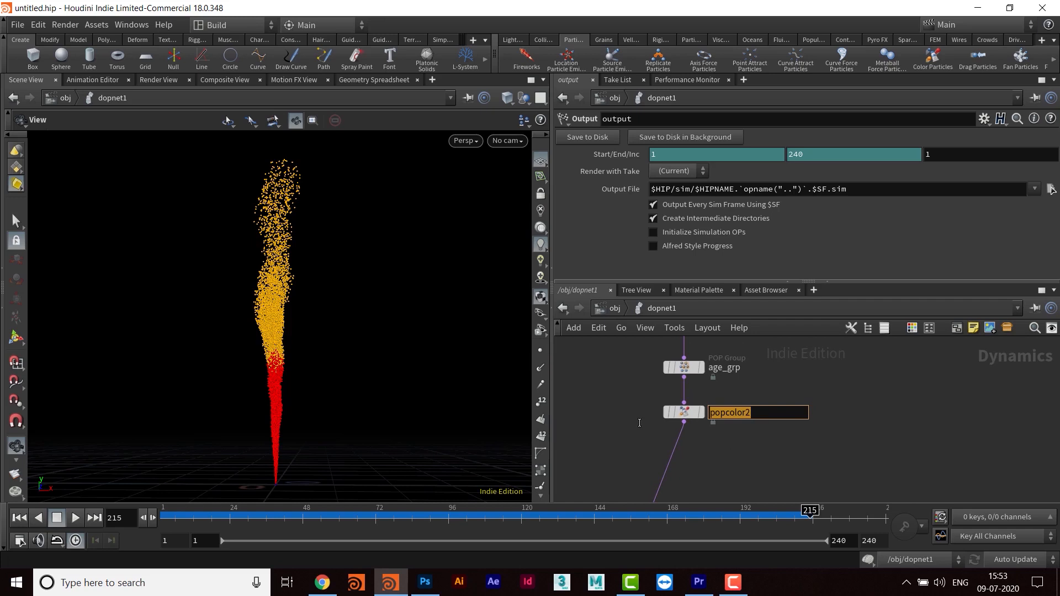
{"action": "type", "text": "age_"}
{"action": "key", "text": "Return"}
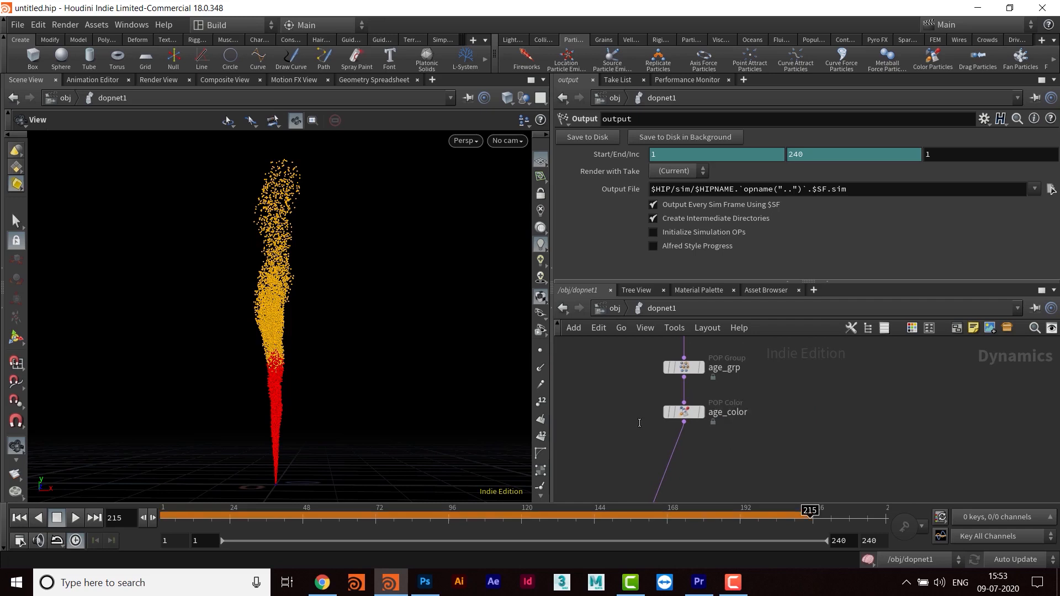
- Insert a POP Group node into the stream below age_color and align it with the nodes above
{"action": "scroll", "coordinate": [767, 469], "scroll_direction": "down", "scroll_amount": 3}
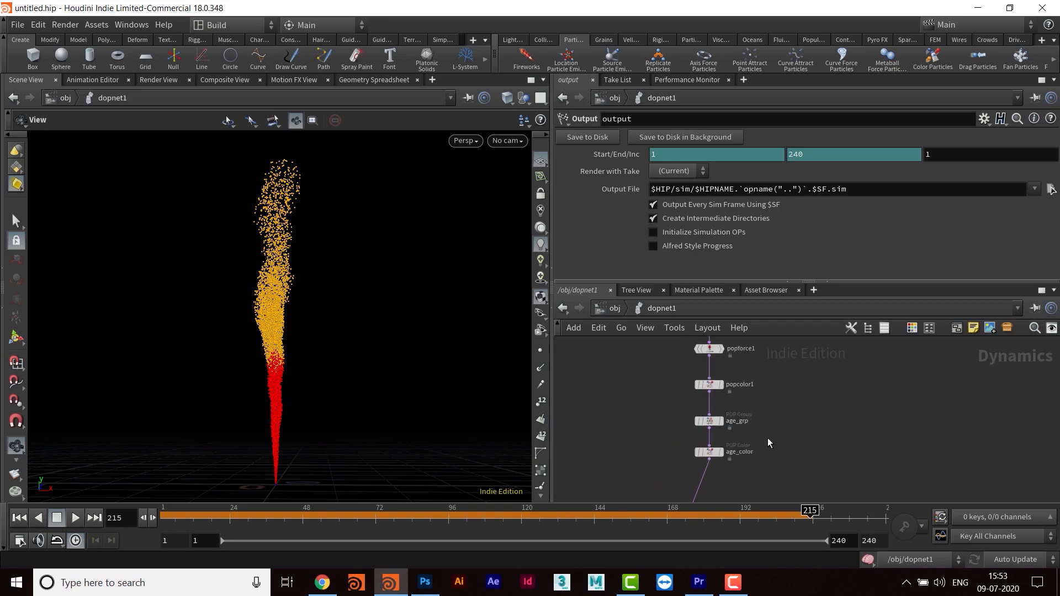
{"action": "left_click_drag", "start_coordinate": [714, 356], "coordinate": [713, 373]}
{"action": "key", "text": "Tab"}
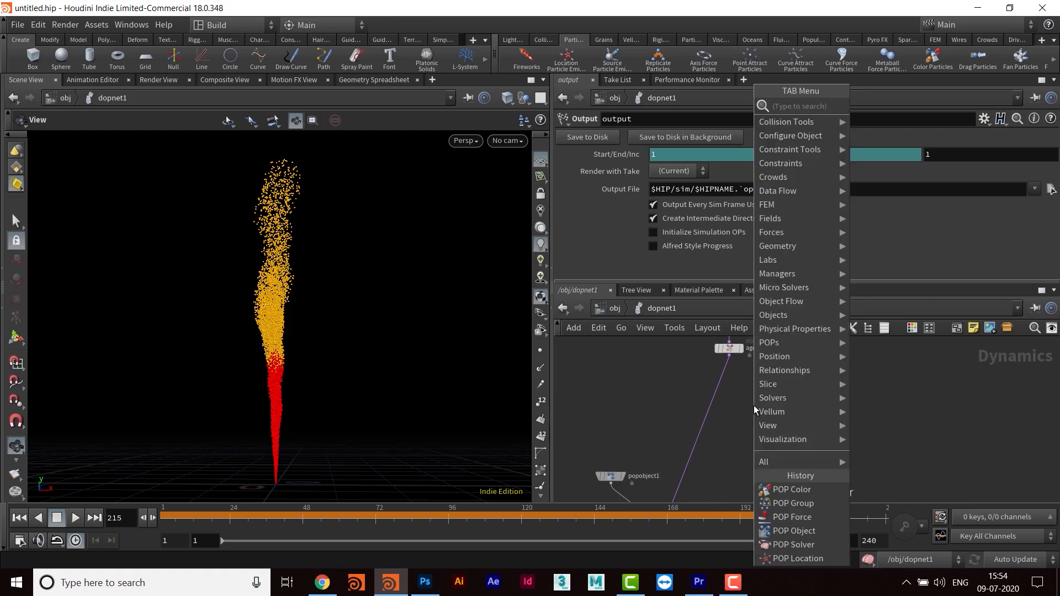
{"action": "type", "text": "popgr"}
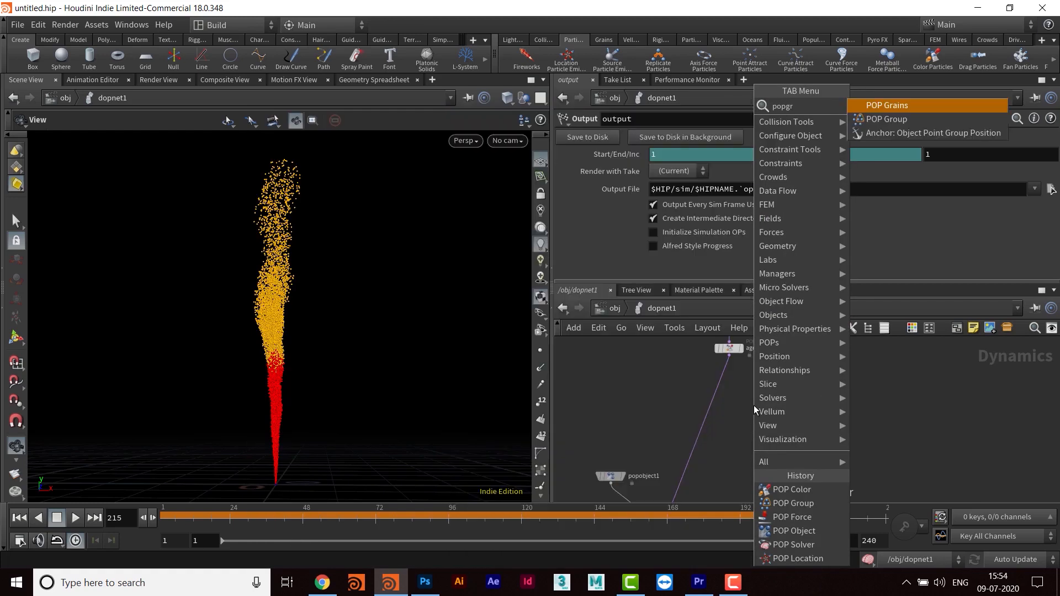
{"action": "type", "text": "a"}
{"action": "key", "text": "Return"}
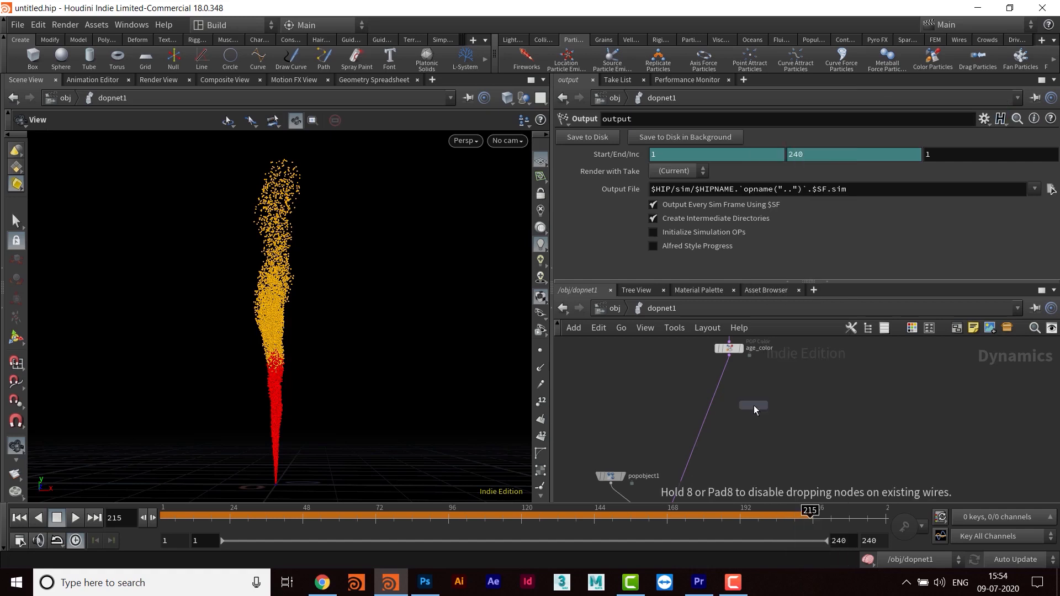
{"action": "left_click", "coordinate": [753, 406]}
{"action": "left_click_drag", "start_coordinate": [752, 409], "coordinate": [717, 401]}
{"action": "middle_click_drag", "start_coordinate": [808, 387], "coordinate": [801, 437]}
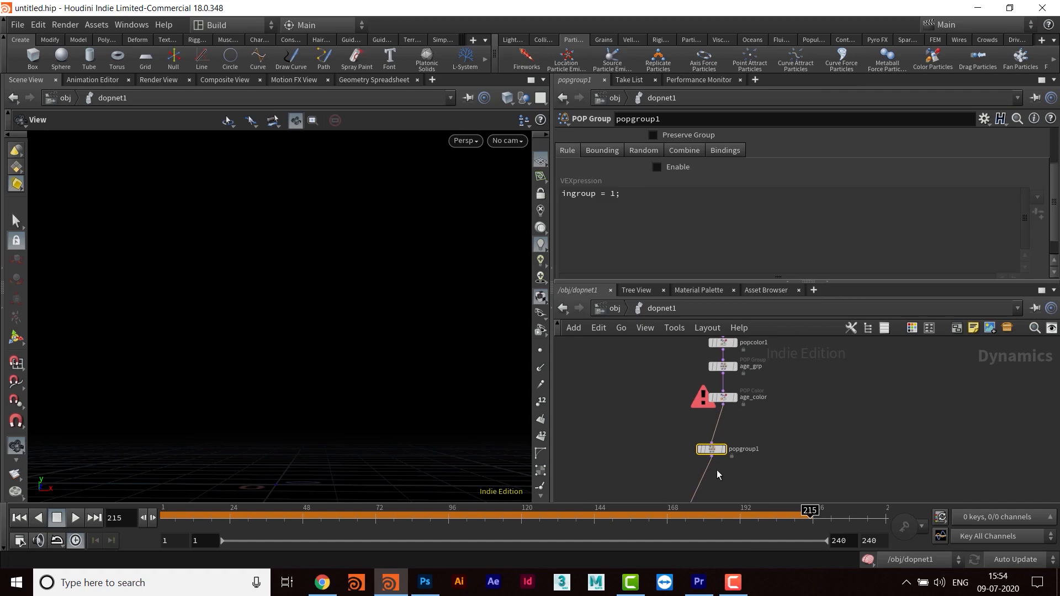
{"action": "left_click_drag", "start_coordinate": [712, 454], "coordinate": [725, 449]}
{"action": "middle_click_drag", "start_coordinate": [771, 438], "coordinate": [734, 410]}
- Play the simulation from the first frame with the new group node in place
{"action": "left_click", "coordinate": [19, 516]}
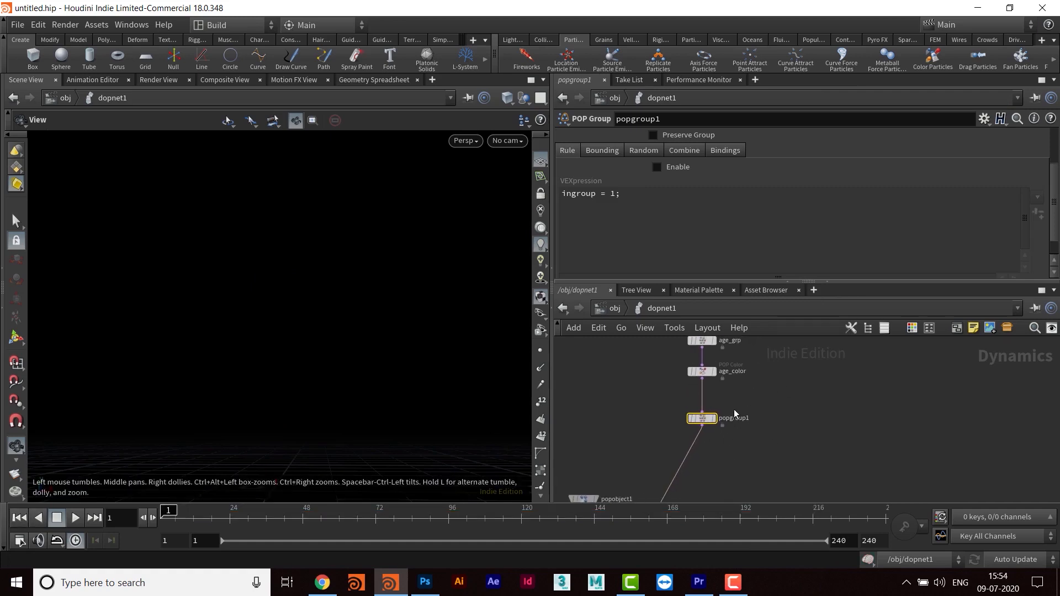
{"action": "left_click", "coordinate": [76, 521]}
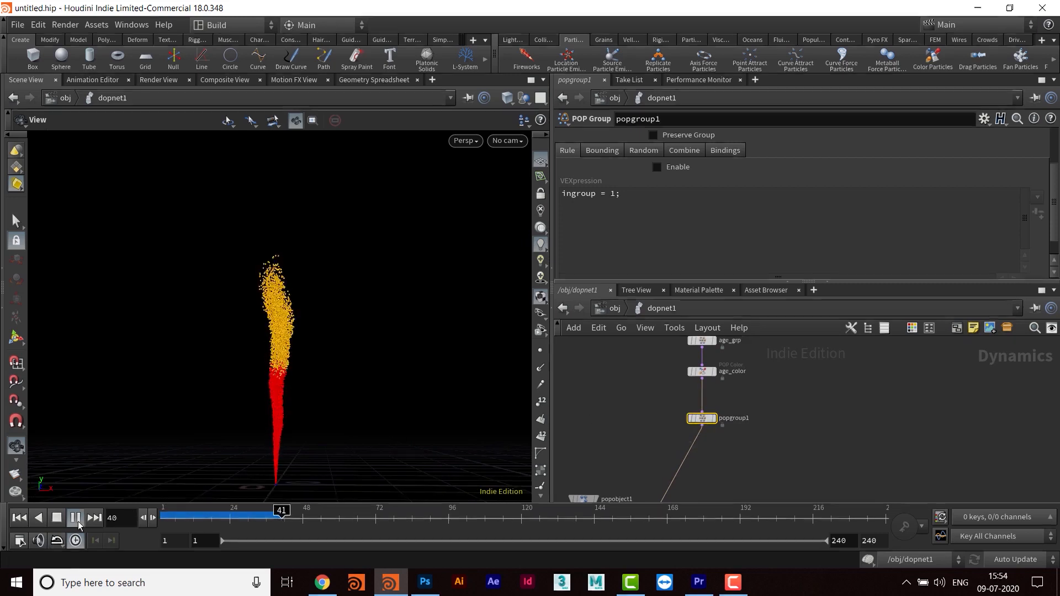
{"action": "scroll", "coordinate": [737, 442], "scroll_direction": "up", "scroll_amount": 3}
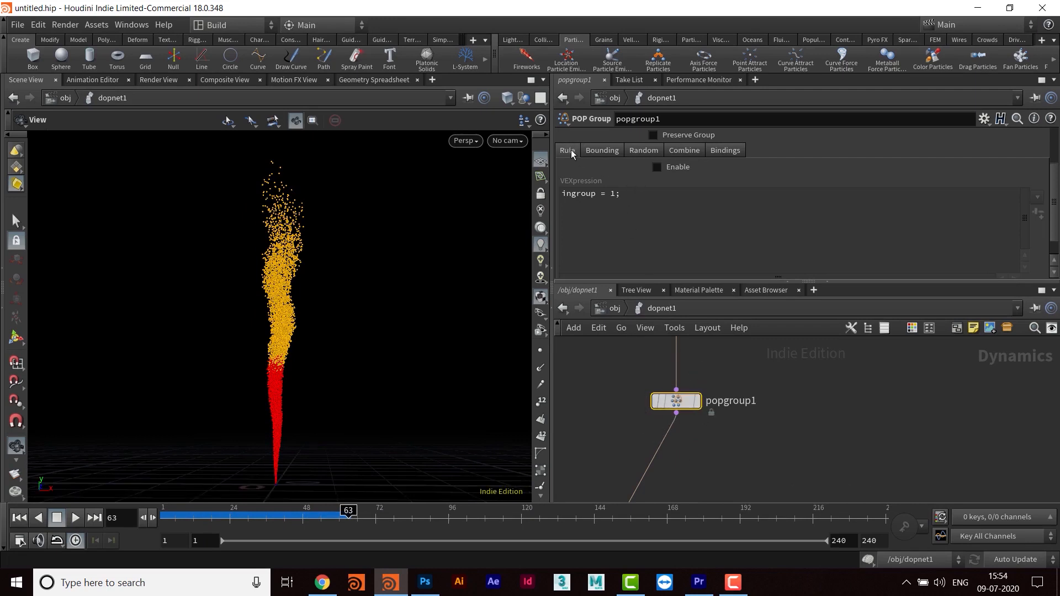
- Enable bounding on popgroup1 and raise the bounding box's Y center to 10
{"action": "left_click", "coordinate": [602, 150]}
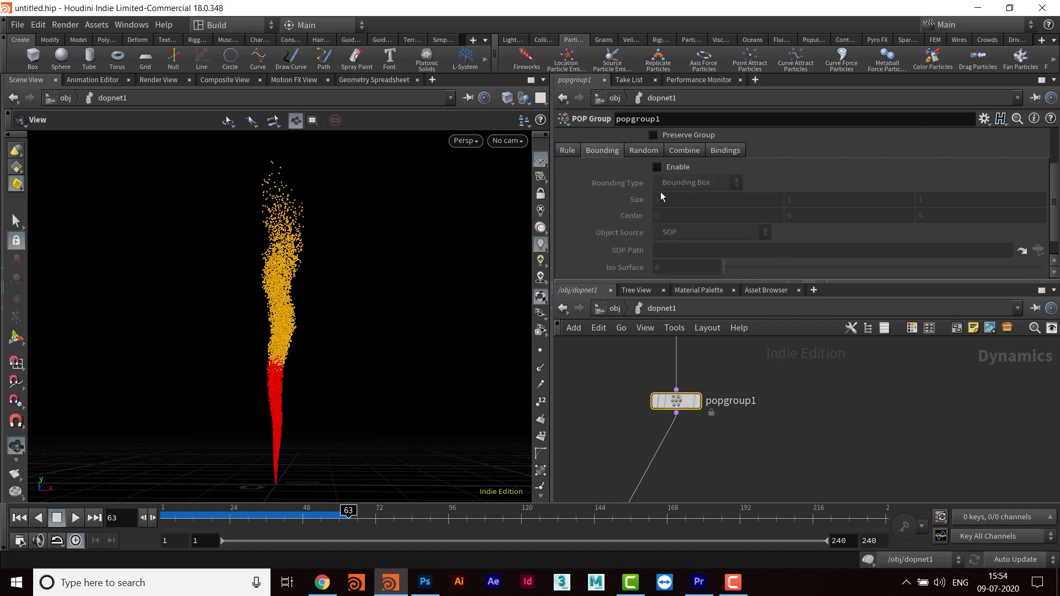
{"action": "left_click", "coordinate": [657, 167]}
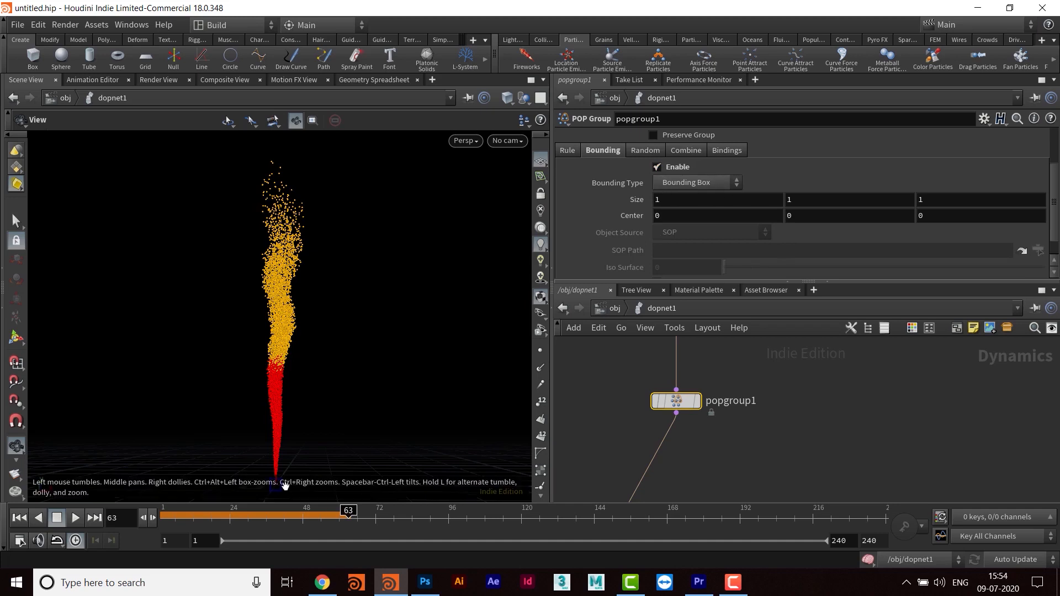
{"action": "left_click_drag", "start_coordinate": [390, 414], "coordinate": [322, 348]}
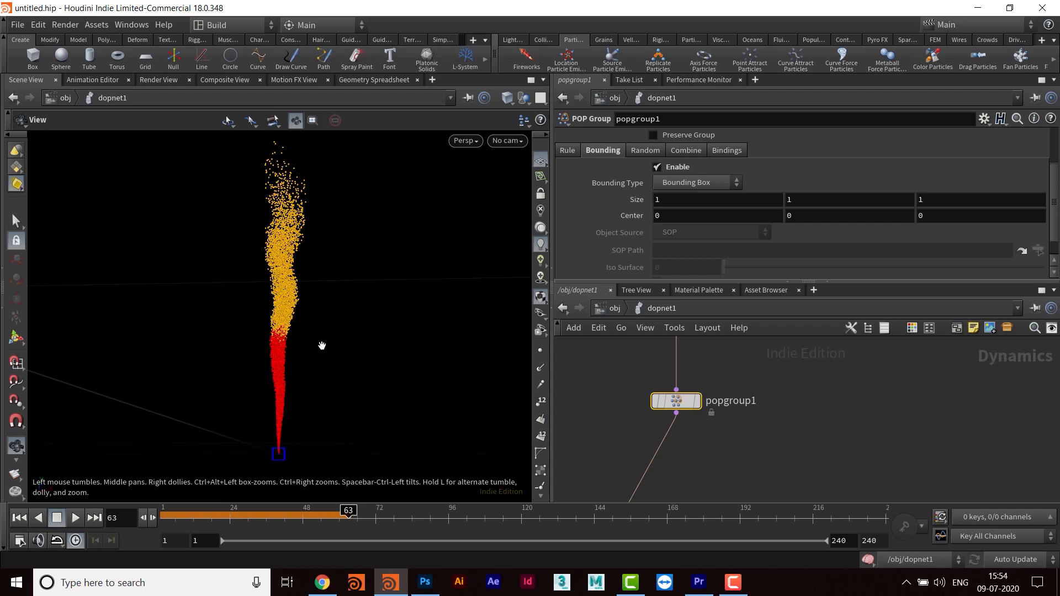
{"action": "left_click", "coordinate": [805, 216]}
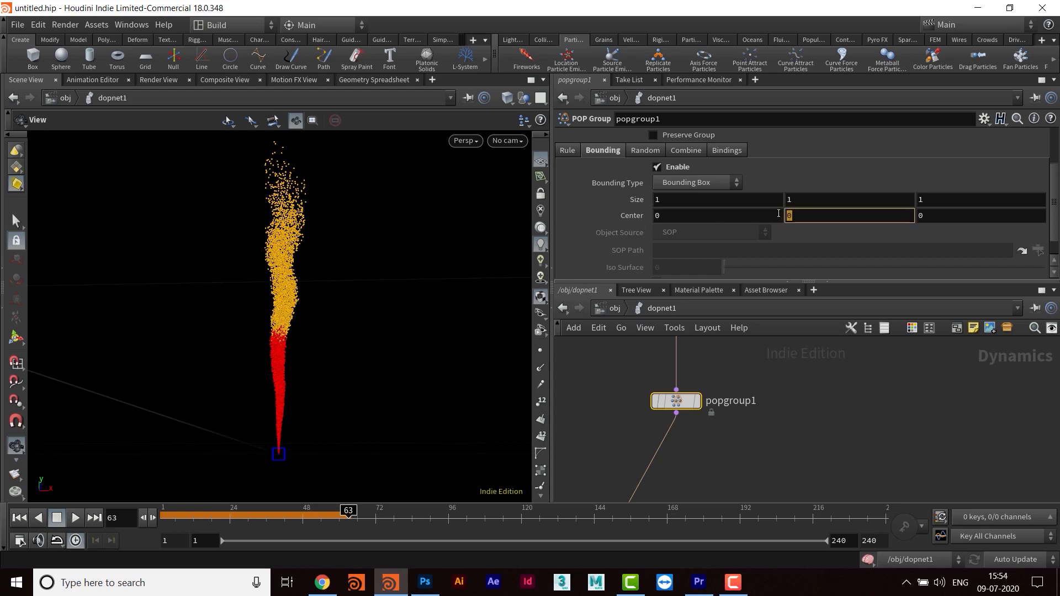
{"action": "type", "text": "1.5"}
{"action": "key", "text": "Return"}
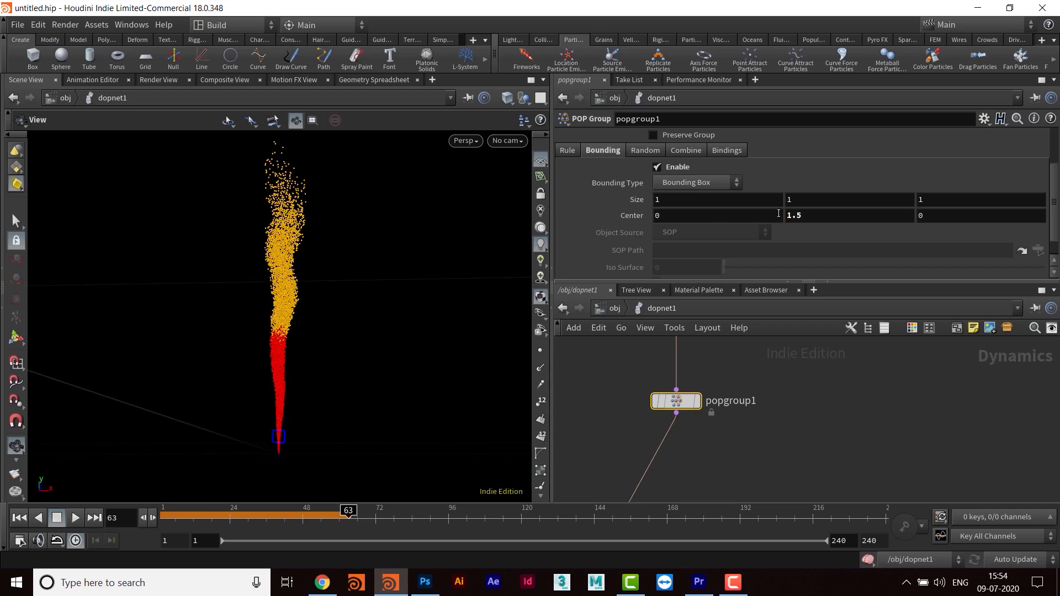
{"action": "left_click", "coordinate": [810, 216]}
{"action": "type", "text": "5"}
{"action": "key", "text": "Return"}
{"action": "left_click", "coordinate": [814, 219]}
{"action": "type", "text": "10"}
{"action": "key", "text": "Return"}
- Set popgroup1's bounding box size to 10 in X, Y and Z
{"action": "left_click_drag", "start_coordinate": [276, 339], "coordinate": [316, 353]}
{"action": "left_click_drag", "start_coordinate": [667, 198], "coordinate": [601, 206]}
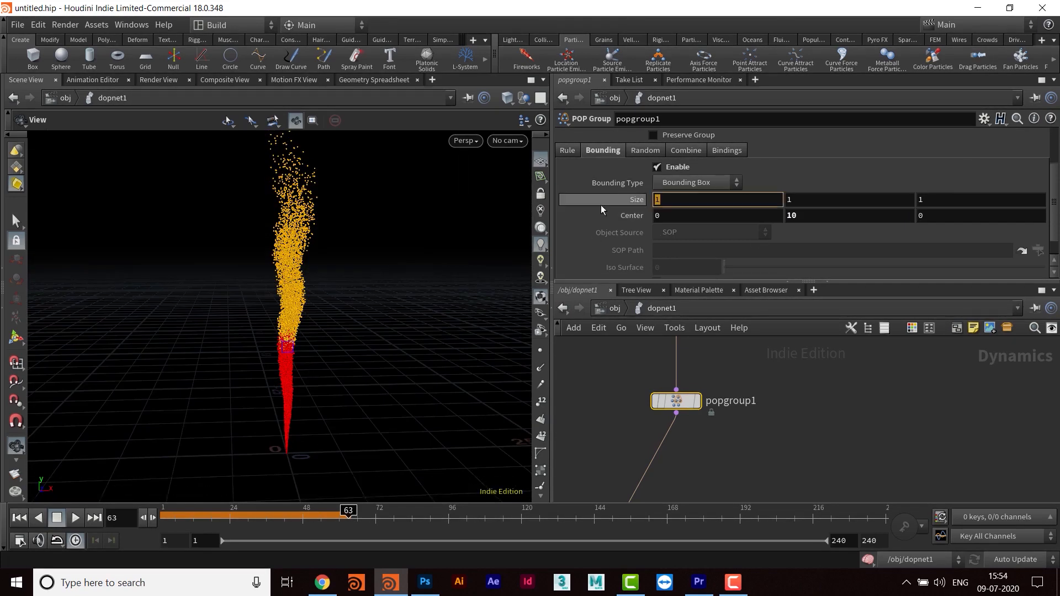
{"action": "type", "text": "5"}
{"action": "key", "text": "Return"}
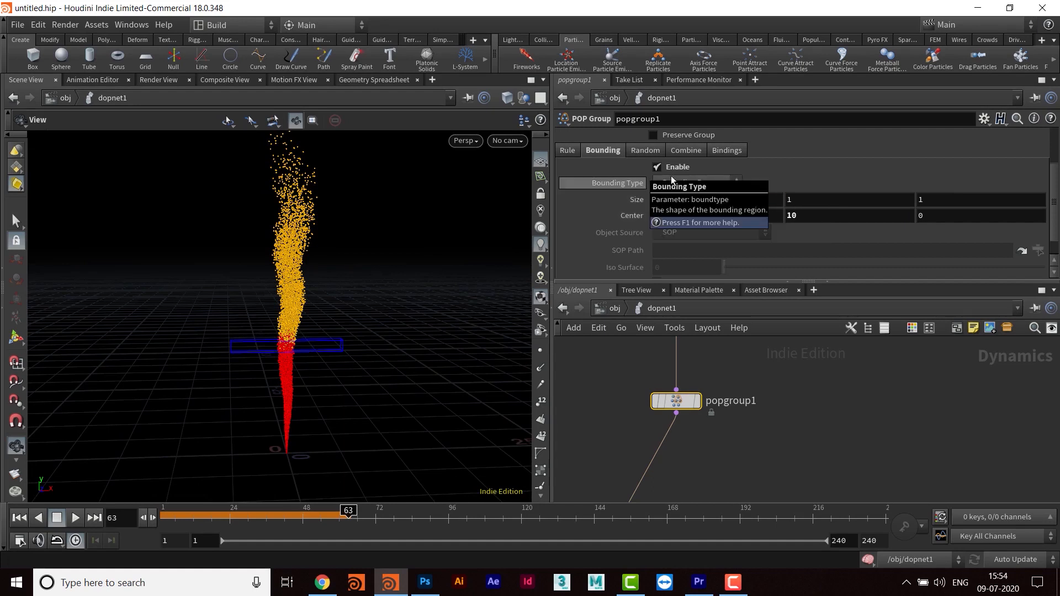
{"action": "key", "text": "Tab"}
{"action": "type", "text": "10"}
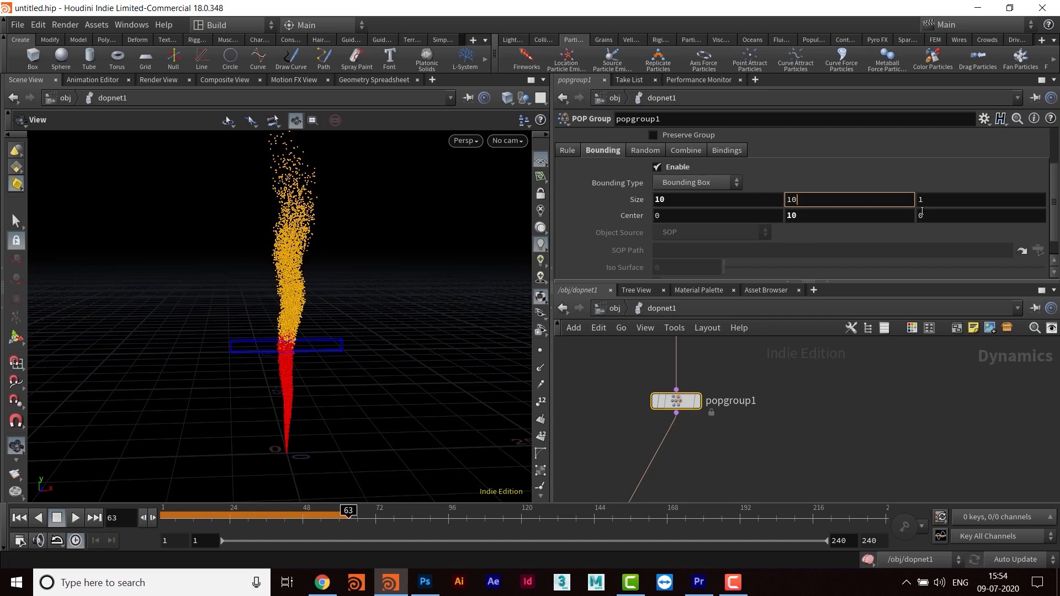
{"action": "key", "text": "Tab"}
{"action": "type", "text": "10"}
{"action": "key", "text": "Return"}
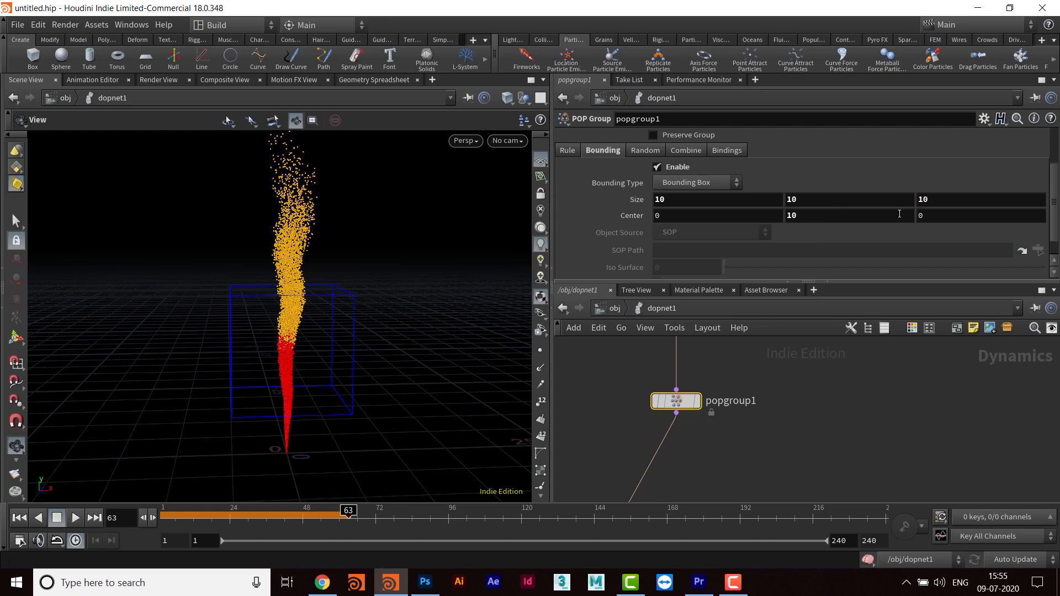
{"action": "left_click_drag", "start_coordinate": [440, 303], "coordinate": [367, 307]}
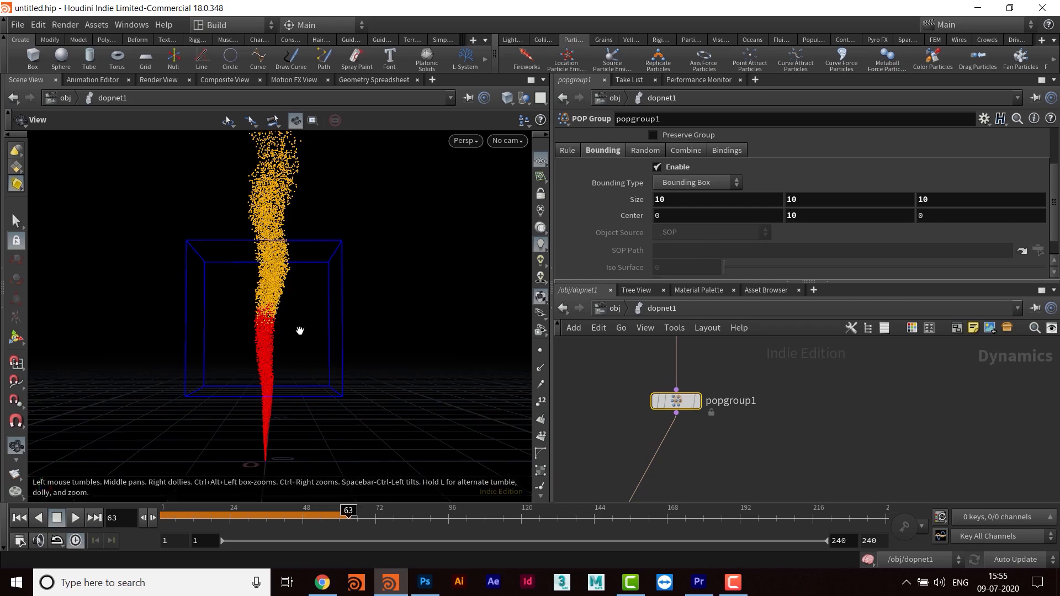
- Set the bounding box's Y size to 5 and its Y center to 15
{"action": "left_click", "coordinate": [818, 201]}
{"action": "type", "text": "5"}
{"action": "key", "text": "Return"}
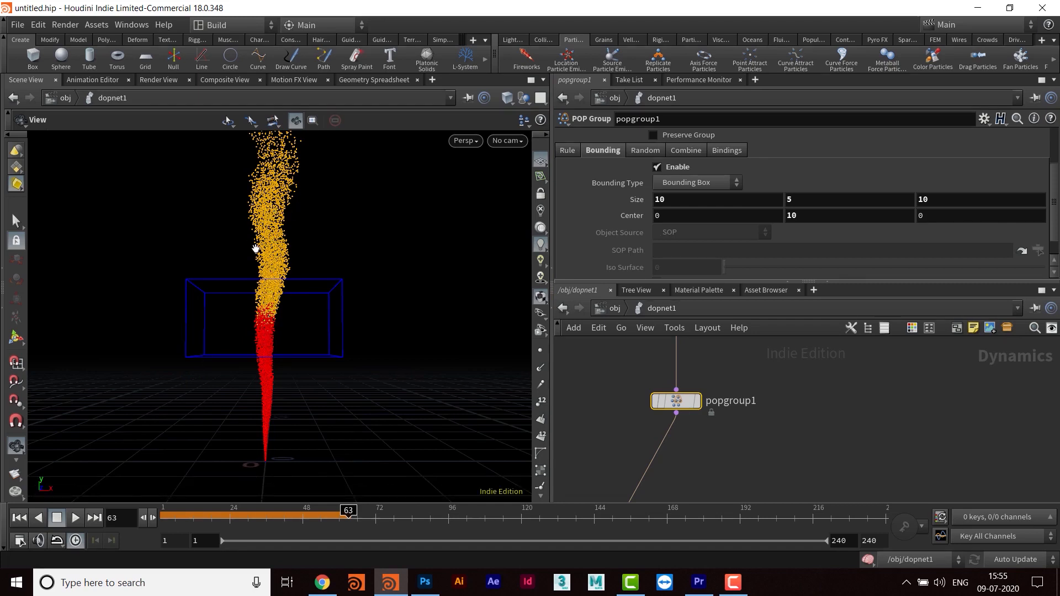
{"action": "left_click", "coordinate": [796, 217]}
{"action": "type", "text": "15"}
{"action": "key", "text": "Return"}
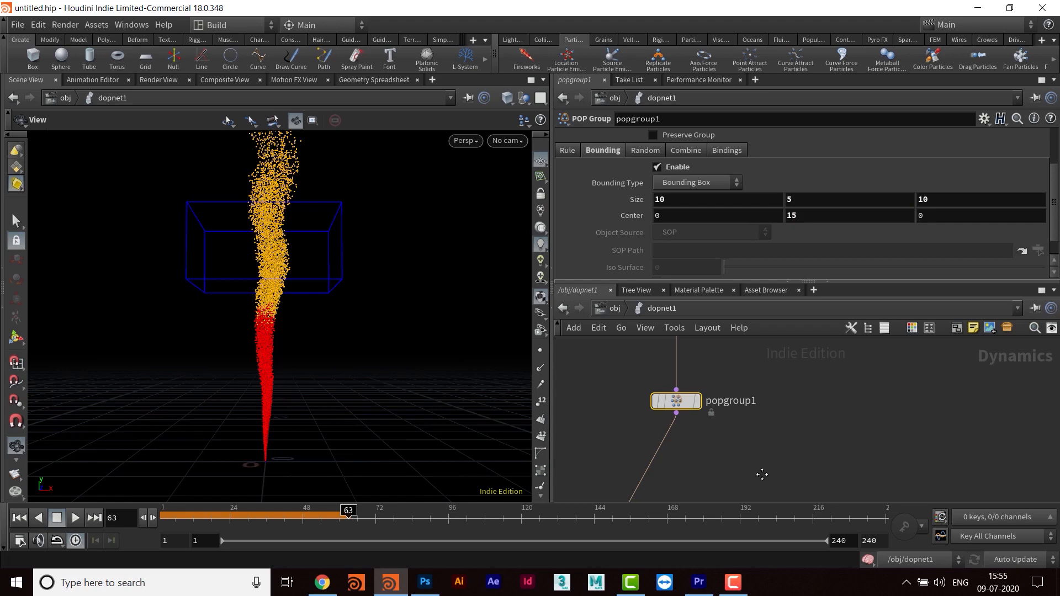
- Name popgroup1's particle group bbox_grp
{"action": "middle_click_drag", "start_coordinate": [761, 475], "coordinate": [772, 472]}
{"action": "left_click_drag", "start_coordinate": [755, 283], "coordinate": [756, 366]}
{"action": "left_click", "coordinate": [671, 180]}
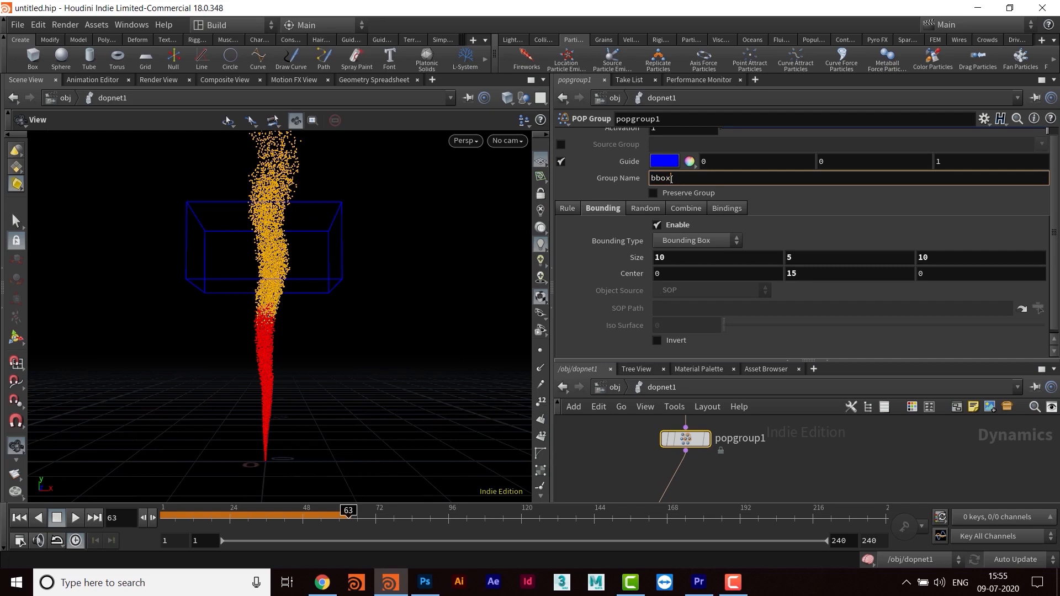
{"action": "type", "text": "rp"}
{"action": "key", "text": "Return"}
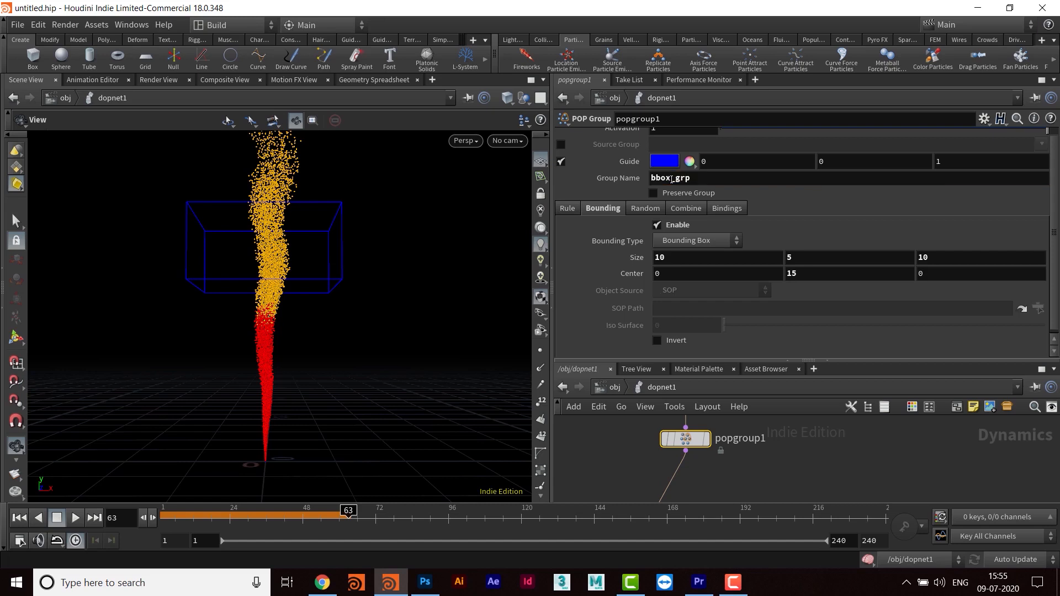
- Add a POP Color node directly below popgroup1, wire it into the chain and tidy the network layout
{"action": "left_click_drag", "start_coordinate": [768, 360], "coordinate": [749, 237]}
{"action": "middle_click_drag", "start_coordinate": [725, 403], "coordinate": [760, 421]}
{"action": "left_click", "coordinate": [760, 421]}
{"action": "key", "text": "Tab"}
{"action": "type", "text": "colo"}
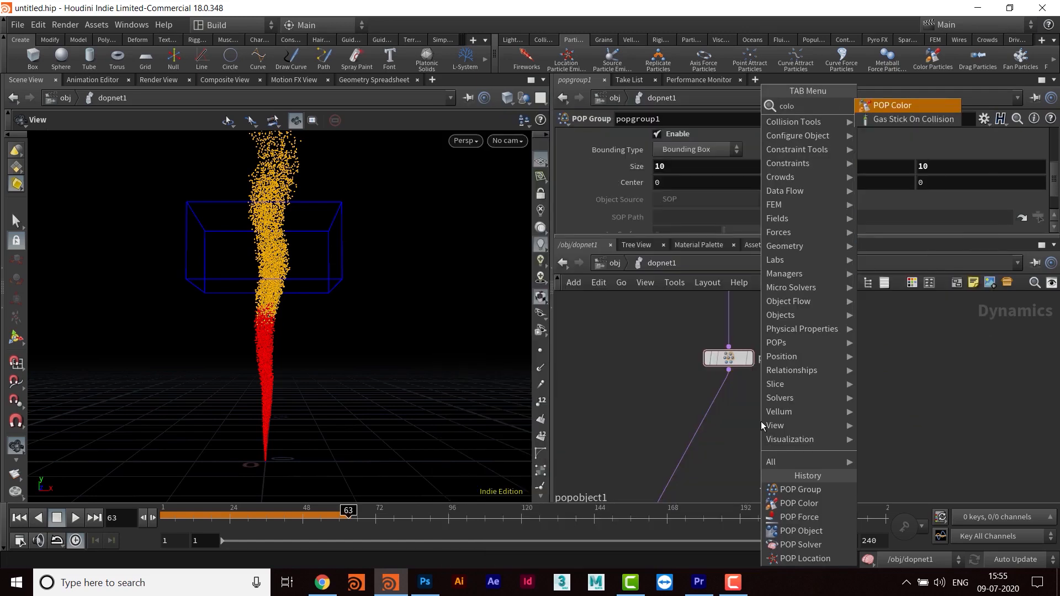
{"action": "key", "text": "Return"}
{"action": "left_click", "coordinate": [760, 422]}
{"action": "left_click_drag", "start_coordinate": [760, 421], "coordinate": [712, 423]}
{"action": "key", "text": "l"}
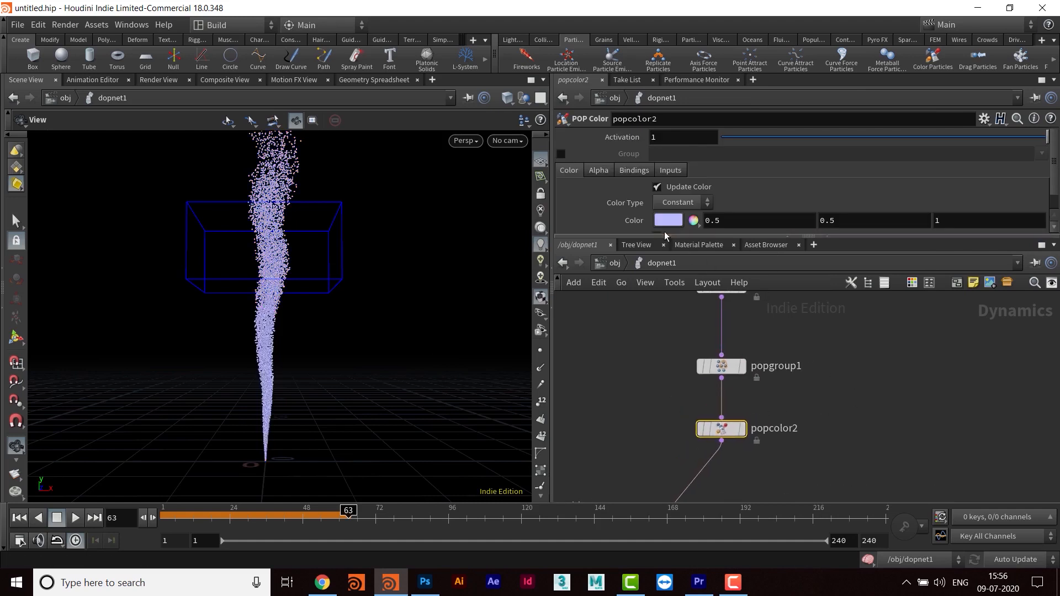
- Set popcolor2's constant color to pure green (0, 1, 0)
{"action": "left_click_drag", "start_coordinate": [669, 289], "coordinate": [669, 290]}
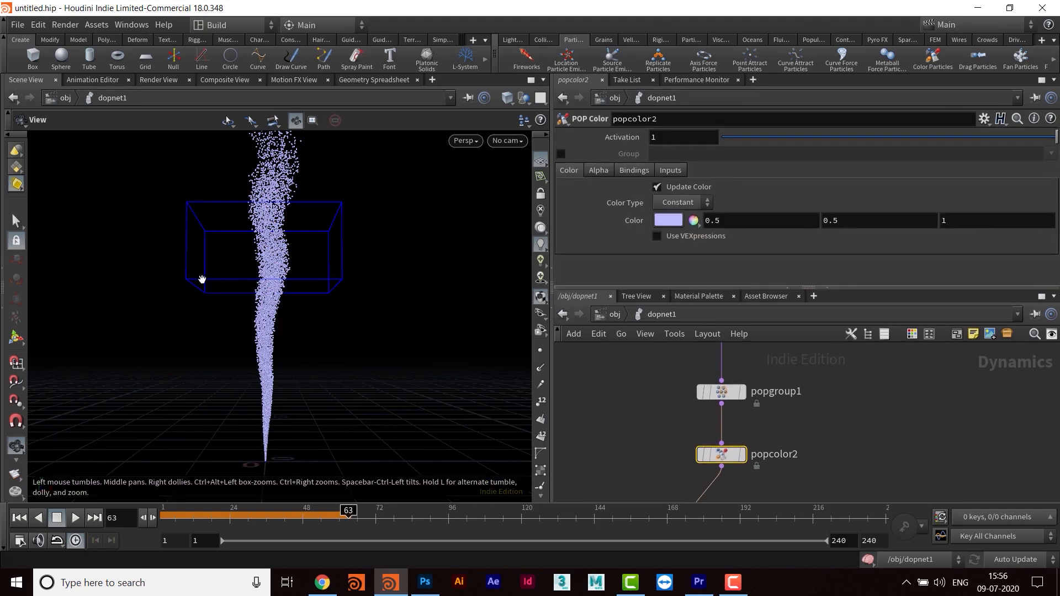
{"action": "left_click", "coordinate": [666, 220]}
{"action": "left_click", "coordinate": [767, 128]}
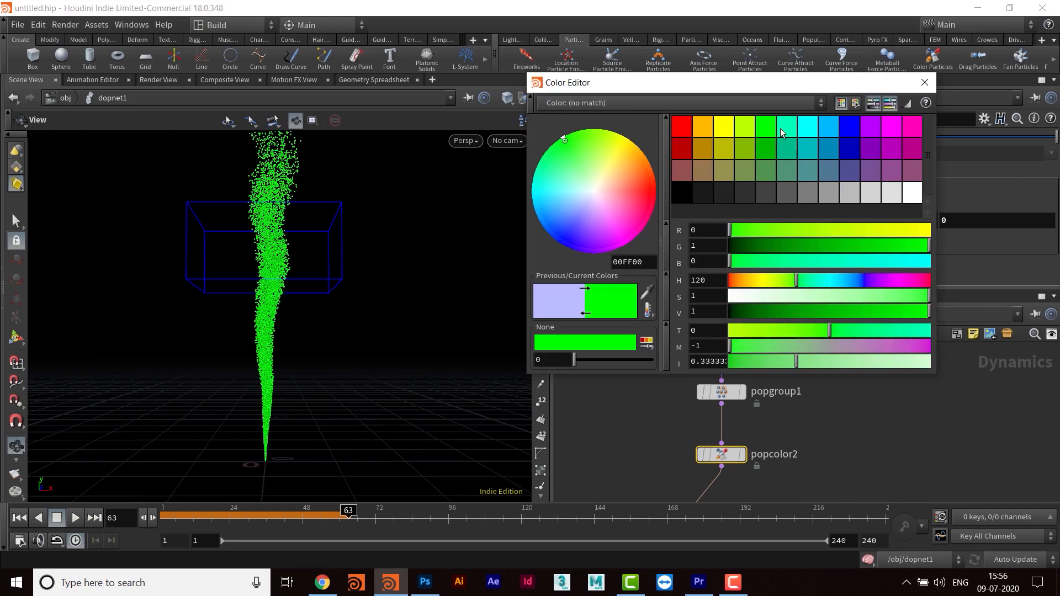
{"action": "left_click", "coordinate": [925, 83]}
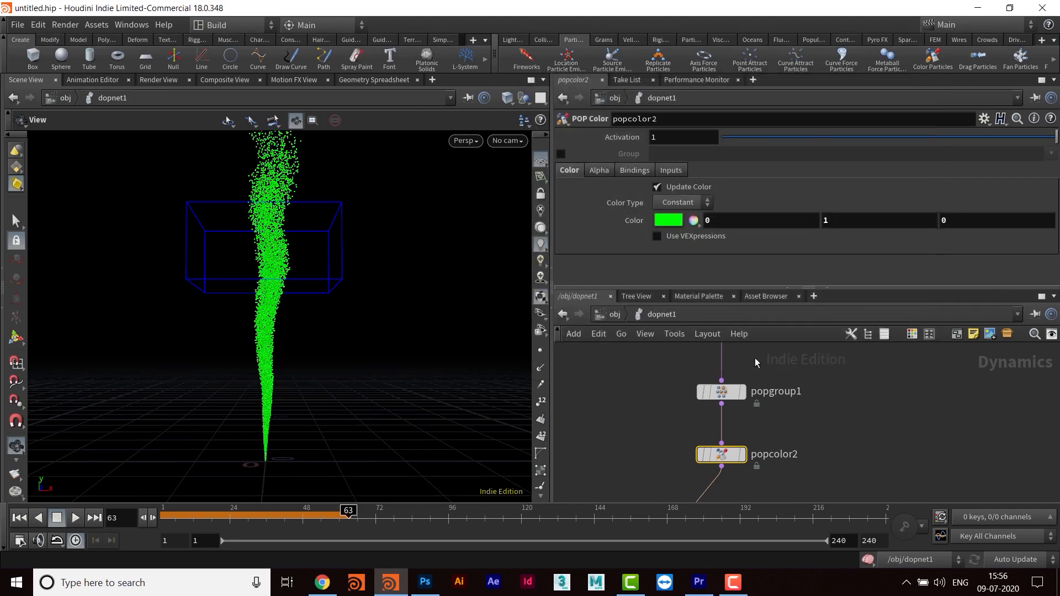
- Enable the group restriction on popcolor2 and limit it to bbox_grp
{"action": "left_click", "coordinate": [561, 153]}
{"action": "left_click", "coordinate": [1050, 154]}
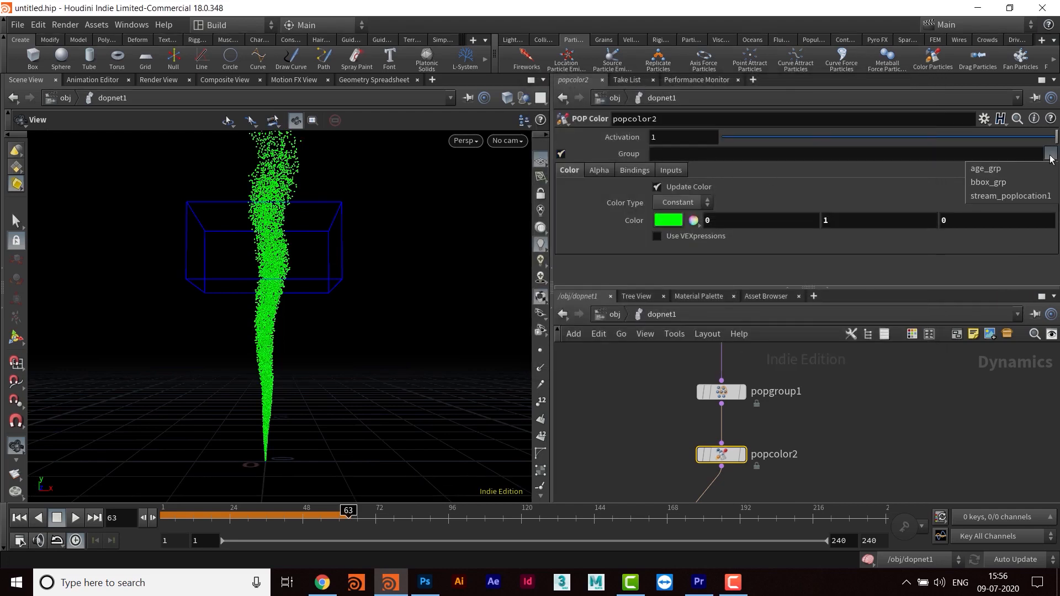
{"action": "left_click", "coordinate": [1008, 185]}
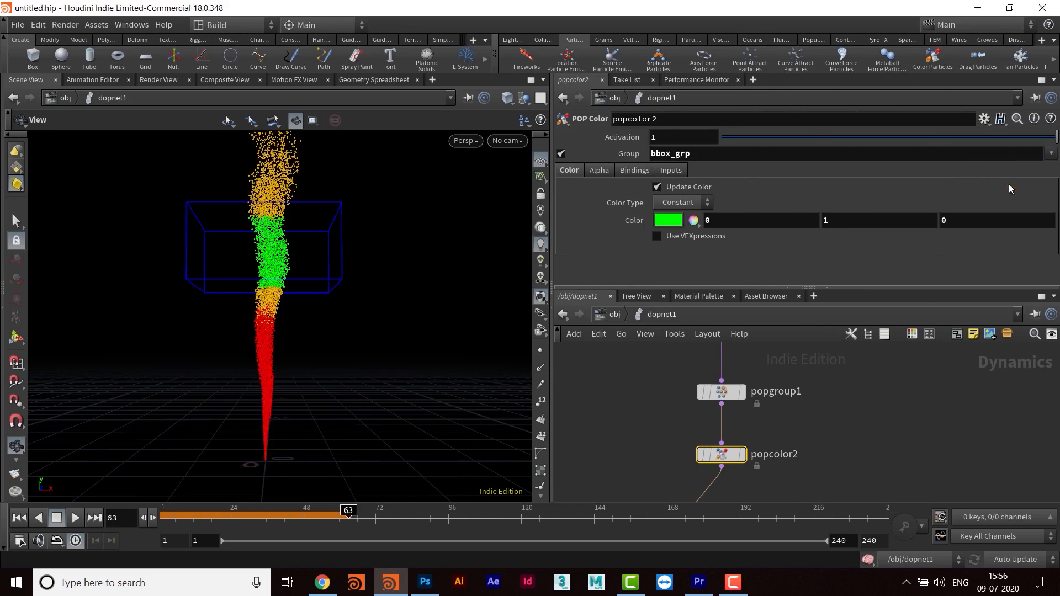
- Play the simulation from the first frame to check the box coloring, then stop and return to the first frame
{"action": "left_click", "coordinate": [19, 517]}
{"action": "left_click", "coordinate": [76, 517]}
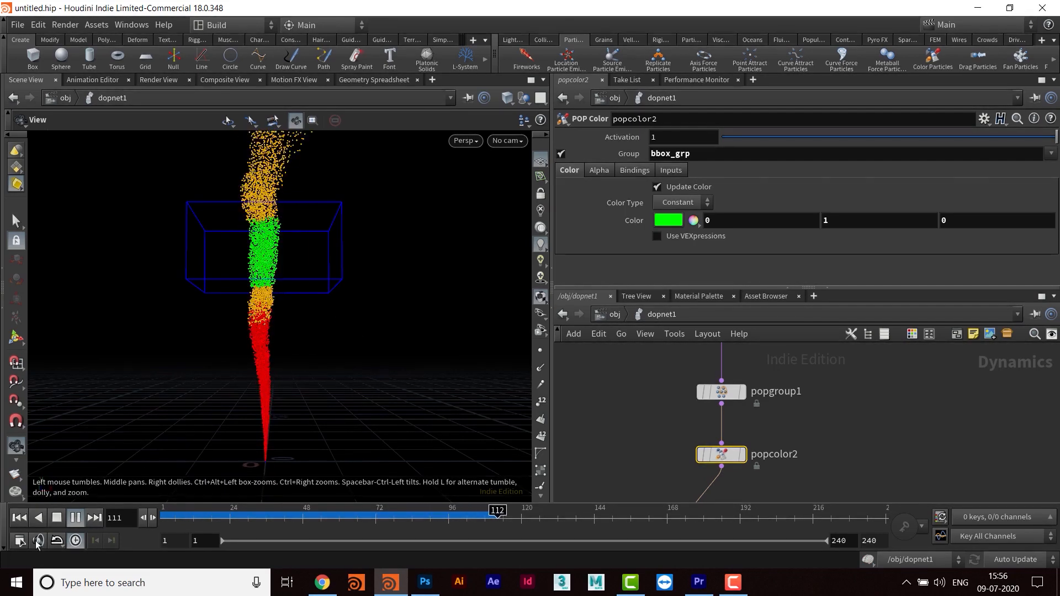
{"action": "left_click", "coordinate": [76, 518]}
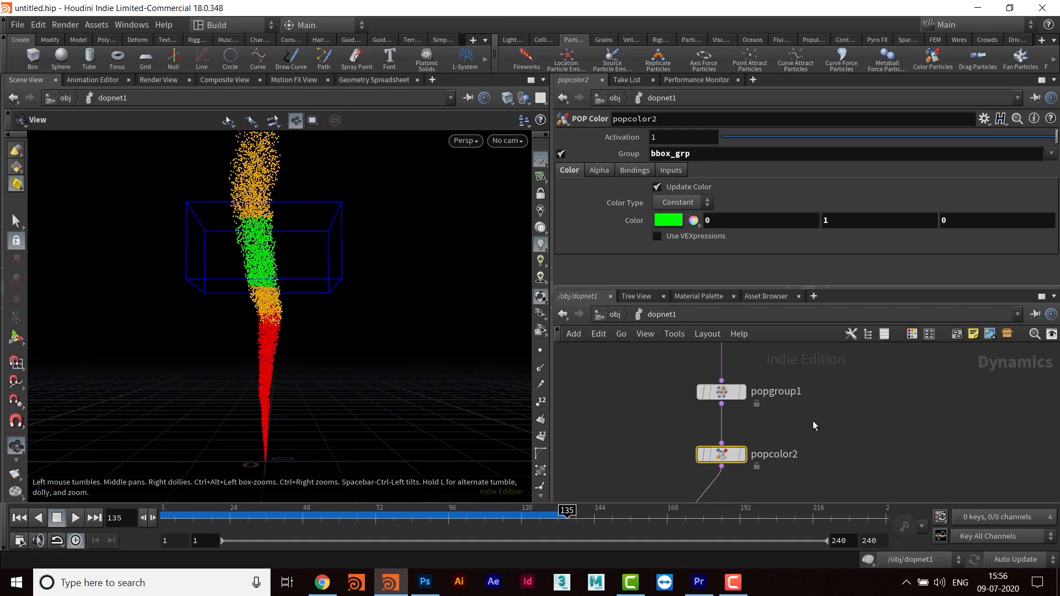
{"action": "middle_click_drag", "start_coordinate": [813, 425], "coordinate": [797, 433]}
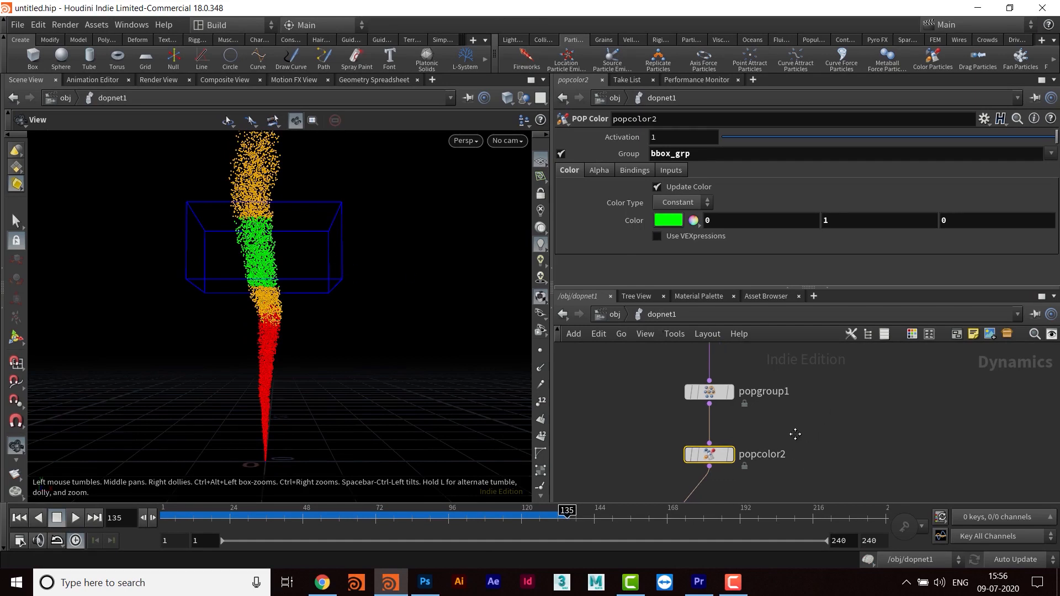
{"action": "left_click", "coordinate": [18, 520]}
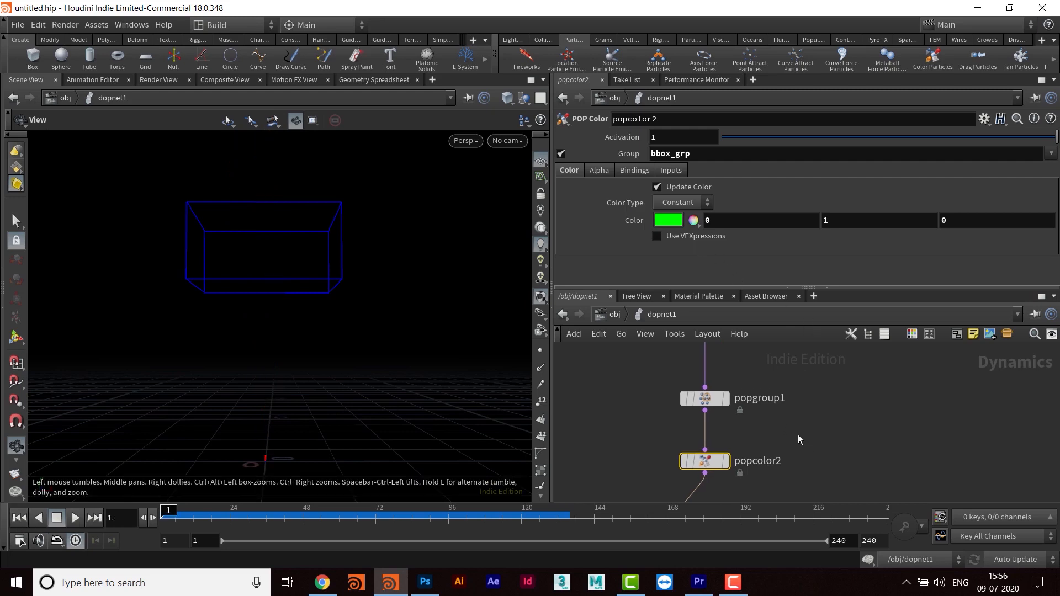
- Set popgroup1's bounding box Y center to 5 and keyframe it at frame 1
{"action": "mouse_move", "coordinate": [713, 405]}
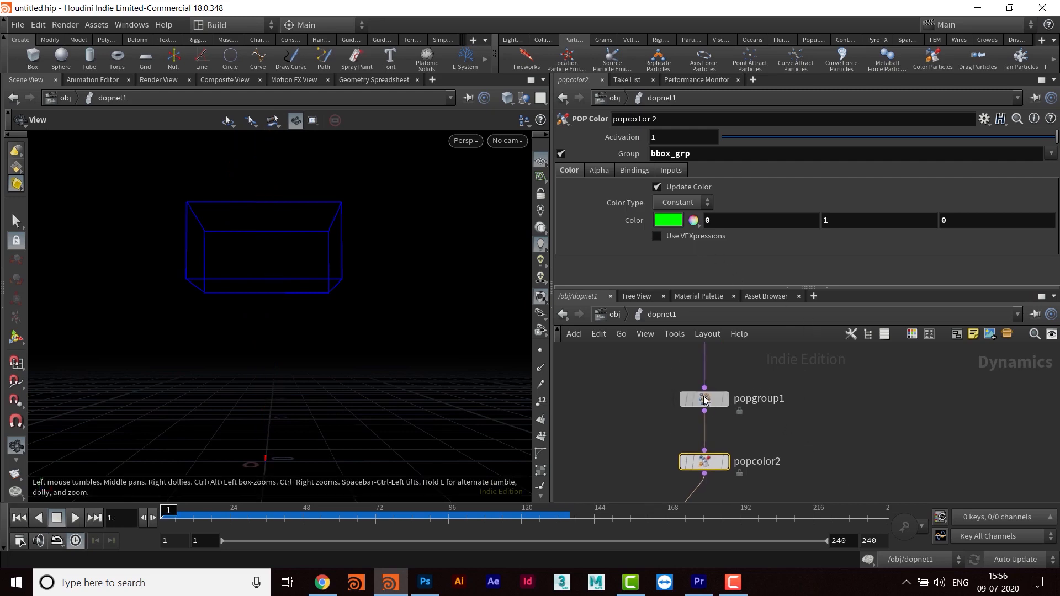
{"action": "left_click", "coordinate": [714, 403]}
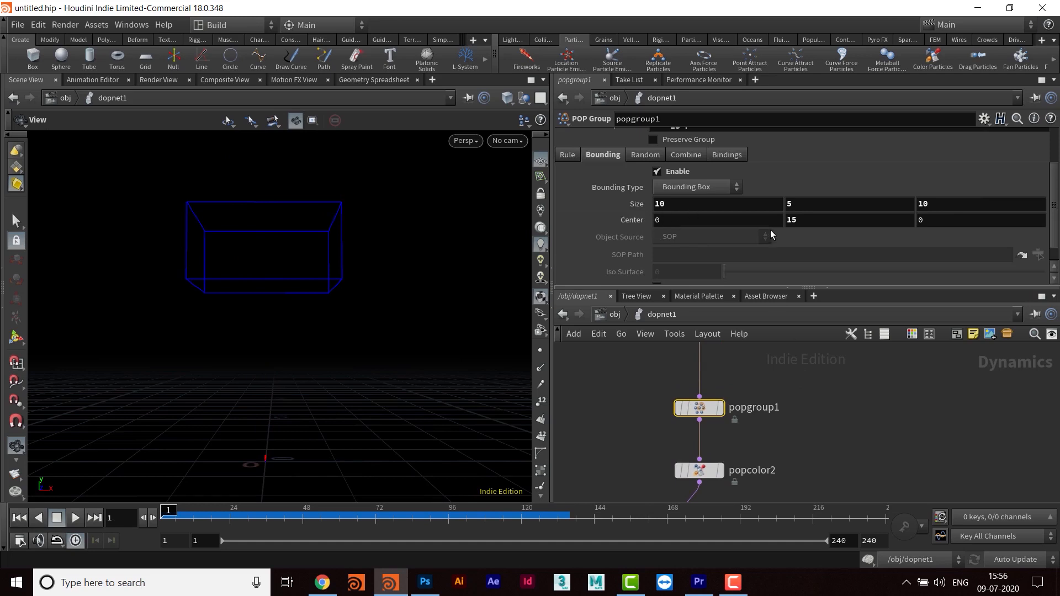
{"action": "left_click", "coordinate": [826, 221]}
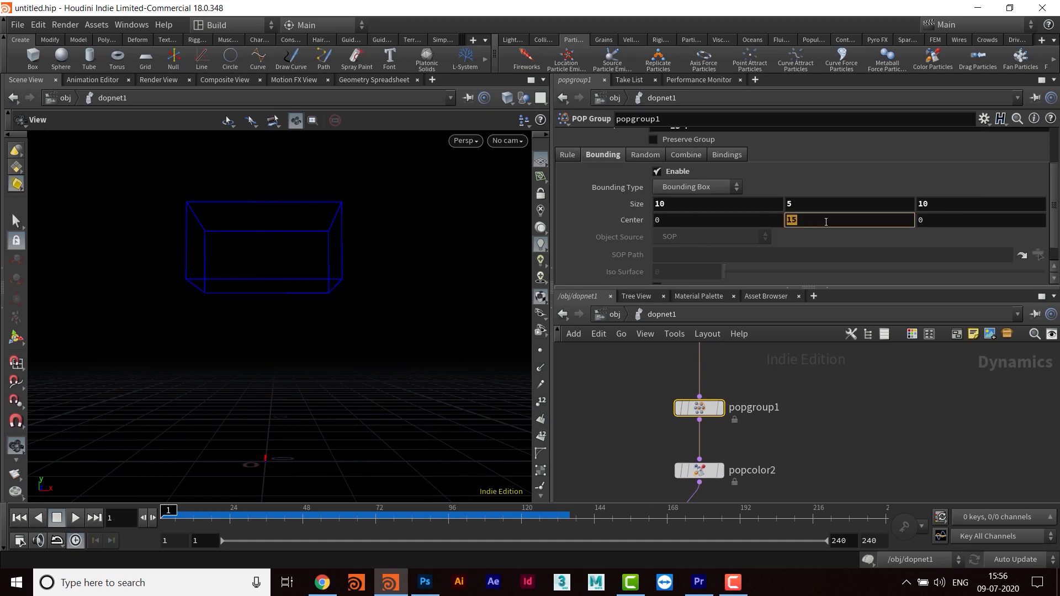
{"action": "type", "text": "5"}
{"action": "key", "text": "Return"}
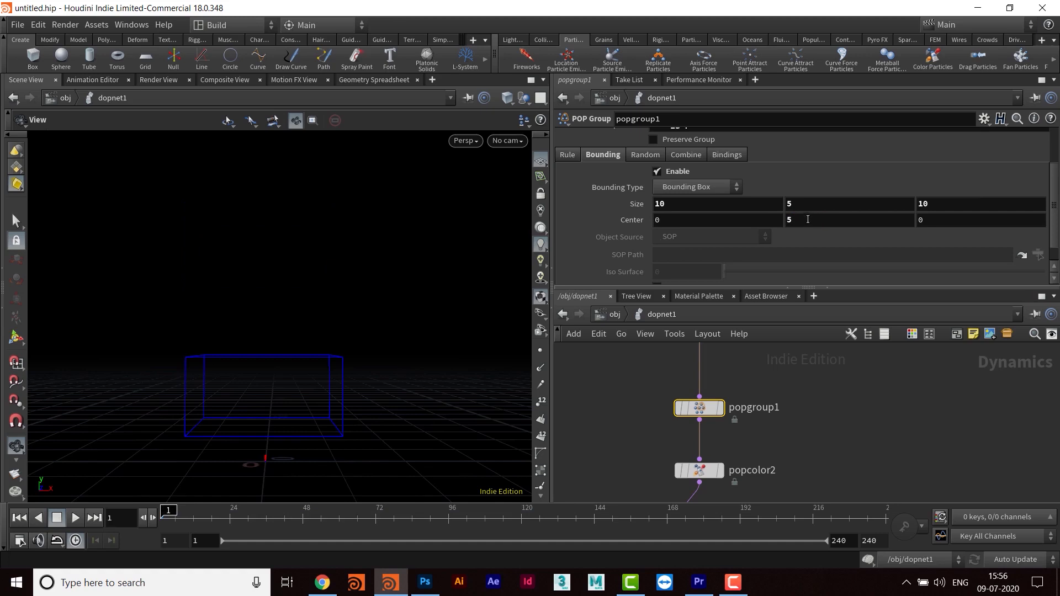
{"action": "left_click", "coordinate": [806, 221], "text": "alt"}
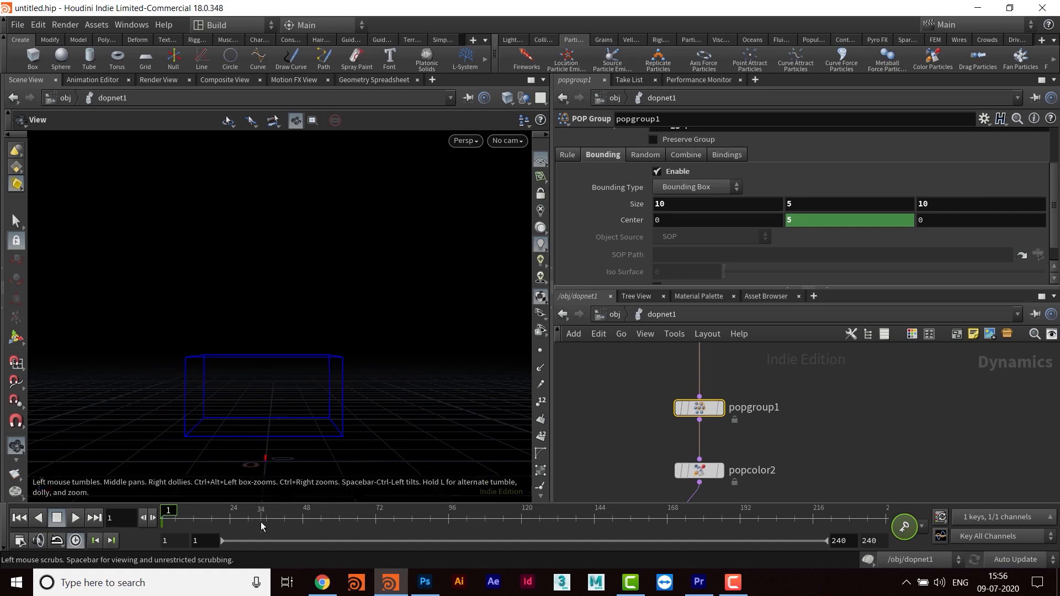
- Go to frame 30, set the bounding box's Y center to 15 and keyframe it
{"action": "left_click", "coordinate": [112, 518]}
{"action": "type", "text": "30"}
{"action": "key", "text": "Return"}
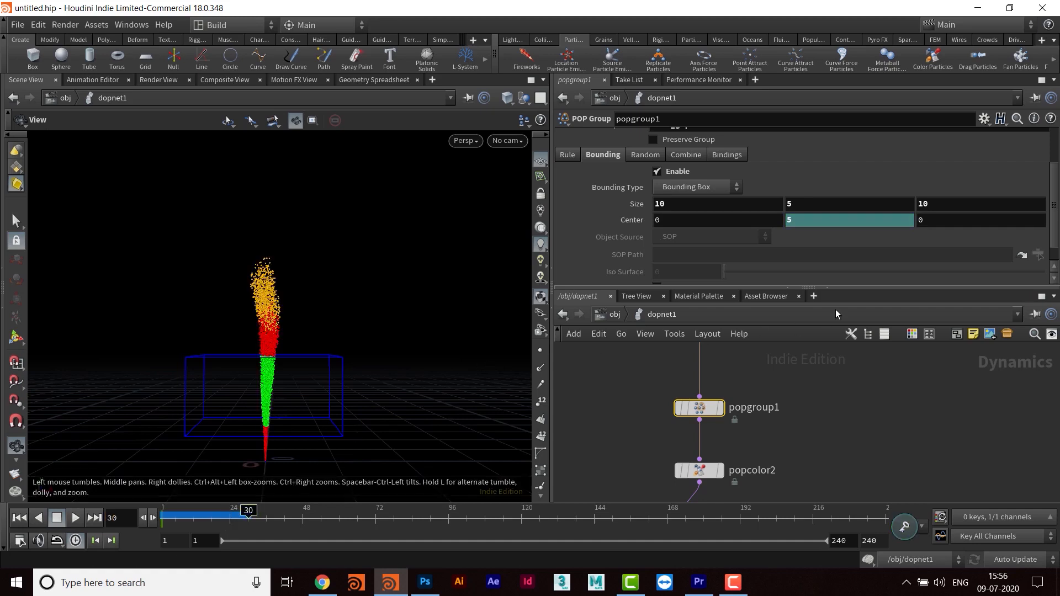
{"action": "left_click_drag", "start_coordinate": [807, 220], "coordinate": [787, 221]}
{"action": "key", "text": "Return"}
{"action": "left_click_drag", "start_coordinate": [804, 223], "coordinate": [764, 222]}
{"action": "type", "text": "1"}
{"action": "key", "text": "Return"}
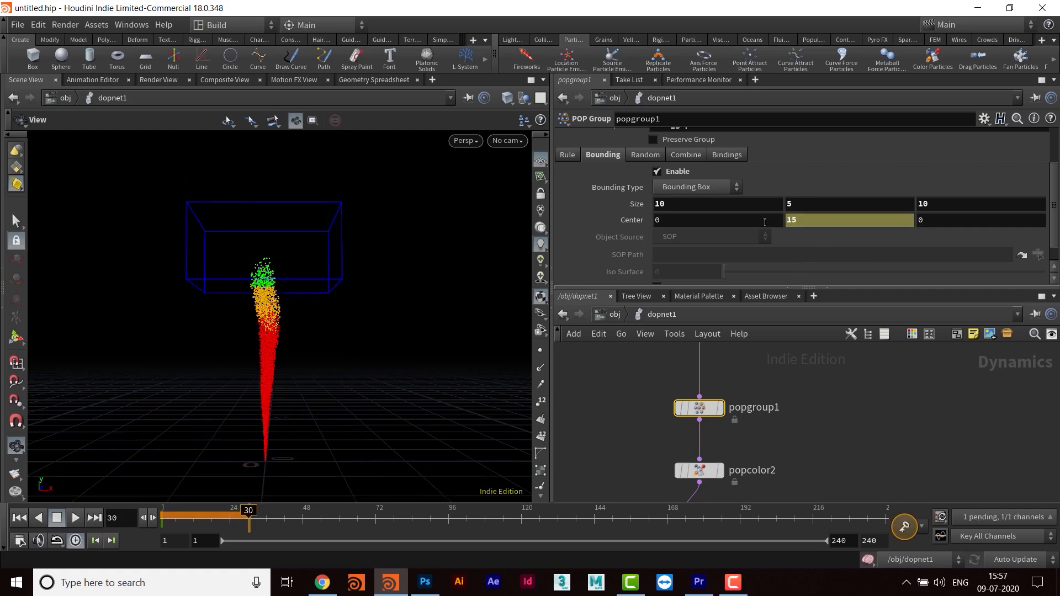
{"action": "left_click", "coordinate": [801, 218], "text": "alt"}
- Play the animated bounding box from the first frame, then stop and rewind to the start
{"action": "left_click", "coordinate": [19, 517]}
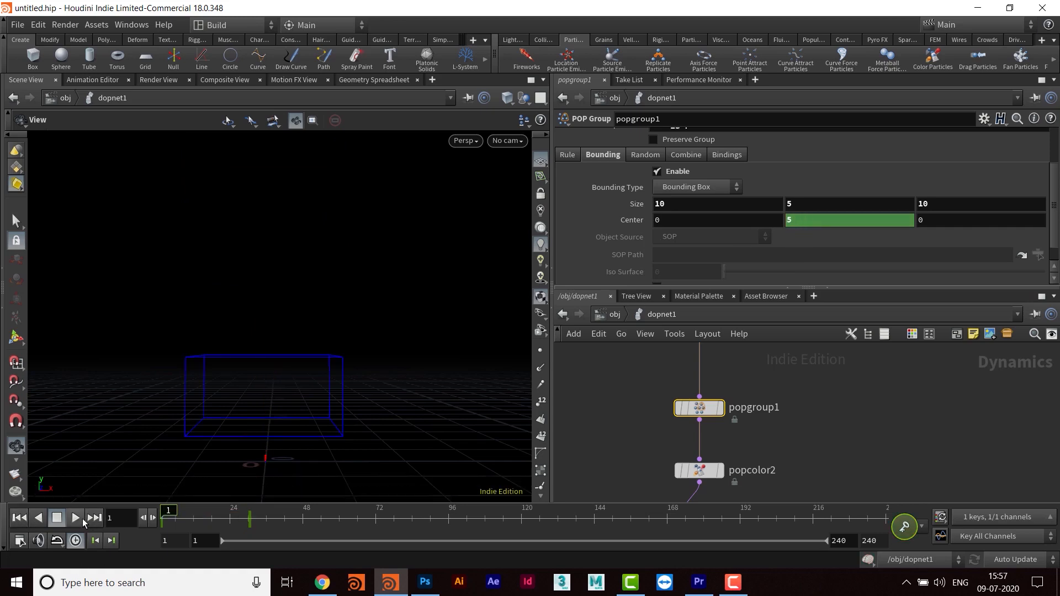
{"action": "left_click", "coordinate": [76, 520]}
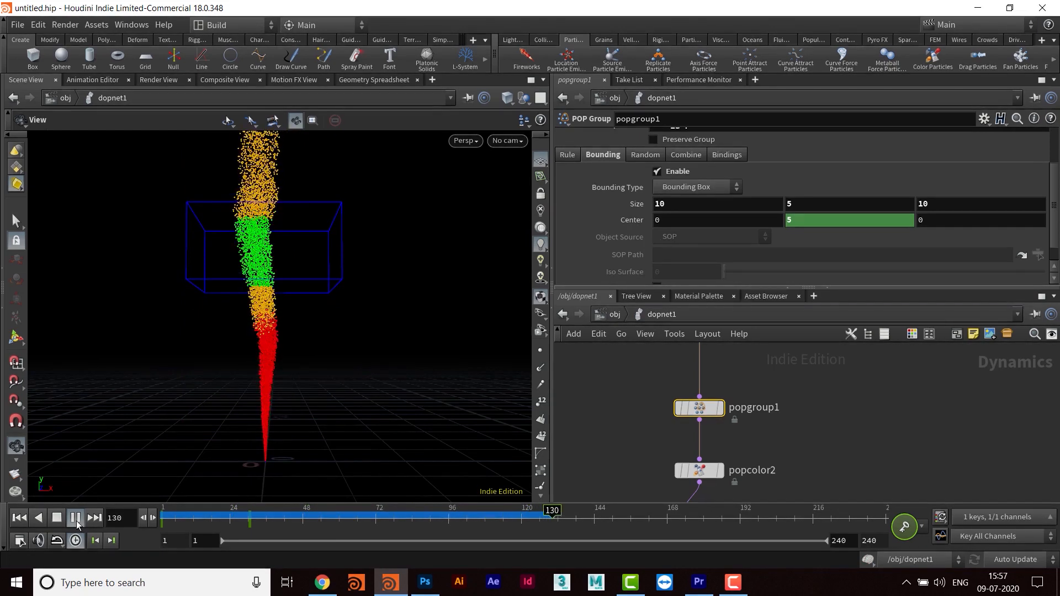
{"action": "left_click", "coordinate": [76, 520]}
{"action": "left_click", "coordinate": [19, 518]}
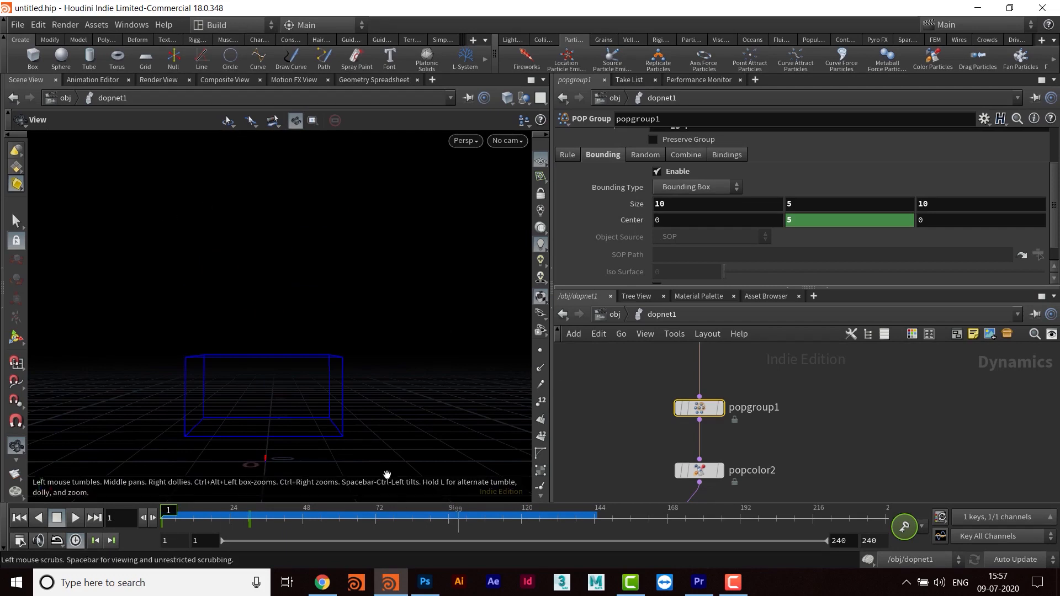
- Open the Animation Editor, widen its pane, and check the dope sheet before returning to the graph view
{"action": "left_click", "coordinate": [95, 81]}
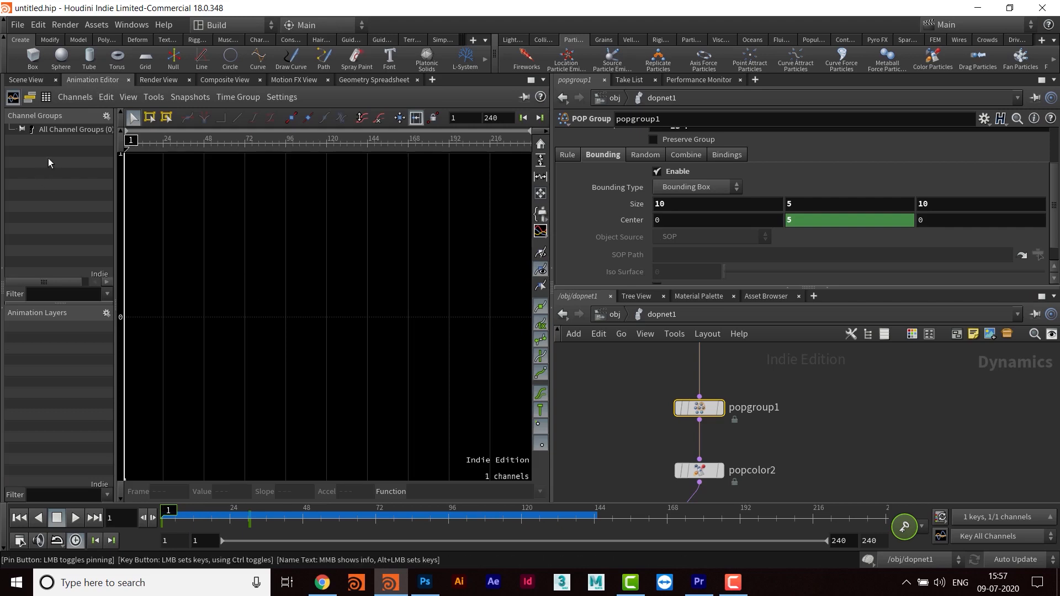
{"action": "middle_click_drag", "start_coordinate": [777, 471], "coordinate": [784, 449]}
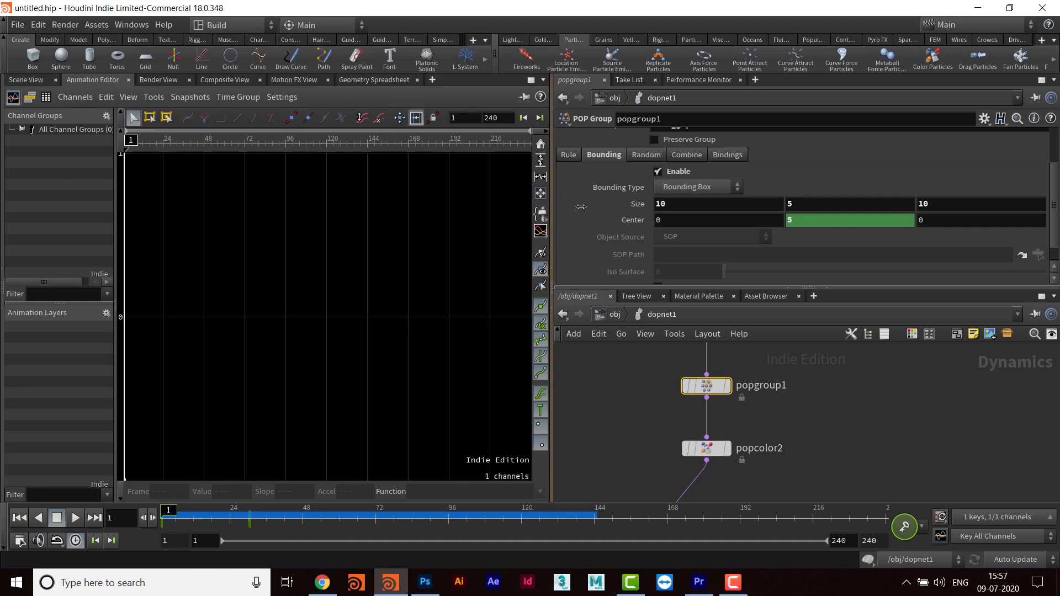
{"action": "left_click_drag", "start_coordinate": [552, 215], "coordinate": [584, 215]}
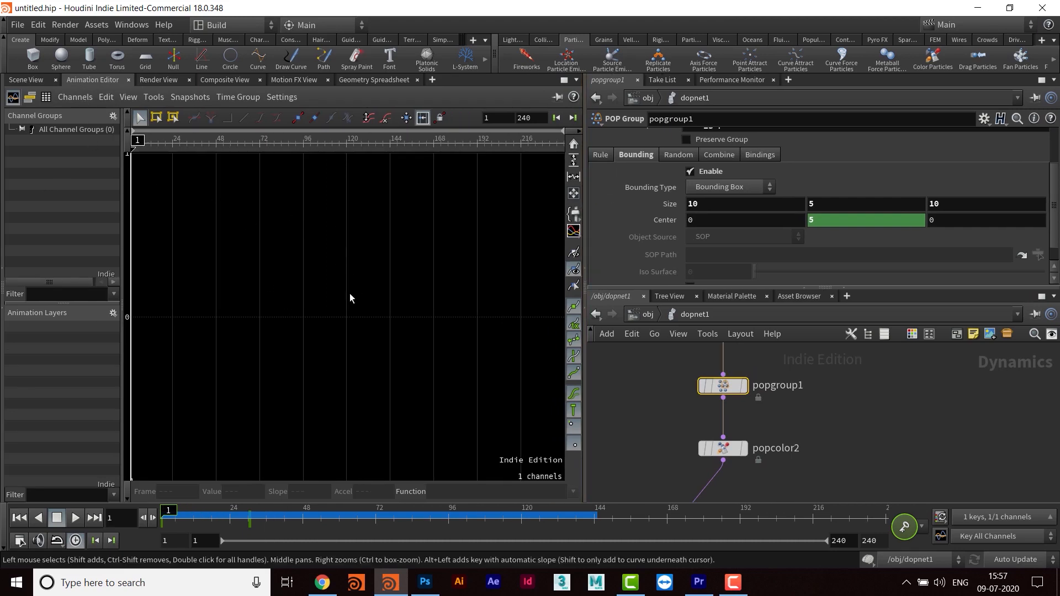
{"action": "left_click", "coordinate": [35, 98]}
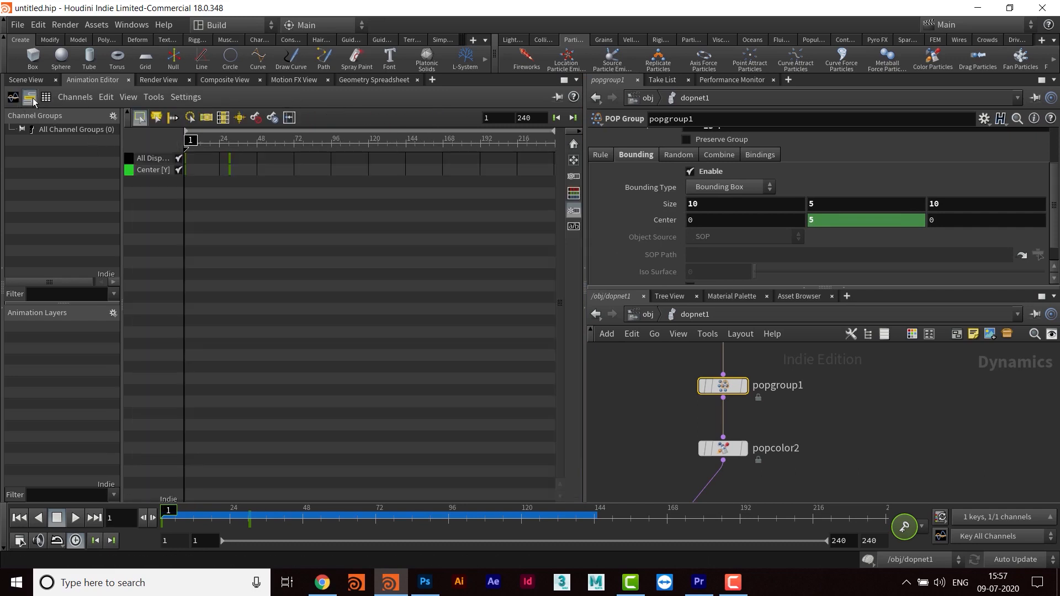
{"action": "left_click", "coordinate": [13, 99]}
- Bring the Y center curve into view in the graph and select both of its keyframes
{"action": "scroll", "coordinate": [372, 298], "scroll_direction": "down", "scroll_amount": 6}
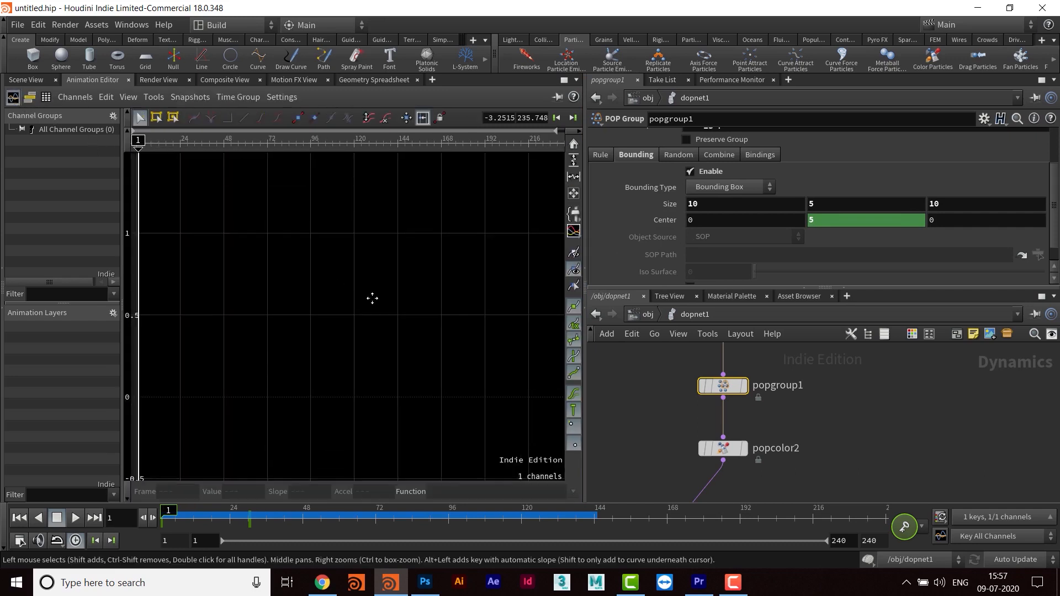
{"action": "middle_click_drag", "start_coordinate": [360, 237], "coordinate": [343, 382]}
{"action": "middle_click_drag", "start_coordinate": [298, 315], "coordinate": [444, 326]}
{"action": "scroll", "coordinate": [345, 312], "scroll_direction": "down", "scroll_amount": 3}
{"action": "middle_click_drag", "start_coordinate": [345, 311], "coordinate": [426, 352]}
{"action": "scroll", "coordinate": [350, 406], "scroll_direction": "down", "scroll_amount": 7}
{"action": "scroll", "coordinate": [364, 317], "scroll_direction": "up", "scroll_amount": 4}
{"action": "left_click_drag", "start_coordinate": [201, 202], "coordinate": [440, 387]}
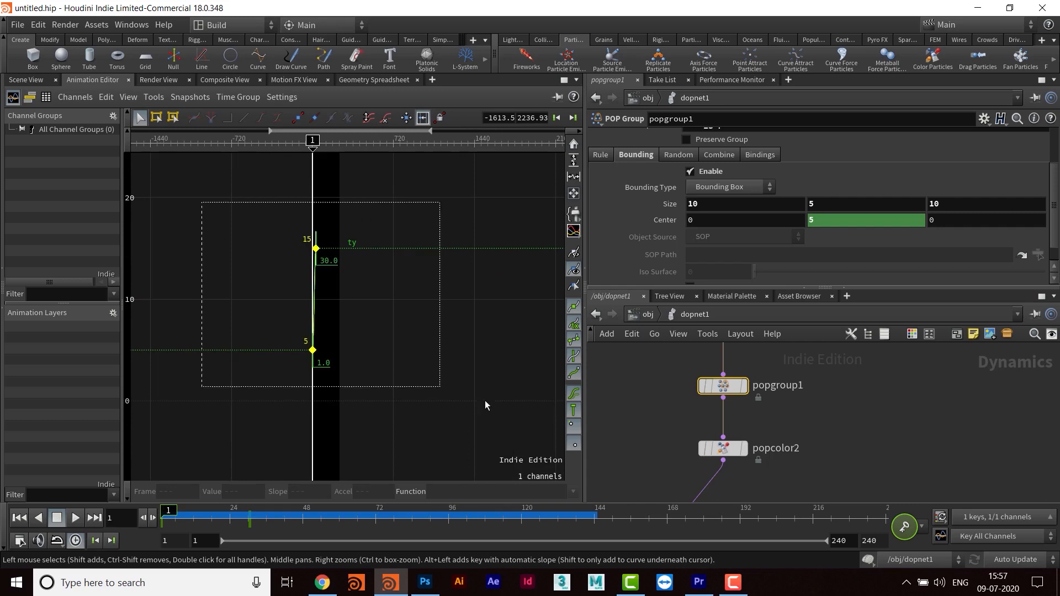
{"action": "middle_click_drag", "start_coordinate": [400, 320], "coordinate": [351, 355]}
{"action": "scroll", "coordinate": [357, 350], "scroll_direction": "up", "scroll_amount": 2}
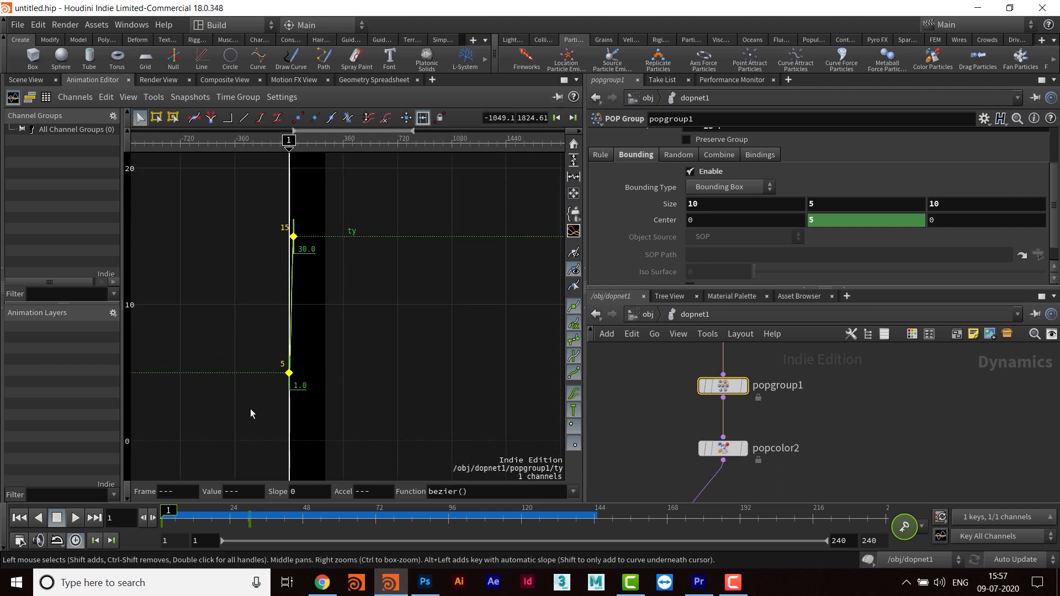
- Raise the Y center curve's lower keyframe to about 5.1 and its upper keyframe to about 15.2
{"action": "left_click_drag", "start_coordinate": [292, 377], "coordinate": [292, 373]}
{"action": "left_click_drag", "start_coordinate": [184, 202], "coordinate": [405, 399]}
{"action": "left_click", "coordinate": [298, 245]}
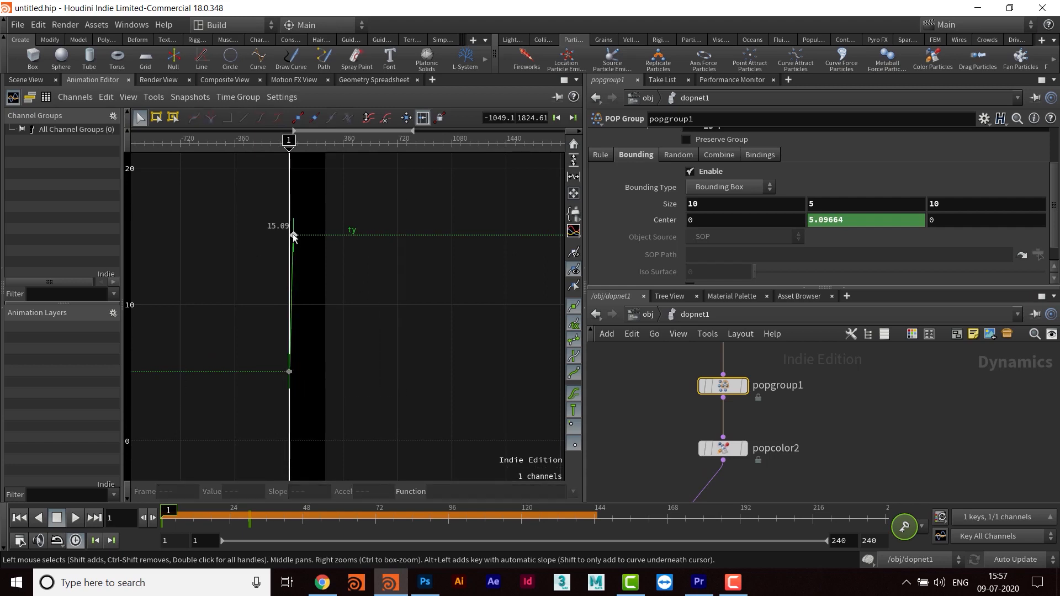
{"action": "left_click_drag", "start_coordinate": [293, 236], "coordinate": [293, 234]}
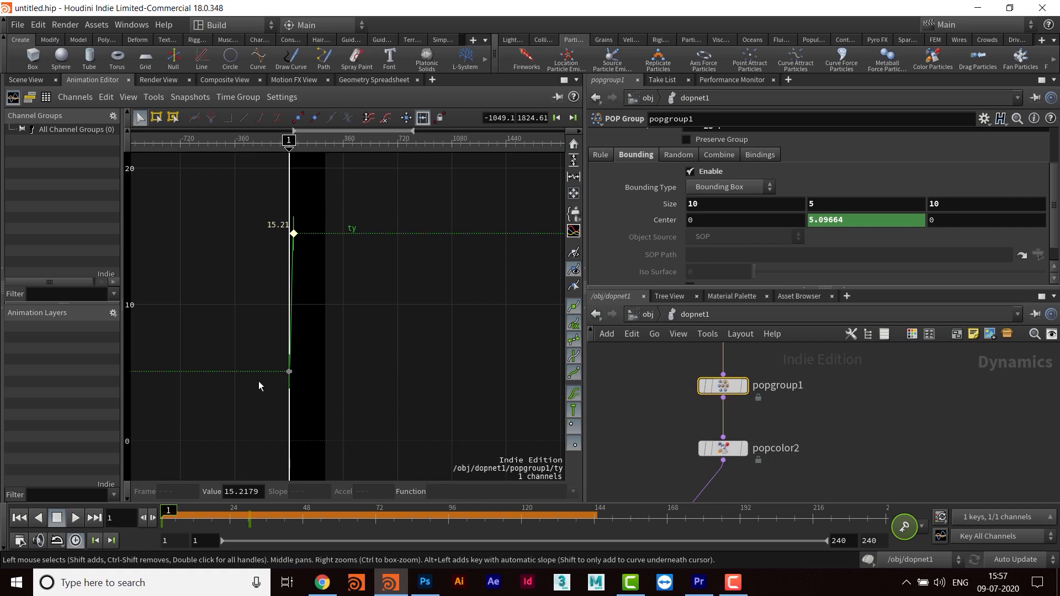
- Select the curve's lower keyframe and move it to frame 10
{"action": "left_click", "coordinate": [366, 393]}
{"action": "left_click_drag", "start_coordinate": [251, 405], "coordinate": [339, 356]}
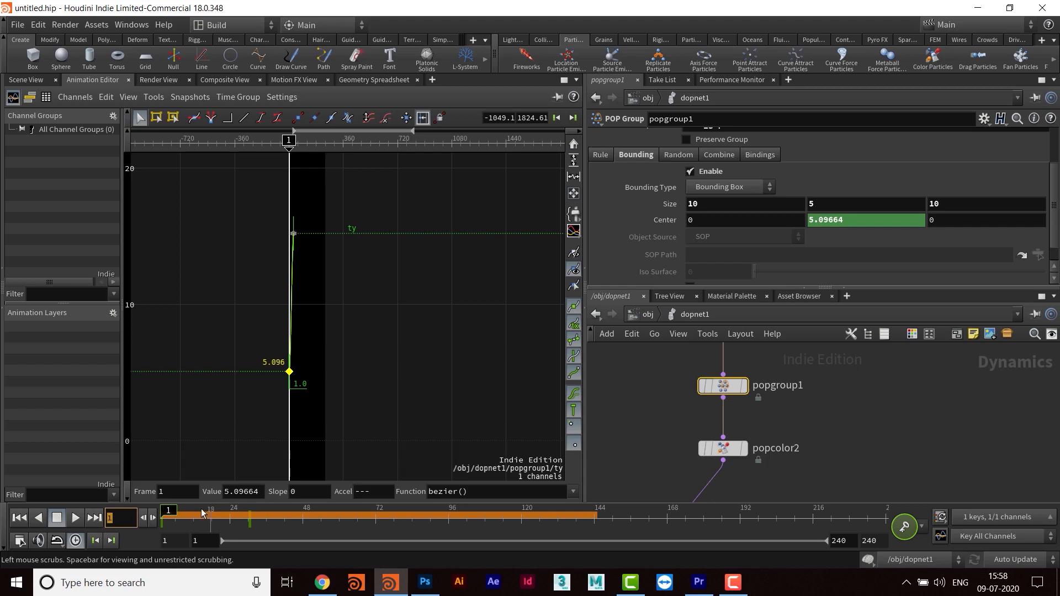
{"action": "left_click", "coordinate": [172, 492]}
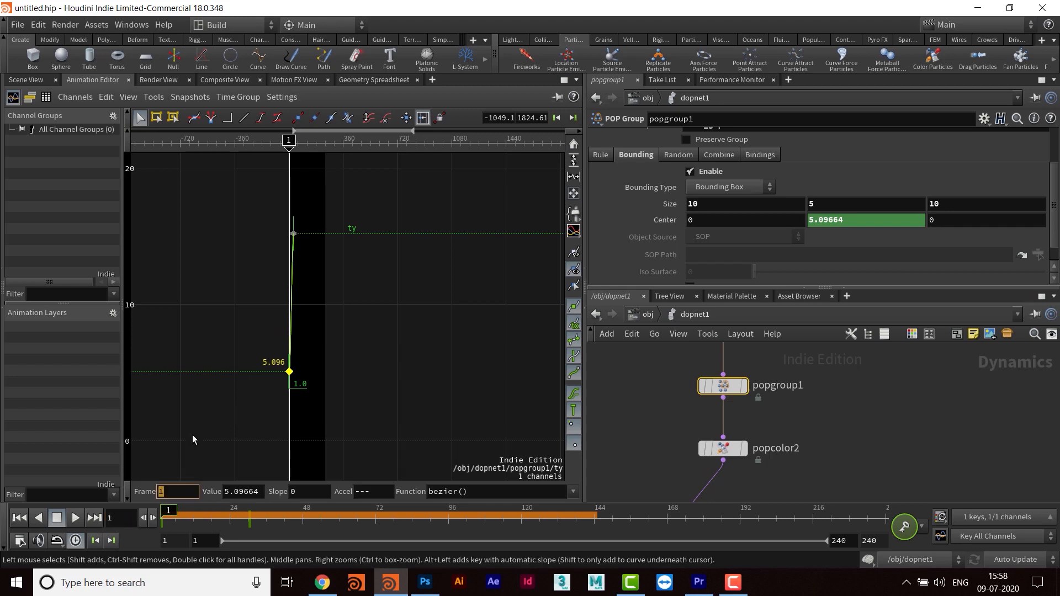
{"action": "type", "text": "10"}
{"action": "key", "text": "Return"}
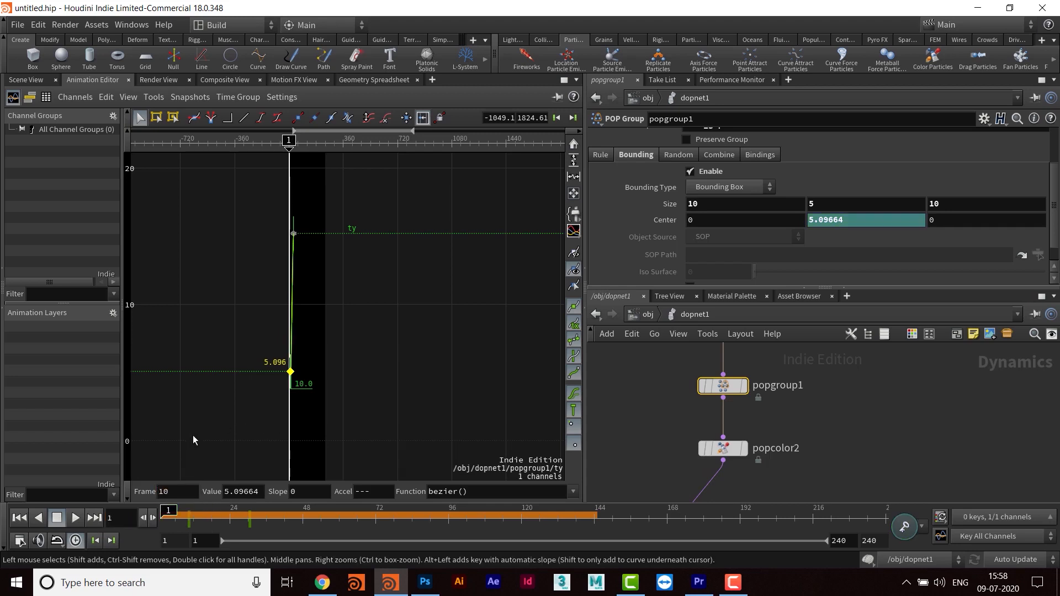
- Move the Y center curve's upper keyframe to frame 40
{"action": "left_click_drag", "start_coordinate": [250, 184], "coordinate": [338, 260]}
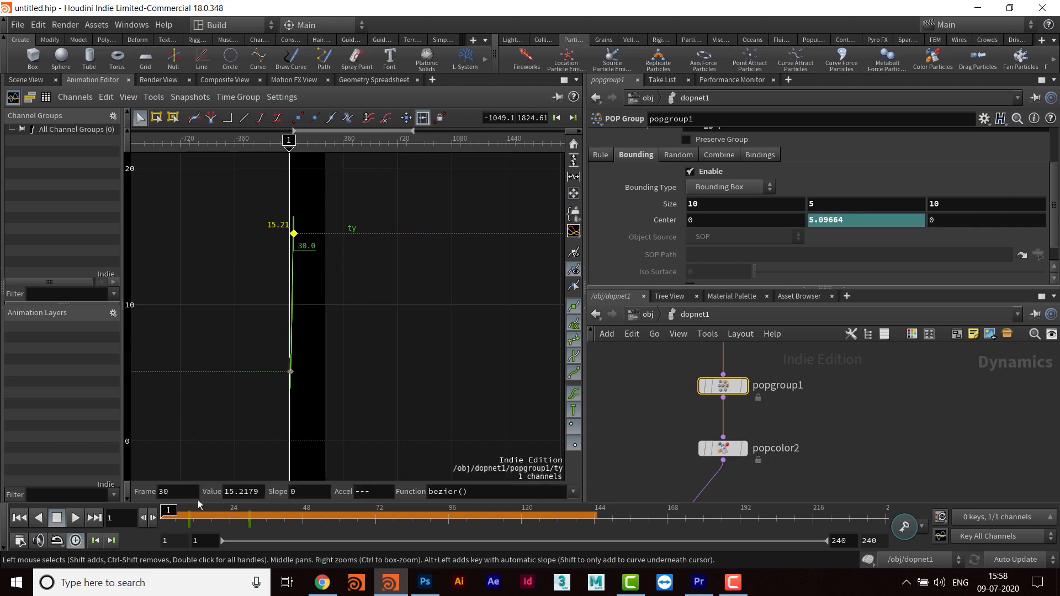
{"action": "left_click", "coordinate": [180, 492]}
{"action": "type", "text": "40"}
{"action": "key", "text": "Return"}
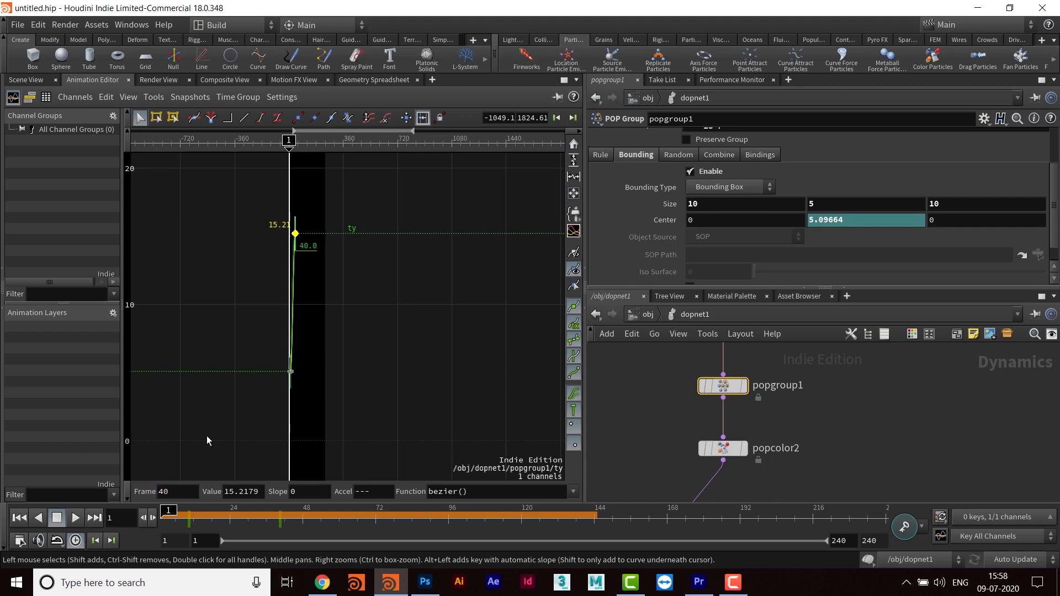
- Play the simulation in the scene view to check the bounding box animation, and return to the first frame
{"action": "left_click", "coordinate": [25, 79]}
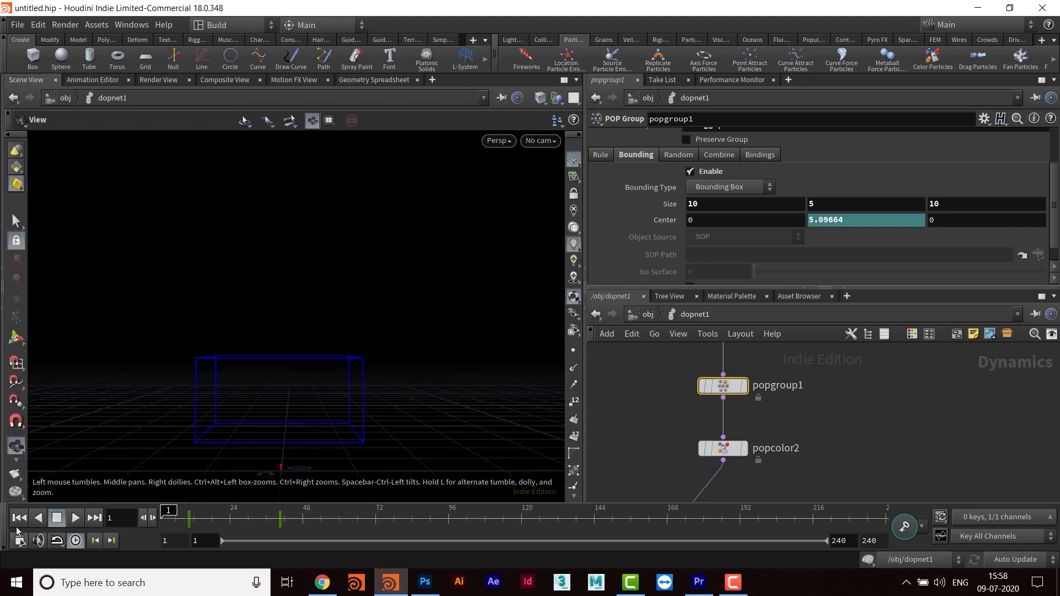
{"action": "left_click", "coordinate": [78, 520]}
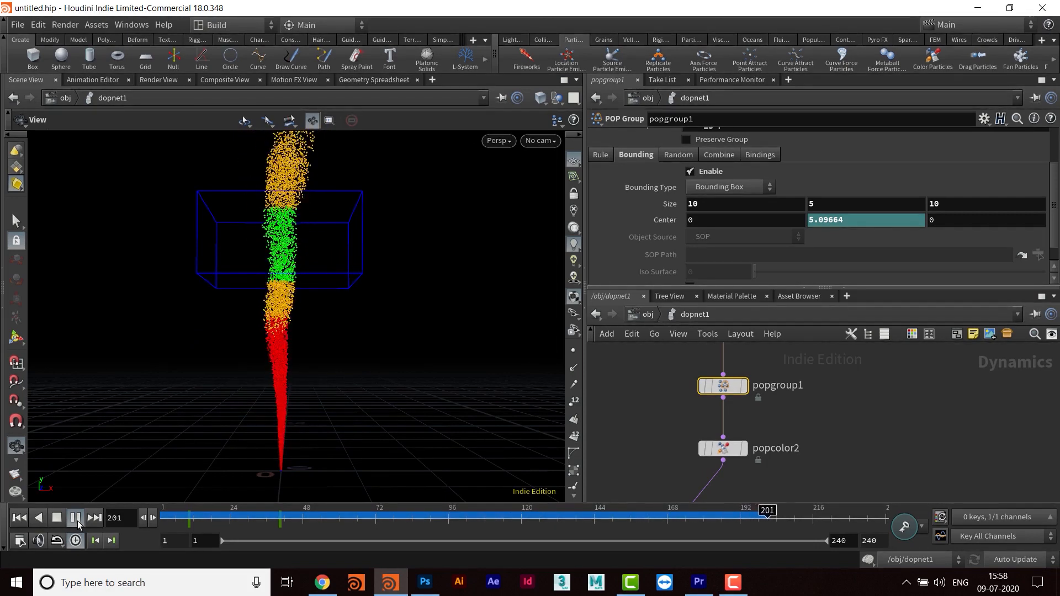
{"action": "left_click", "coordinate": [19, 517]}
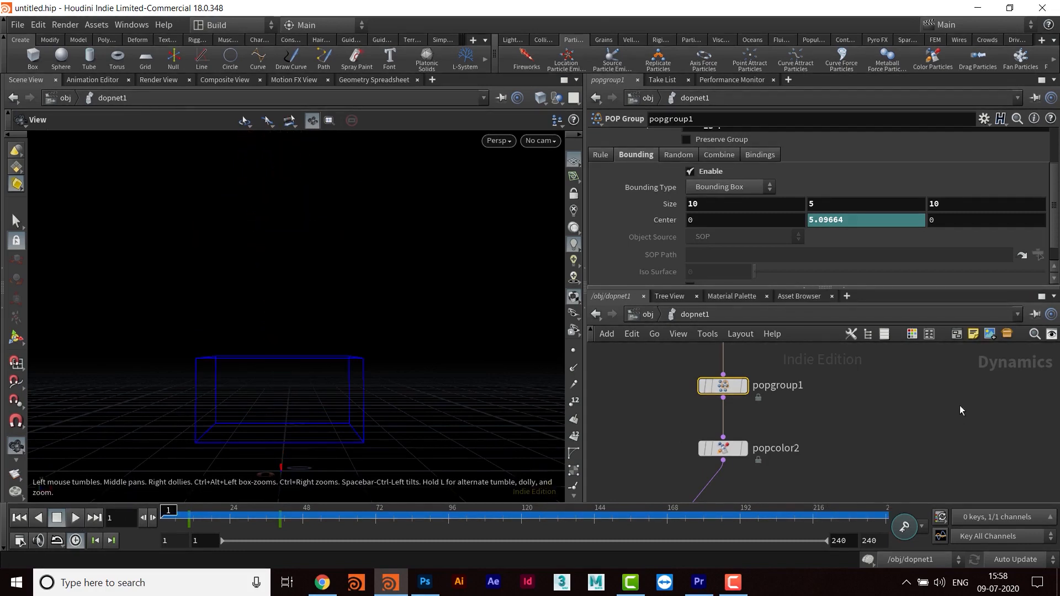
- Add a POP Group node and insert it into the wire between popcolor2 and the POP solver
{"action": "middle_click_drag", "start_coordinate": [810, 441], "coordinate": [859, 403]}
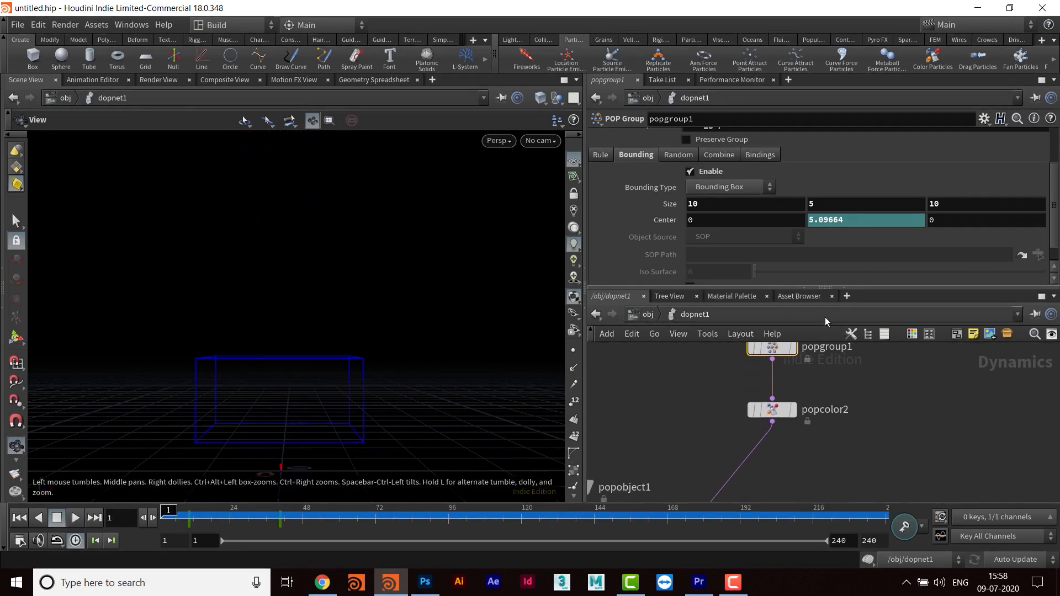
{"action": "left_click_drag", "start_coordinate": [813, 277], "coordinate": [812, 240]}
{"action": "middle_click_drag", "start_coordinate": [834, 466], "coordinate": [823, 416]}
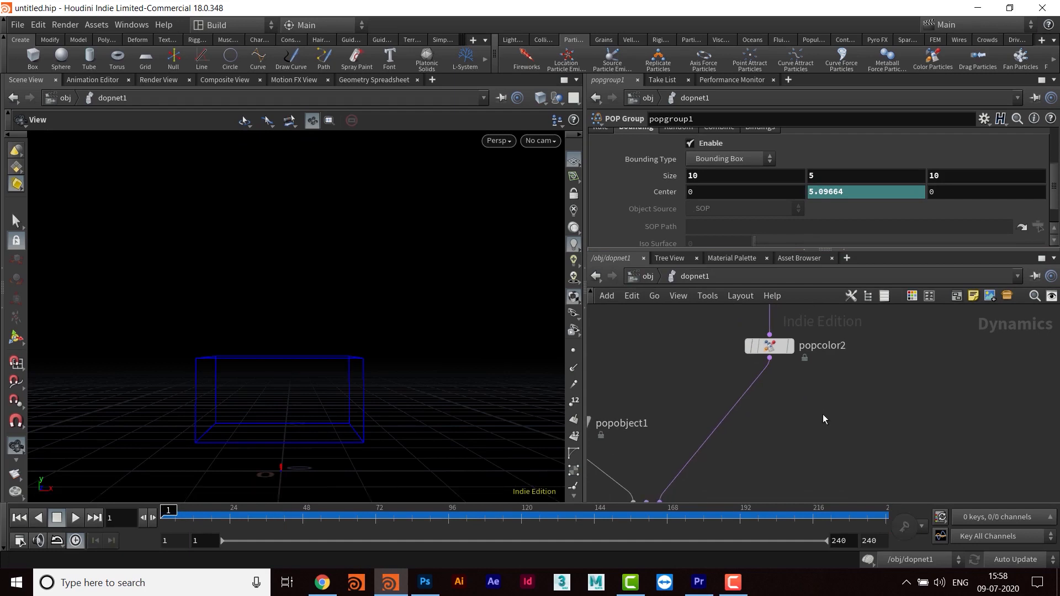
{"action": "key", "text": "Tab"}
{"action": "type", "text": "popgro"}
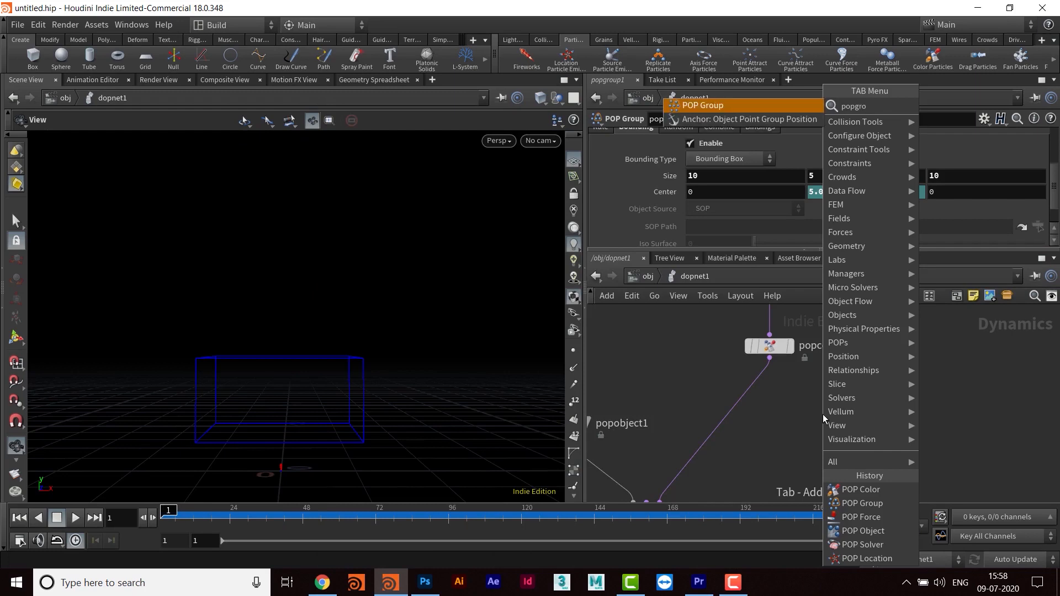
{"action": "key", "text": "Return"}
{"action": "left_click", "coordinate": [823, 414]}
{"action": "left_click_drag", "start_coordinate": [822, 419], "coordinate": [768, 419]}
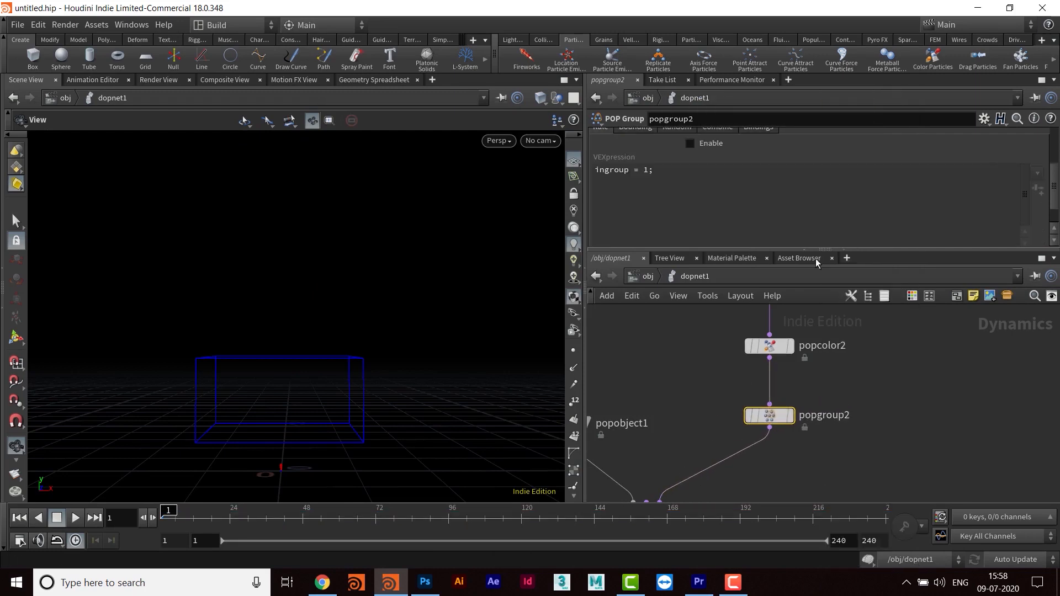
- Enlarge the network pane and space popgroup2, popgroup1 and popcolor2 more evenly along the node chain
{"action": "left_click_drag", "start_coordinate": [799, 248], "coordinate": [798, 204]}
{"action": "middle_click_drag", "start_coordinate": [840, 397], "coordinate": [795, 476]}
{"action": "left_click_drag", "start_coordinate": [760, 385], "coordinate": [759, 378]}
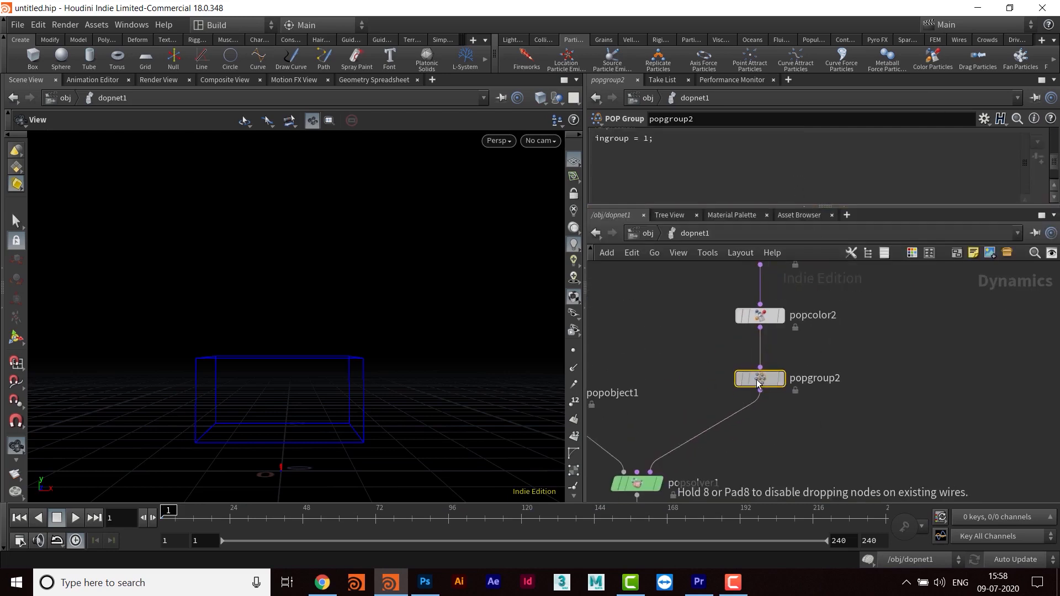
{"action": "middle_click_drag", "start_coordinate": [854, 331], "coordinate": [853, 422]}
{"action": "middle_click_drag", "start_coordinate": [836, 379], "coordinate": [836, 425]}
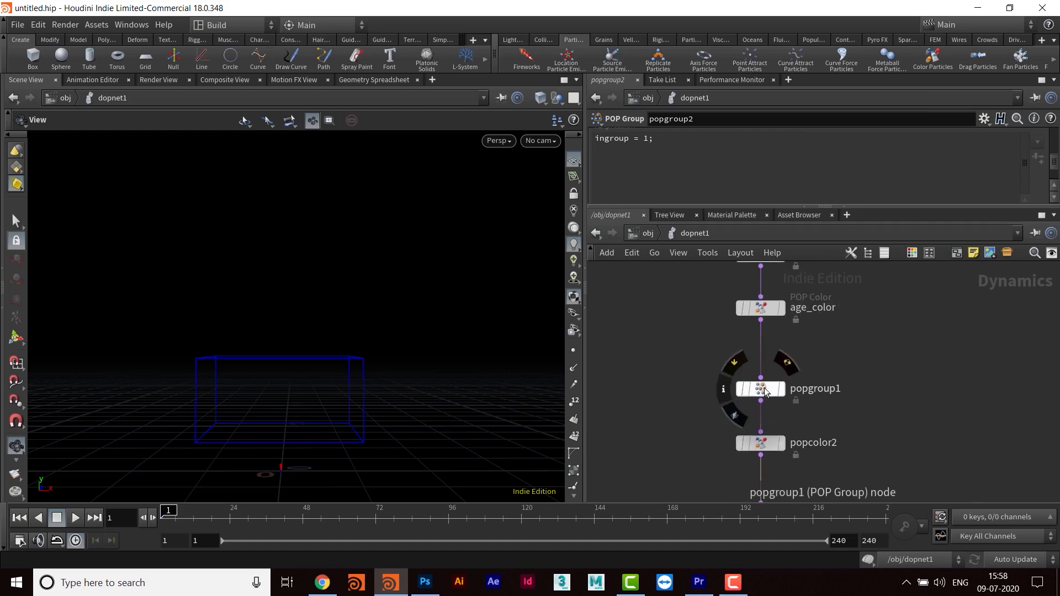
{"action": "left_click_drag", "start_coordinate": [764, 389], "coordinate": [764, 370]}
{"action": "left_click_drag", "start_coordinate": [762, 446], "coordinate": [762, 418]}
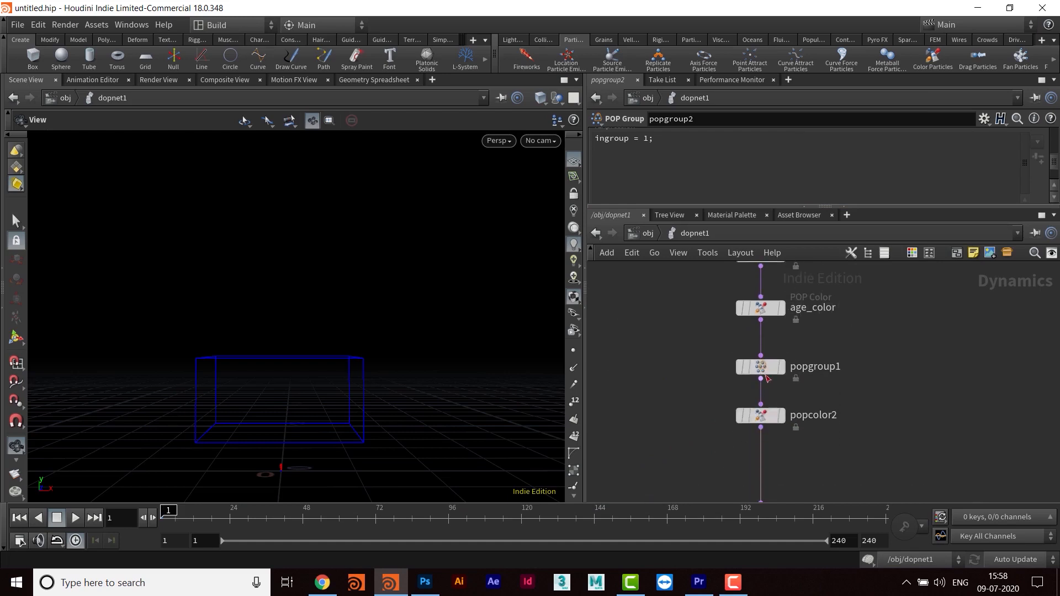
- Rename the popgroup1 node to bbox_grp
{"action": "left_click", "coordinate": [766, 370]}
{"action": "middle_click_drag", "start_coordinate": [875, 340], "coordinate": [874, 339]}
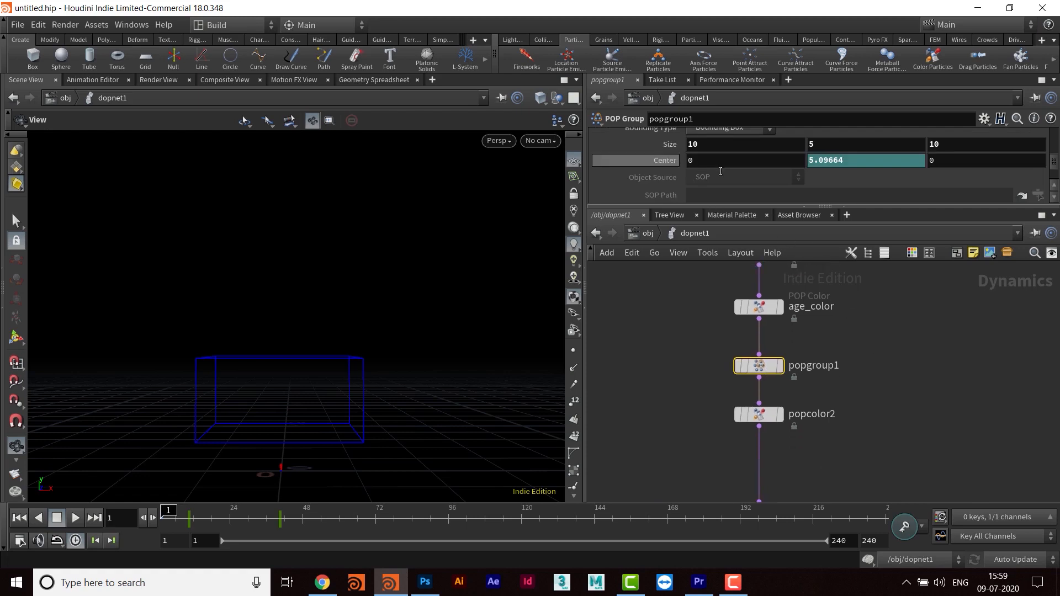
{"action": "double_click", "coordinate": [811, 366]}
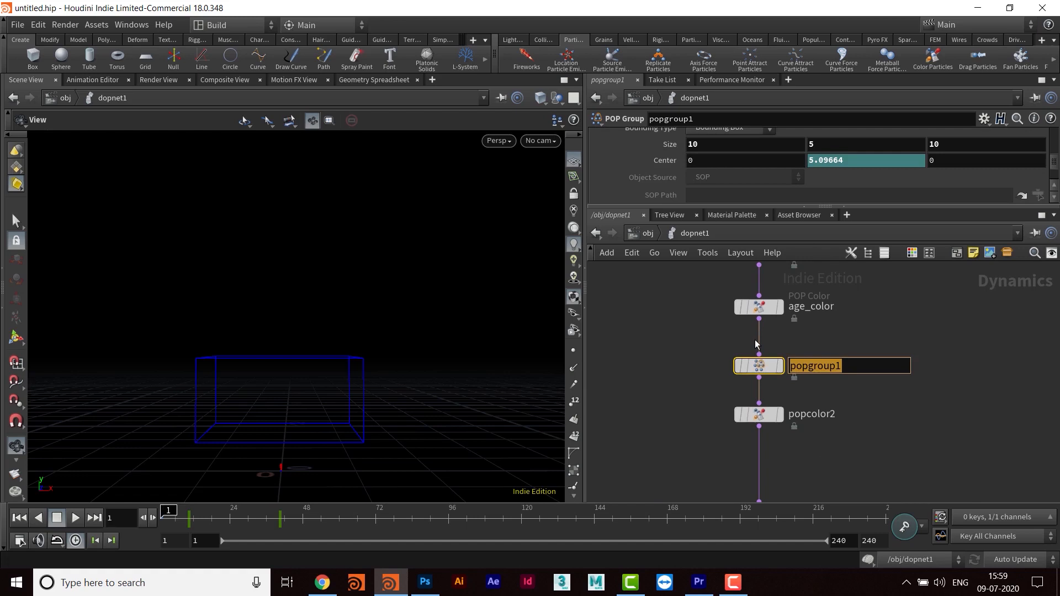
{"action": "type", "text": "bbox"}
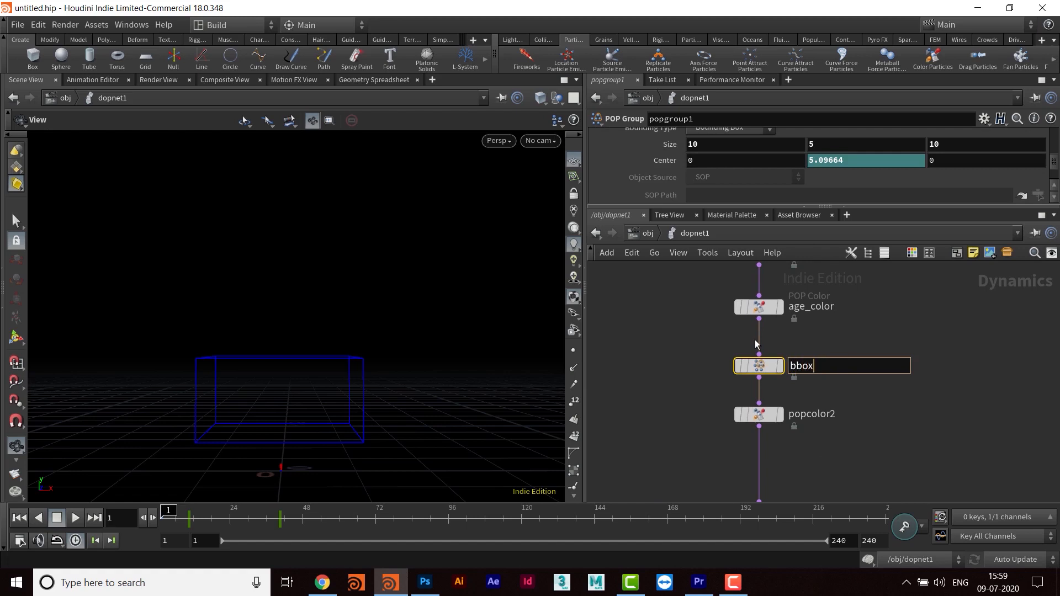
{"action": "type", "text": "_grp"}
{"action": "key", "text": "Return"}
- Rename the popcolor2 node to bbox_color
{"action": "middle_click_drag", "start_coordinate": [841, 433], "coordinate": [838, 395]}
{"action": "left_click", "coordinate": [827, 379]}
{"action": "left_click_drag", "start_coordinate": [836, 379], "coordinate": [761, 388]}
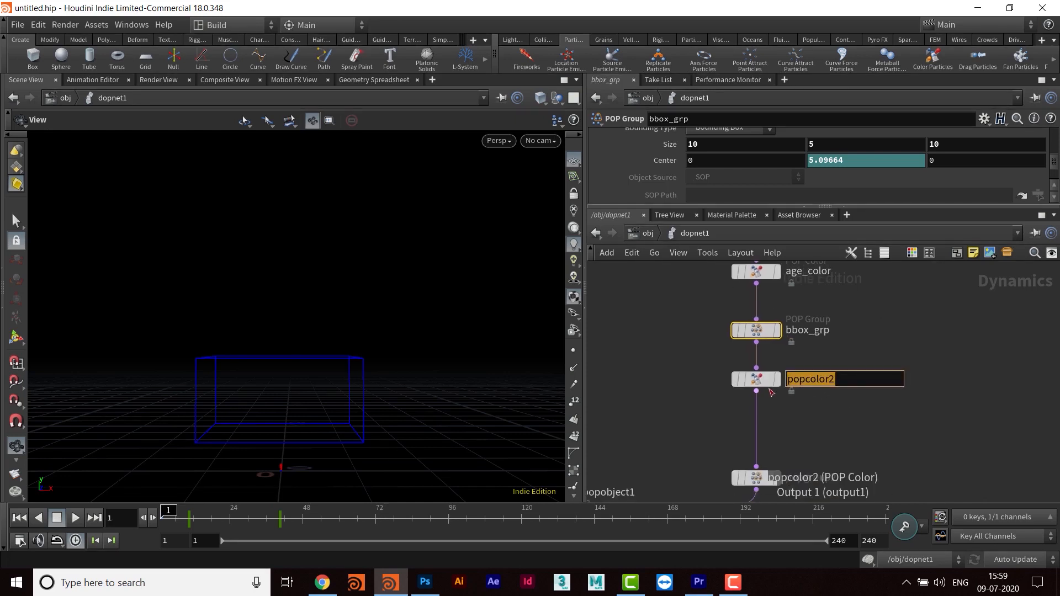
{"action": "type", "text": "bbox"}
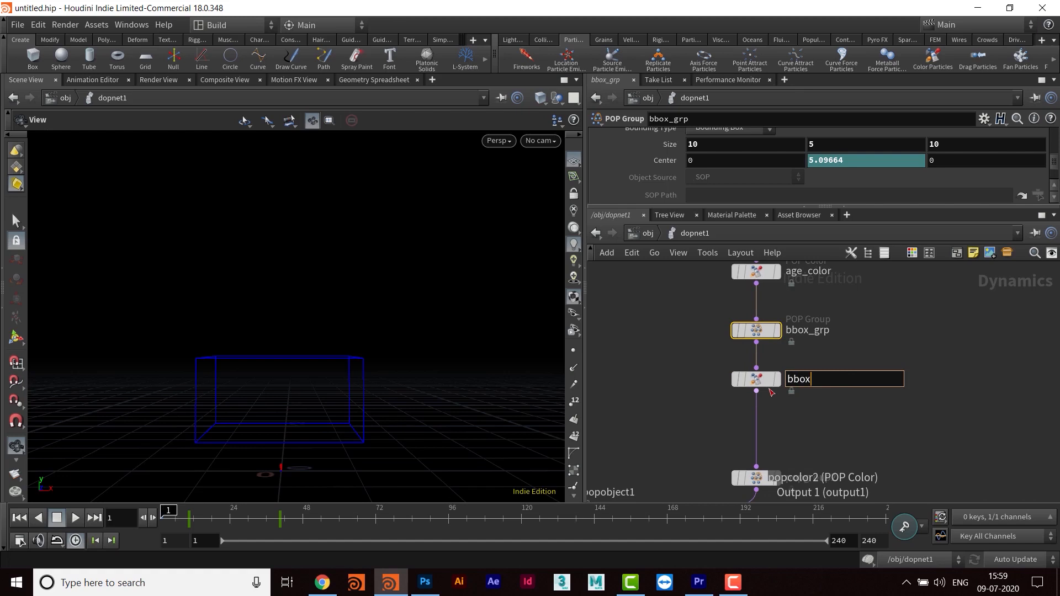
{"action": "type", "text": "_color"}
{"action": "key", "text": "Return"}
- Move popgroup2 up closer beneath bbox_color and select it
{"action": "middle_click_drag", "start_coordinate": [870, 464], "coordinate": [878, 369]}
{"action": "left_click_drag", "start_coordinate": [767, 385], "coordinate": [772, 355]}
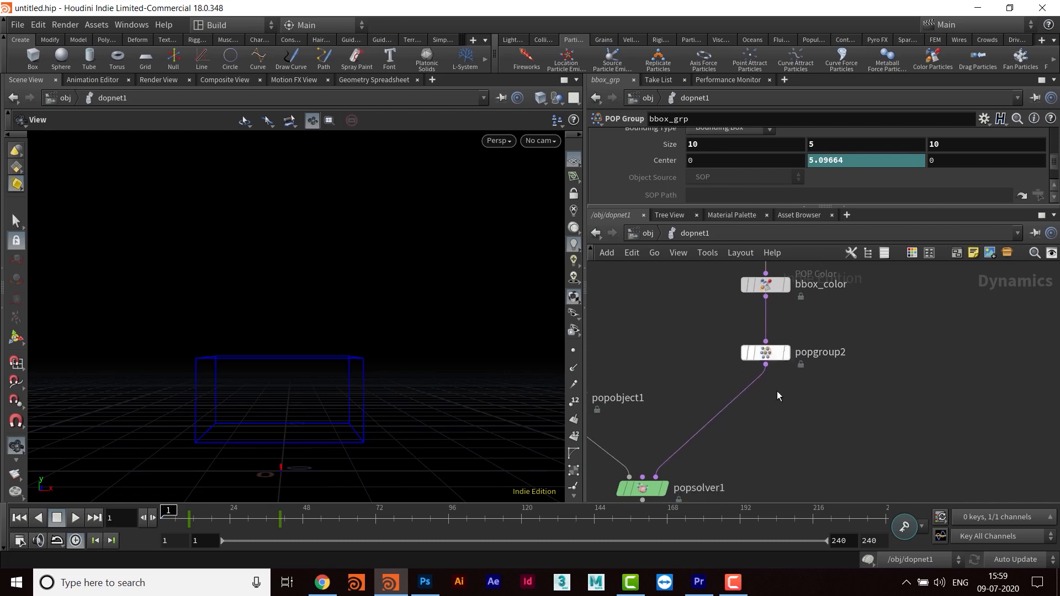
{"action": "middle_click_drag", "start_coordinate": [778, 395], "coordinate": [782, 406]}
{"action": "left_click", "coordinate": [772, 365]}
{"action": "middle_click_drag", "start_coordinate": [849, 381], "coordinate": [851, 391]}
{"action": "left_click", "coordinate": [836, 373]}
{"action": "left_click_drag", "start_coordinate": [862, 373], "coordinate": [741, 375]}
{"action": "left_click", "coordinate": [848, 420]}
- Show popgroup2's Random settings in an enlarged parameter pane, rename the node to rand_grp, and enable random grouping
{"action": "left_click", "coordinate": [771, 373]}
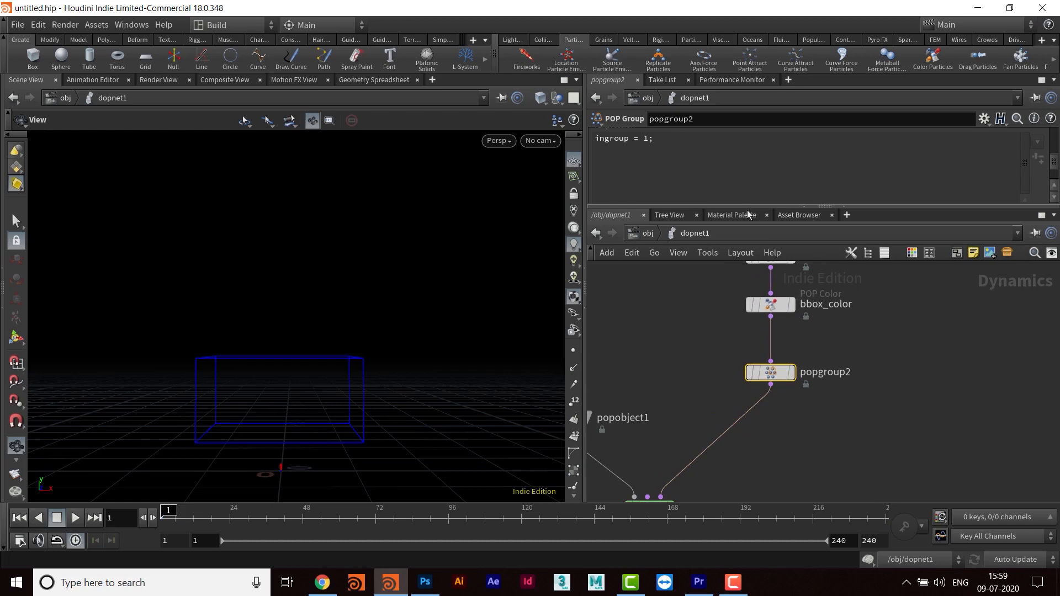
{"action": "left_click_drag", "start_coordinate": [744, 207], "coordinate": [744, 335]}
{"action": "left_click", "coordinate": [635, 188]}
{"action": "left_click", "coordinate": [677, 188]}
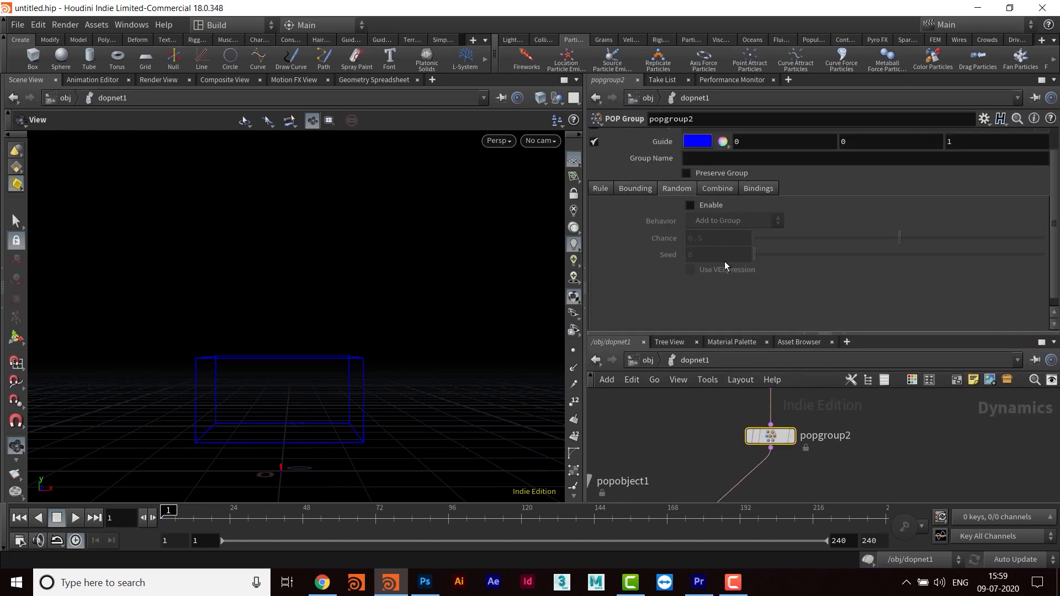
{"action": "double_click", "coordinate": [795, 436]}
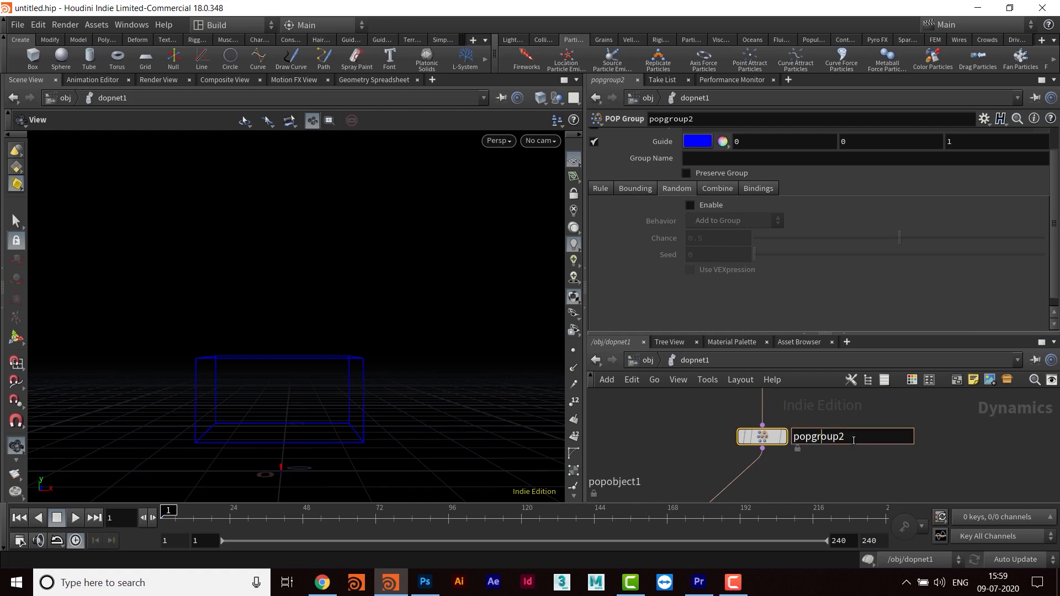
{"action": "type", "text": "rand"}
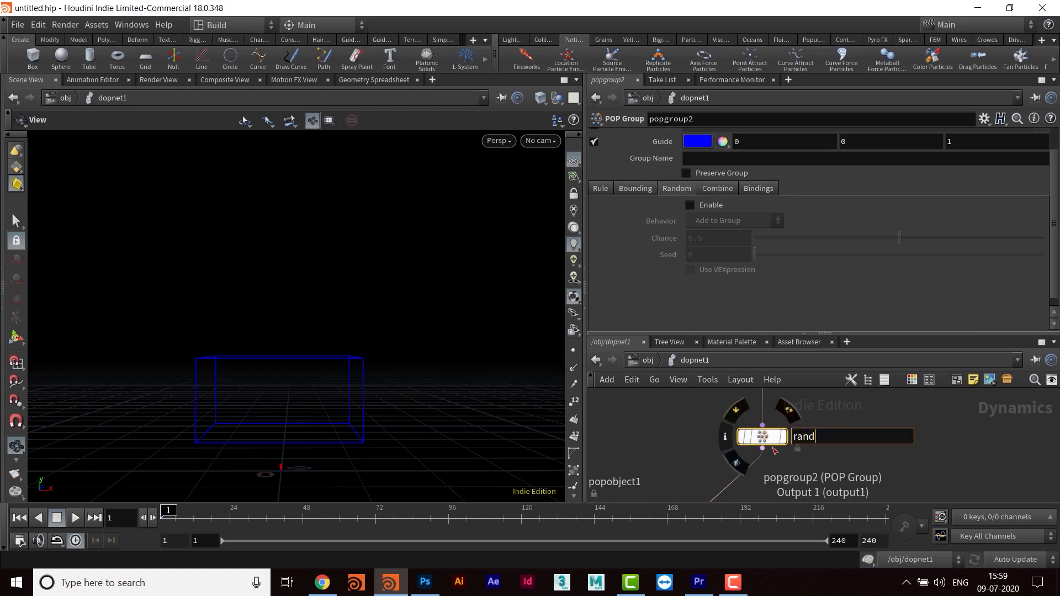
{"action": "type", "text": "_grp"}
{"action": "key", "text": "Return"}
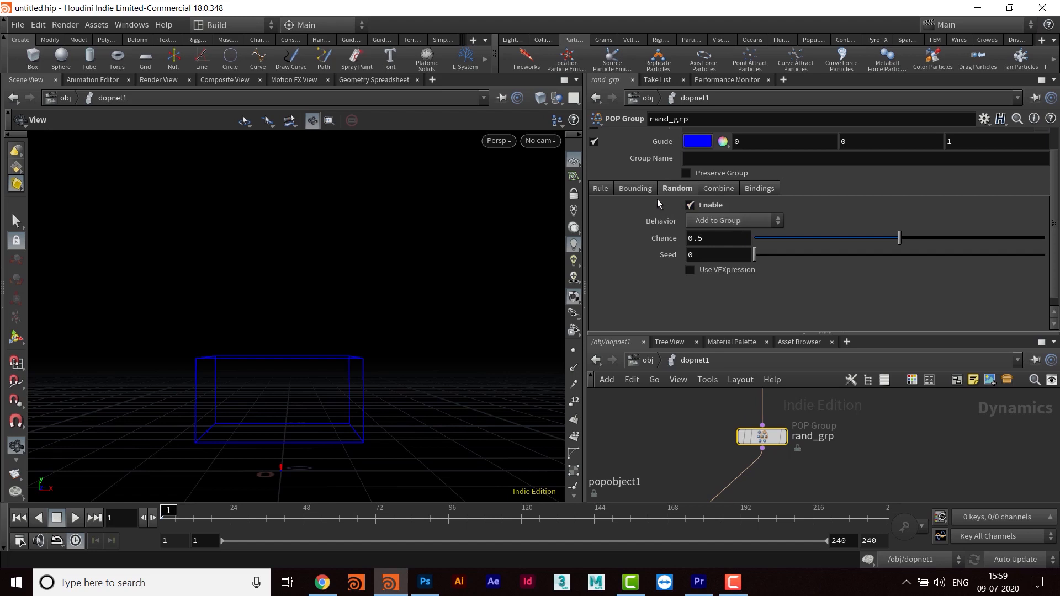
- Set the group name of the rand_grp node to rnd_grp
{"action": "left_click", "coordinate": [734, 157]}
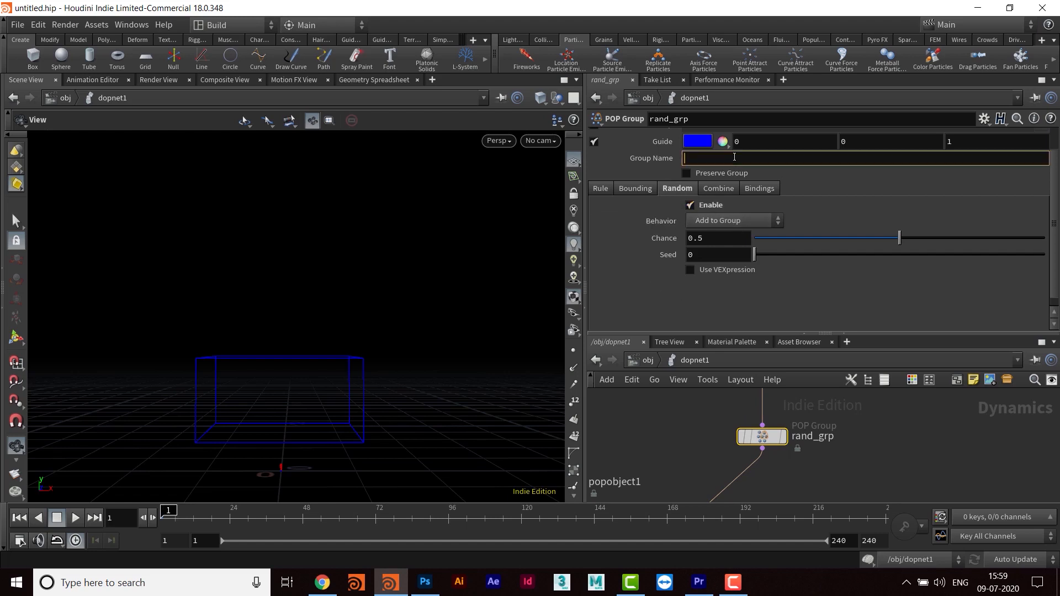
{"action": "scroll", "coordinate": [831, 216], "scroll_direction": "up", "scroll_amount": 2}
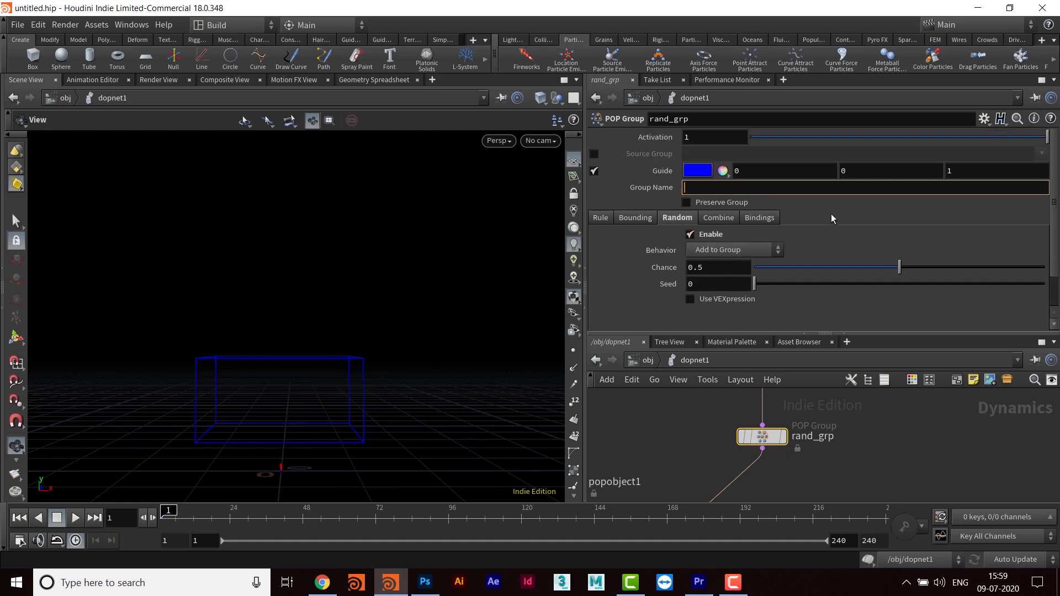
{"action": "type", "text": "rnd_grp"}
{"action": "key", "text": "Return"}
- Play the simulation to preview the particles with the random group enabled, and stop it at frame 86
{"action": "middle_click_drag", "start_coordinate": [882, 442], "coordinate": [878, 441]}
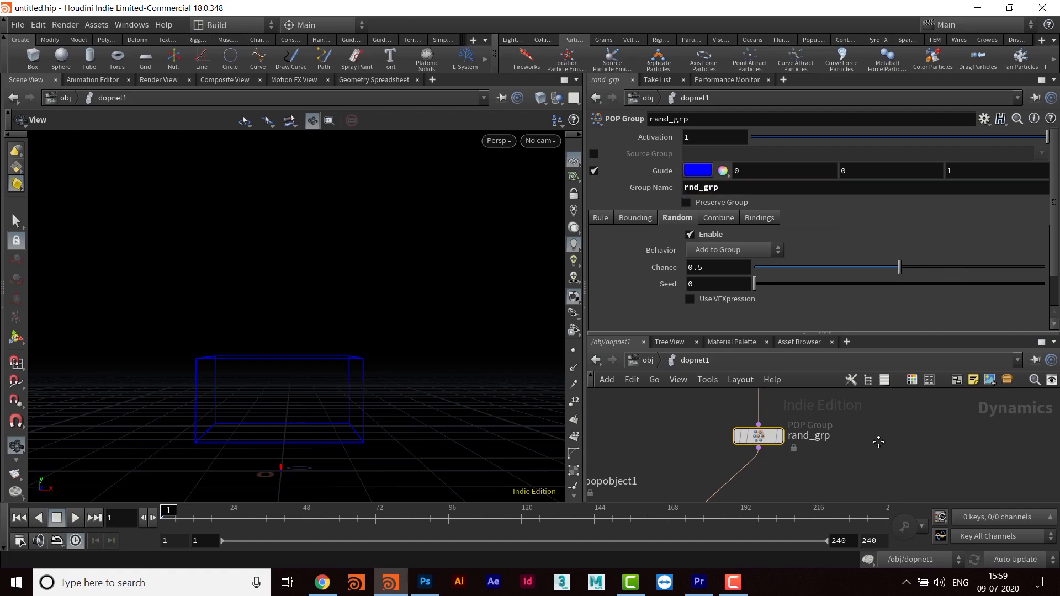
{"action": "left_click", "coordinate": [75, 517]}
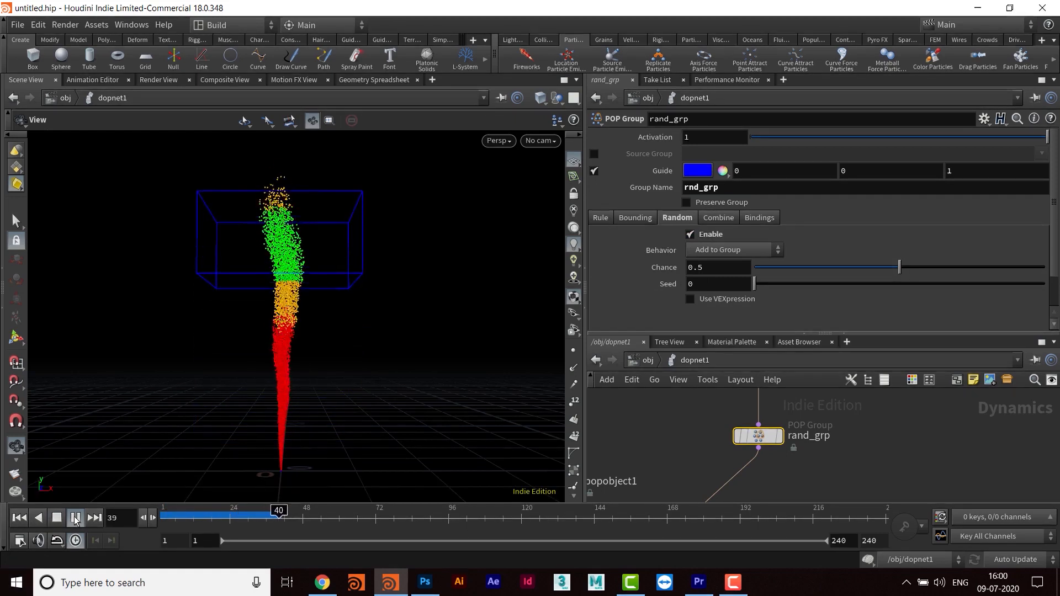
{"action": "left_click", "coordinate": [75, 518]}
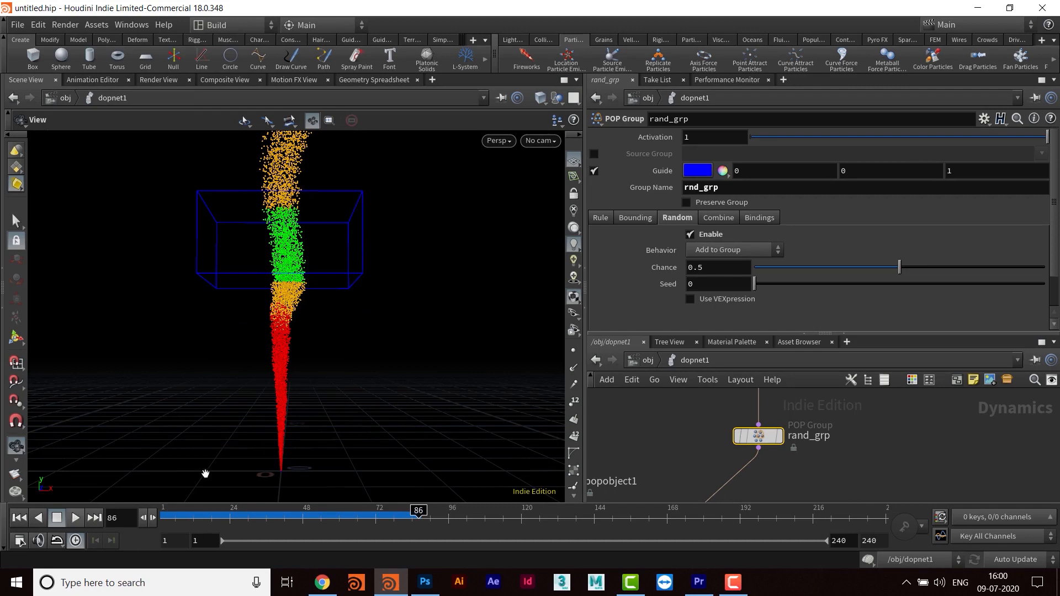
- Add a POP Color node and insert it into the wire between rand_grp and the POP solver
{"action": "middle_click_drag", "start_coordinate": [826, 443], "coordinate": [839, 419]}
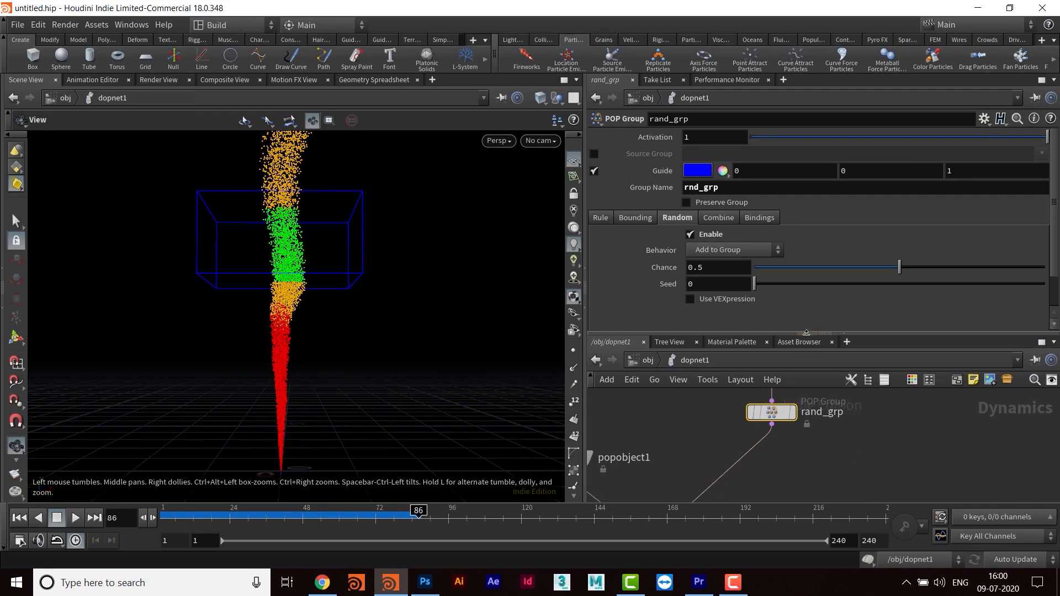
{"action": "left_click_drag", "start_coordinate": [805, 331], "coordinate": [805, 218]}
{"action": "middle_click_drag", "start_coordinate": [794, 437], "coordinate": [803, 395]}
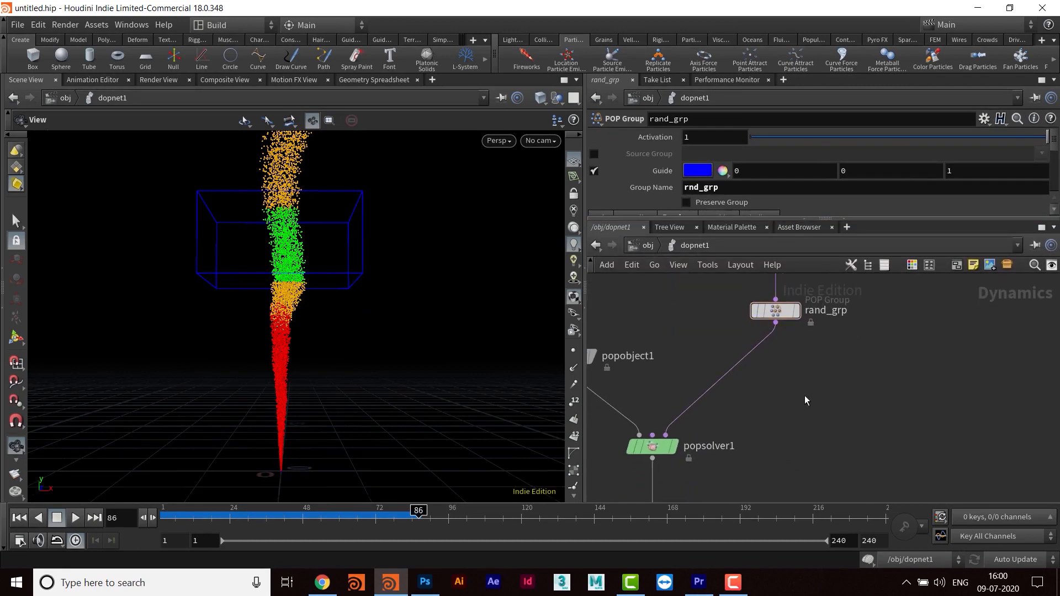
{"action": "key", "text": "Tab"}
{"action": "type", "text": "col"}
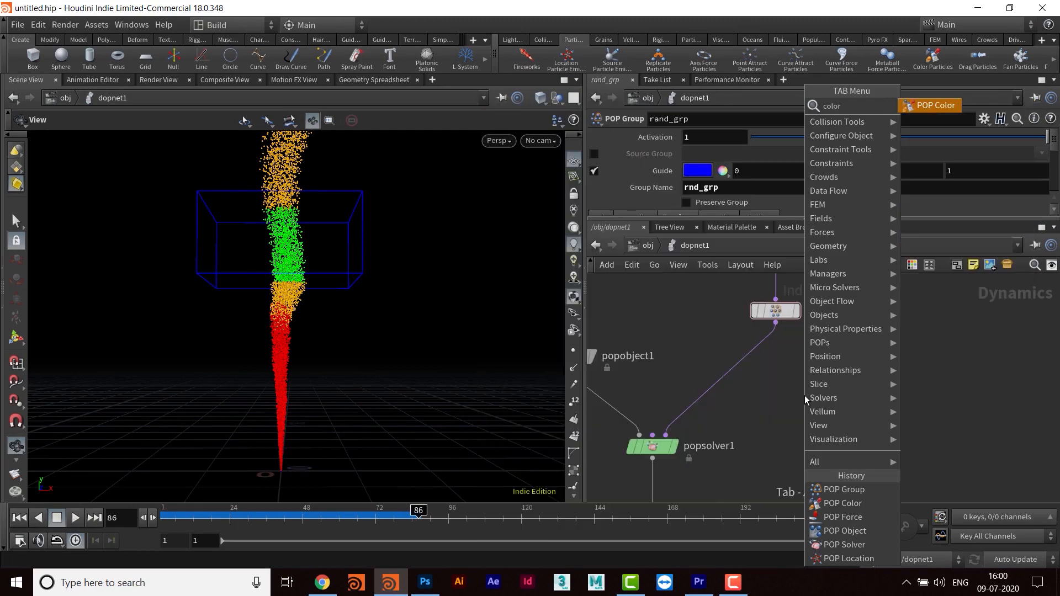
{"action": "key", "text": "Return"}
{"action": "left_click", "coordinate": [804, 396]}
{"action": "left_click_drag", "start_coordinate": [804, 396], "coordinate": [775, 383]}
{"action": "middle_click_drag", "start_coordinate": [864, 308], "coordinate": [848, 343]}
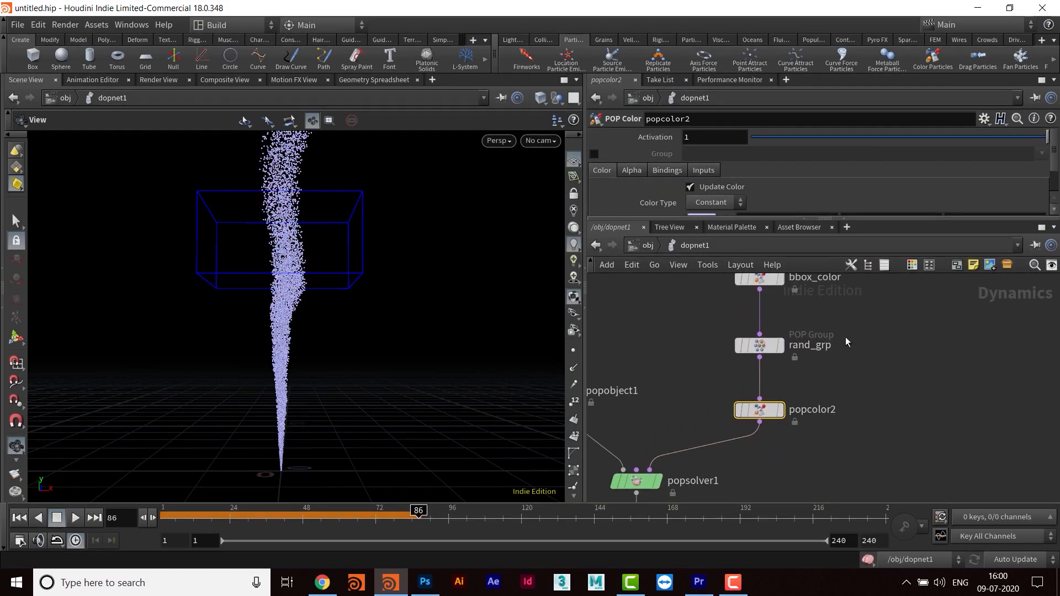
- Enlarge the parameter pane for the new POP Color node and check its available color types, keeping Constant
{"action": "left_click_drag", "start_coordinate": [785, 219], "coordinate": [784, 311]}
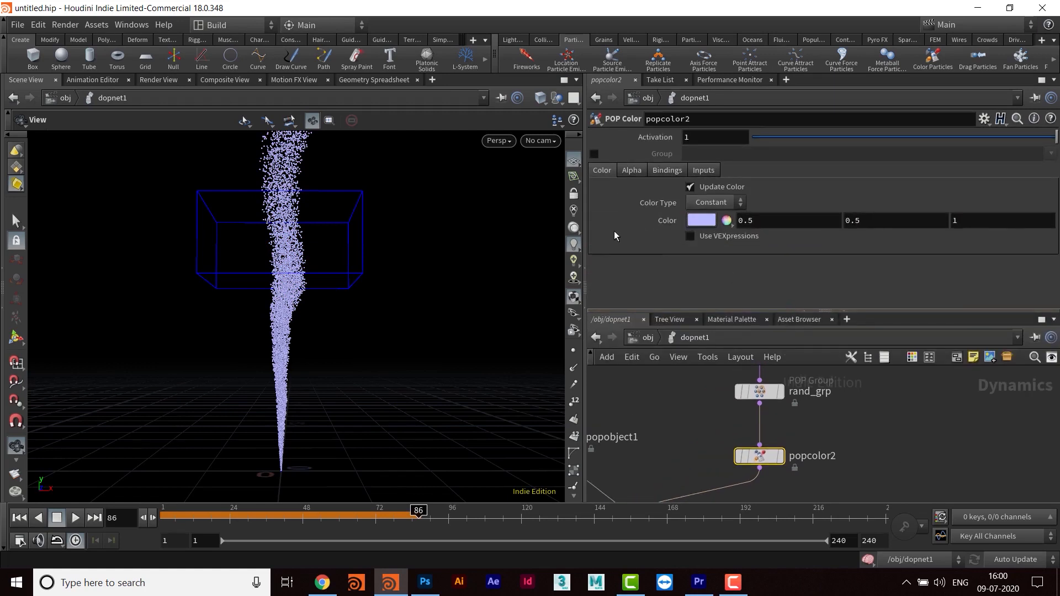
{"action": "left_click", "coordinate": [712, 204]}
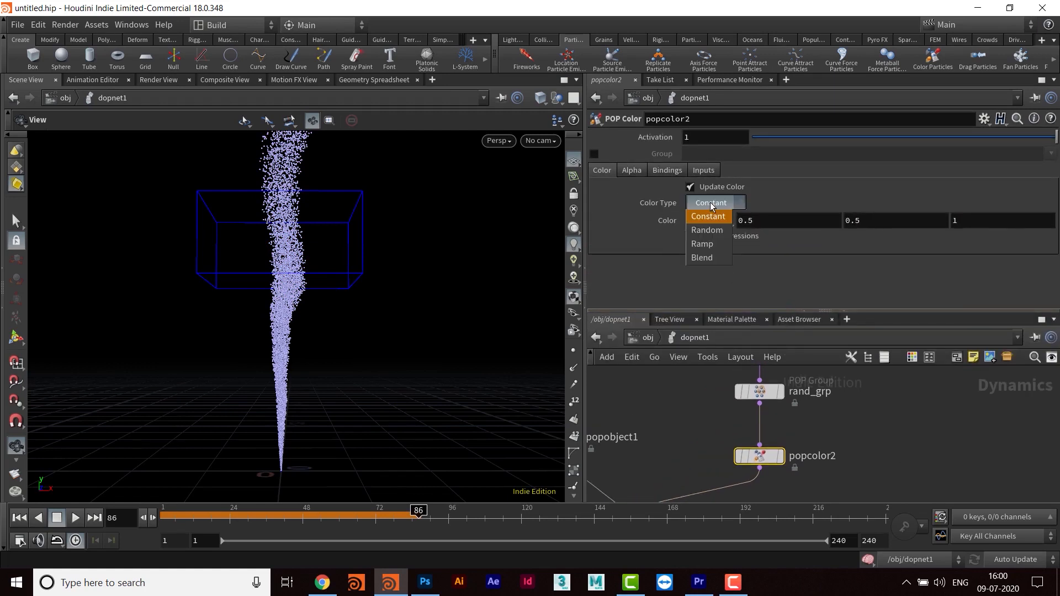
{"action": "left_click", "coordinate": [711, 204]}
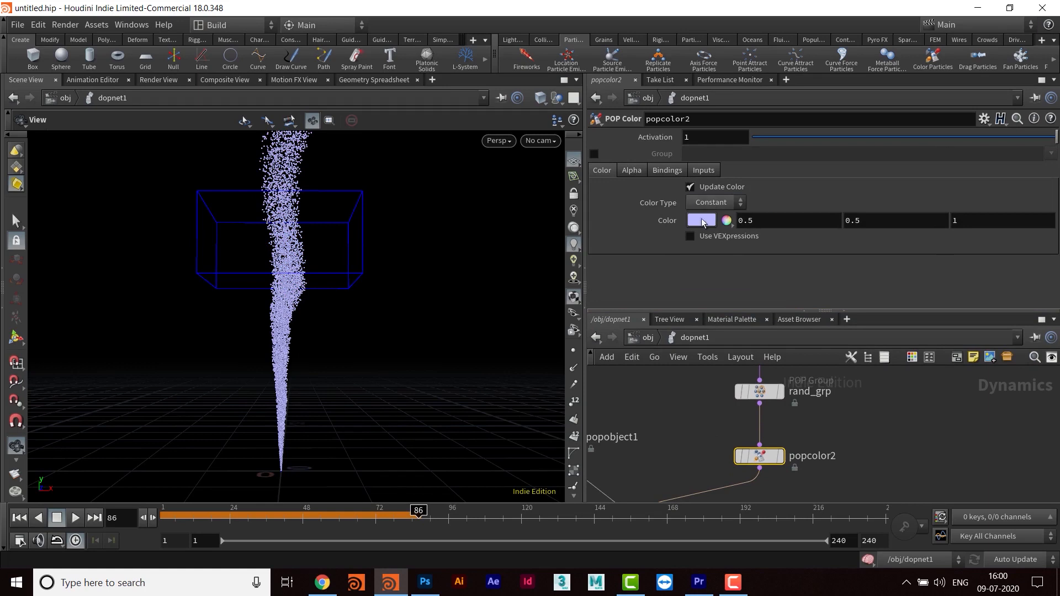
- Set the constant color of the popcolor2 node to magenta (1, 0, 1)
{"action": "left_click", "coordinate": [704, 221]}
{"action": "left_click_drag", "start_coordinate": [841, 90], "coordinate": [777, 118]}
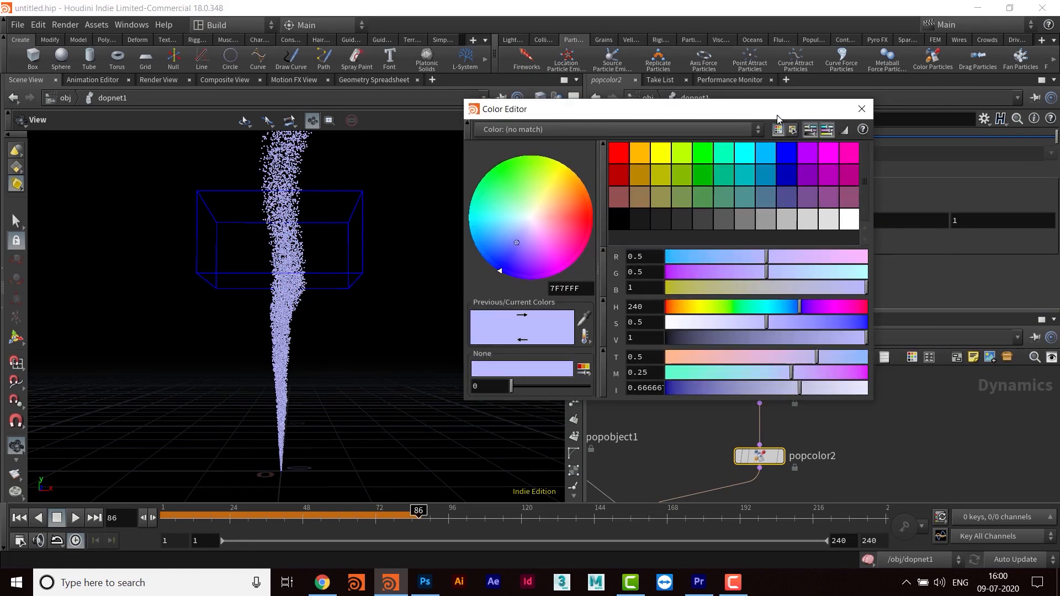
{"action": "left_click", "coordinate": [826, 154]}
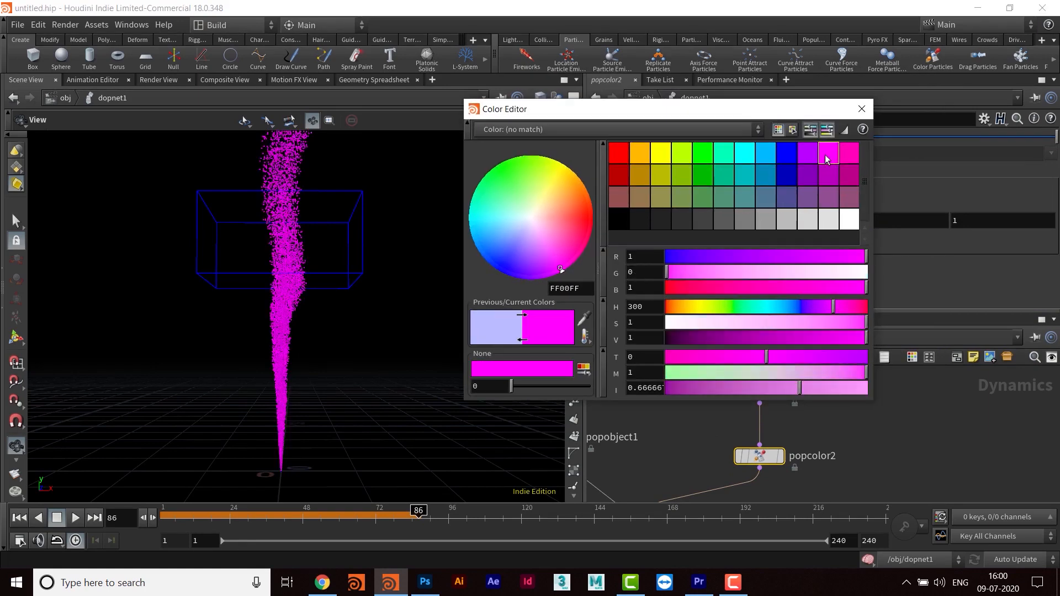
{"action": "left_click", "coordinate": [862, 109]}
- Replay the simulation from frame 1 to preview the magenta particles, and stop it at frame 130
{"action": "left_click", "coordinate": [20, 517]}
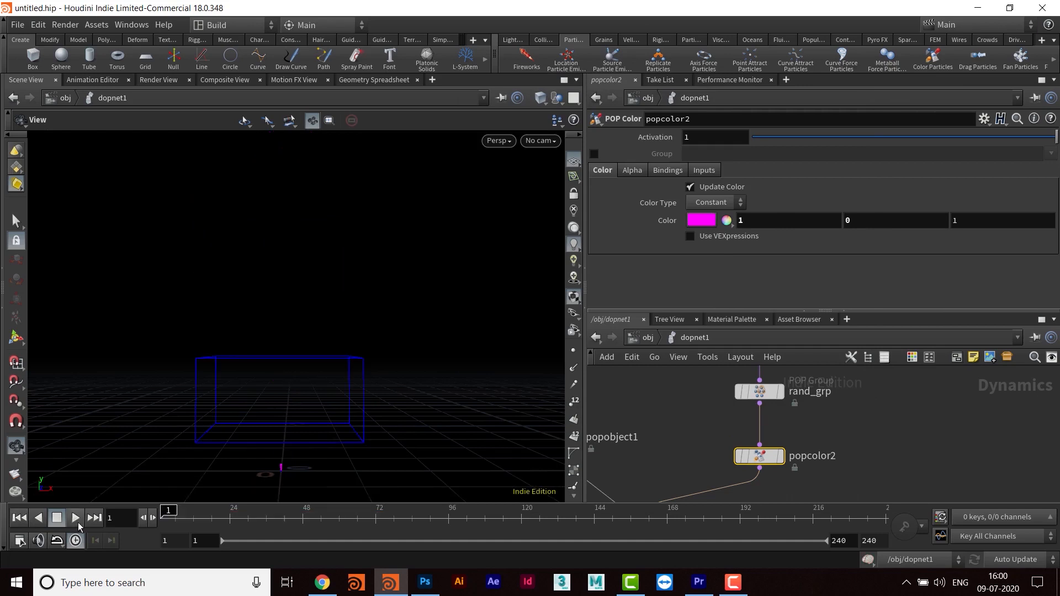
{"action": "left_click", "coordinate": [77, 520]}
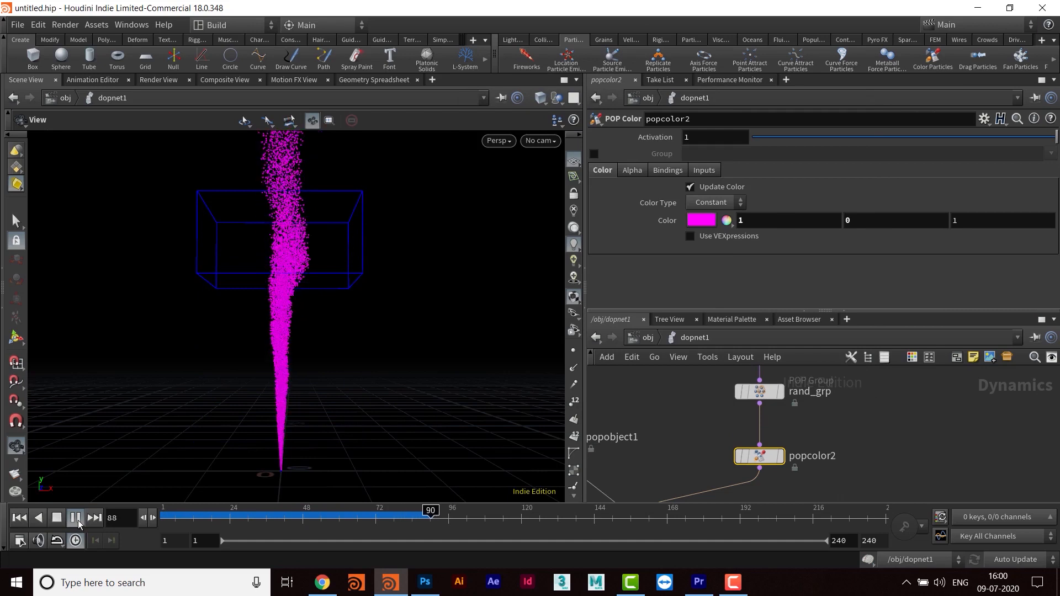
{"action": "left_click", "coordinate": [77, 520]}
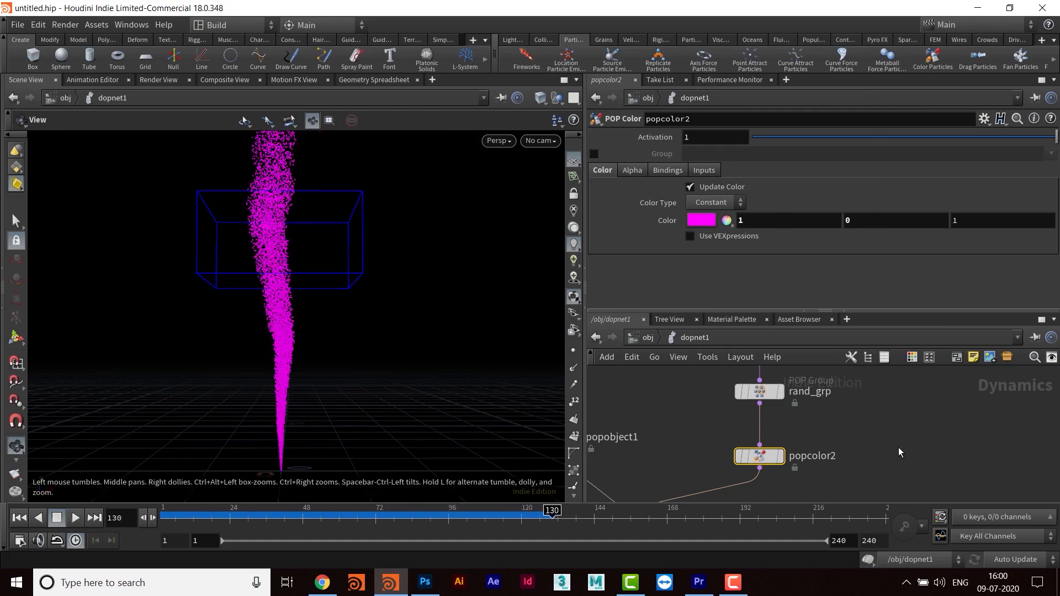
- Enable the group restriction on popcolor2 and limit its color to the rnd_grp group
{"action": "left_click", "coordinate": [594, 154]}
{"action": "left_click", "coordinate": [1050, 154]}
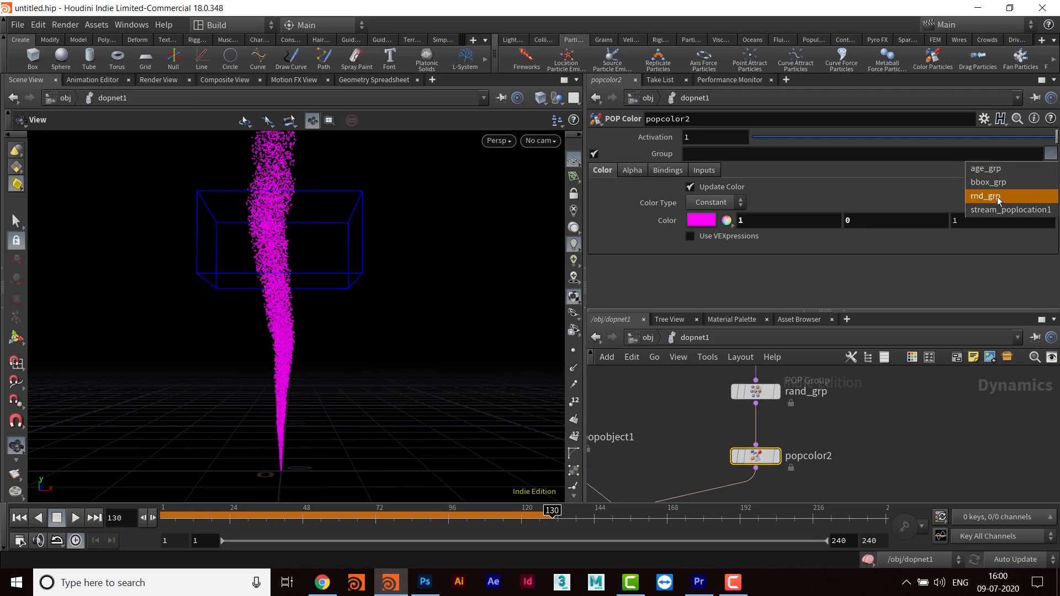
{"action": "left_click", "coordinate": [987, 196]}
- Play the simulation again from the start to check the coloring limited to rnd_grp, and stop it at frame 81
{"action": "left_click", "coordinate": [19, 520]}
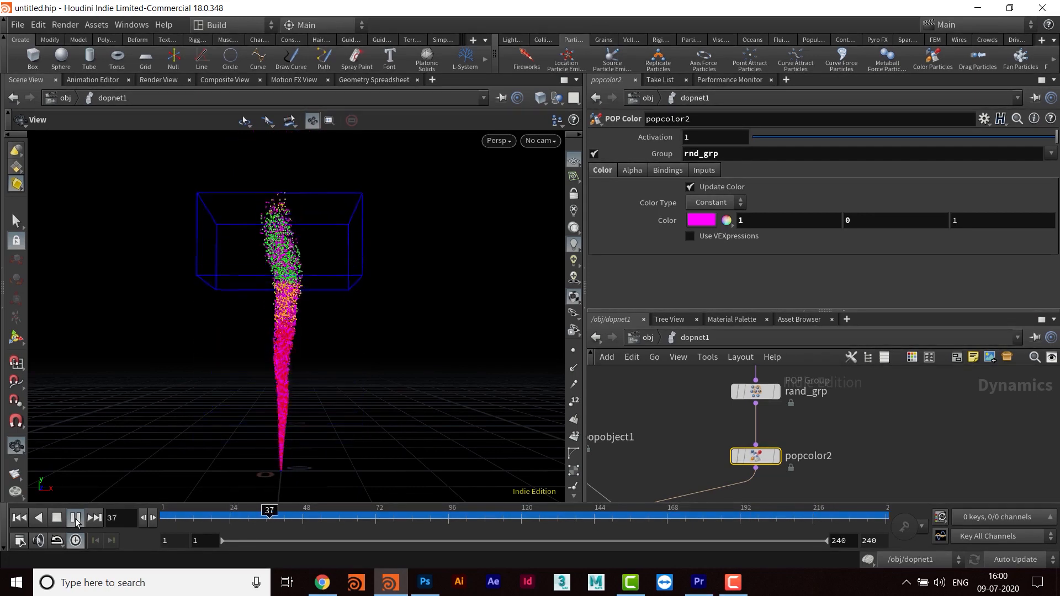
{"action": "left_click", "coordinate": [75, 518]}
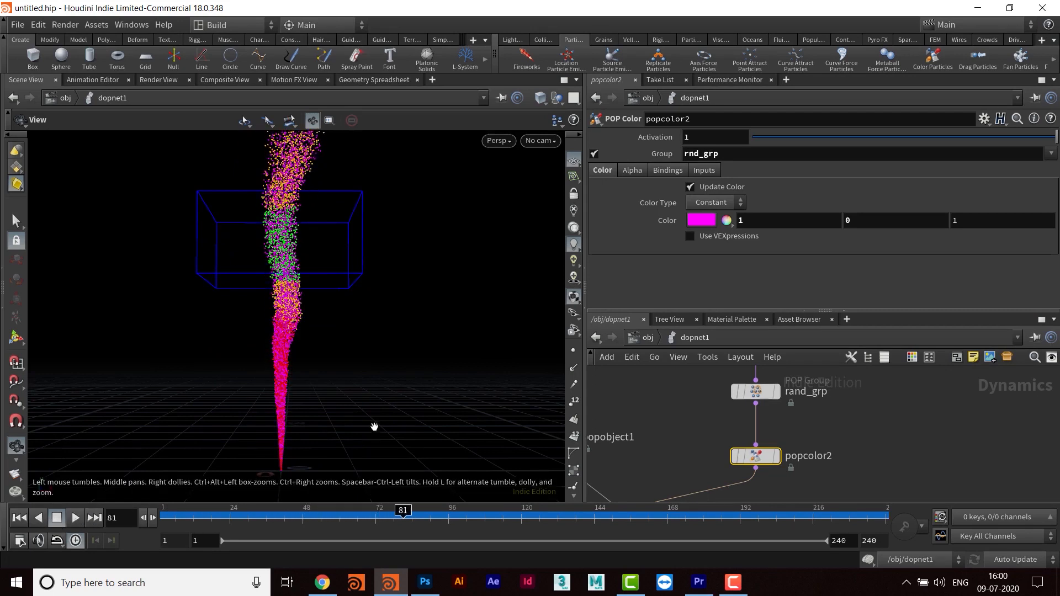
{"action": "middle_click_drag", "start_coordinate": [903, 446], "coordinate": [861, 438]}
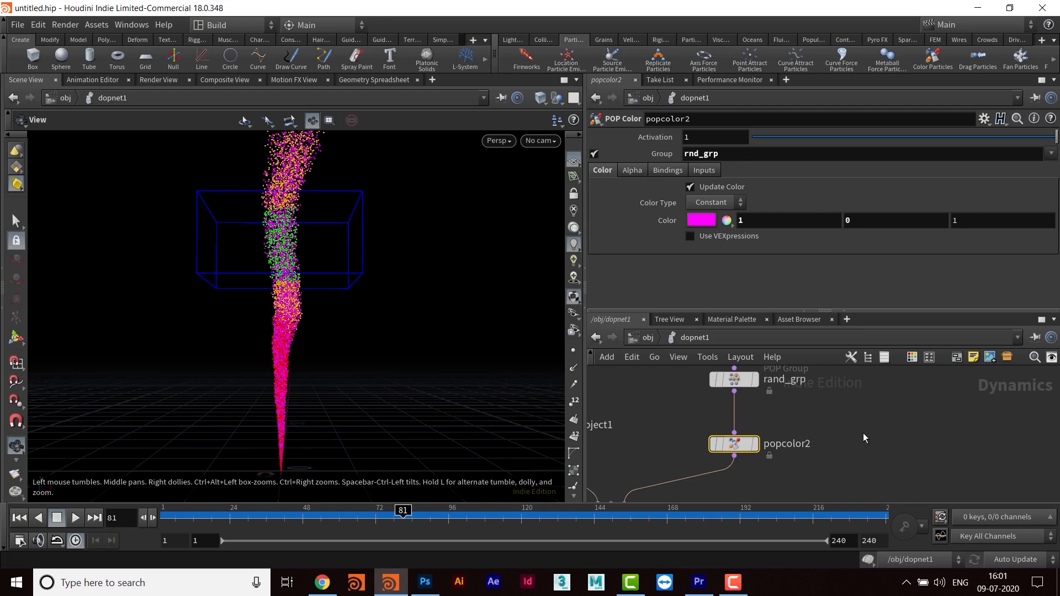
- Enable the source group on the rand_grp node and set it to age_grp
{"action": "middle_click_drag", "start_coordinate": [817, 401], "coordinate": [818, 425]}
{"action": "left_click", "coordinate": [737, 403]}
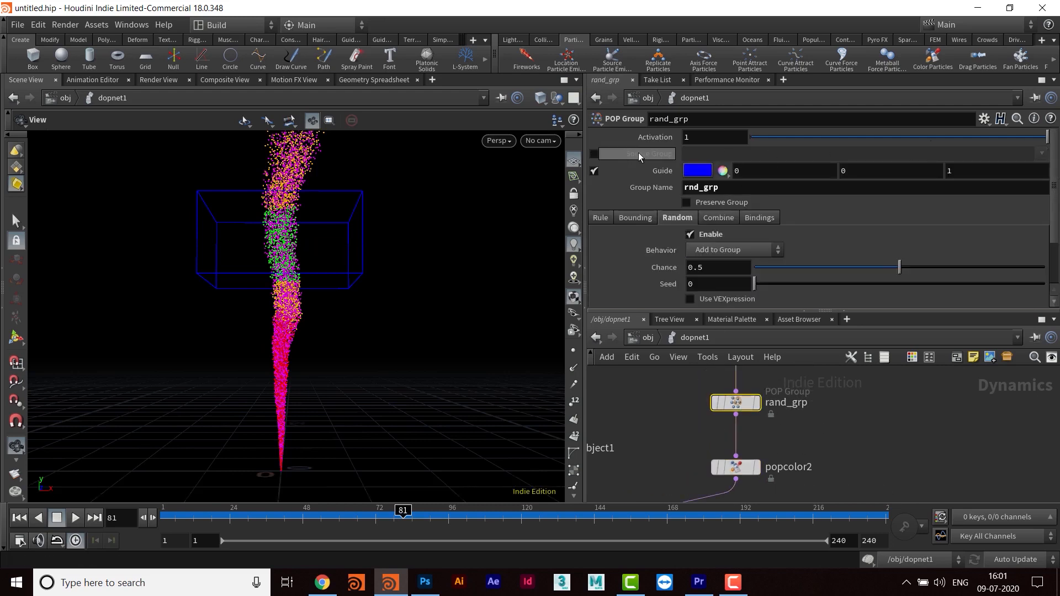
{"action": "left_click", "coordinate": [594, 154]}
{"action": "left_click", "coordinate": [1041, 153]}
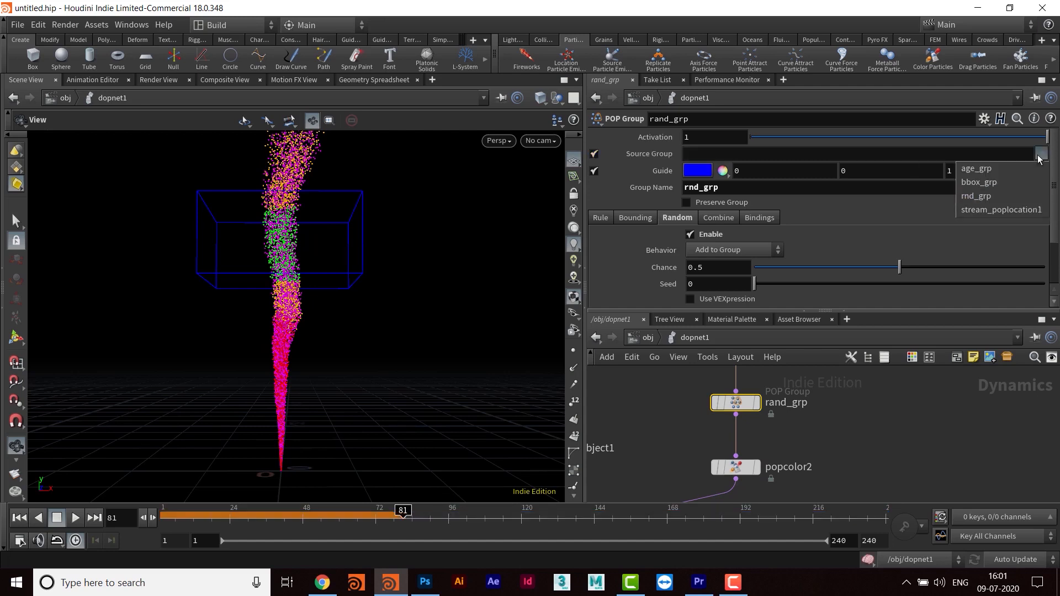
{"action": "left_click", "coordinate": [1002, 170]}
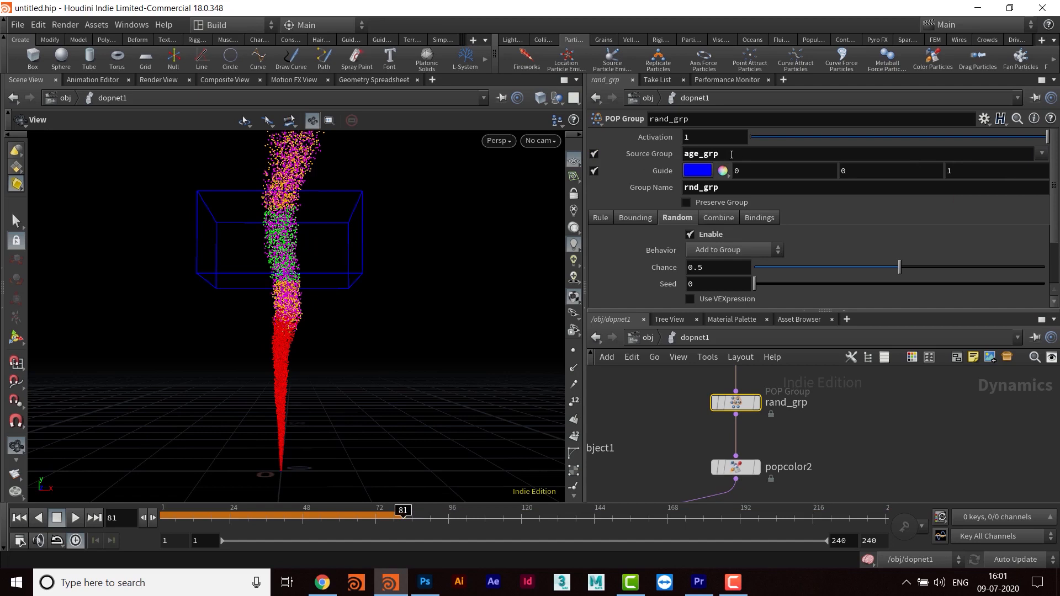
{"action": "left_click_drag", "start_coordinate": [743, 155], "coordinate": [678, 155]}
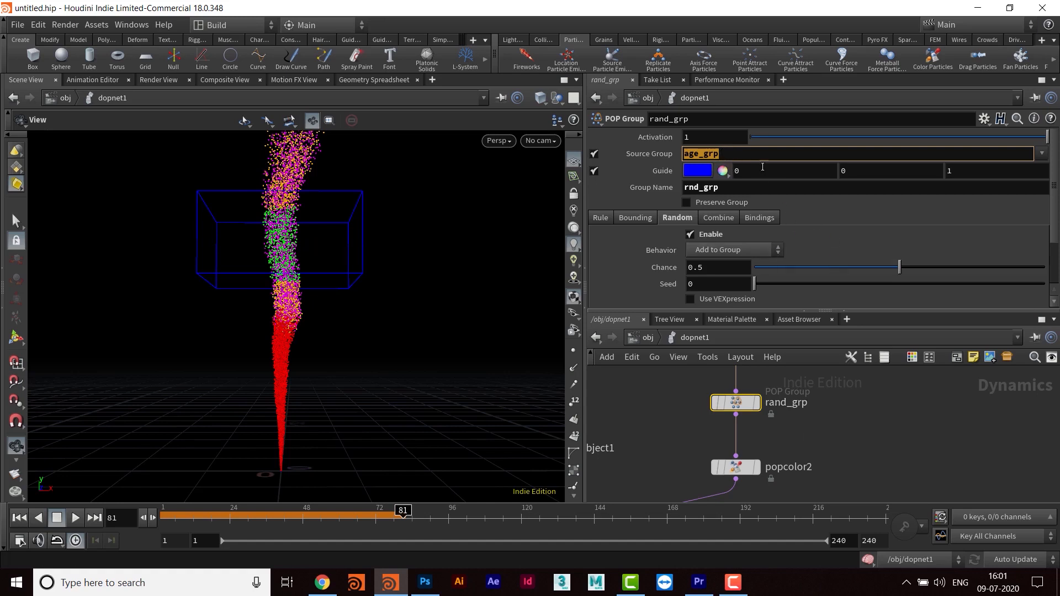
- Select popcolor2, replay the simulation from frame 1 to check the random coloring within age_grp, and stop it at frame 33
{"action": "middle_click_drag", "start_coordinate": [854, 475], "coordinate": [844, 437]}
{"action": "left_click_drag", "start_coordinate": [671, 404], "coordinate": [893, 437]}
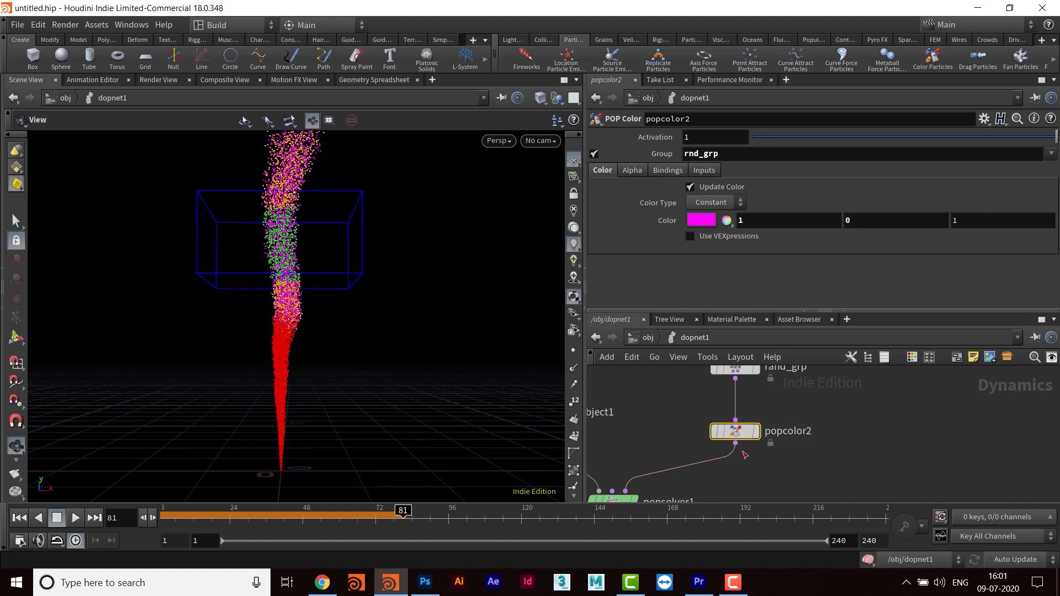
{"action": "left_click", "coordinate": [18, 518]}
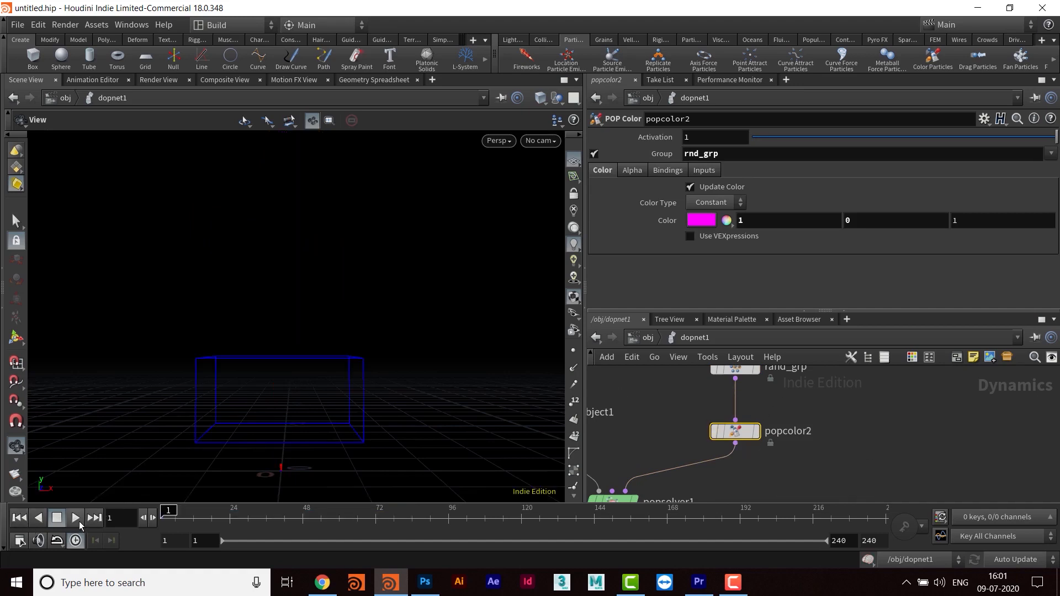
{"action": "left_click", "coordinate": [77, 519]}
{"action": "left_click", "coordinate": [56, 517]}
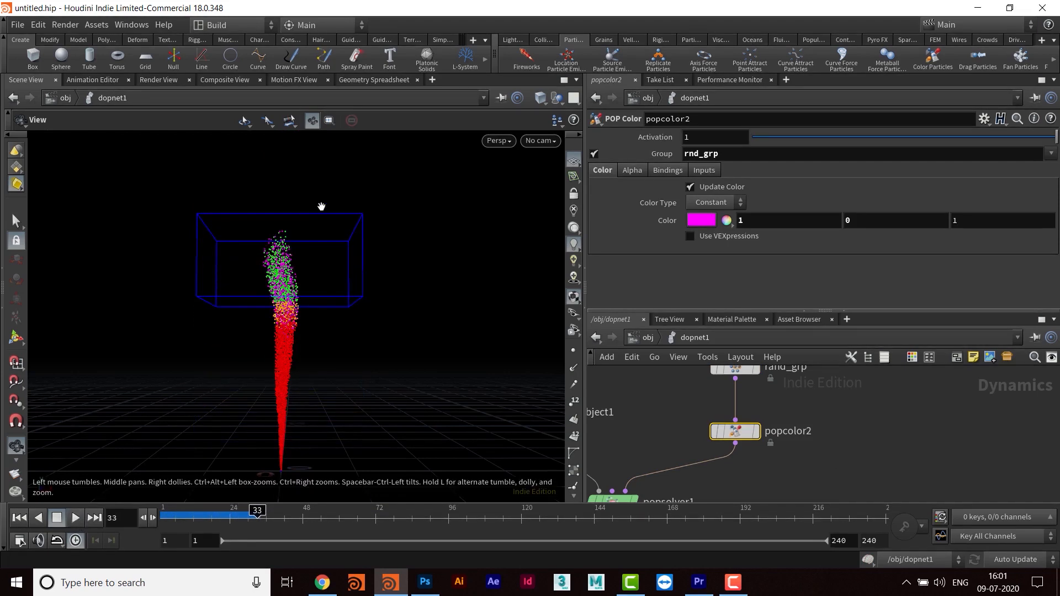
- With the timeline at frame 102, delete the animation on the bbox_grp bounding box's center Y and set it to 15
{"action": "middle_click_drag", "start_coordinate": [818, 407], "coordinate": [820, 465]}
{"action": "left_click", "coordinate": [745, 440]}
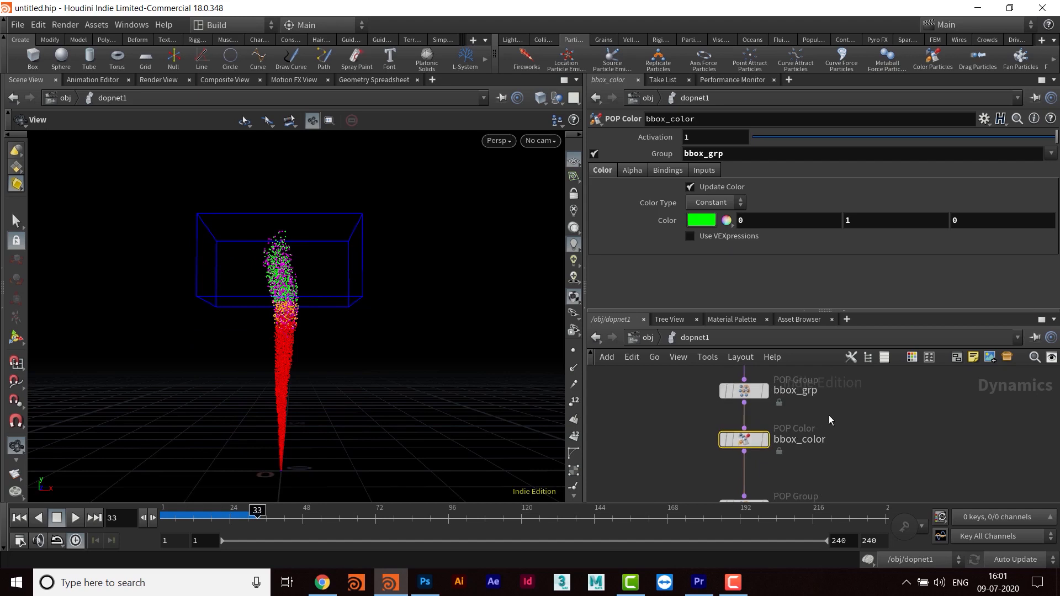
{"action": "middle_click_drag", "start_coordinate": [829, 417], "coordinate": [816, 446]}
{"action": "left_click", "coordinate": [740, 426]}
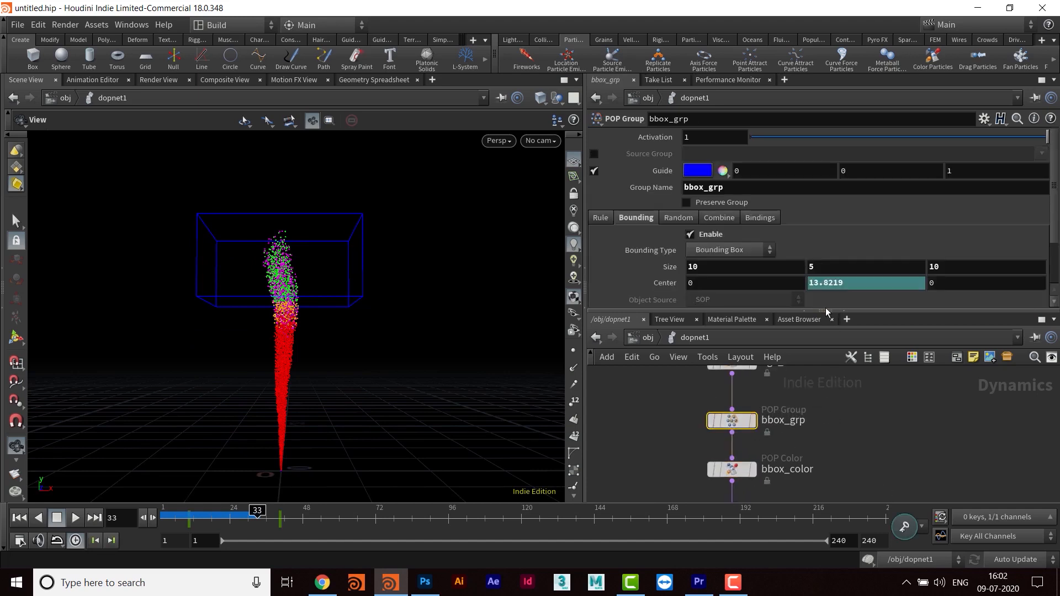
{"action": "left_click_drag", "start_coordinate": [824, 310], "coordinate": [825, 346]}
{"action": "left_click_drag", "start_coordinate": [257, 517], "coordinate": [467, 510]}
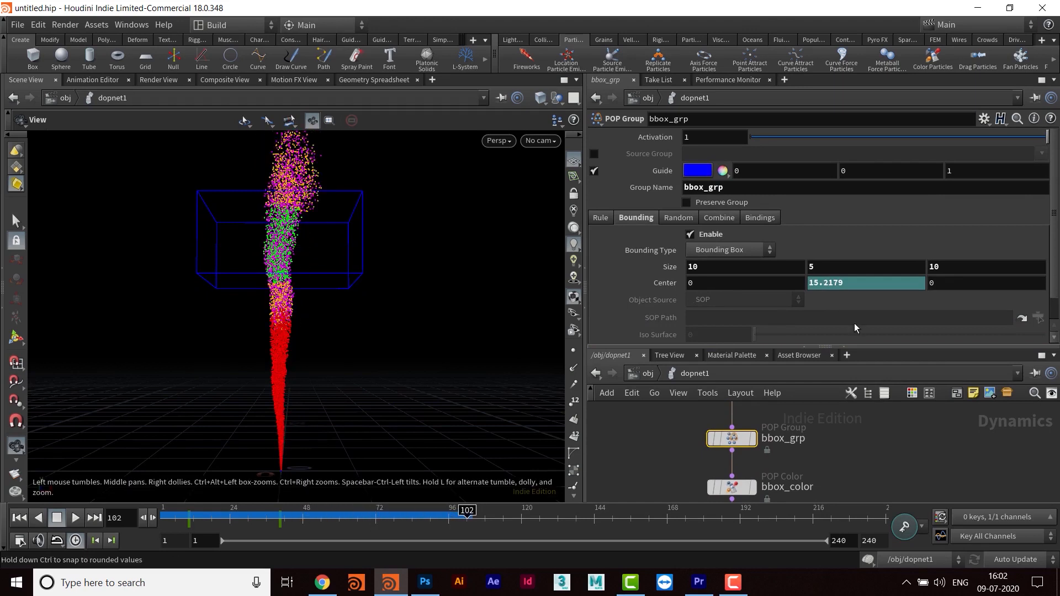
{"action": "right_click", "coordinate": [861, 283]}
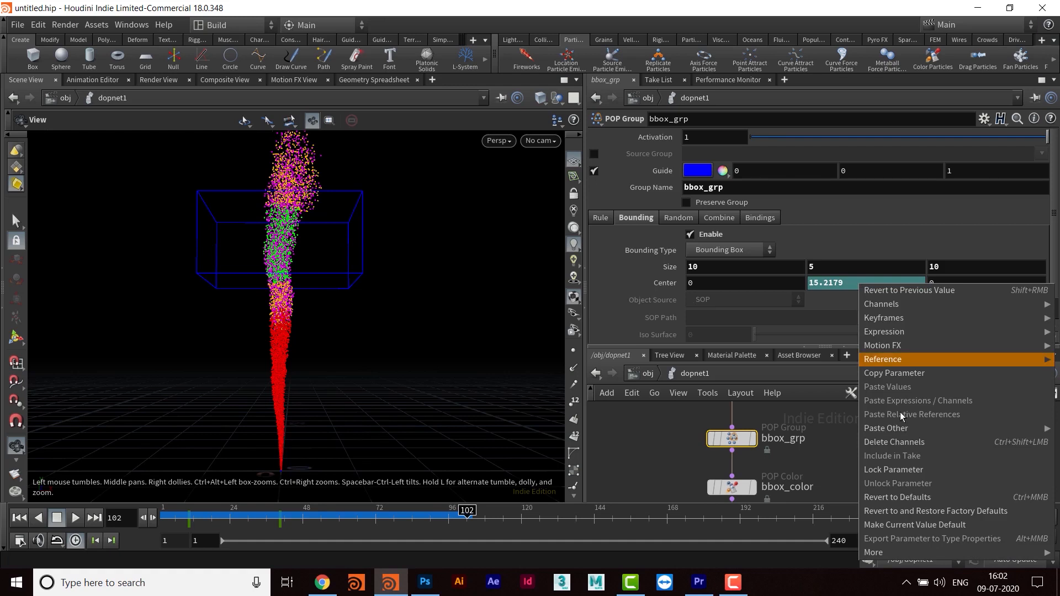
{"action": "left_click", "coordinate": [899, 445]}
{"action": "double_click", "coordinate": [827, 282]}
{"action": "type", "text": "15"}
{"action": "key", "text": "Return"}
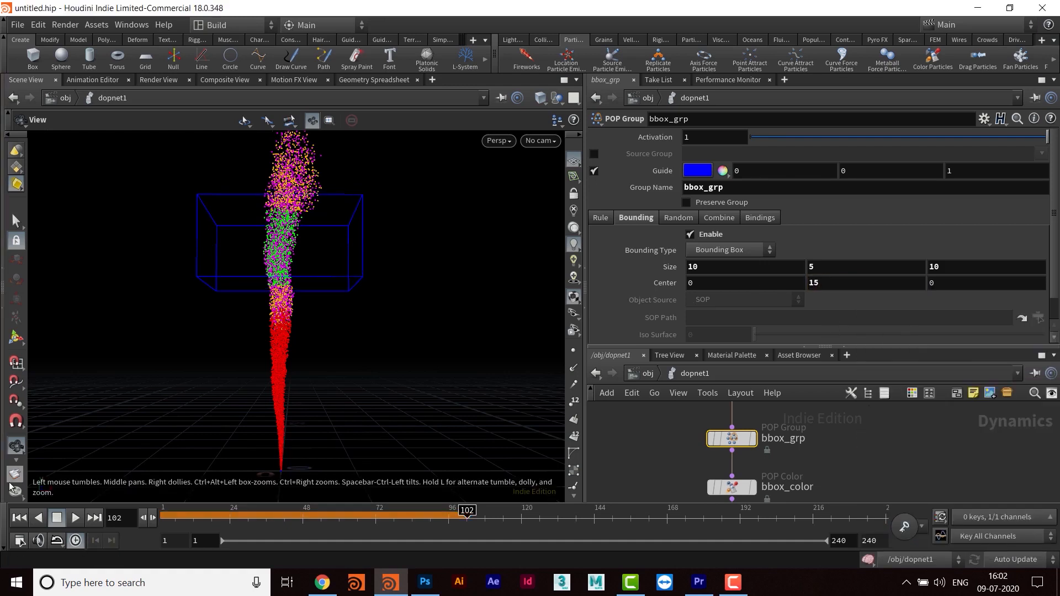
- Play the simulation from frame 1 to check the particles passing through the static bounding box, and stop it at frame 79
{"action": "left_click", "coordinate": [19, 518]}
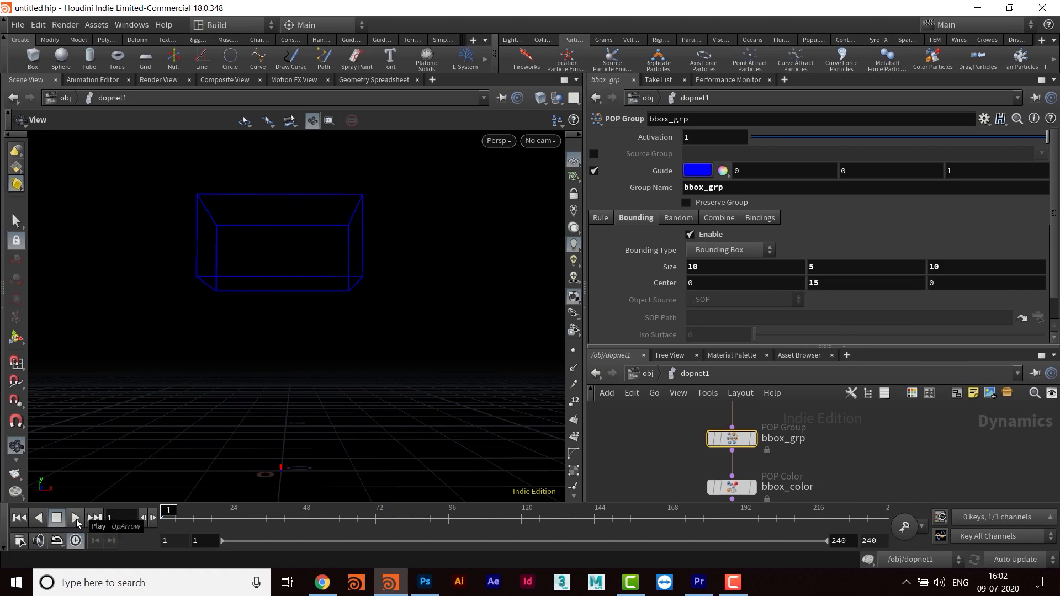
{"action": "left_click", "coordinate": [77, 519]}
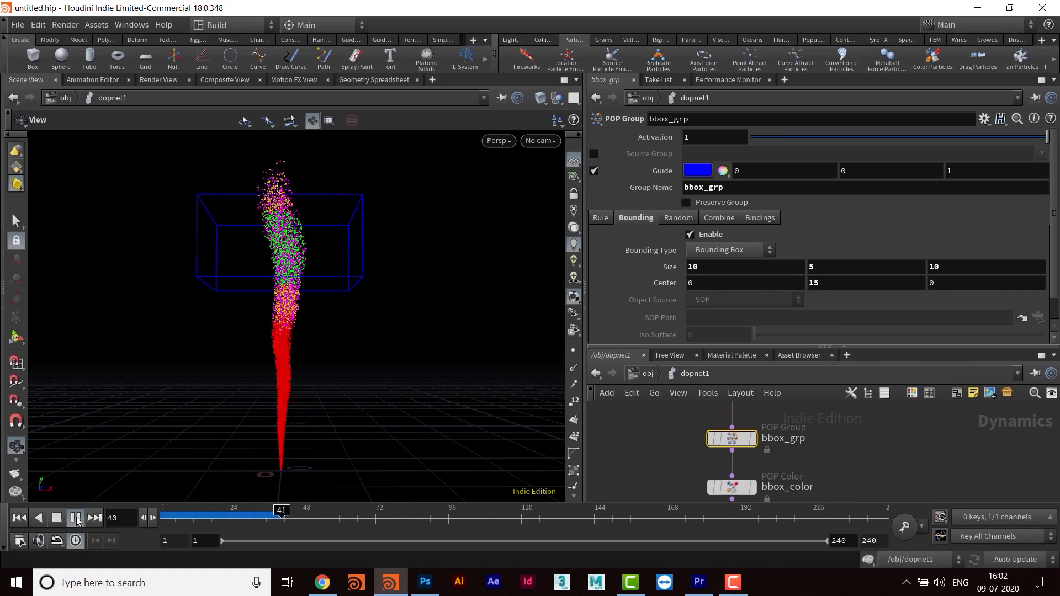
{"action": "left_click", "coordinate": [76, 519]}
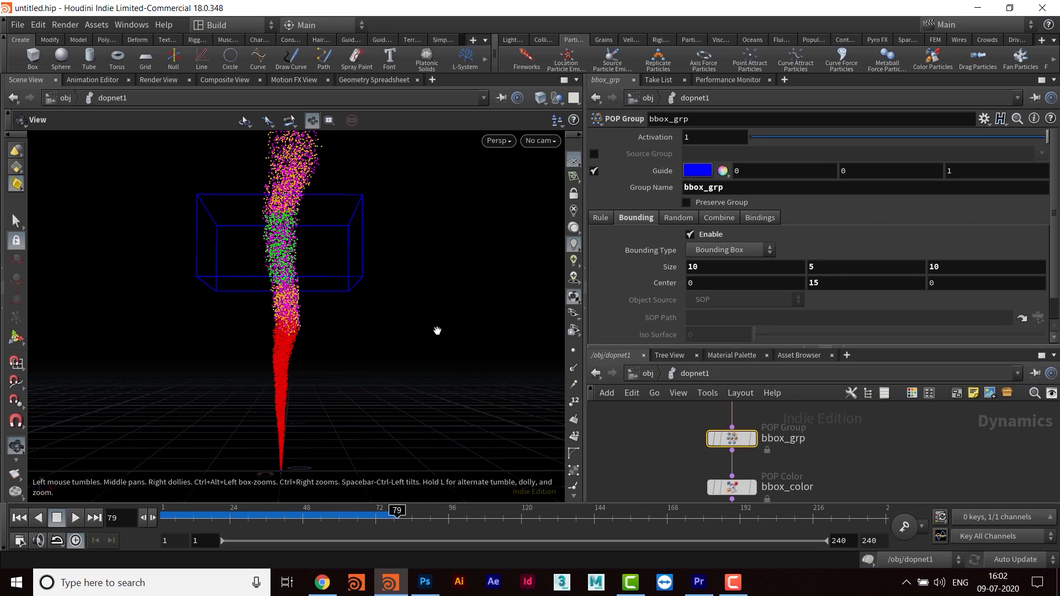
{"action": "left_click_drag", "start_coordinate": [386, 308], "coordinate": [293, 426]}
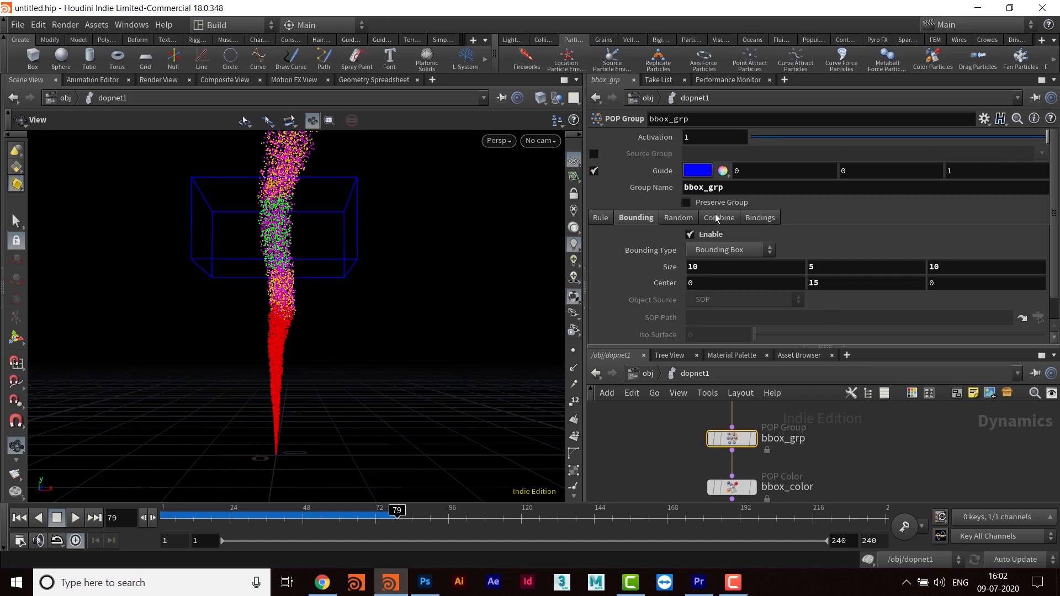
- Review the bbox_color and rand_grp nodes, examining rand_grp's source group and random chance against the whole particle column
{"action": "middle_click_drag", "start_coordinate": [806, 440], "coordinate": [807, 401]}
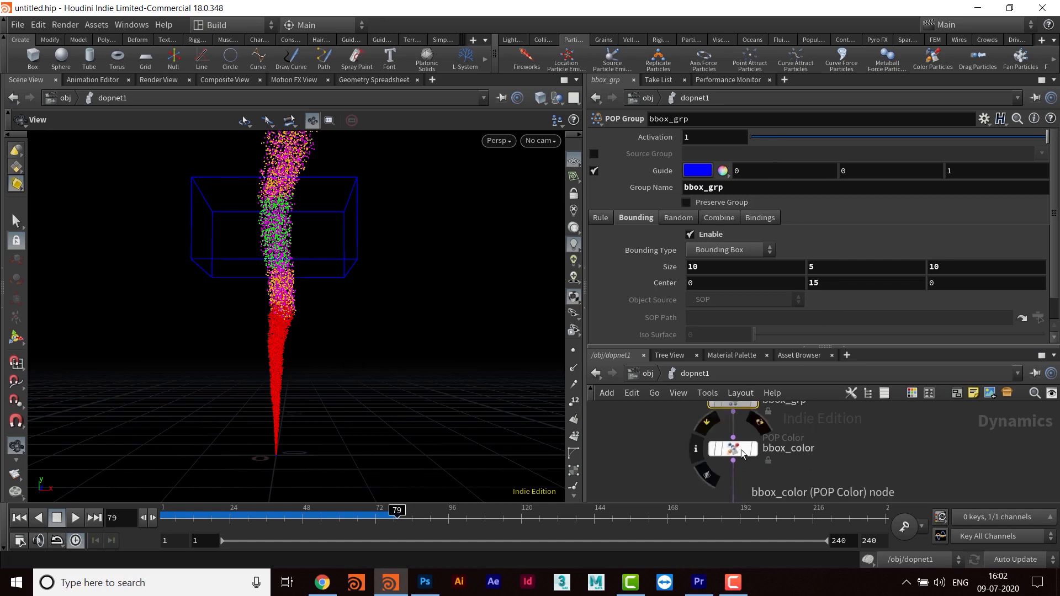
{"action": "left_click", "coordinate": [735, 448]}
{"action": "middle_click_drag", "start_coordinate": [796, 457], "coordinate": [819, 424]}
{"action": "middle_click_drag", "start_coordinate": [804, 492], "coordinate": [819, 437]}
{"action": "left_click", "coordinate": [761, 445]}
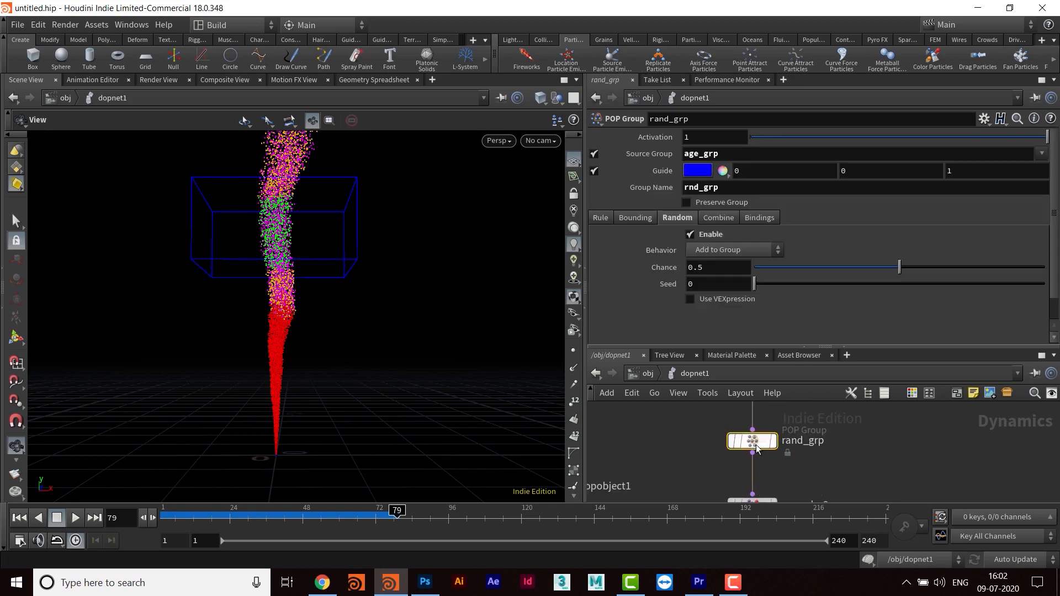
{"action": "double_click", "coordinate": [734, 154]}
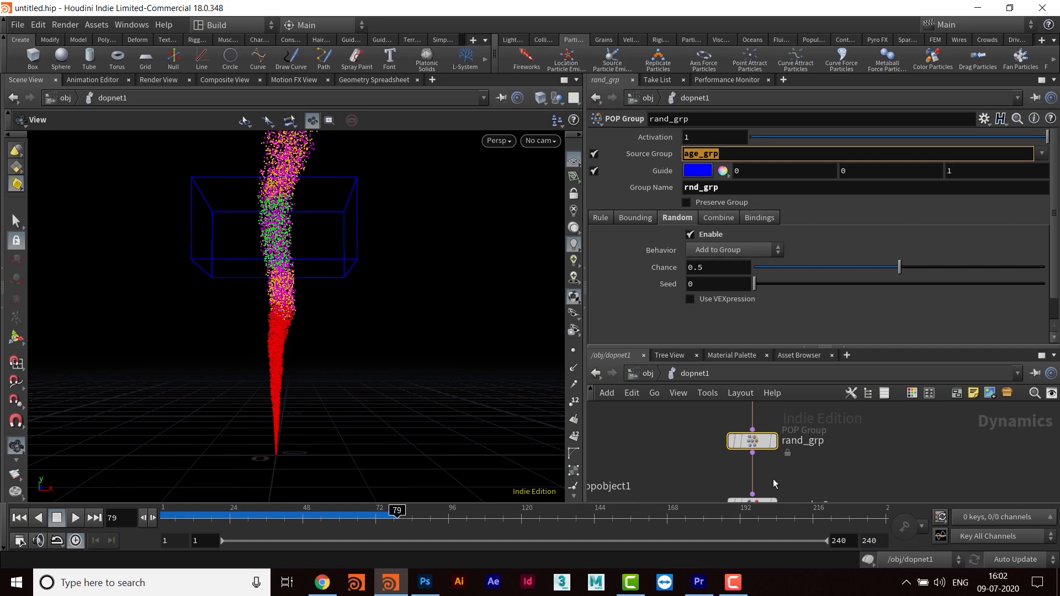
{"action": "middle_click_drag", "start_coordinate": [817, 468], "coordinate": [804, 468]}
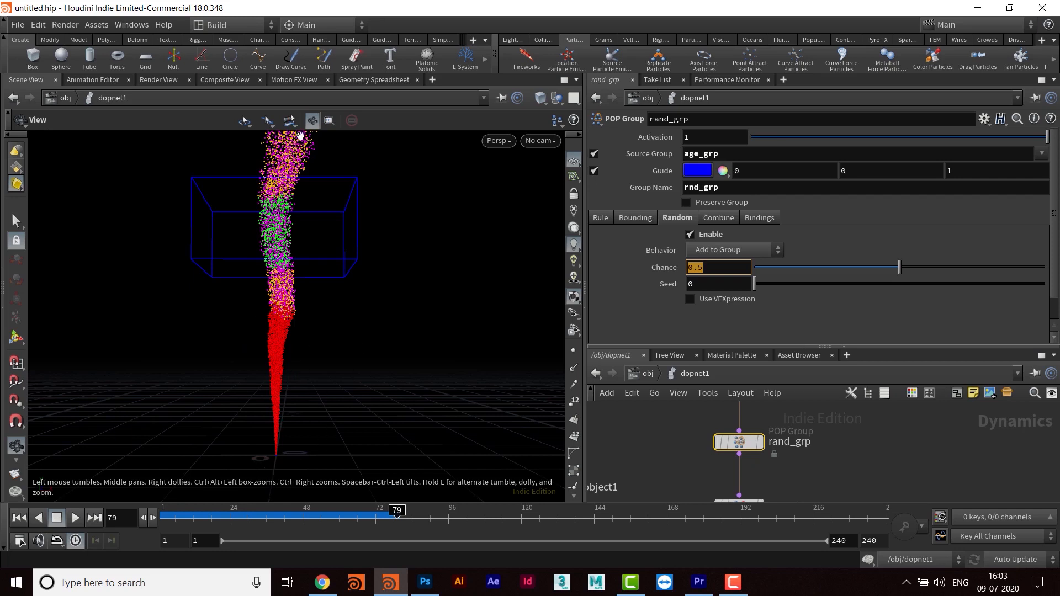
{"action": "left_click_drag", "start_coordinate": [381, 269], "coordinate": [355, 325]}
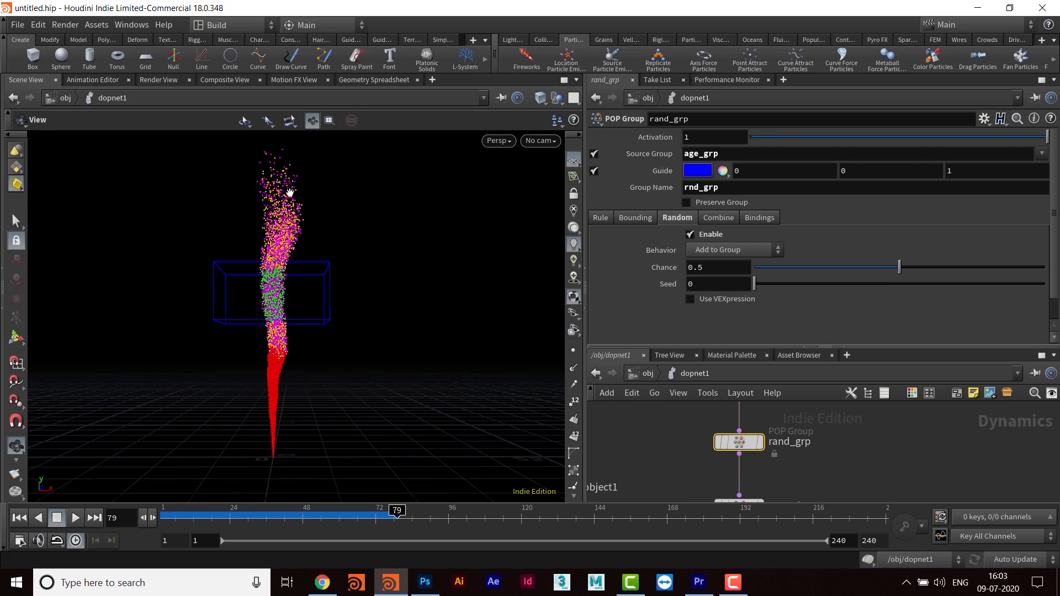
- Enlarge the network area and move popsolver1 lower to make room beneath popcolor2
{"action": "left_click_drag", "start_coordinate": [745, 347], "coordinate": [751, 207]}
{"action": "middle_click_drag", "start_coordinate": [834, 445], "coordinate": [868, 297]}
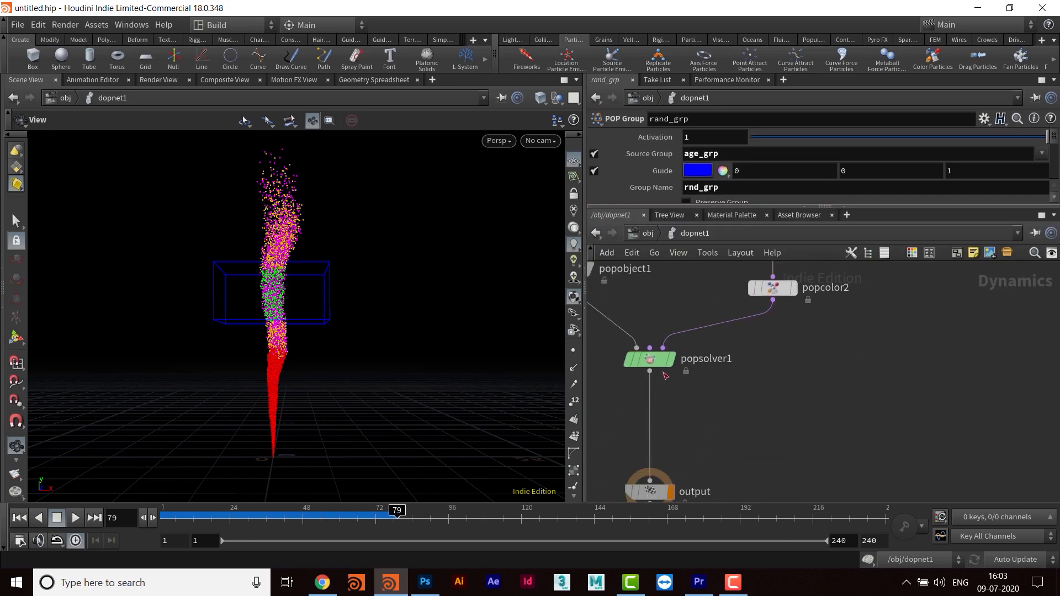
{"action": "left_click_drag", "start_coordinate": [657, 361], "coordinate": [657, 426]}
{"action": "middle_click_drag", "start_coordinate": [787, 357], "coordinate": [757, 418]}
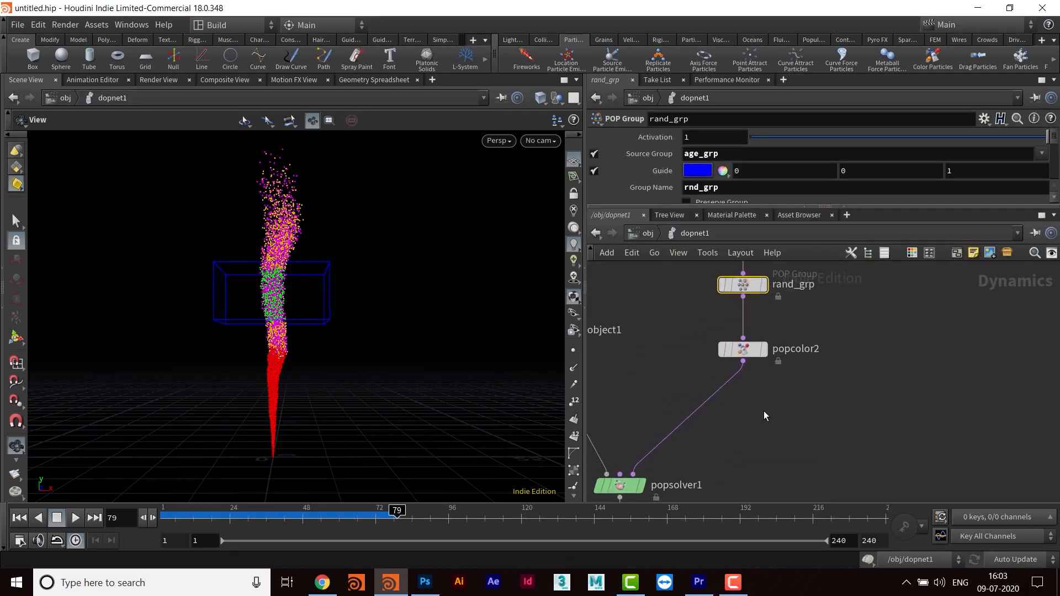
- Add a POP Wind node and insert it on the wire between popcolor2 and popsolver1
{"action": "left_click", "coordinate": [784, 419]}
{"action": "key", "text": "Tab"}
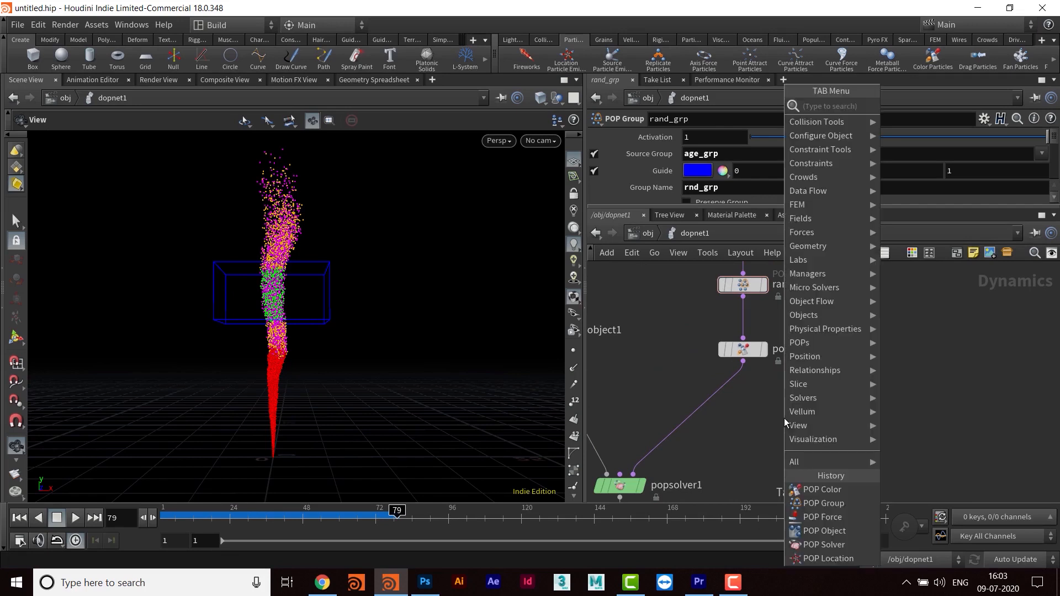
{"action": "type", "text": "popwind"}
{"action": "key", "text": "Return"}
{"action": "left_click", "coordinate": [784, 418]}
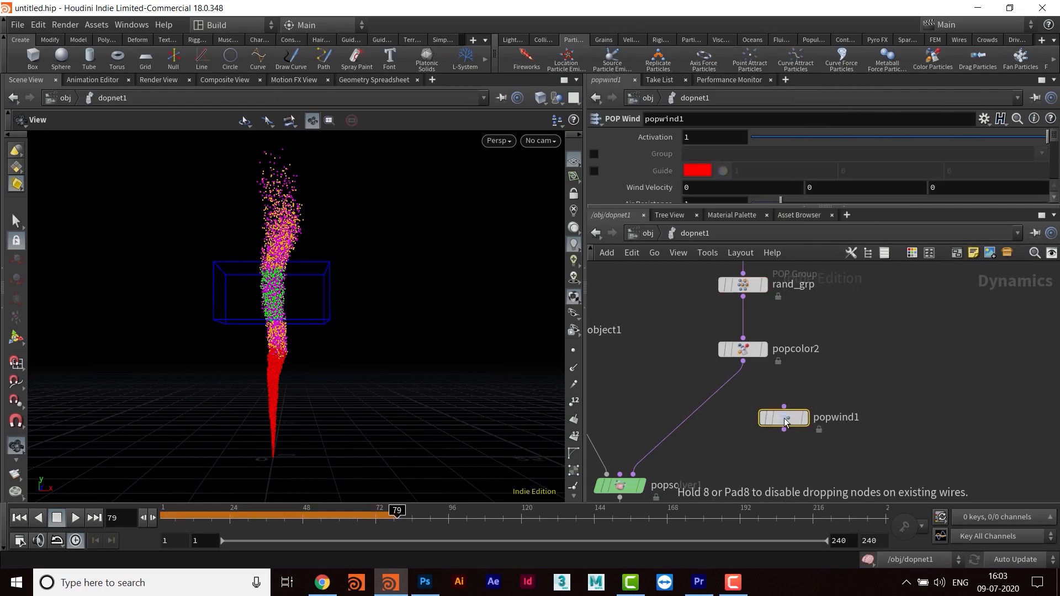
{"action": "left_click_drag", "start_coordinate": [784, 418], "coordinate": [748, 410]}
{"action": "middle_click_drag", "start_coordinate": [802, 431], "coordinate": [779, 439]}
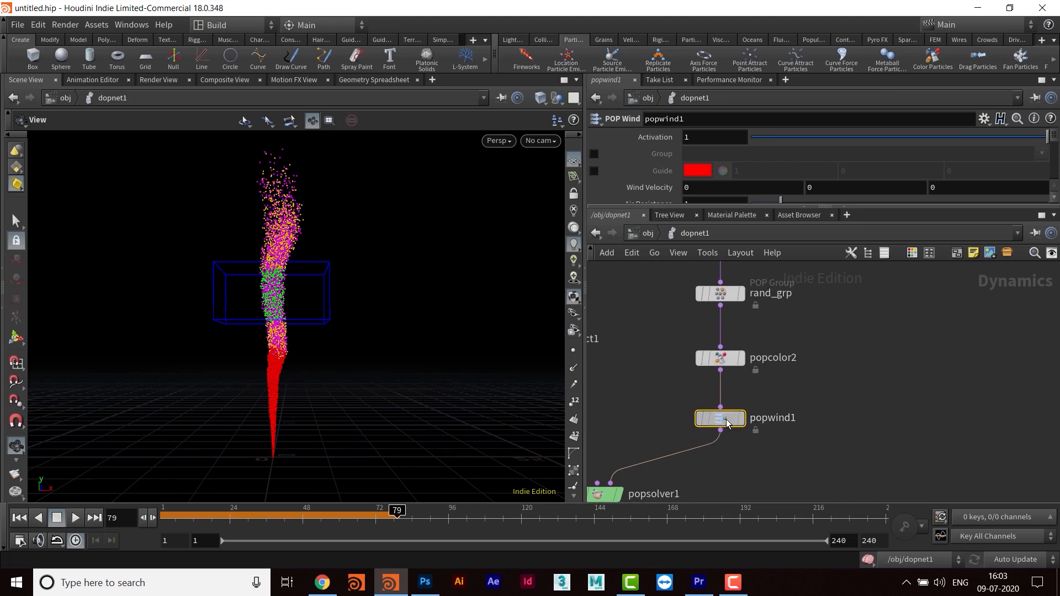
- Set the wind velocity of popwind1 to 1 in X and 0.5 in Y
{"action": "left_click_drag", "start_coordinate": [731, 207], "coordinate": [731, 275]}
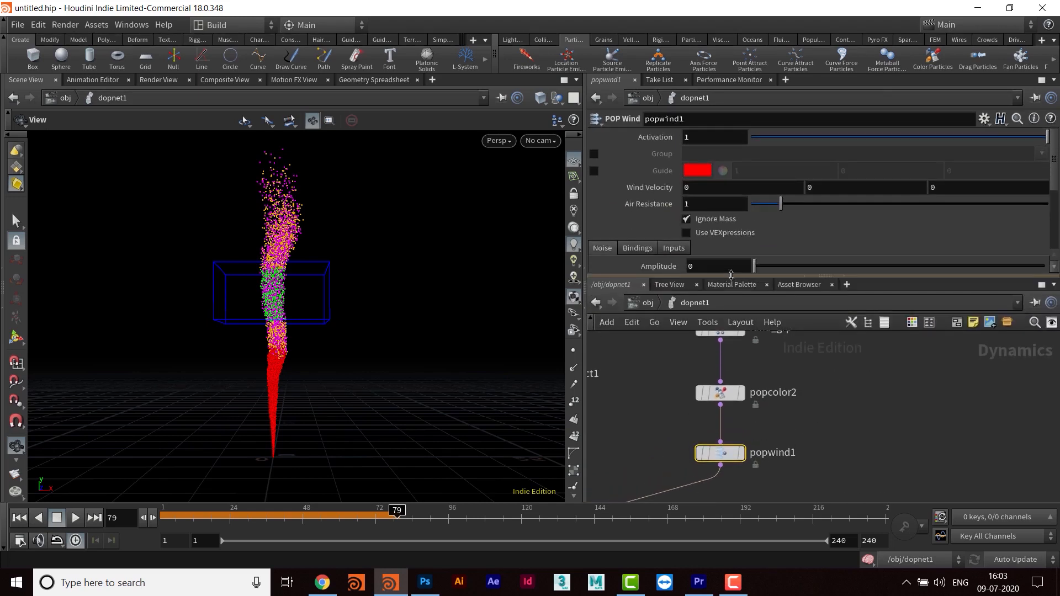
{"action": "middle_click_drag", "start_coordinate": [852, 442], "coordinate": [852, 430]}
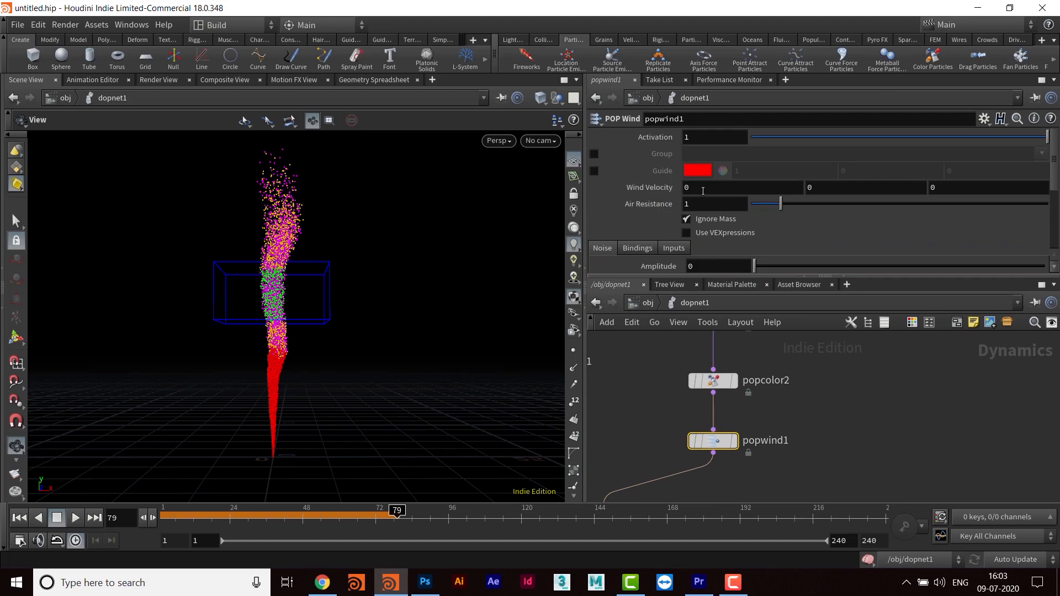
{"action": "type", "text": "1"}
{"action": "key", "text": "Tab"}
{"action": "key", "text": "Return"}
{"action": "scroll", "coordinate": [839, 225], "scroll_direction": "down", "scroll_amount": 2}
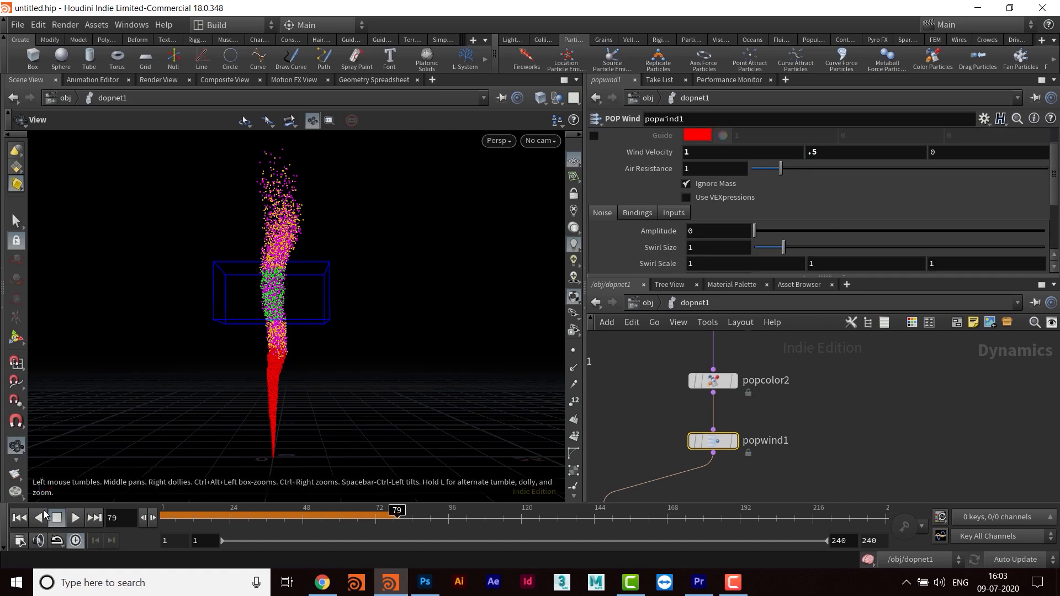
- Play the simulation from frame 1 to preview the wind's effect on the particles, and stop it at frame 92
{"action": "left_click", "coordinate": [20, 518]}
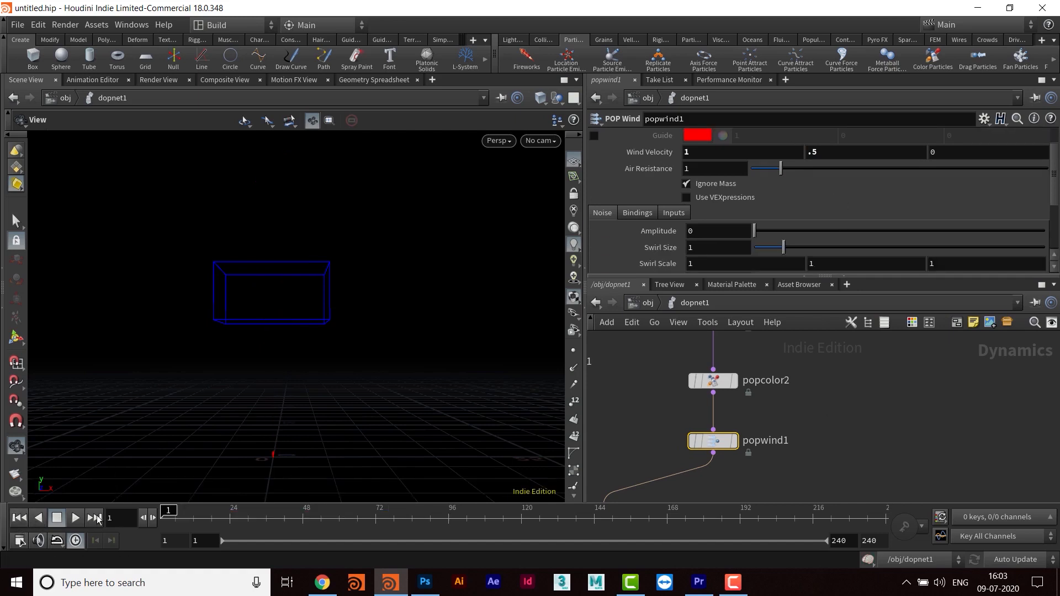
{"action": "left_click", "coordinate": [75, 517]}
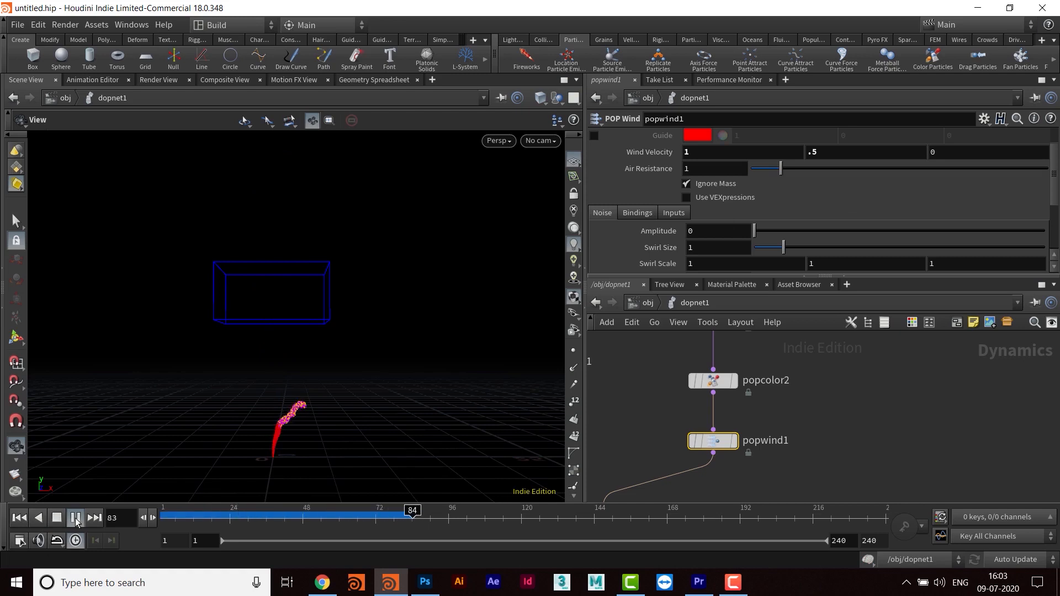
{"action": "left_click", "coordinate": [76, 519]}
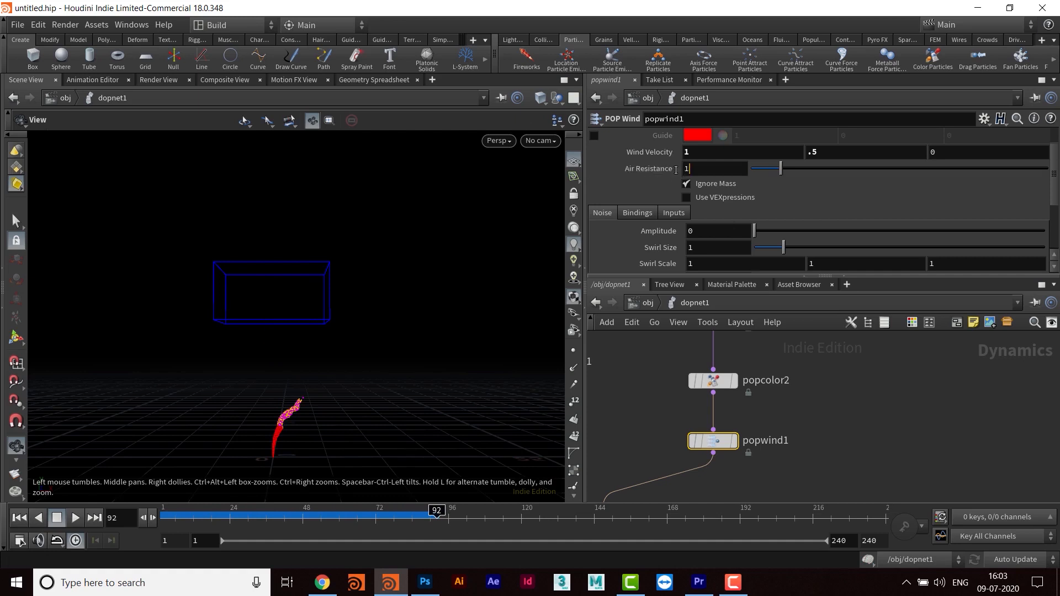
- Set the air resistance of popwind1 to 0.1, replay the simulation to check the wind, and stop it at frame 124
{"action": "key", "text": "Return"}
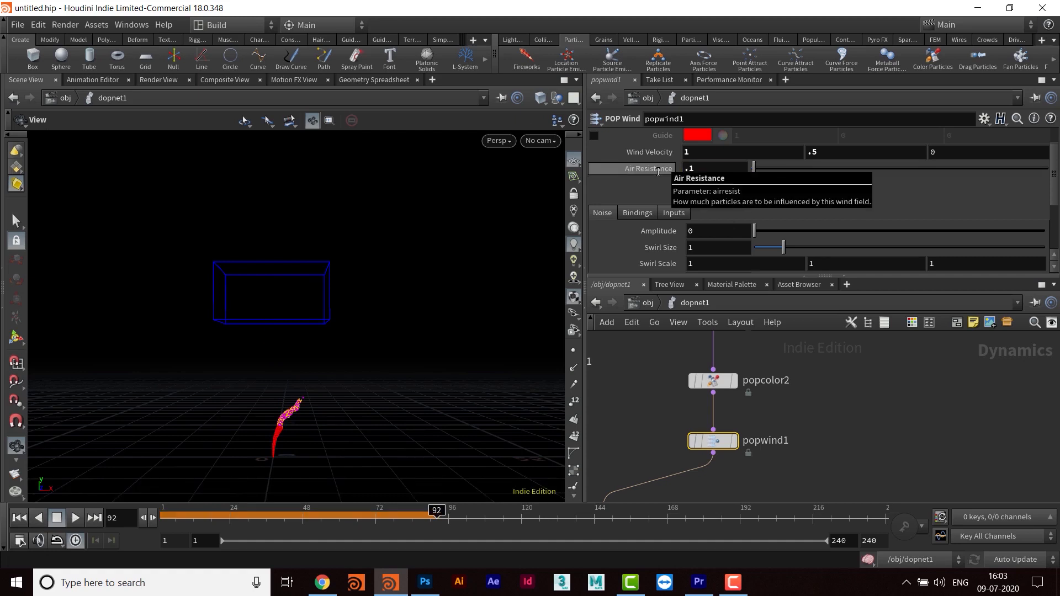
{"action": "left_click", "coordinate": [76, 518]}
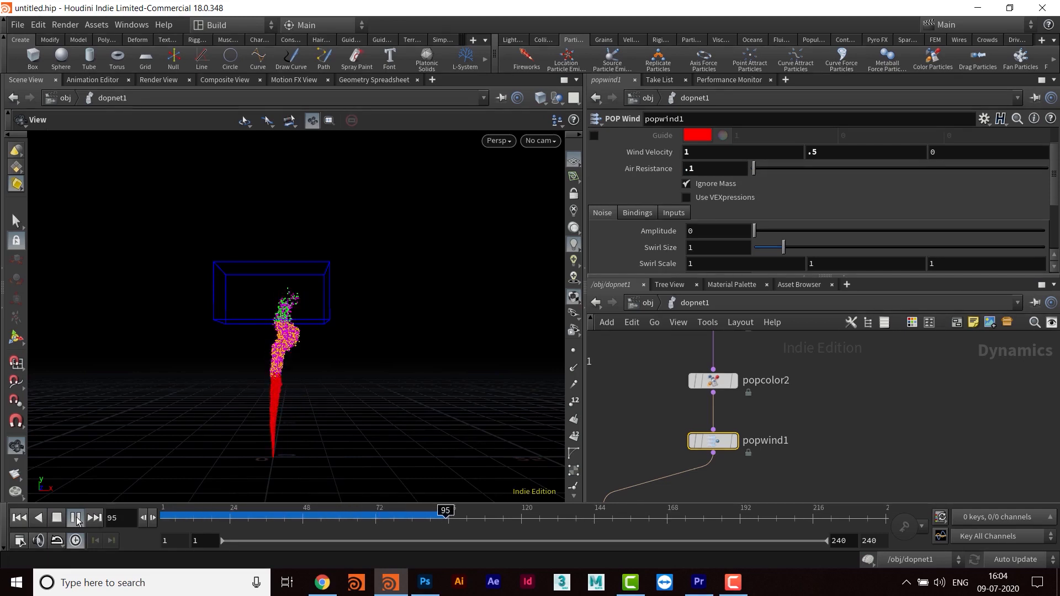
{"action": "left_click", "coordinate": [76, 518]}
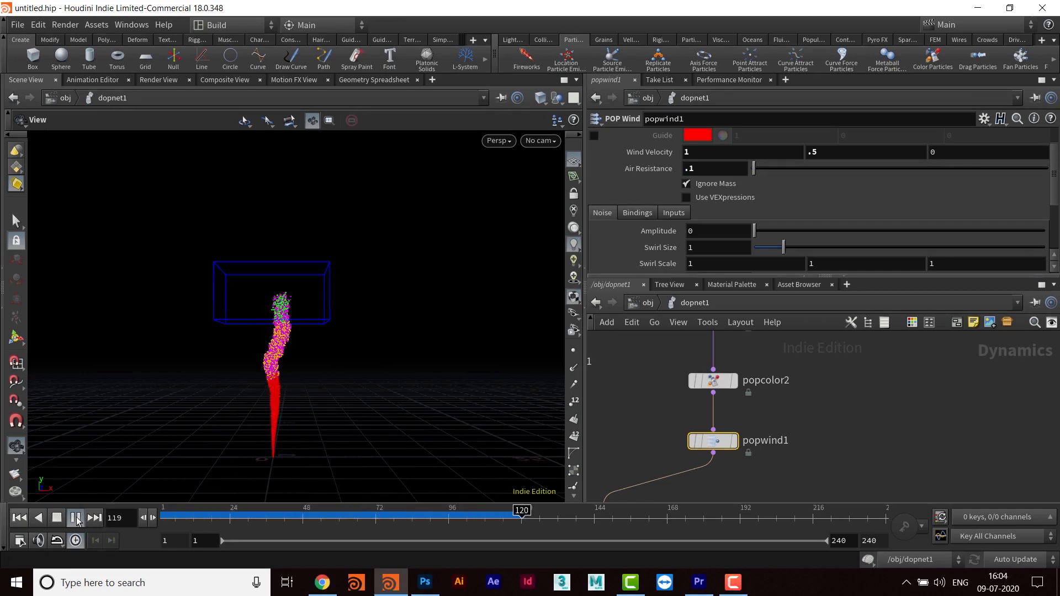
- Set the air resistance of popwind1 to 0.02 and replay the simulation from frame 1 to check the wind
{"action": "double_click", "coordinate": [705, 168]}
{"action": "type", "text": ".02"}
{"action": "key", "text": "Return"}
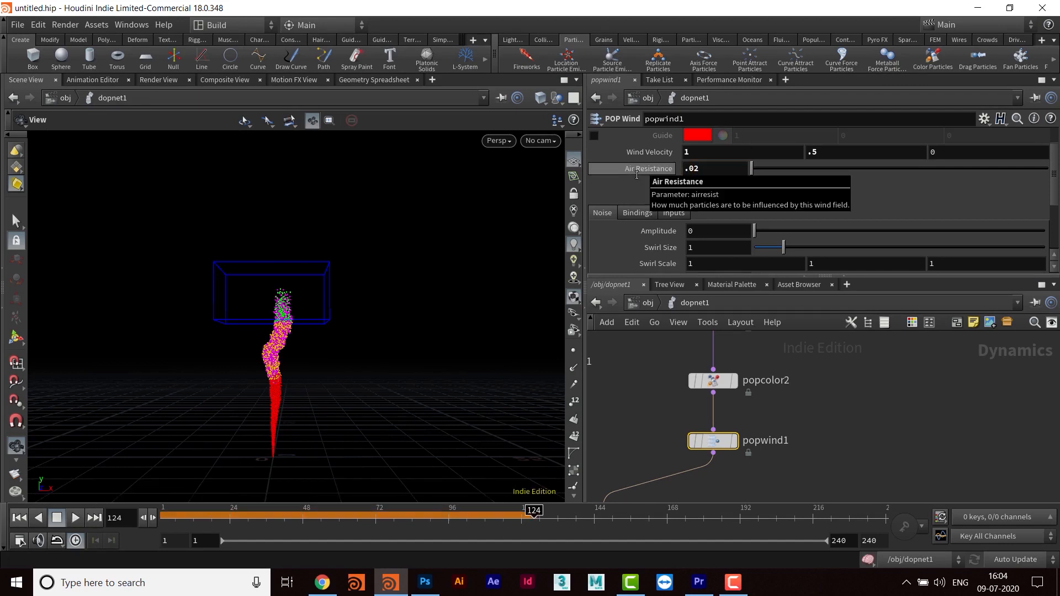
{"action": "left_click", "coordinate": [19, 518]}
{"action": "left_click", "coordinate": [75, 518]}
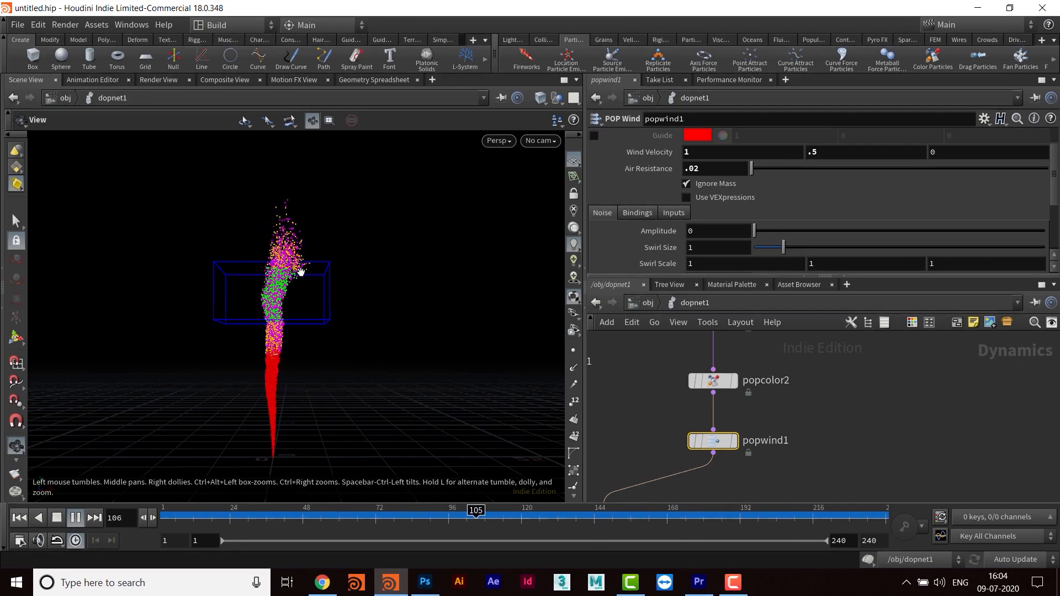
{"action": "left_click", "coordinate": [706, 151]}
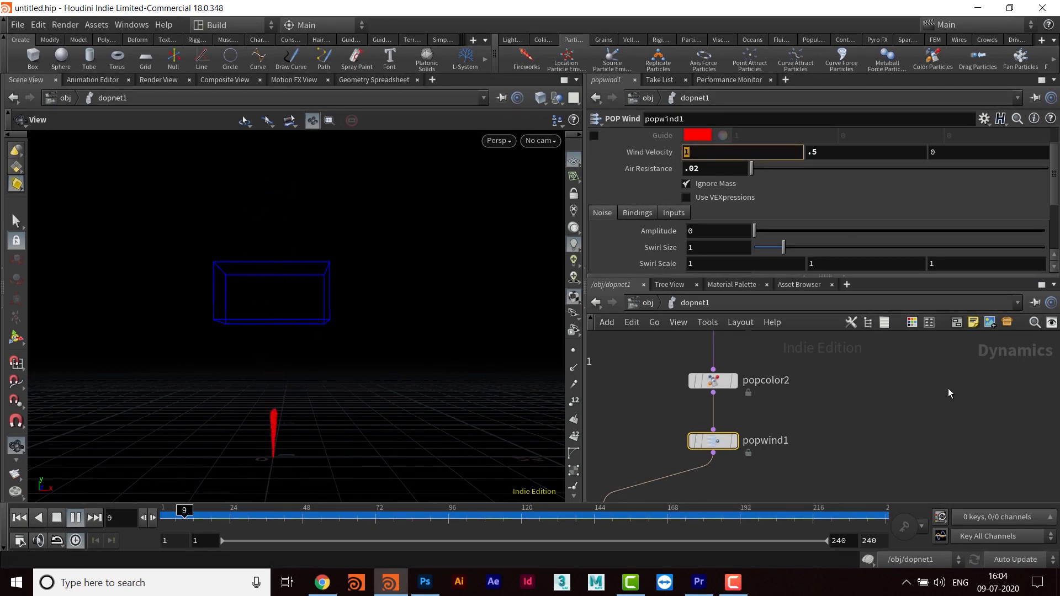
- Stop the playback and limit popwind1 to the rnd_grp particle group by enabling its Group parameter
{"action": "middle_click_drag", "start_coordinate": [868, 427], "coordinate": [867, 439]}
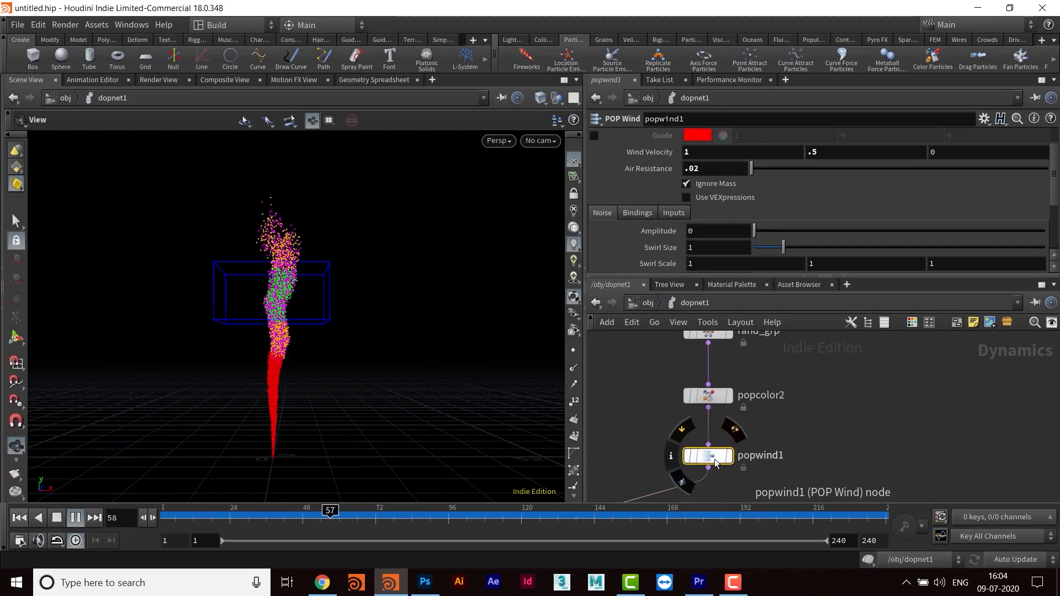
{"action": "scroll", "coordinate": [913, 156], "scroll_direction": "up", "scroll_amount": 2}
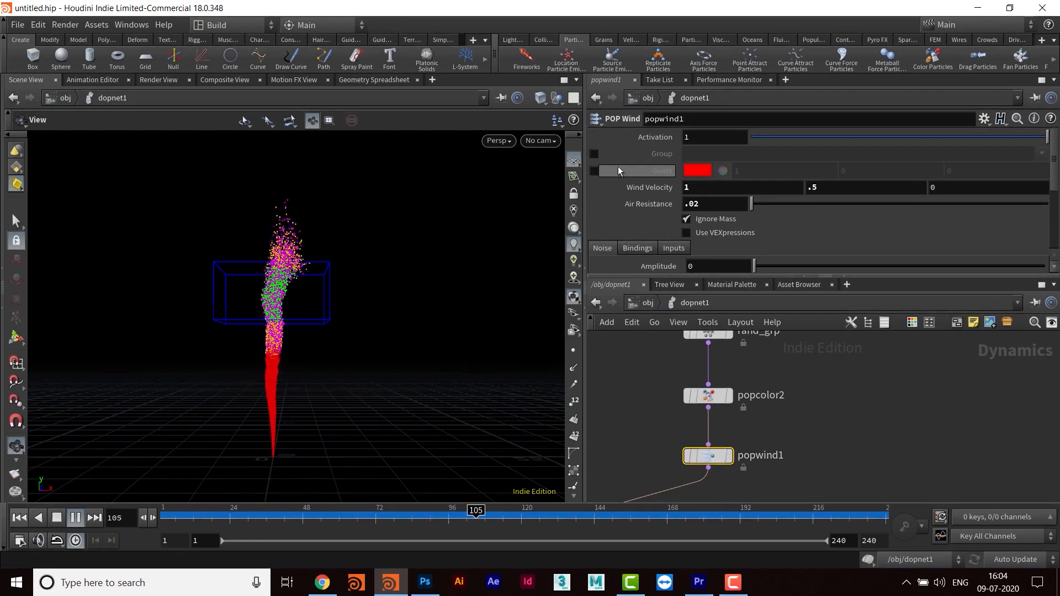
{"action": "left_click", "coordinate": [594, 154]}
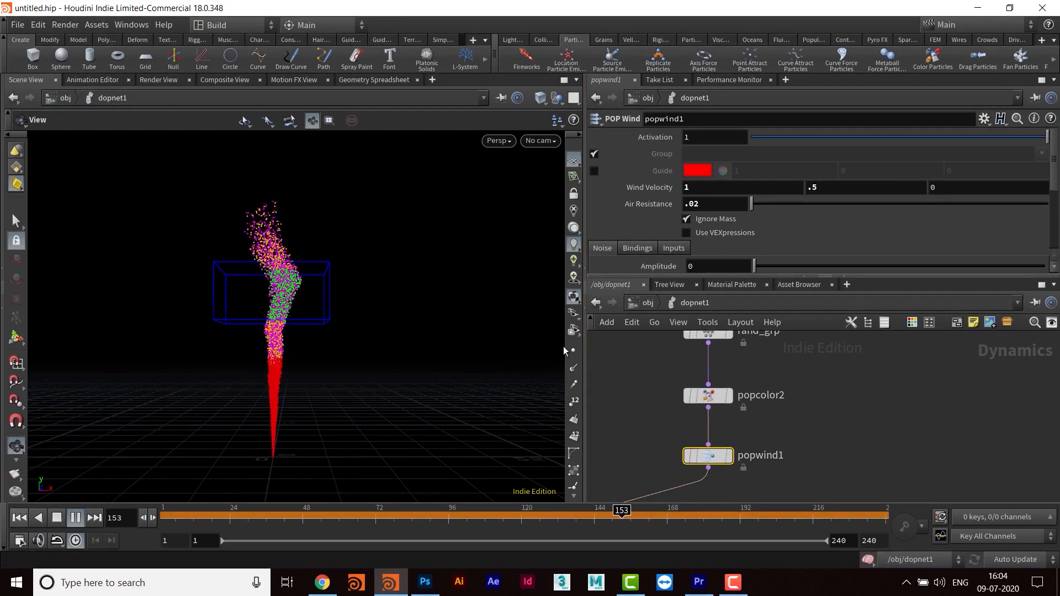
{"action": "left_click", "coordinate": [78, 521]}
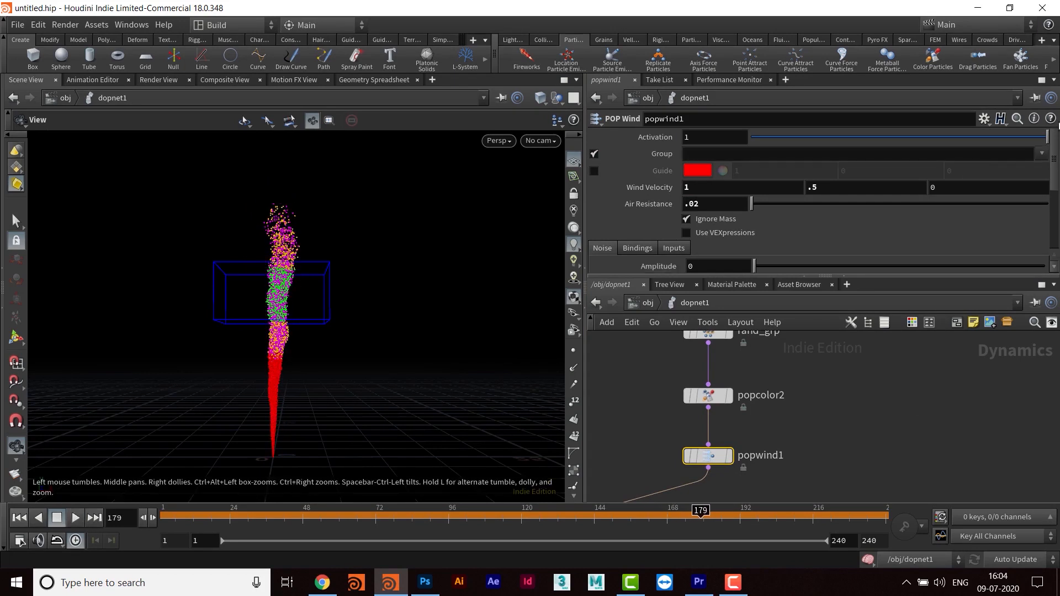
{"action": "left_click", "coordinate": [1041, 154]}
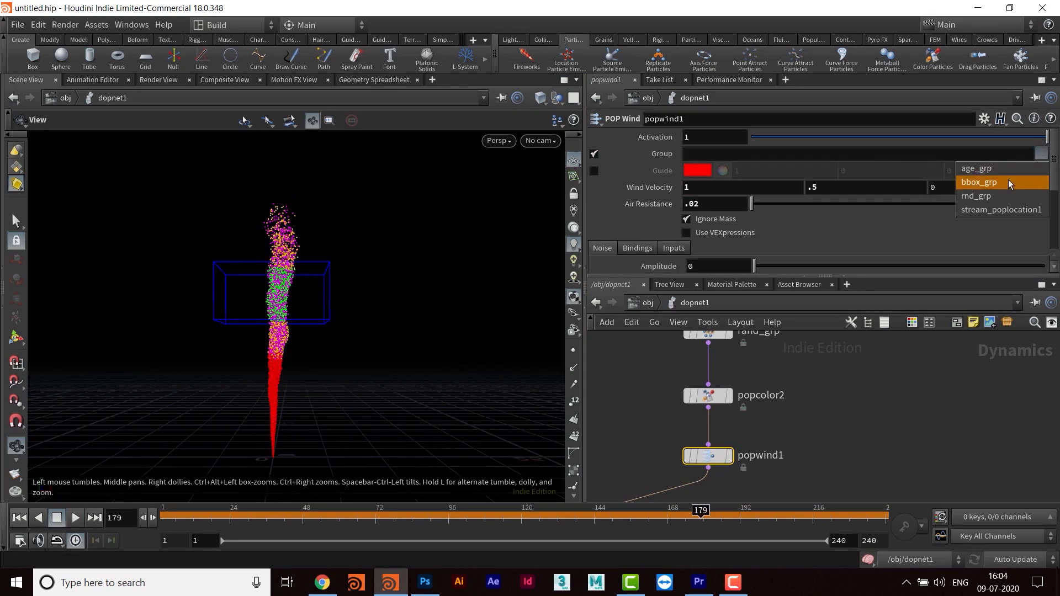
{"action": "left_click", "coordinate": [1004, 196]}
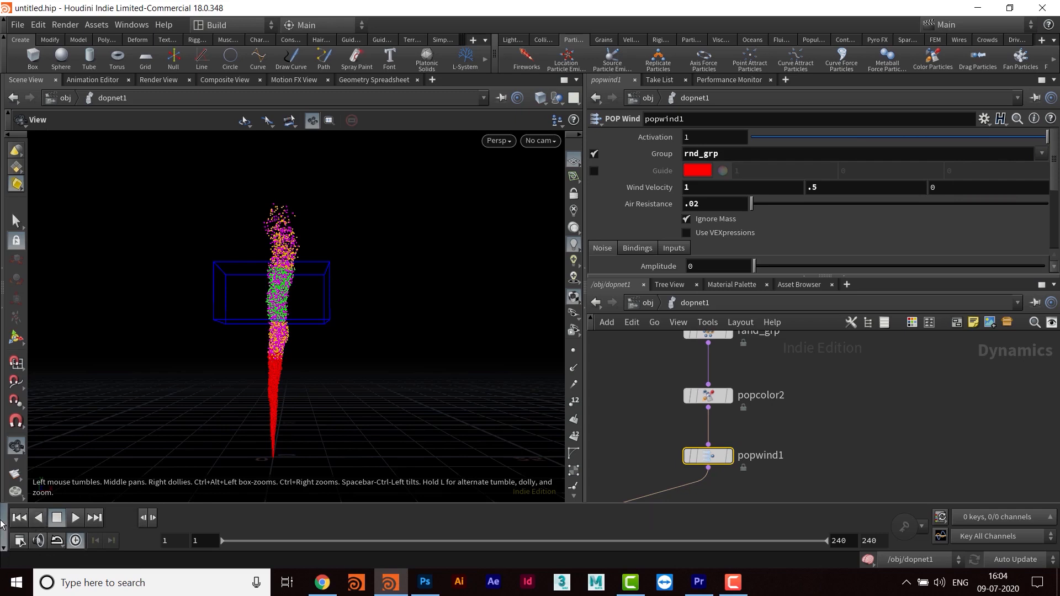
- Play the simulation from frame 1 to preview the wind on the random group, and stop it at frame 100
{"action": "left_click", "coordinate": [3, 524]}
{"action": "left_click", "coordinate": [10, 549]}
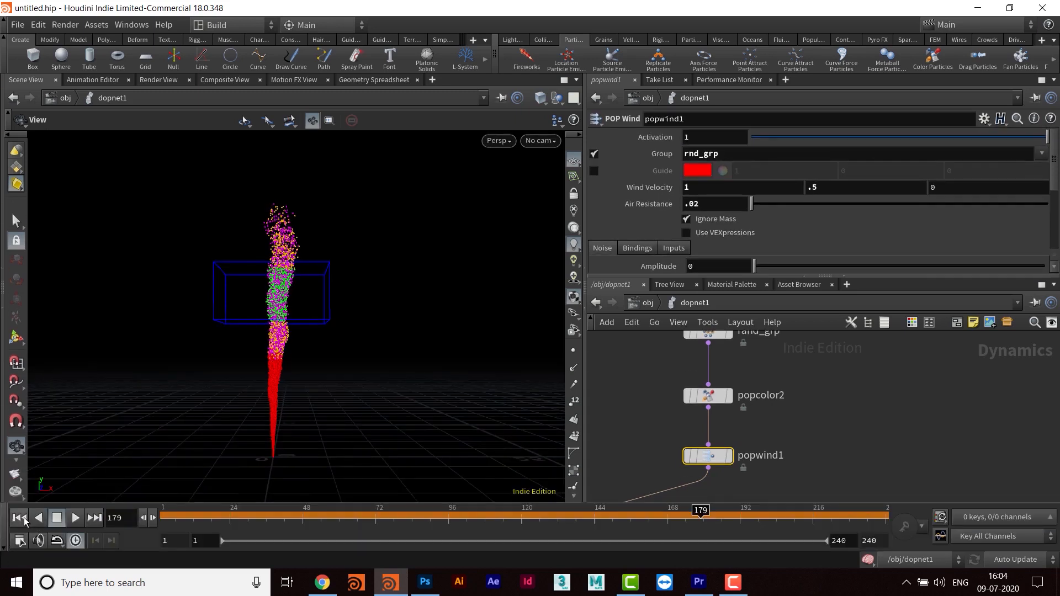
{"action": "left_click", "coordinate": [23, 520]}
{"action": "left_click", "coordinate": [77, 522]}
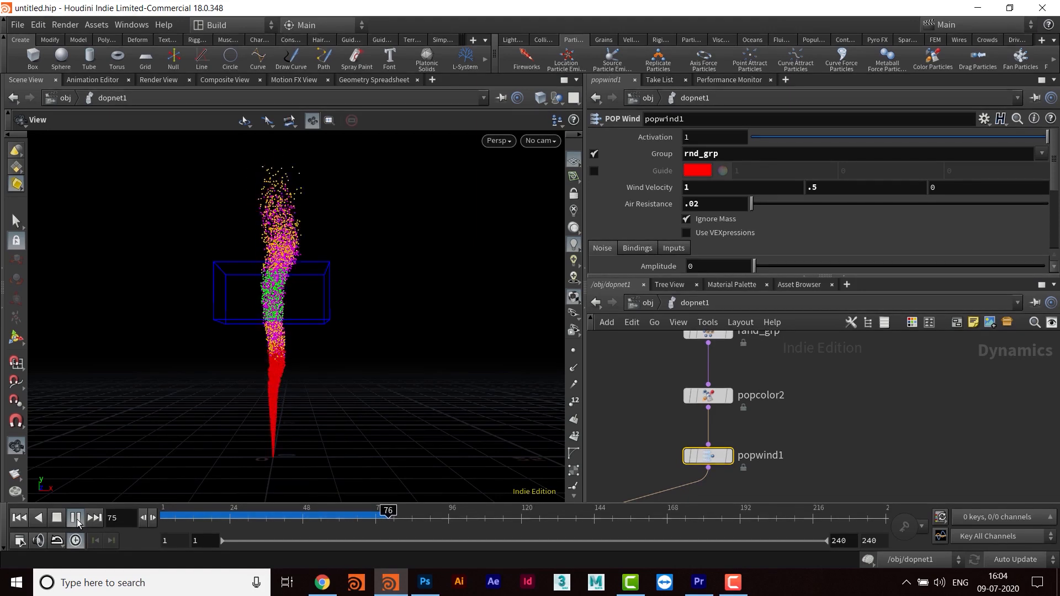
{"action": "left_click", "coordinate": [76, 518]}
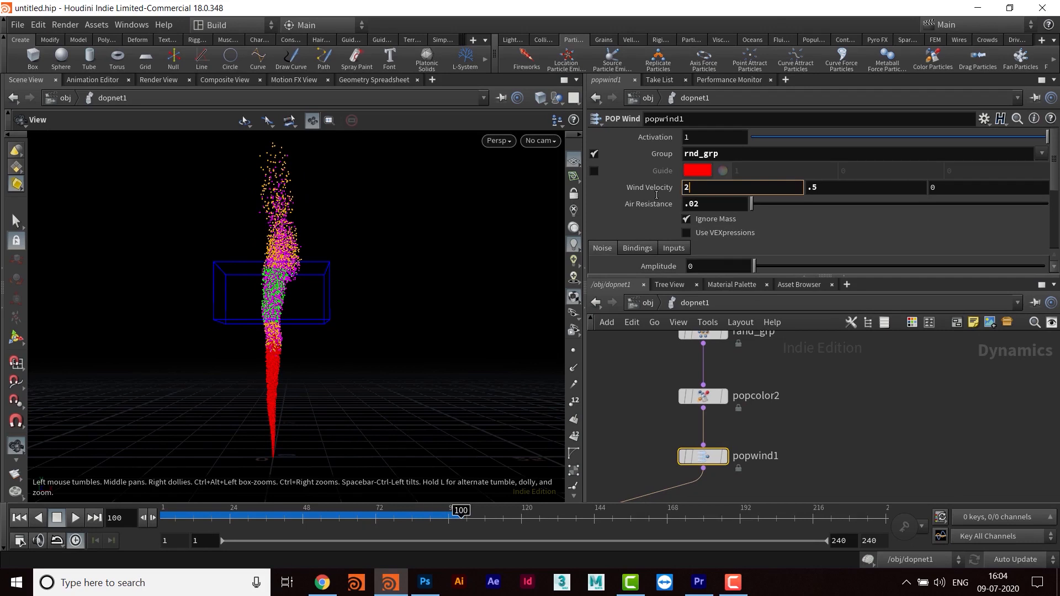
- Set the X wind velocity of popwind1 to 2 and replay the simulation to check its effect
{"action": "type", "text": "2"}
{"action": "key", "text": "Return"}
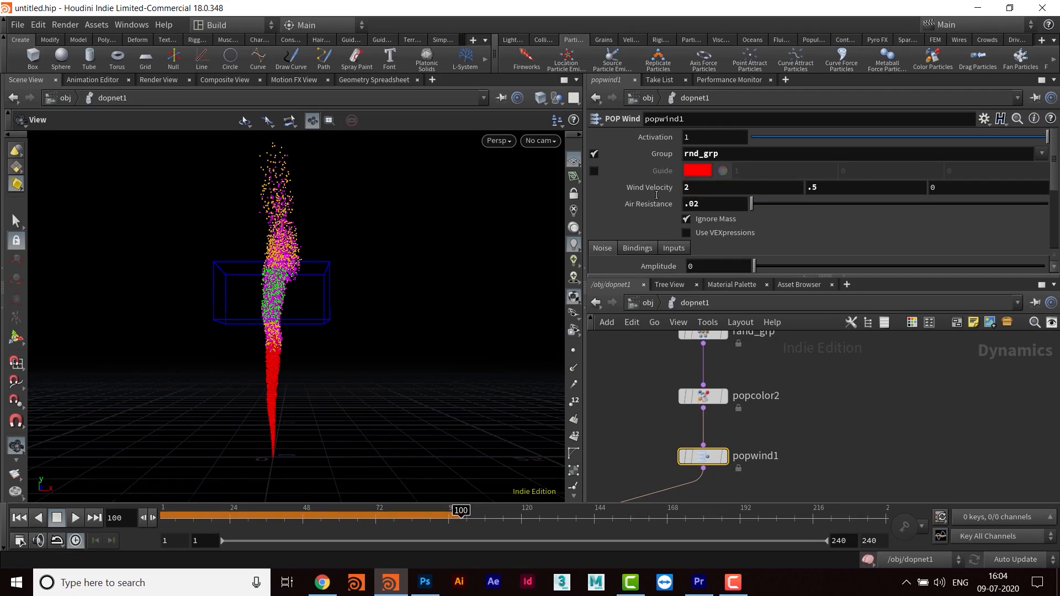
{"action": "left_click", "coordinate": [58, 518]}
{"action": "left_click", "coordinate": [75, 518]}
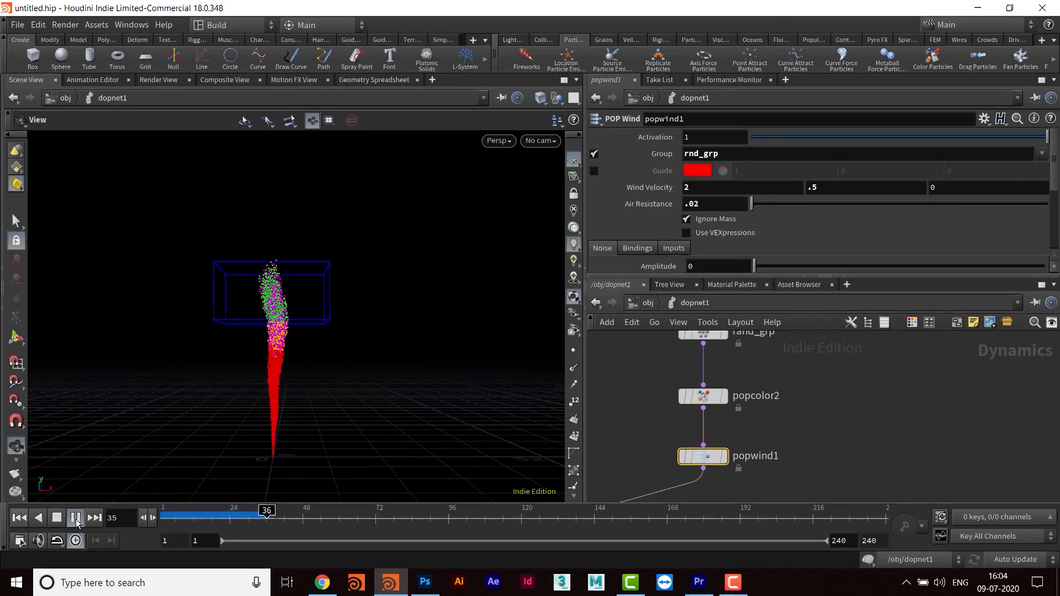
{"action": "left_click", "coordinate": [76, 518]}
{"action": "middle_click_drag", "start_coordinate": [789, 445], "coordinate": [799, 424]}
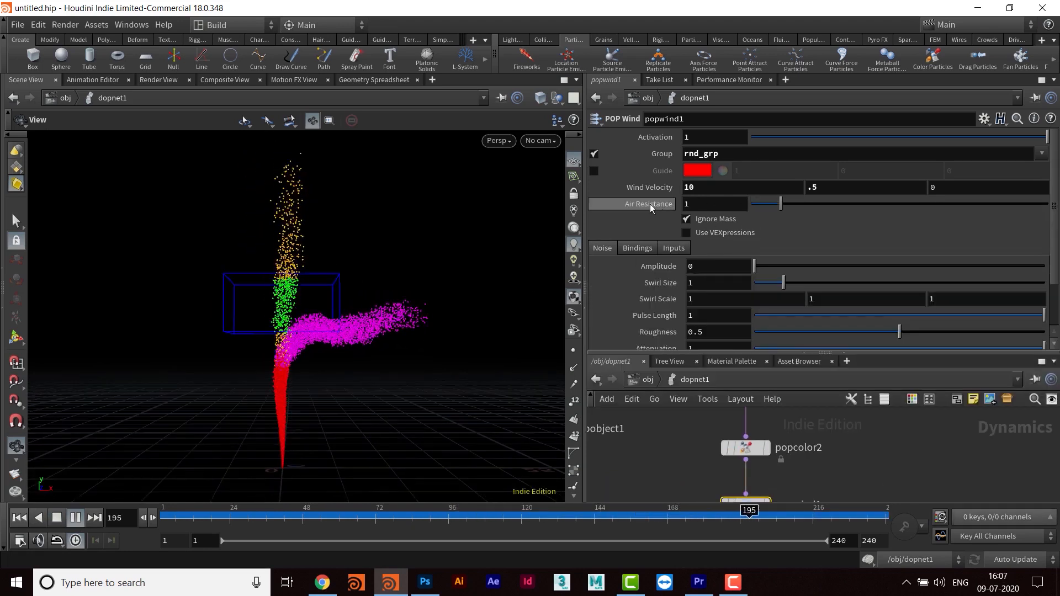
- Set the air resistance of popwind1 to 0.5 while the simulation plays
{"action": "double_click", "coordinate": [707, 205]}
{"action": "type", "text": ".5"}
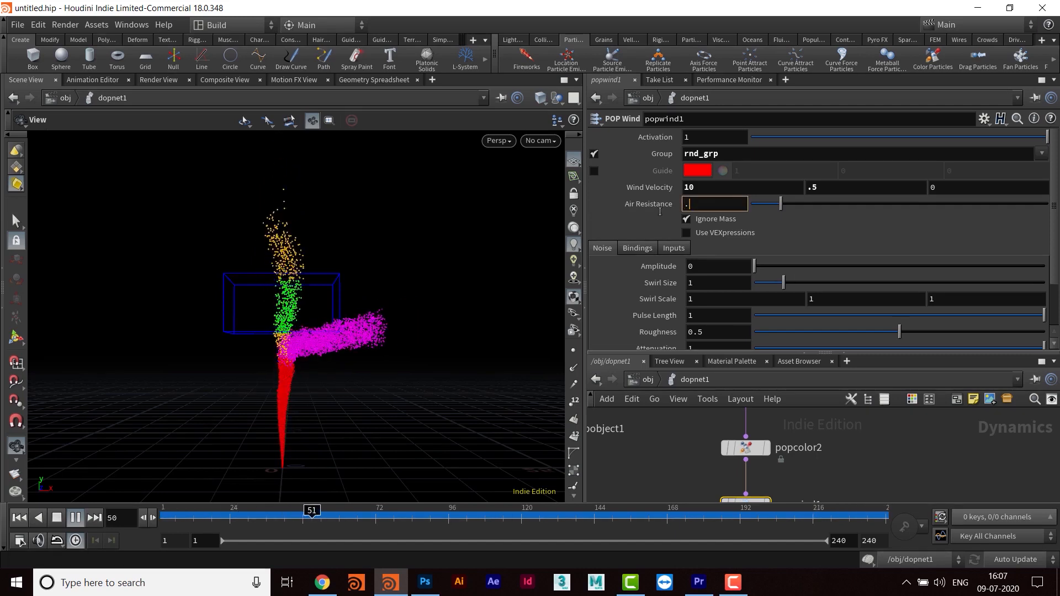
{"action": "key", "text": "Return"}
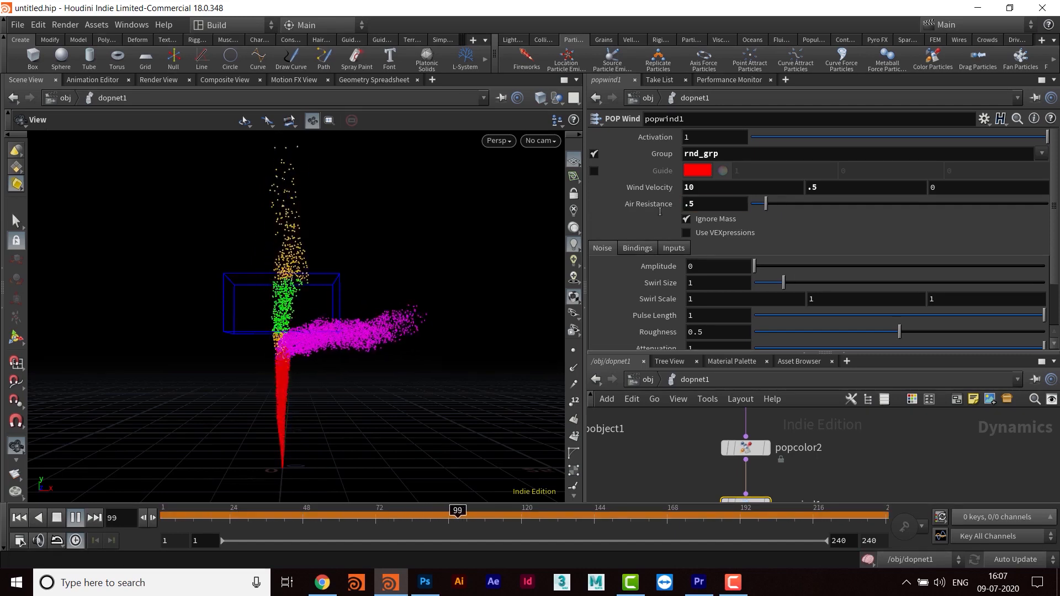
- Try a Y wind velocity of 2 on popwind1 and raise it to 5 during playback
{"action": "double_click", "coordinate": [813, 188]}
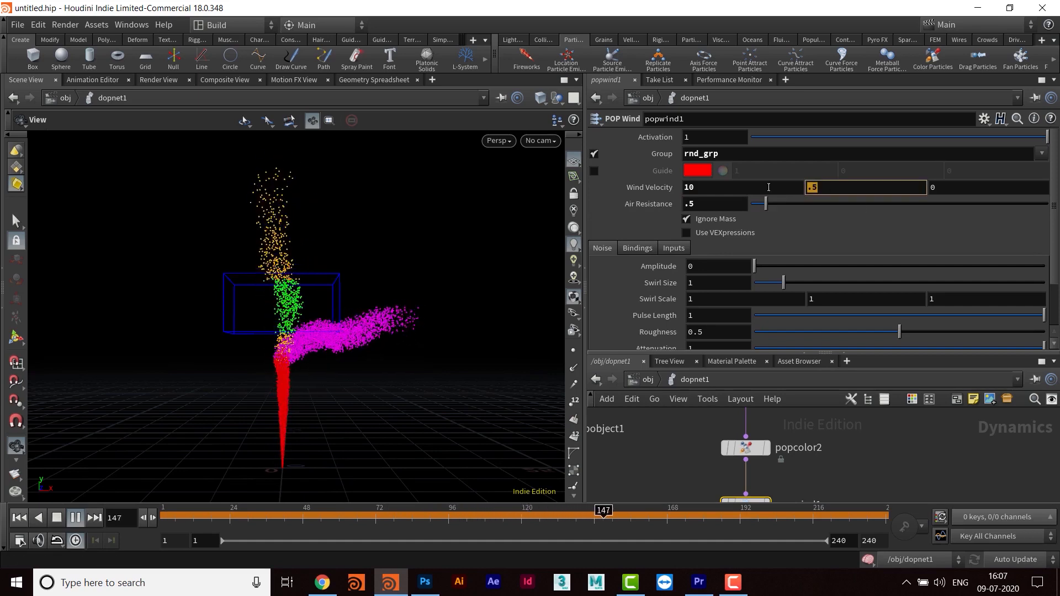
{"action": "type", "text": "2"}
{"action": "key", "text": "Return"}
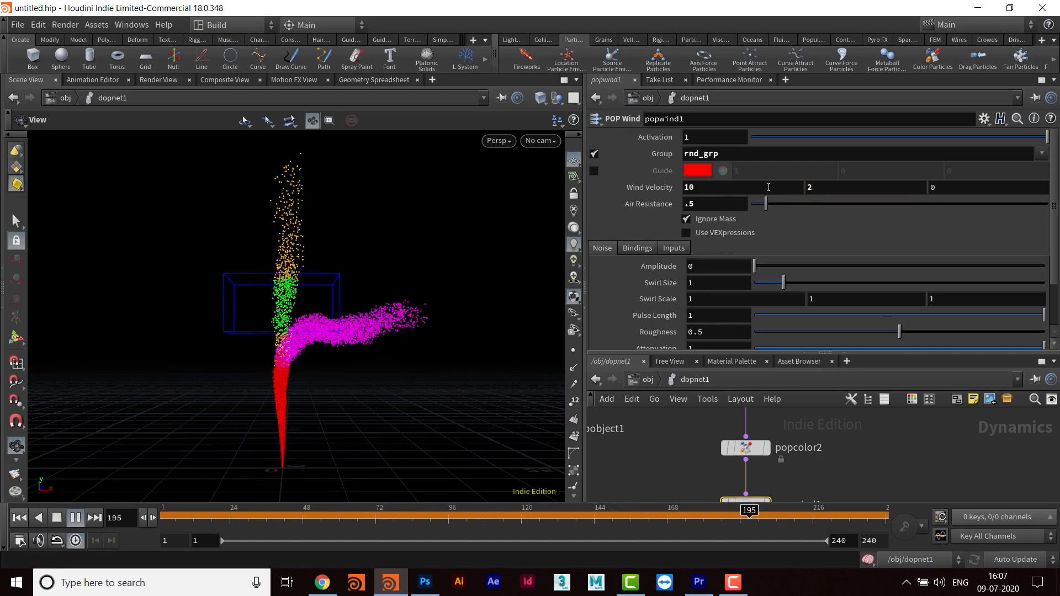
{"action": "double_click", "coordinate": [811, 187]}
{"action": "type", "text": "5"}
{"action": "key", "text": "Return"}
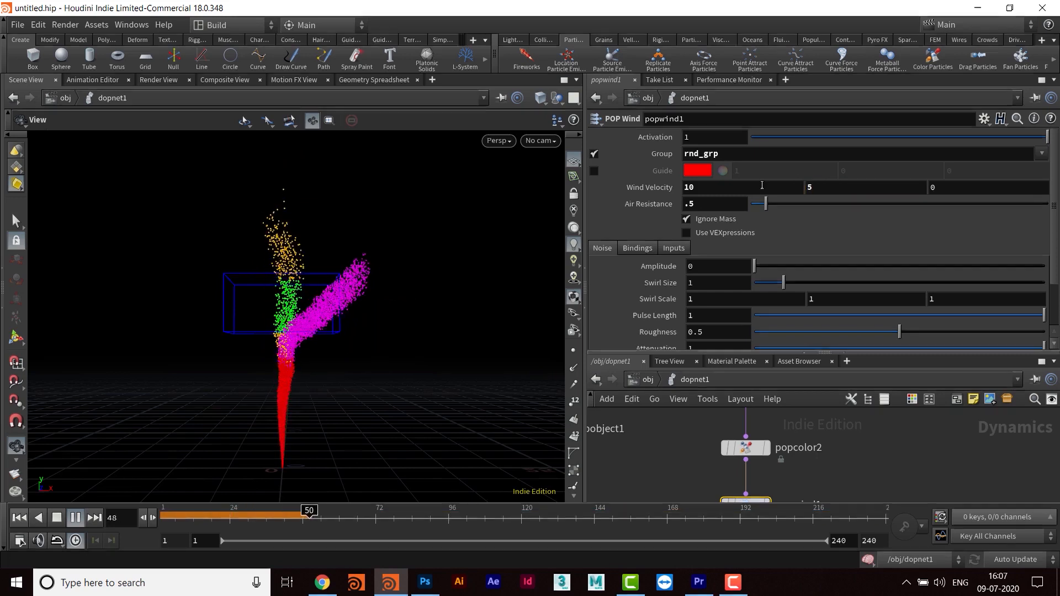
- Try a noise amplitude of 5 on popwind1 and reduce it to 2 during playback
{"action": "left_click_drag", "start_coordinate": [702, 267], "coordinate": [629, 268]}
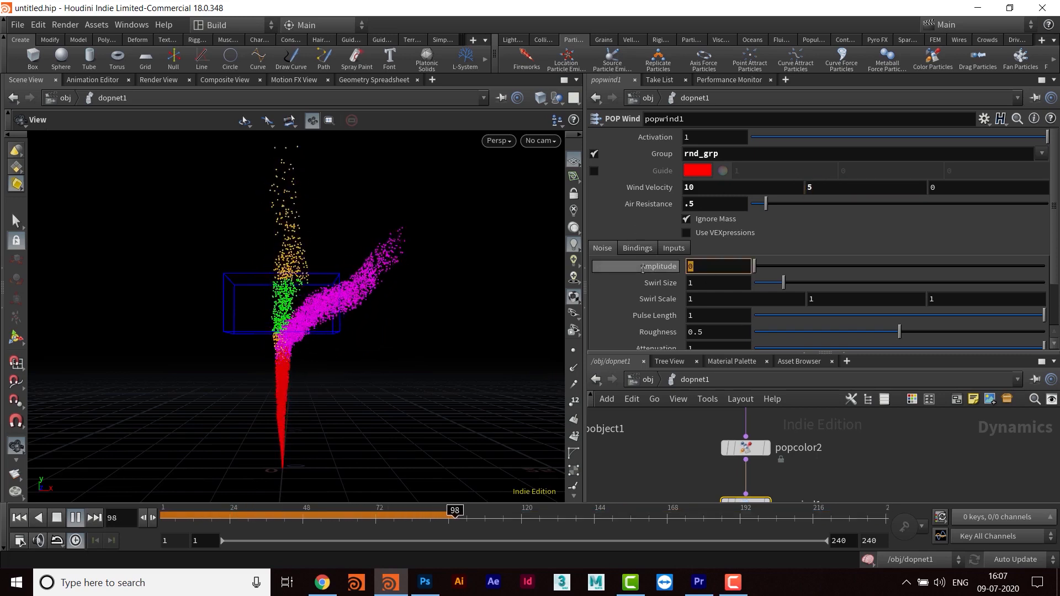
{"action": "type", "text": "5"}
{"action": "key", "text": "Return"}
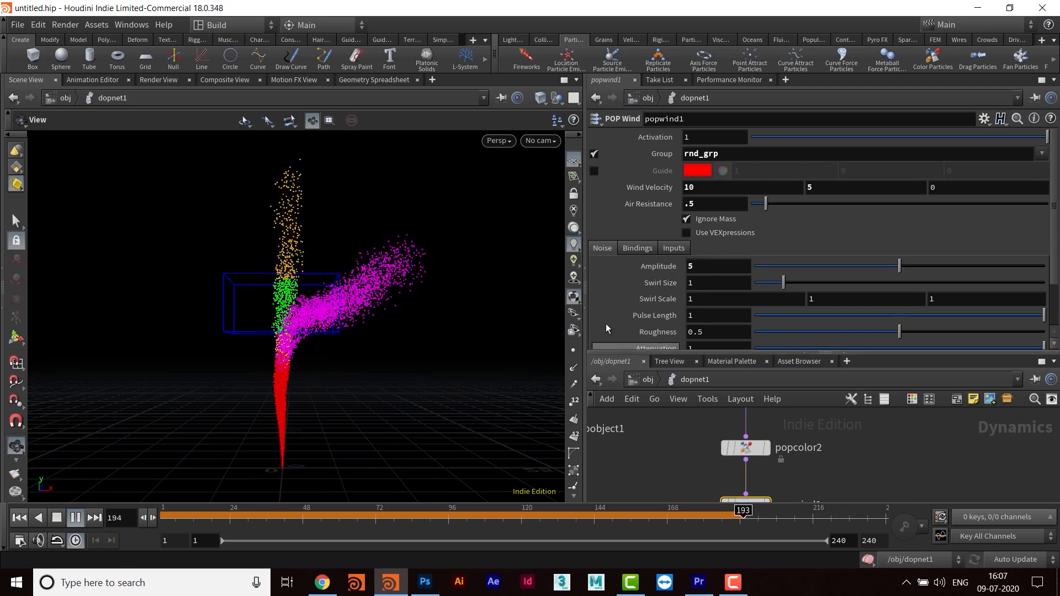
{"action": "left_click_drag", "start_coordinate": [696, 267], "coordinate": [591, 269]}
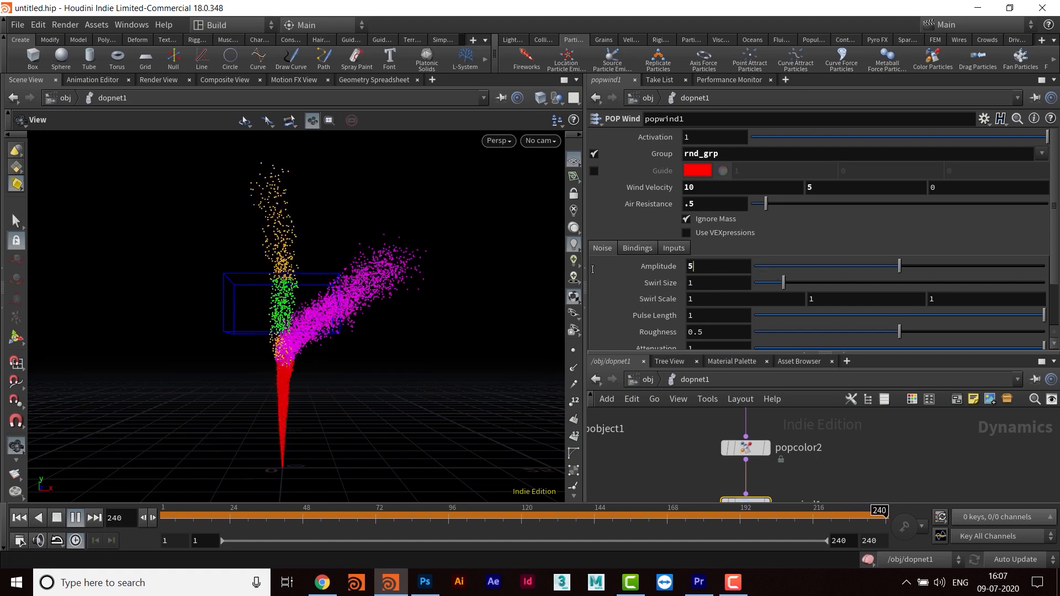
{"action": "type", "text": "2"}
{"action": "key", "text": "Return"}
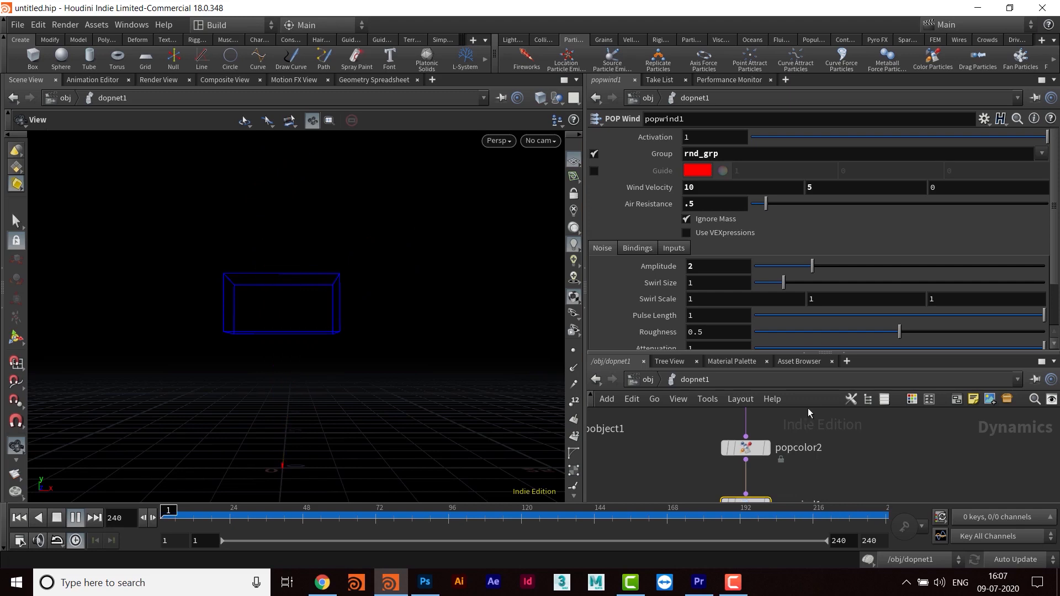
- Enlarge the network pane and examine the node chain leading to popsolver1 together with the playing particle motion
{"action": "middle_click_drag", "start_coordinate": [863, 485], "coordinate": [865, 437]}
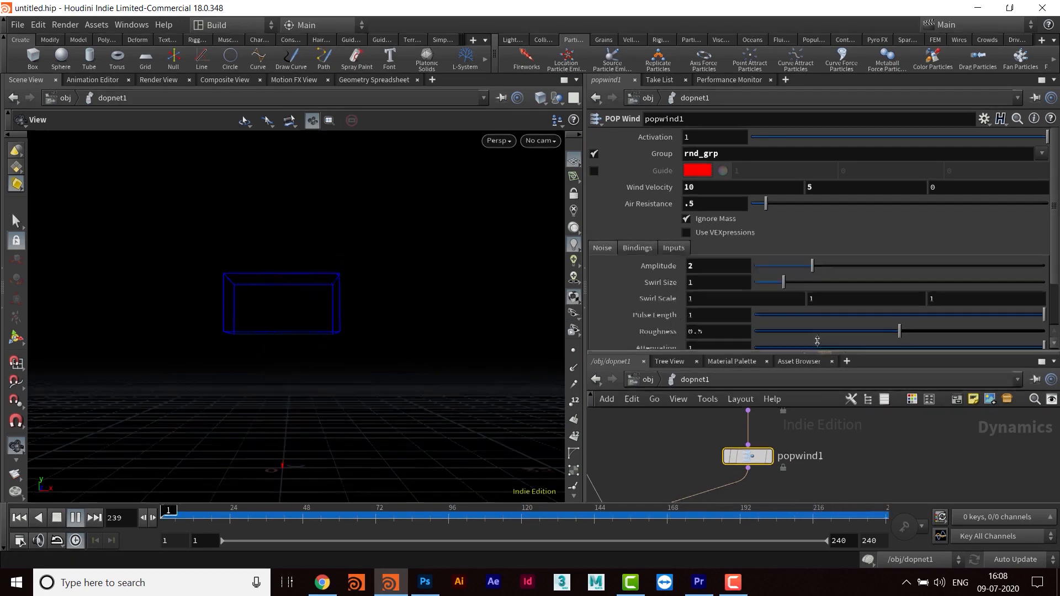
{"action": "left_click_drag", "start_coordinate": [817, 340], "coordinate": [817, 207]}
{"action": "scroll", "coordinate": [899, 375], "scroll_direction": "down", "scroll_amount": 3}
{"action": "scroll", "coordinate": [864, 380], "scroll_direction": "up", "scroll_amount": 2}
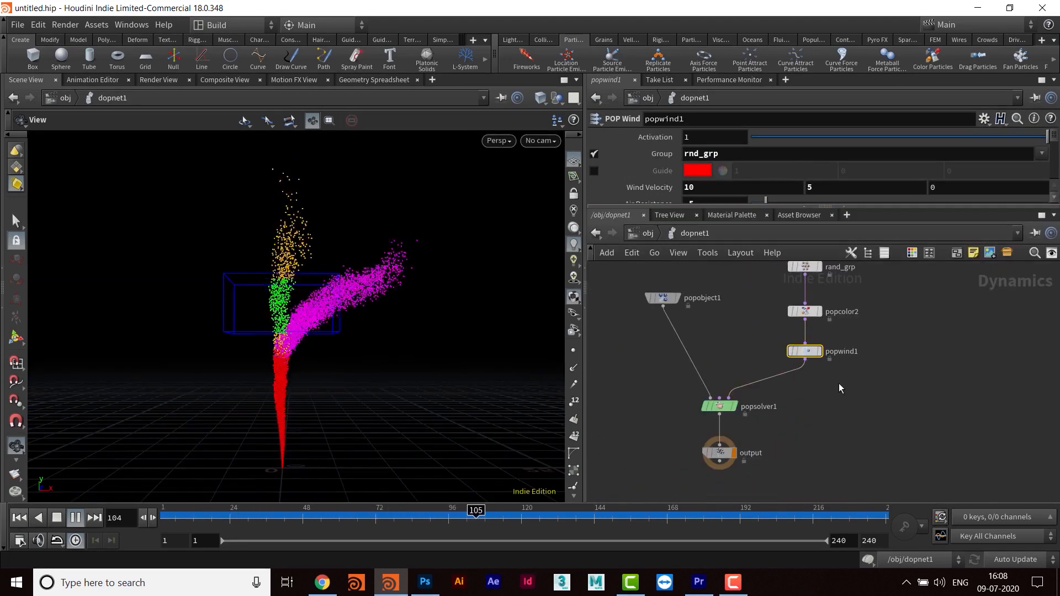
{"action": "middle_click_drag", "start_coordinate": [863, 330], "coordinate": [838, 393]}
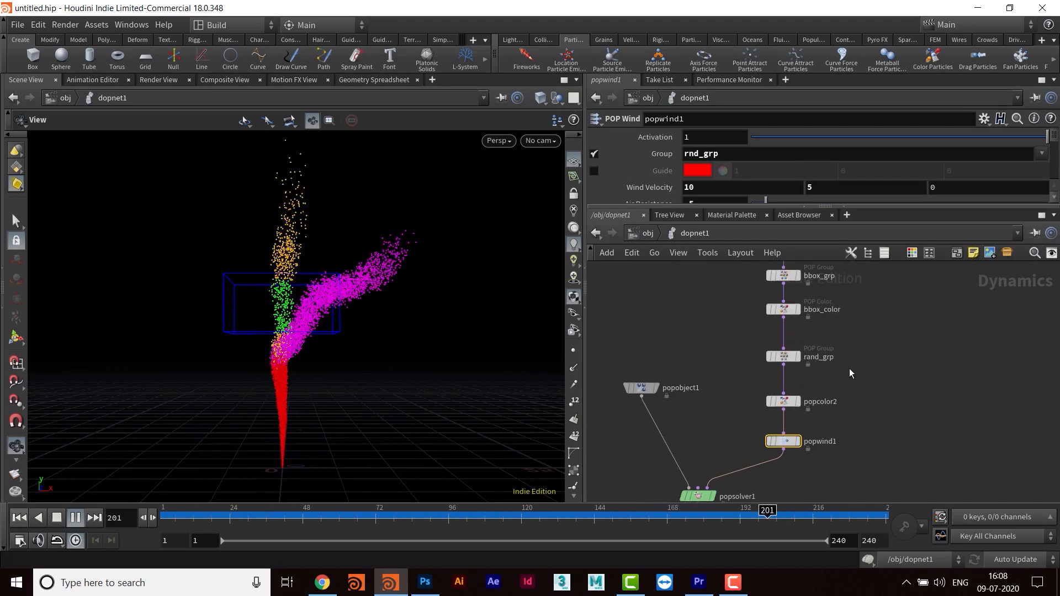
{"action": "middle_click_drag", "start_coordinate": [866, 397], "coordinate": [897, 393]}
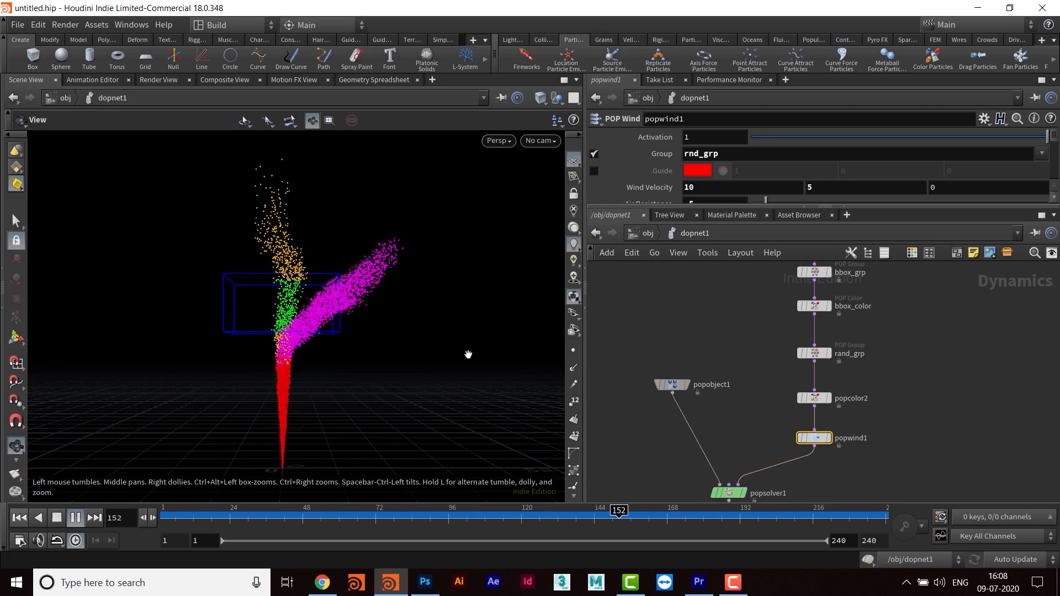
{"action": "mouse_move", "coordinate": [407, 332]}
{"action": "left_mouse_down"}
{"action": "mouse_move", "coordinate": [400, 338]}
{"action": "mouse_move", "coordinate": [403, 323]}
{"action": "left_mouse_up"}
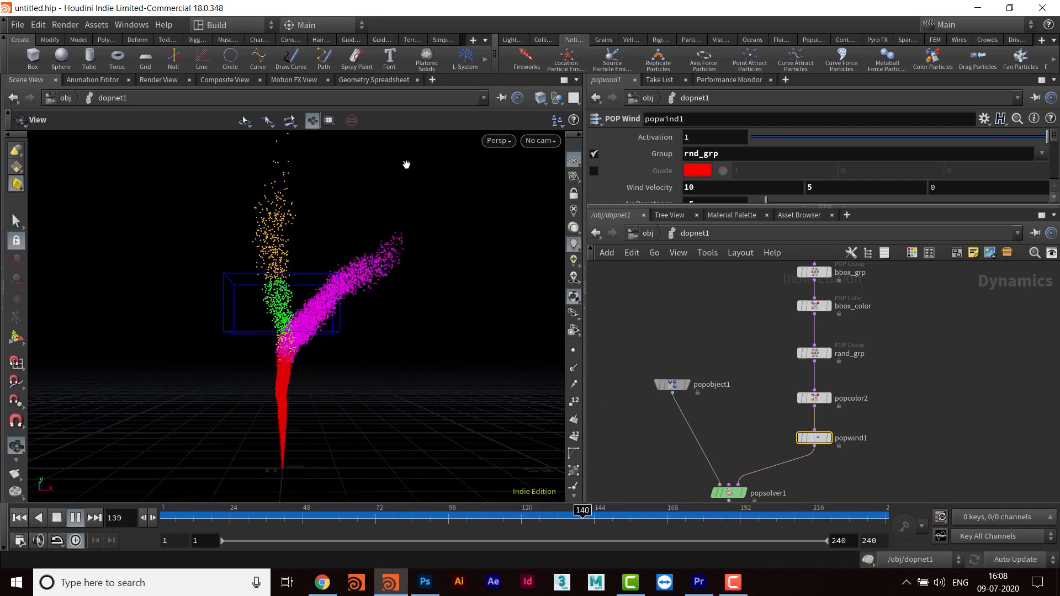
{"action": "left_click_drag", "start_coordinate": [412, 344], "coordinate": [403, 324]}
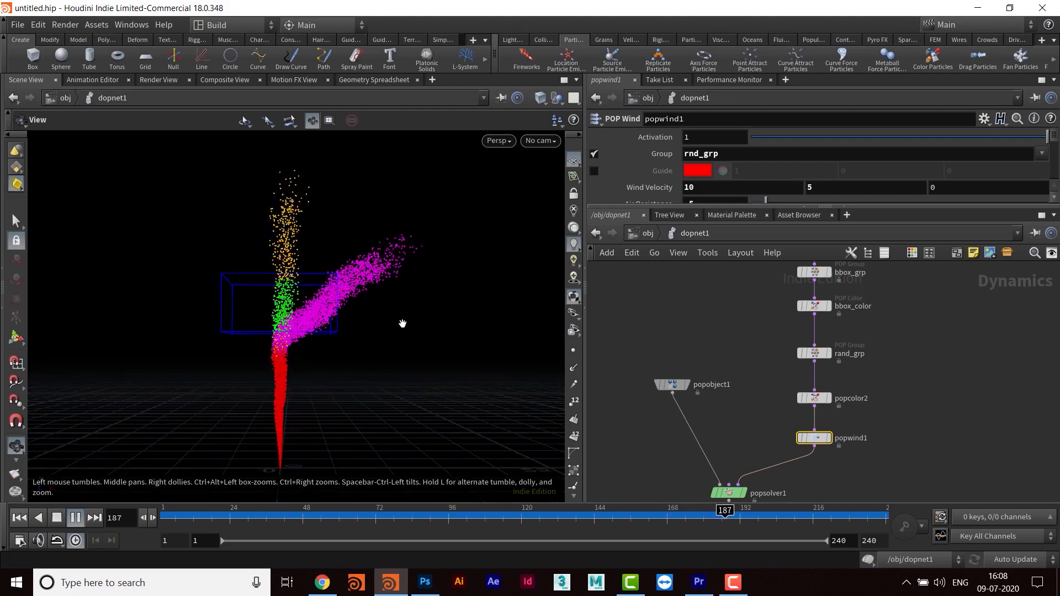